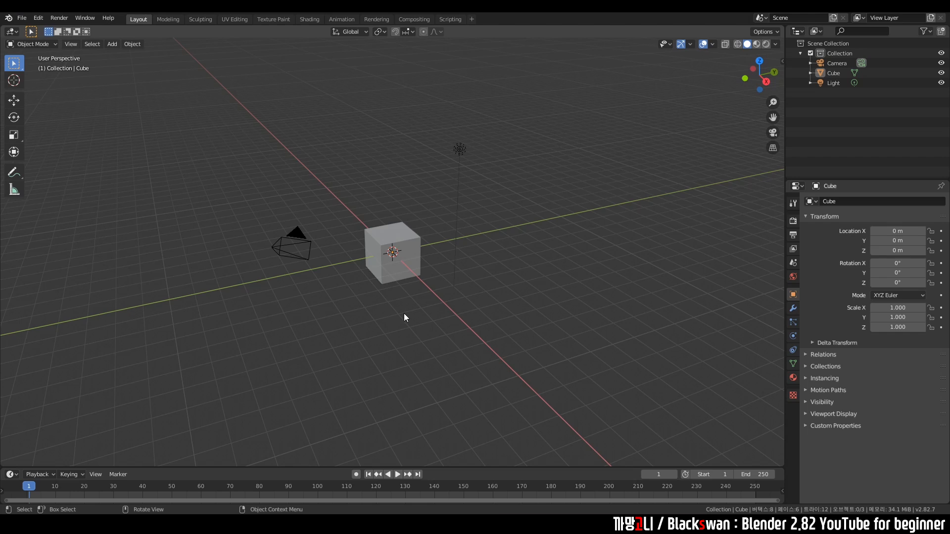
Step: Select the default cube in the viewport and clear the selection again
scroll(414, 321, "up", 3)
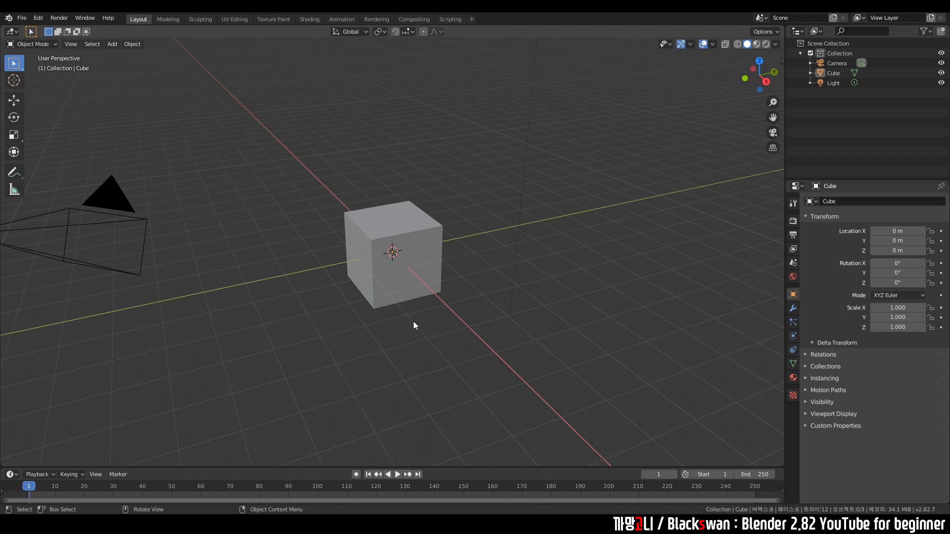
scroll(414, 313, "down", 3)
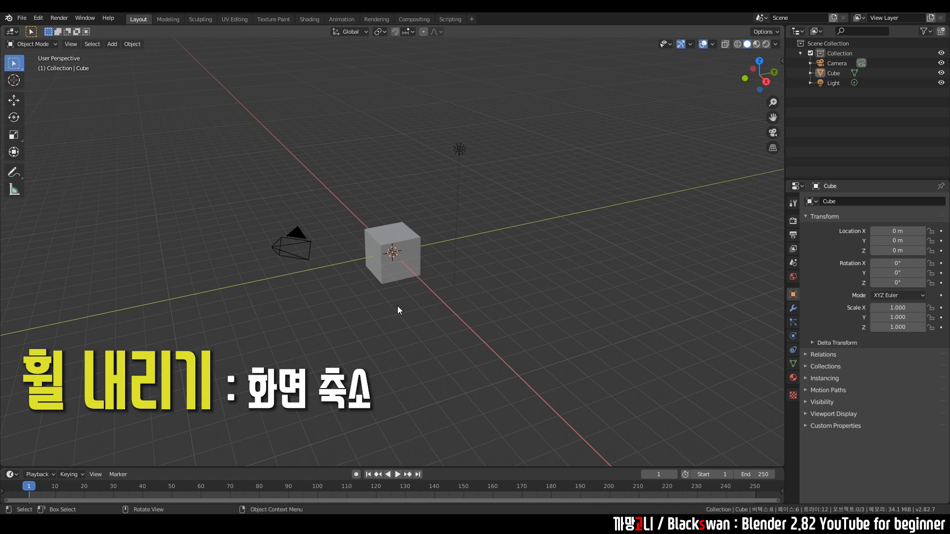
middle_click_drag(354, 313, 434, 307)
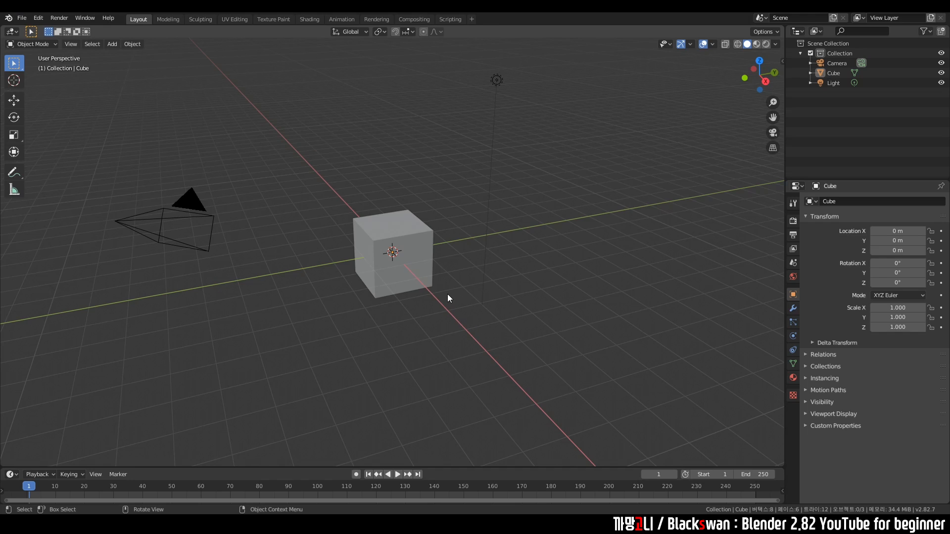
left_click(398, 227)
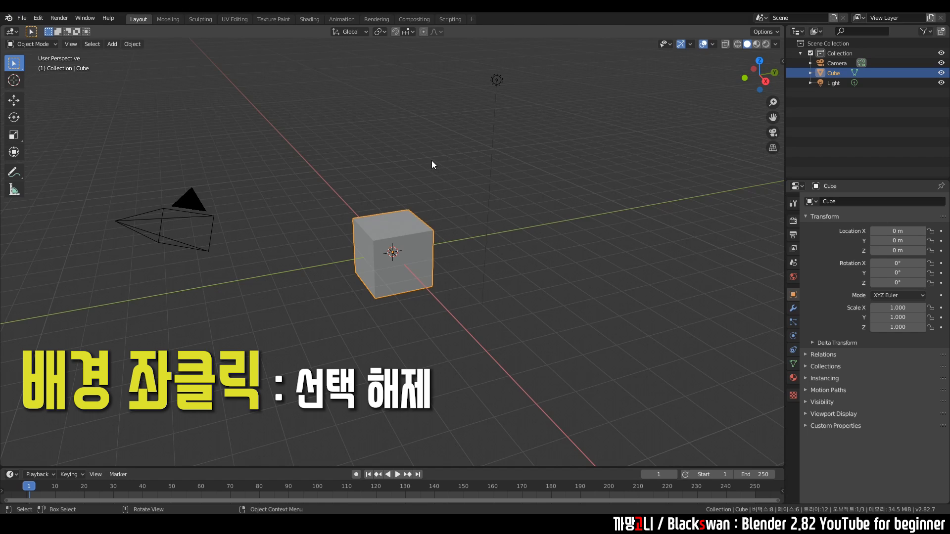
left_click(432, 298)
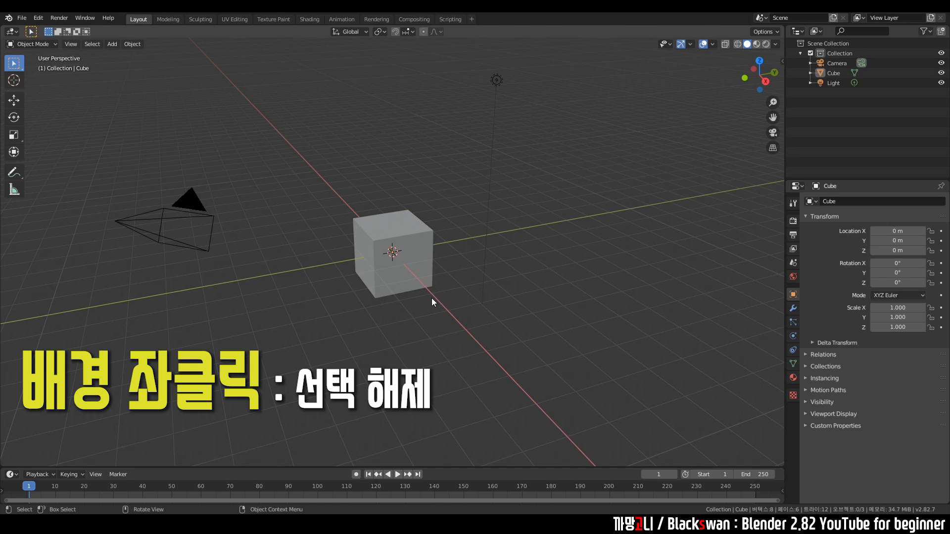
Step: Duplicate the default cube twice, placing one copy on its +Y side and the other at about X -0.46, Y -3.11, Z -1.51 m
left_click(423, 271)
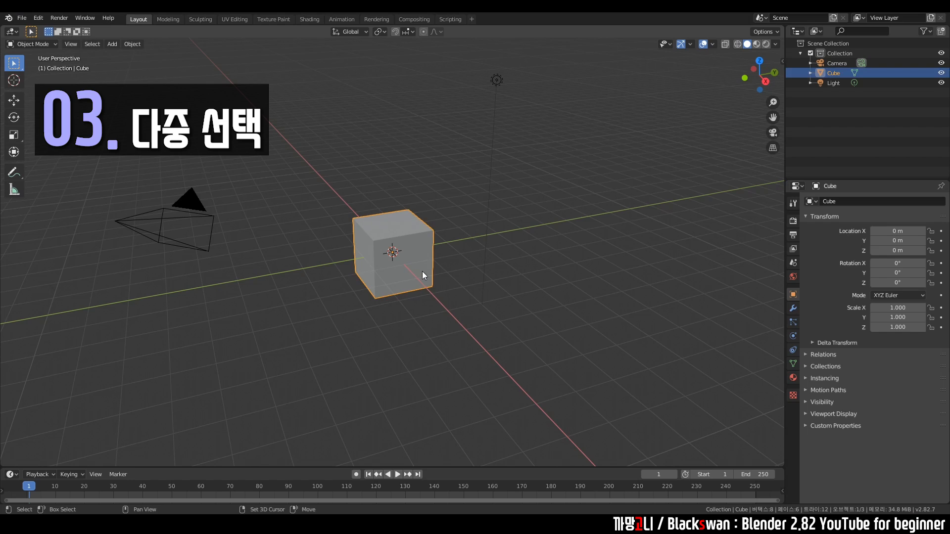
key("shift+d")
left_click(518, 250)
key("shift+d")
left_click(327, 326)
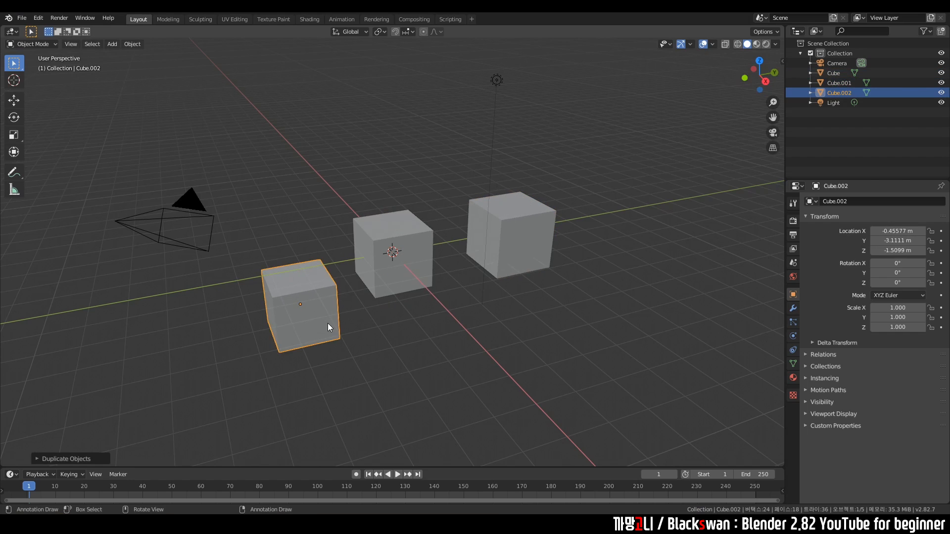
left_click(416, 179)
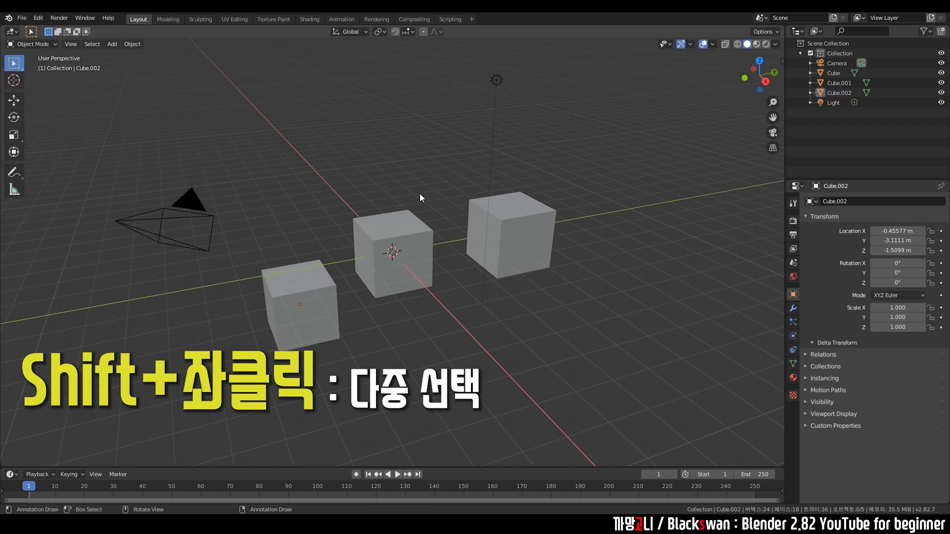
Step: Select all three cubes together and try to move them as a group
left_click(321, 306)
left_click(396, 230, "shift")
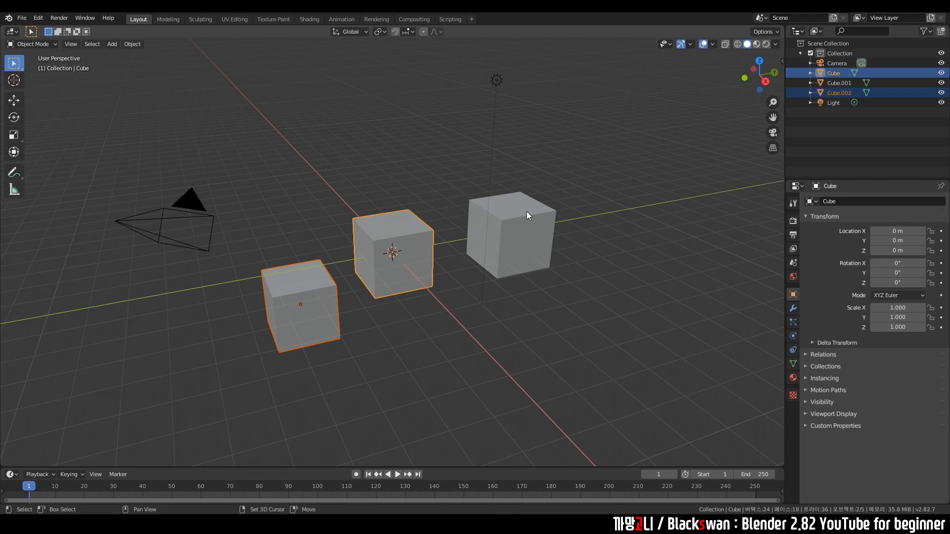
left_click(526, 212, "shift")
key("g")
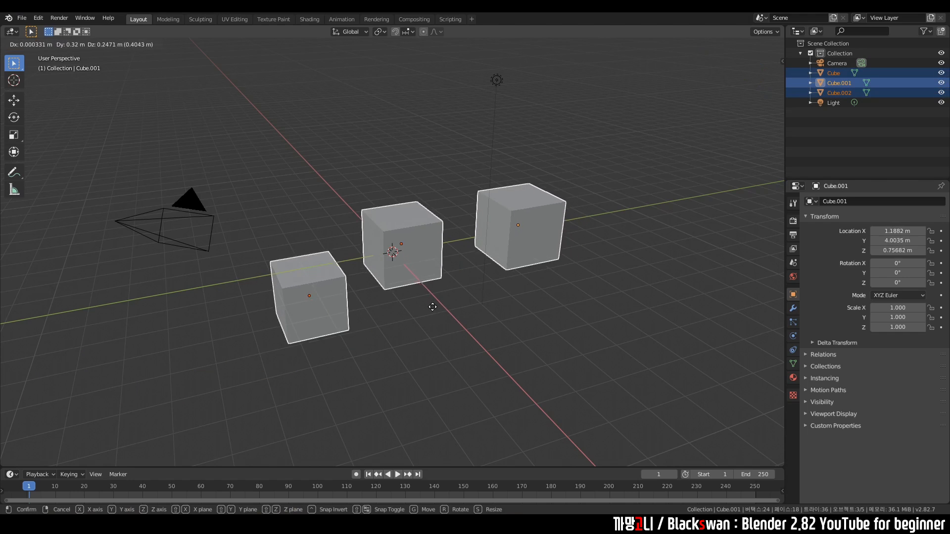
left_click(432, 302)
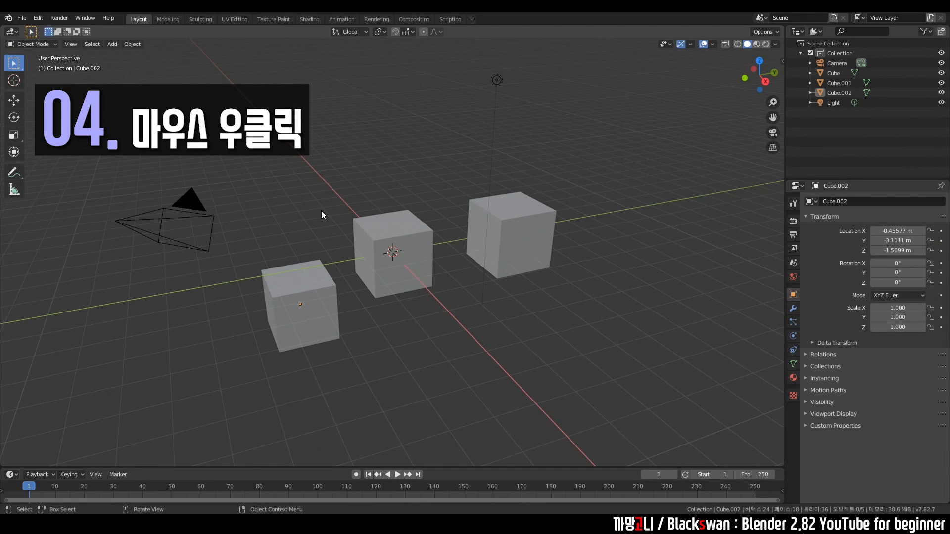
Step: Select the middle cube and open its object context menu
left_click(398, 232)
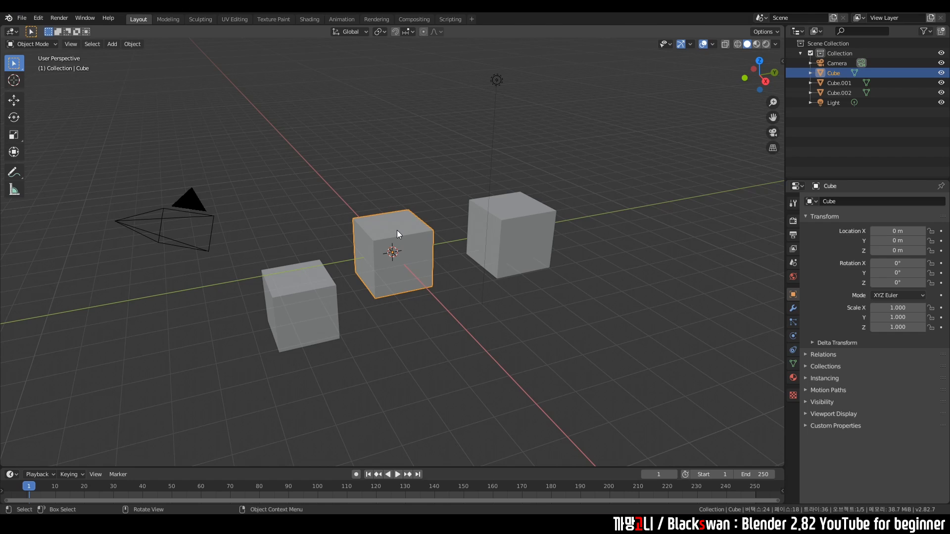
right_click(397, 230)
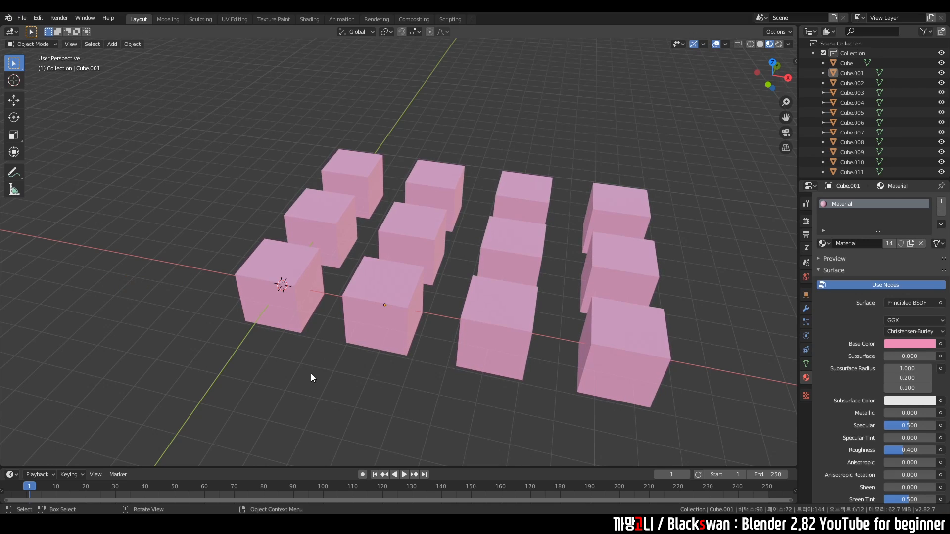
Step: Add the six cubes of the two columns nearest the 3D cursor to one selection, and clear that selection
left_click(308, 280, "shift")
left_click(336, 224, "shift")
left_click(364, 191, "shift")
left_click(416, 186, "shift")
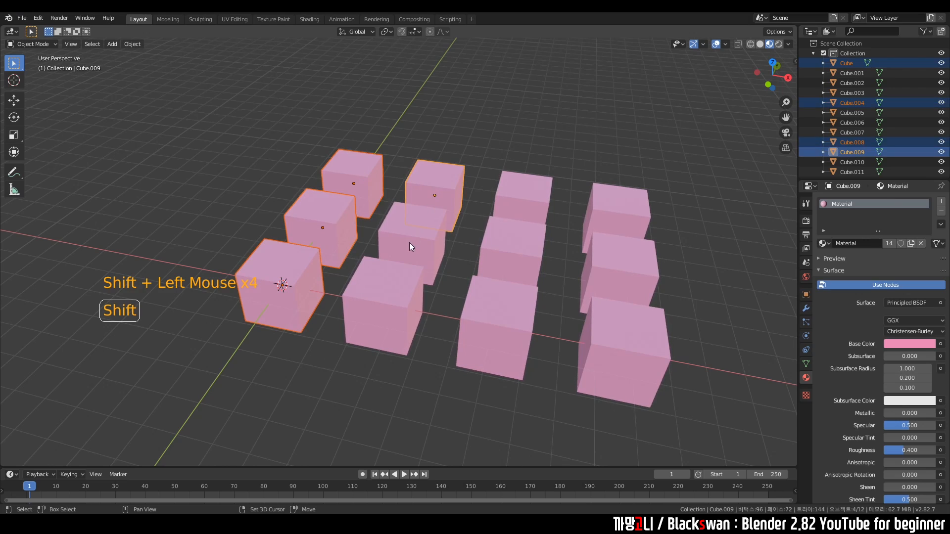
left_click(408, 242, "shift")
left_click(381, 310, "shift")
left_click(306, 358)
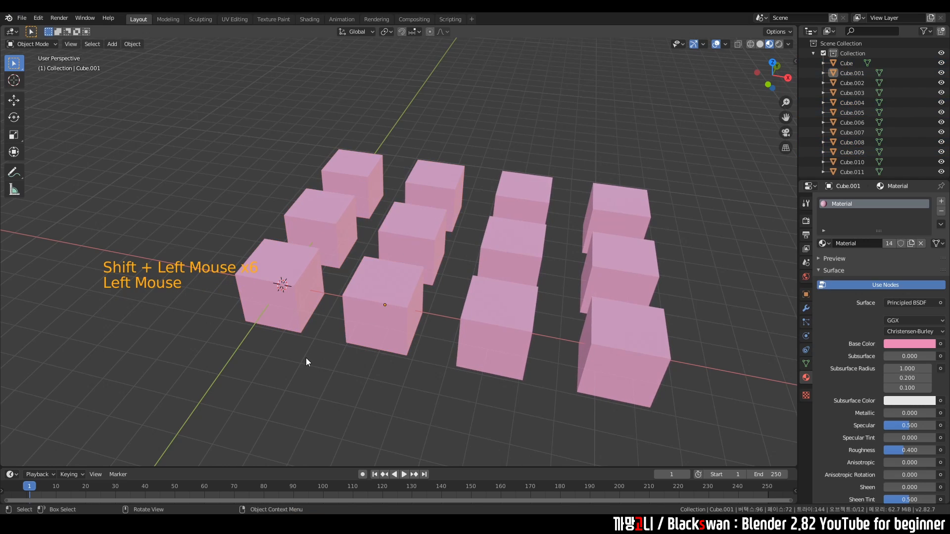
Step: Select all twelve cubes and deselect everything, repeating with the dedicated Deselect All command
key("a")
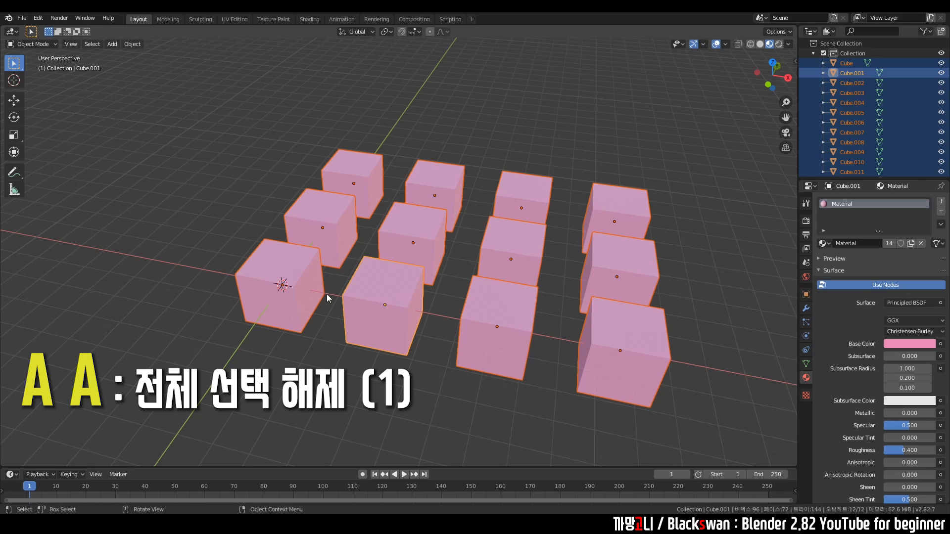
key("a")
key("a")
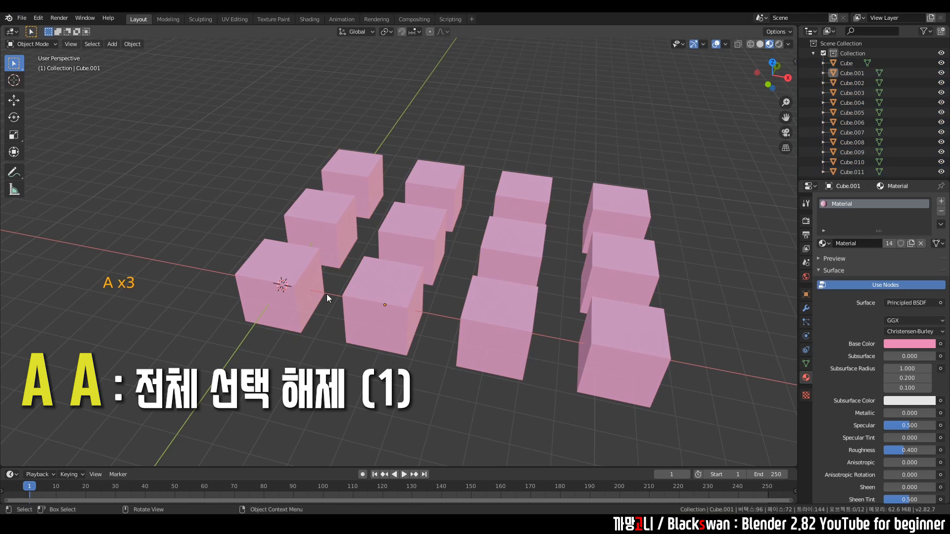
left_click(305, 372)
key("a")
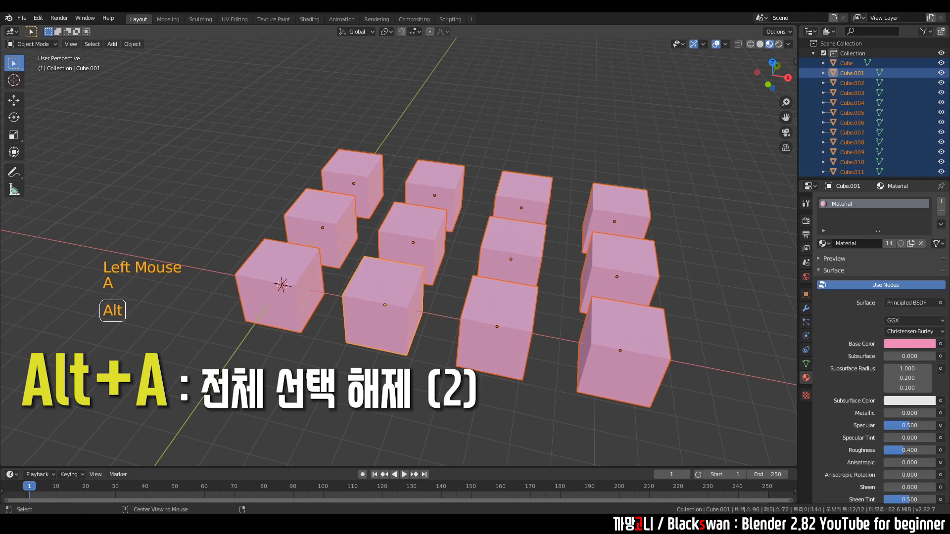
key("alt+a")
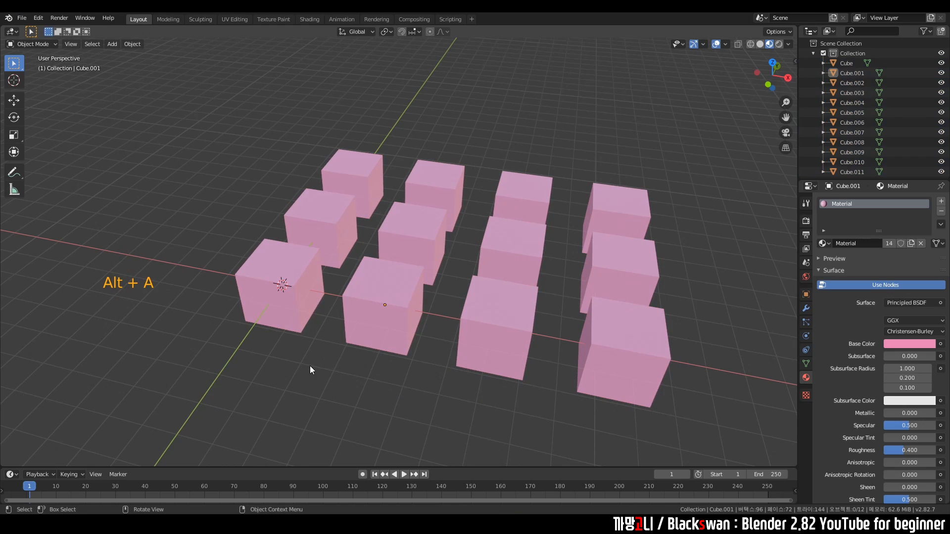
left_click(326, 370)
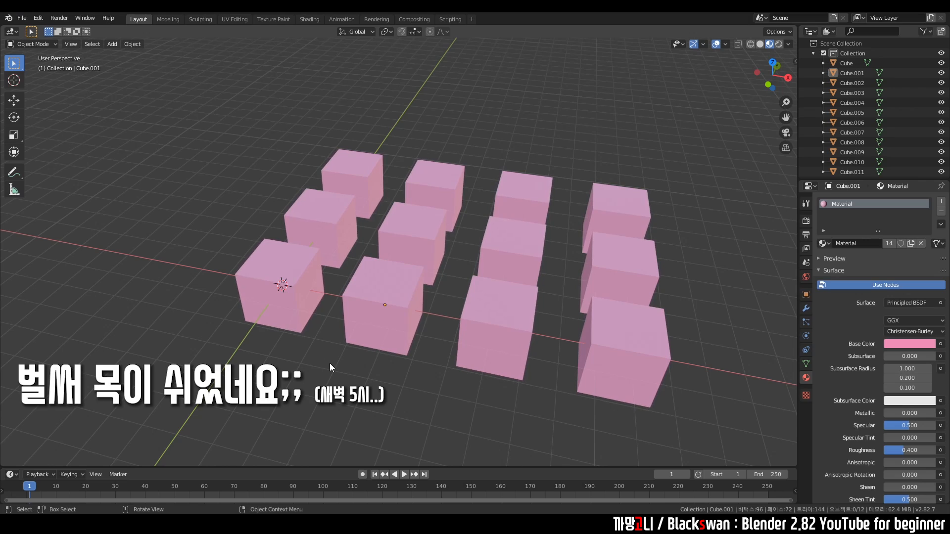
Step: Delete the front and middle cubes of the second column, and undo the deletion
left_click(388, 298)
left_click(389, 298)
left_click(415, 230, "shift")
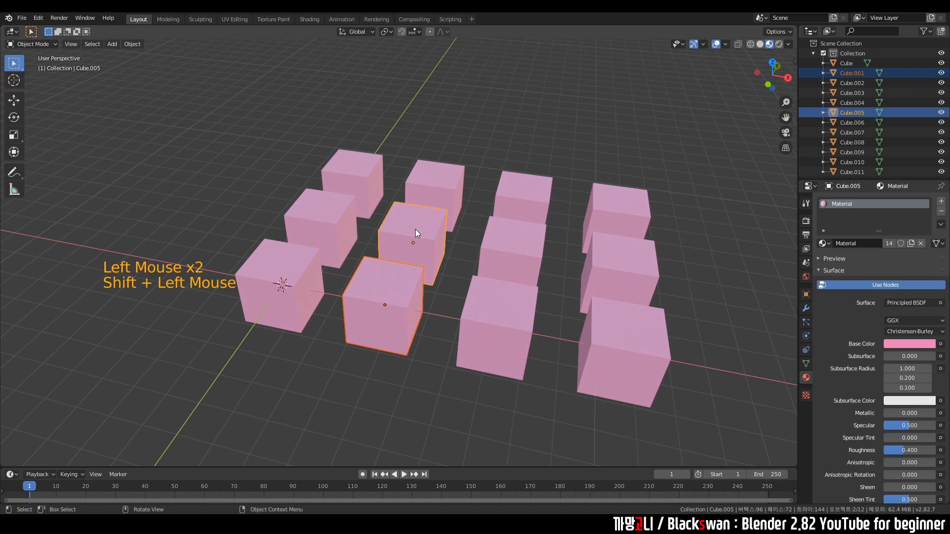
key("Delete")
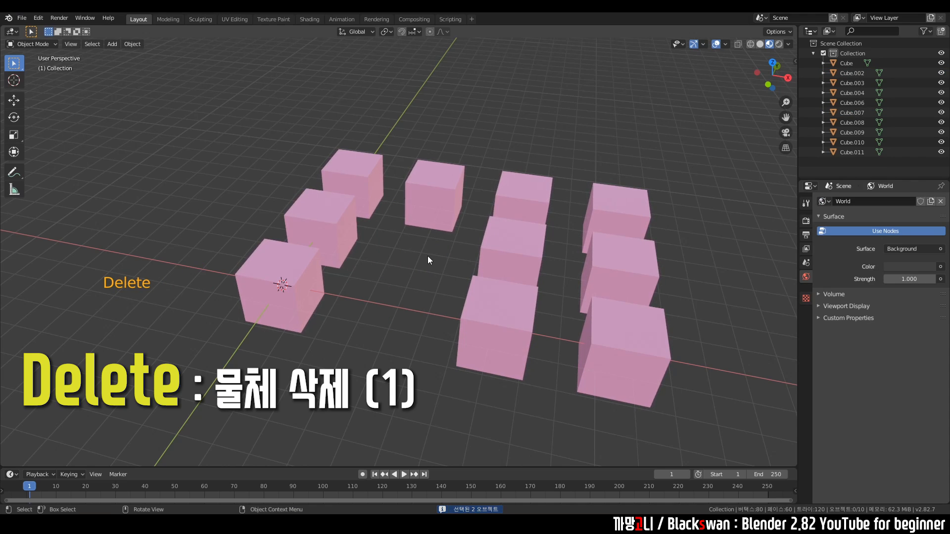
key("ctrl+z")
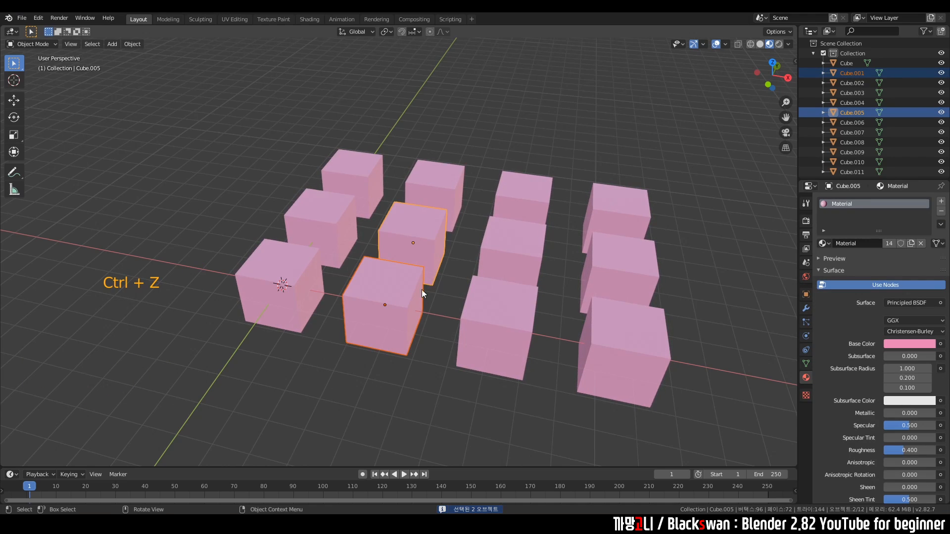
Step: Delete the front cube of the third column together with the front and middle cubes of the second column
left_click(429, 381)
left_click(492, 316)
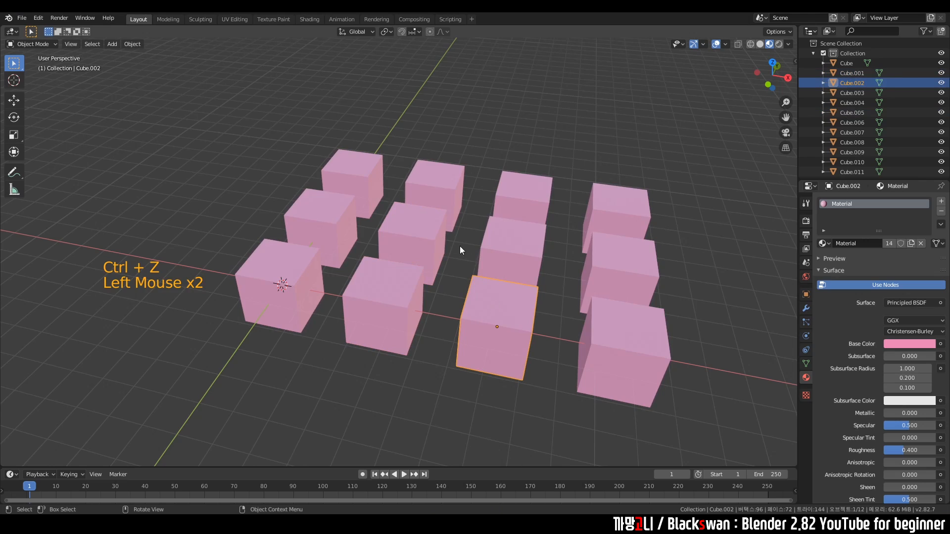
left_click(425, 237, "shift")
left_click(394, 307, "shift")
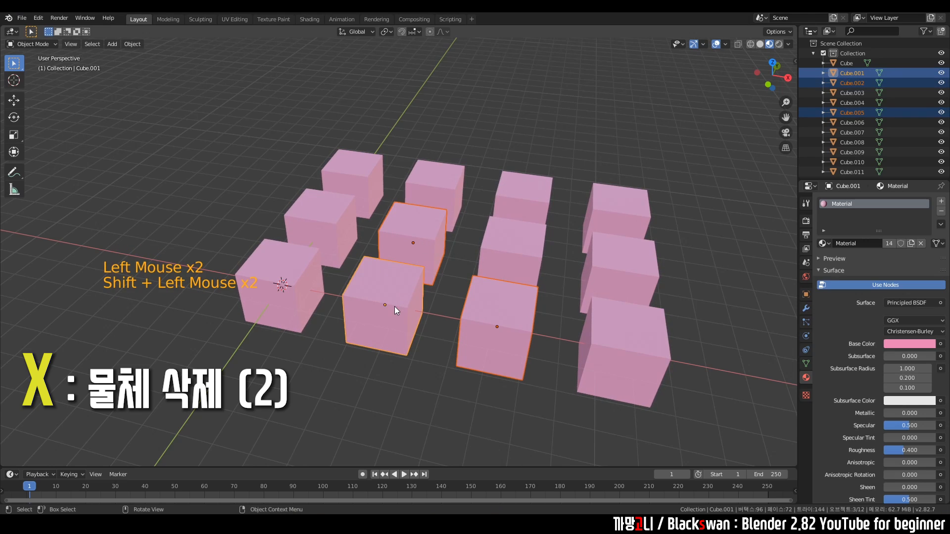
key("x")
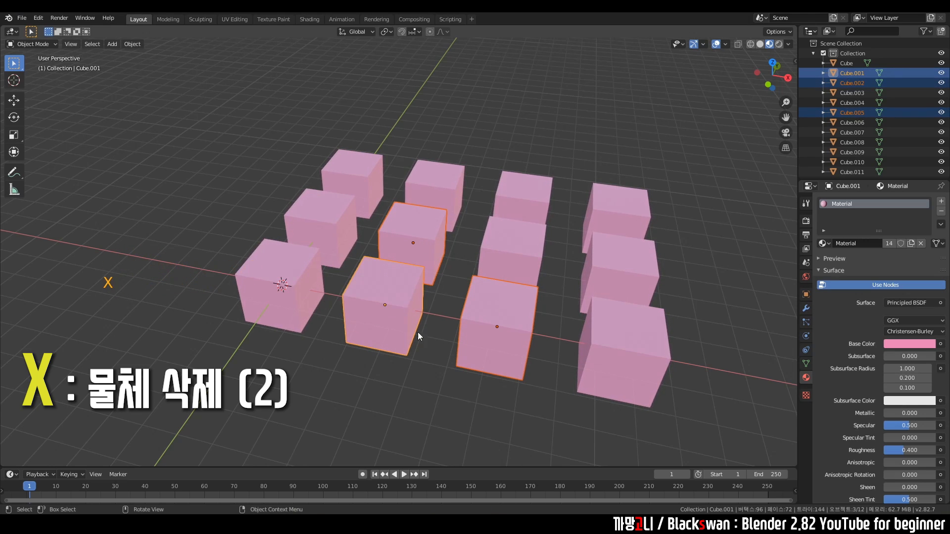
key("x")
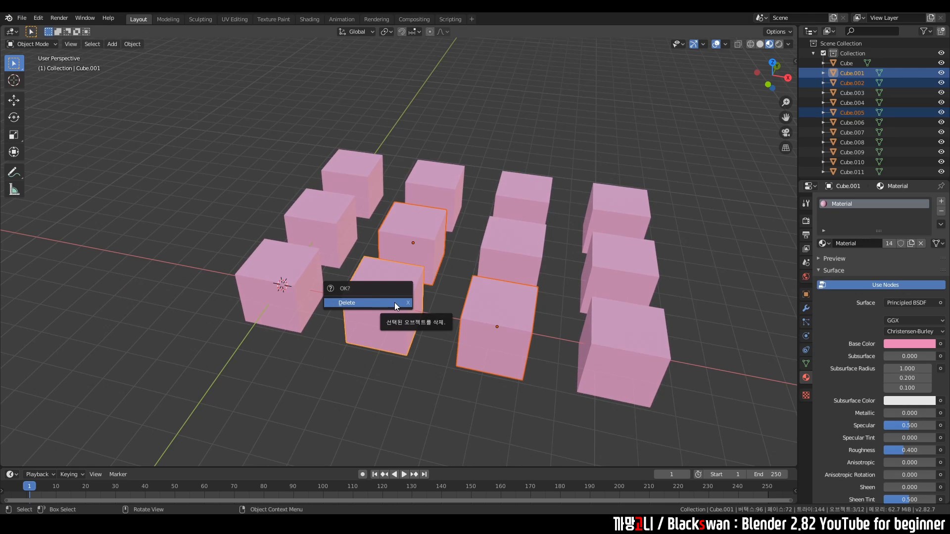
left_click(394, 301)
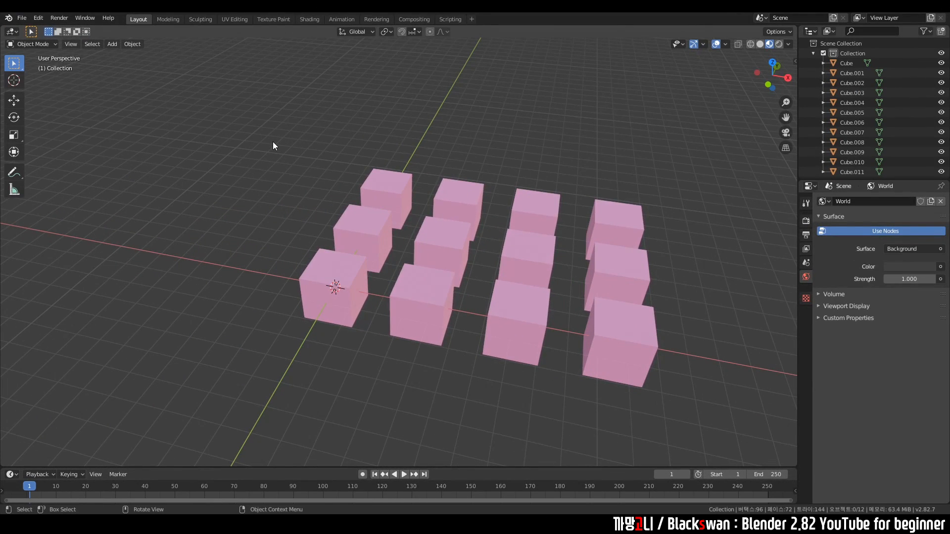
Step: Examine the object types that can be added to the scene, including the mesh primitives, without adding any
left_click(274, 143)
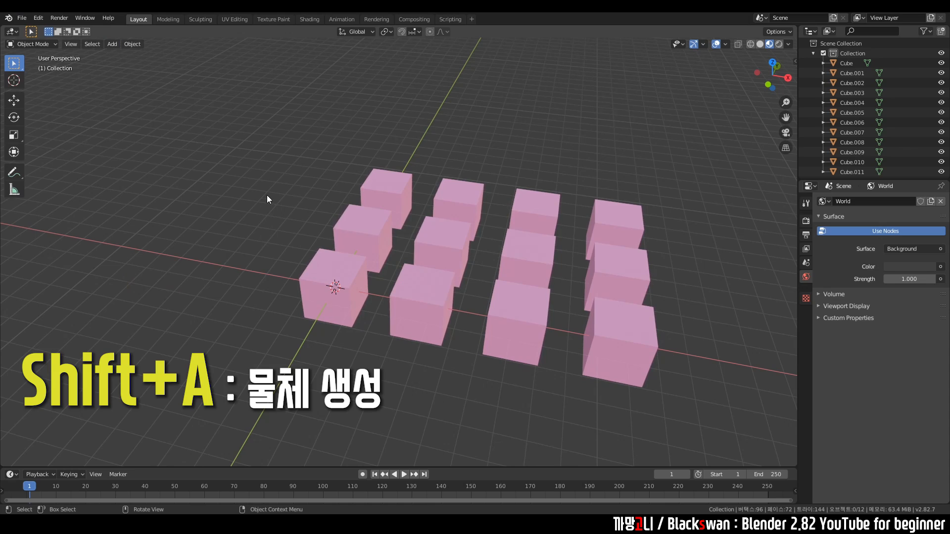
key("shift+a")
mouse_move(265, 191)
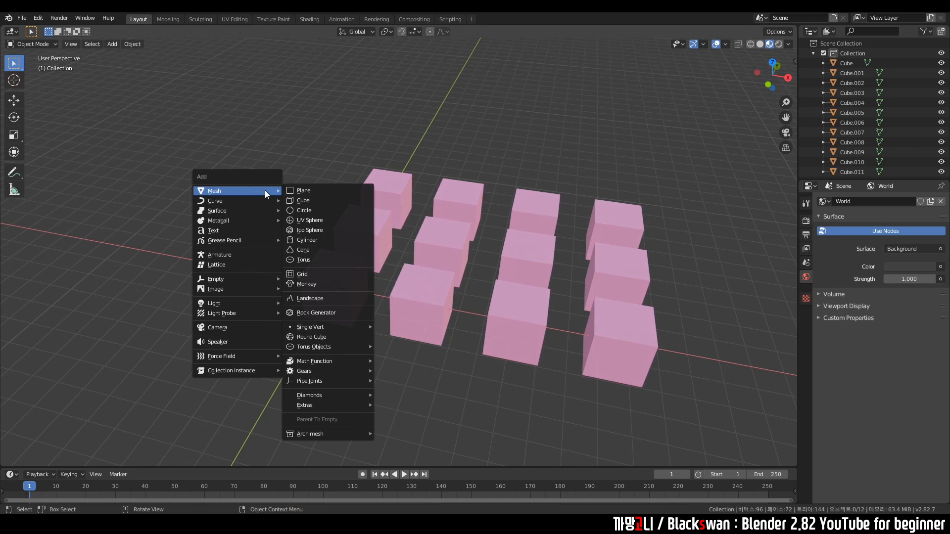
left_click(113, 44)
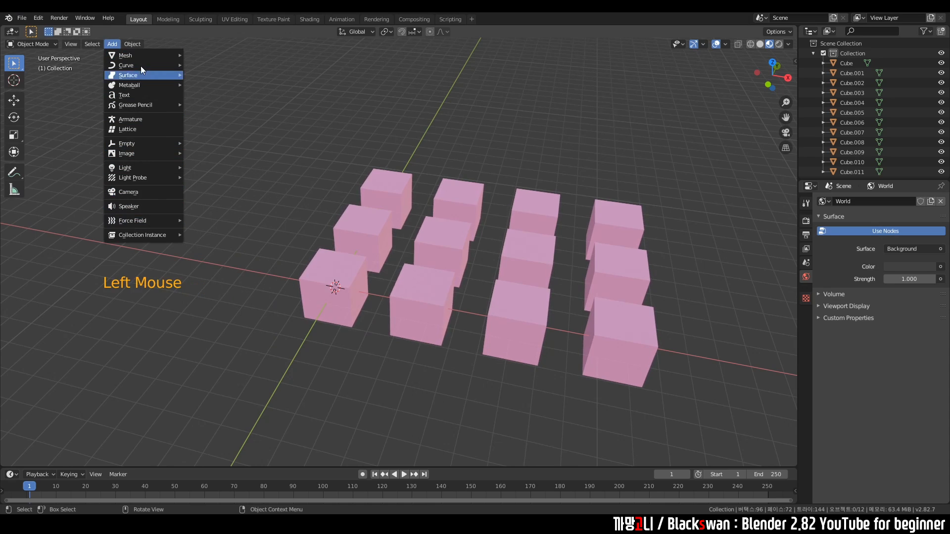
left_click(369, 209)
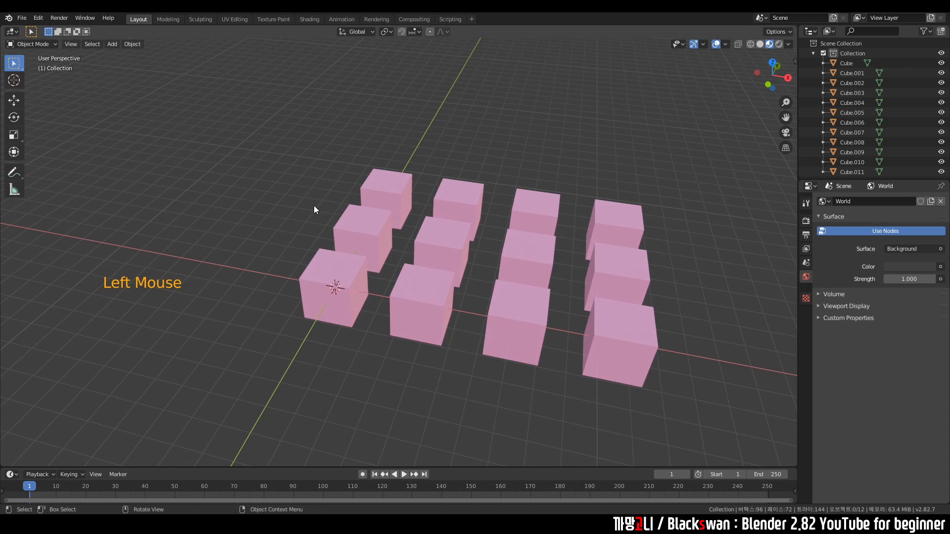
Step: Add a new mesh cube, move it to open space on the -X side of the pink cube grid, and deselect it
key("shift+a")
mouse_move(277, 189)
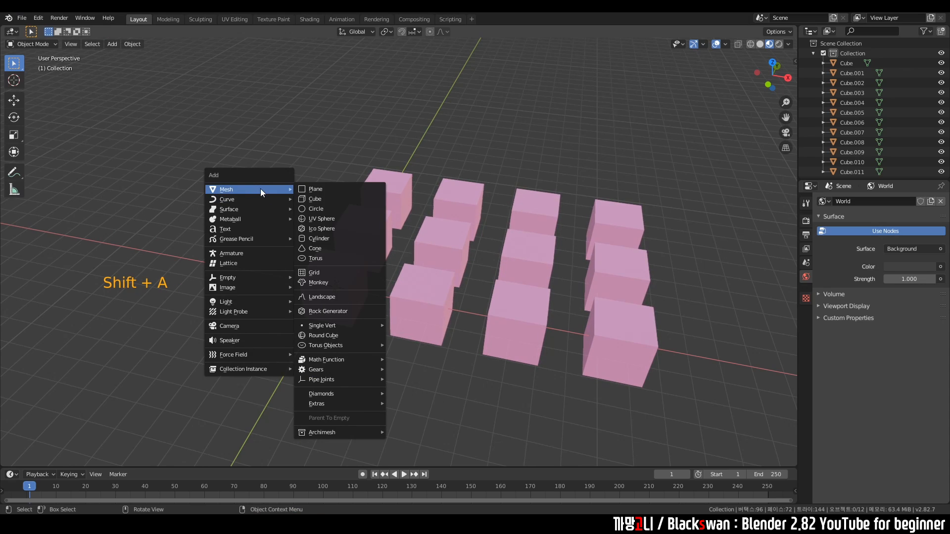
left_click(316, 199)
key("g")
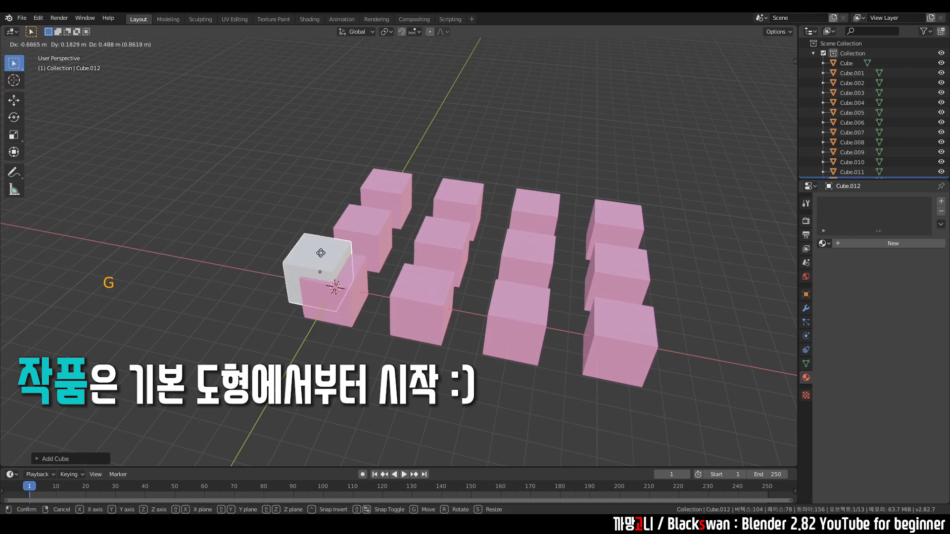
left_click(256, 194)
left_click(283, 142)
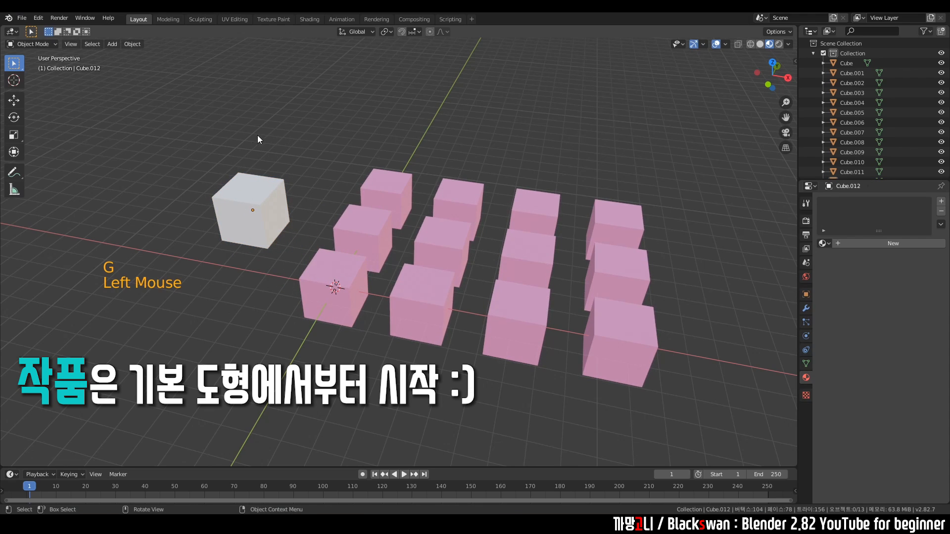
Step: Add a monkey mesh to the scene, move it to open space behind the white cube, and deselect it
left_click(113, 44)
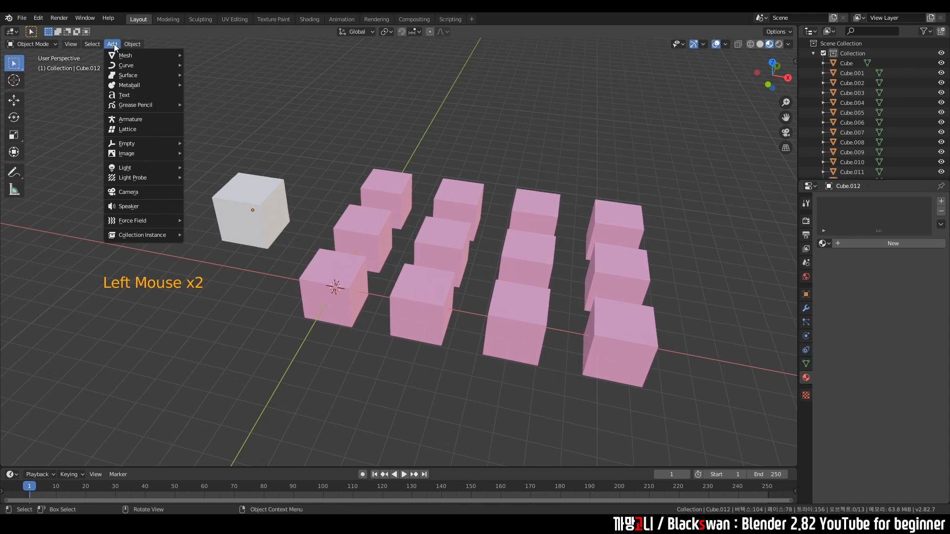
mouse_move(121, 56)
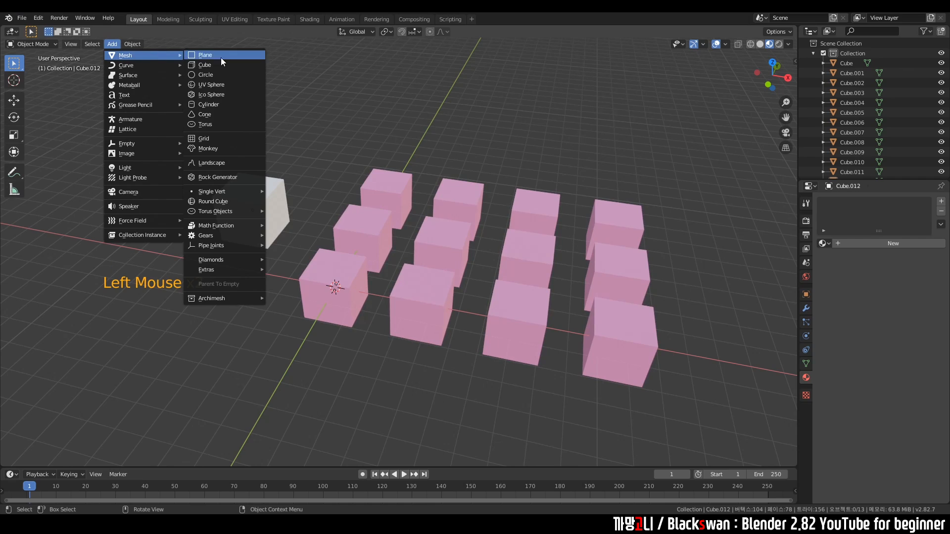
left_click(220, 148)
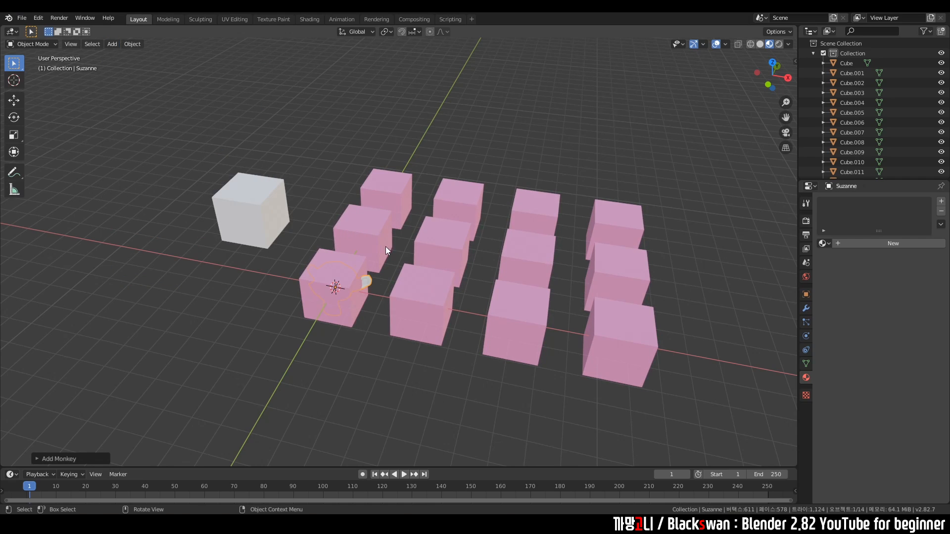
key("g")
left_click(269, 135)
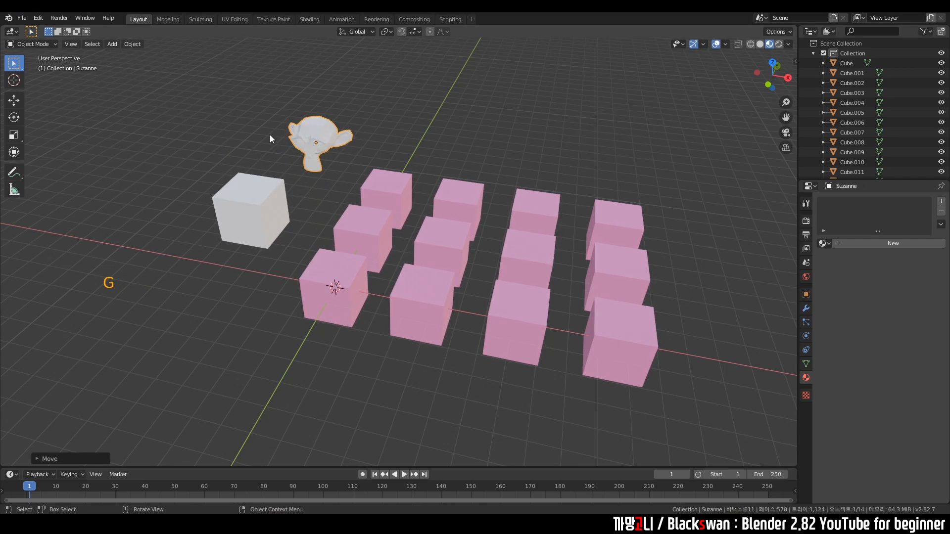
left_click(199, 134)
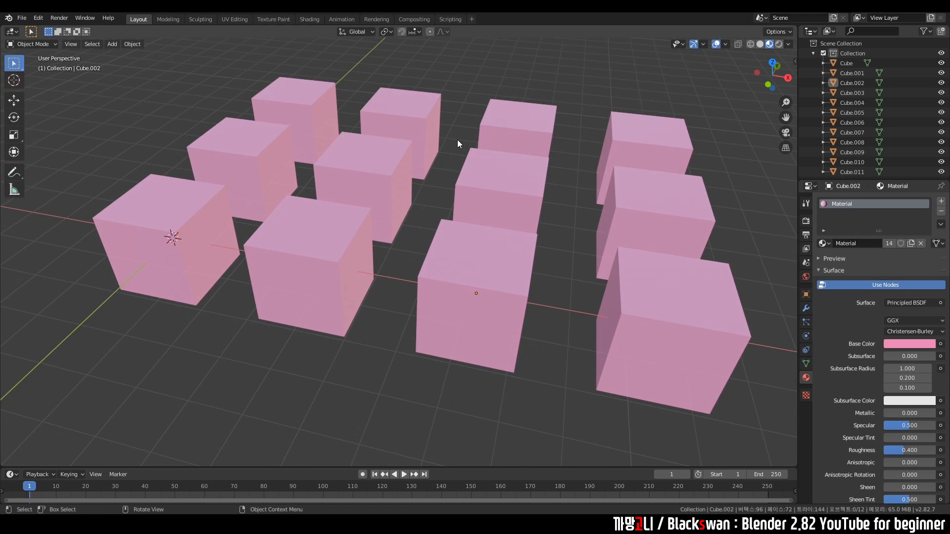
Step: Hide the back and front cubes of the third column with the second column's middle cube, and reveal all hidden objects
left_click(457, 140)
left_click(459, 139)
left_click(512, 127, "shift")
left_click(346, 183, "shift")
left_click(474, 269, "shift")
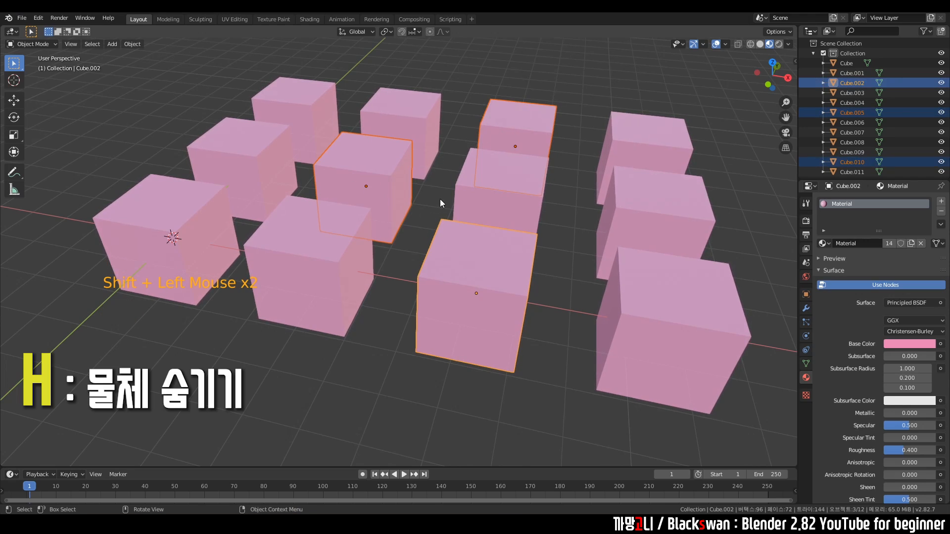
key("h")
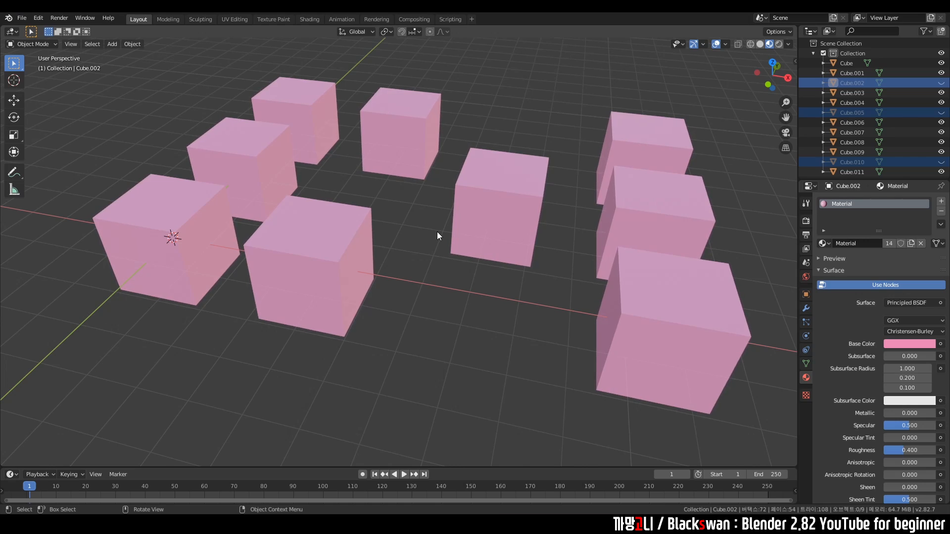
key("alt+h")
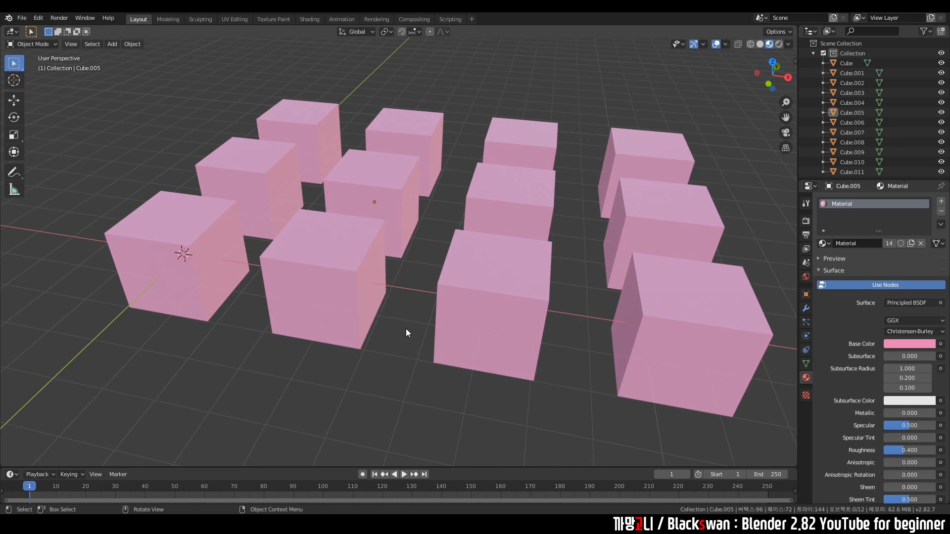
Step: Isolate the middle cubes of the second and third columns and the third column's front cube in local view, and return to the full scene
left_click(407, 129)
left_click(379, 177)
left_click(524, 197, "shift")
left_click(495, 276, "shift")
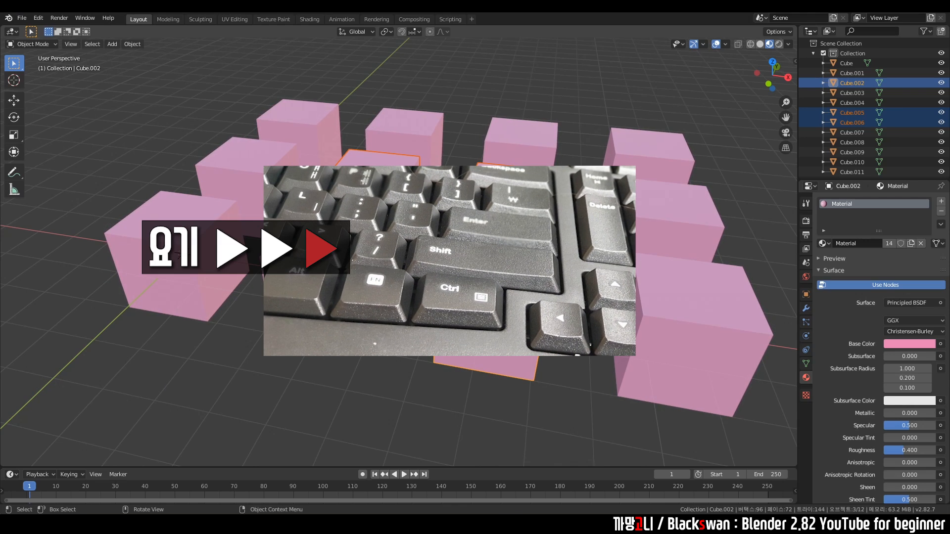
key("KP_Divide")
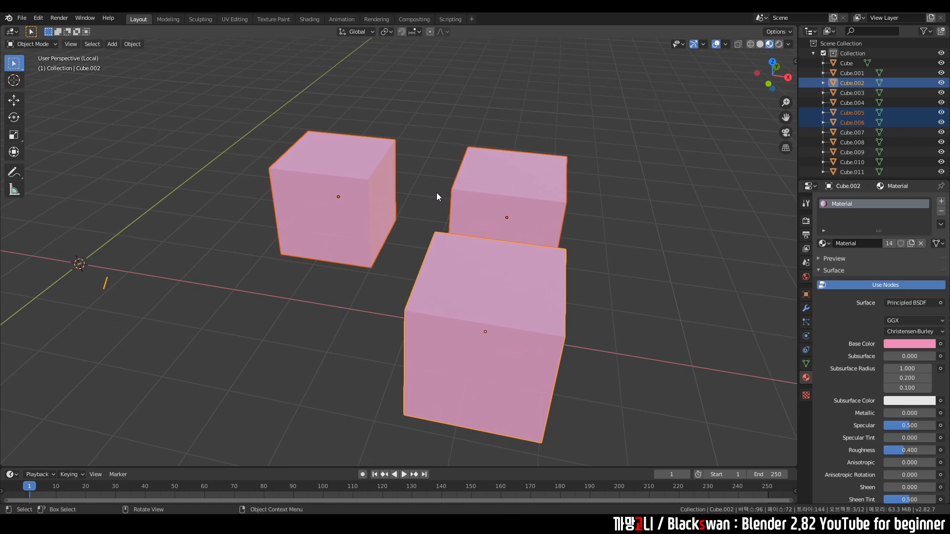
left_click(435, 192)
key("KP_Divide")
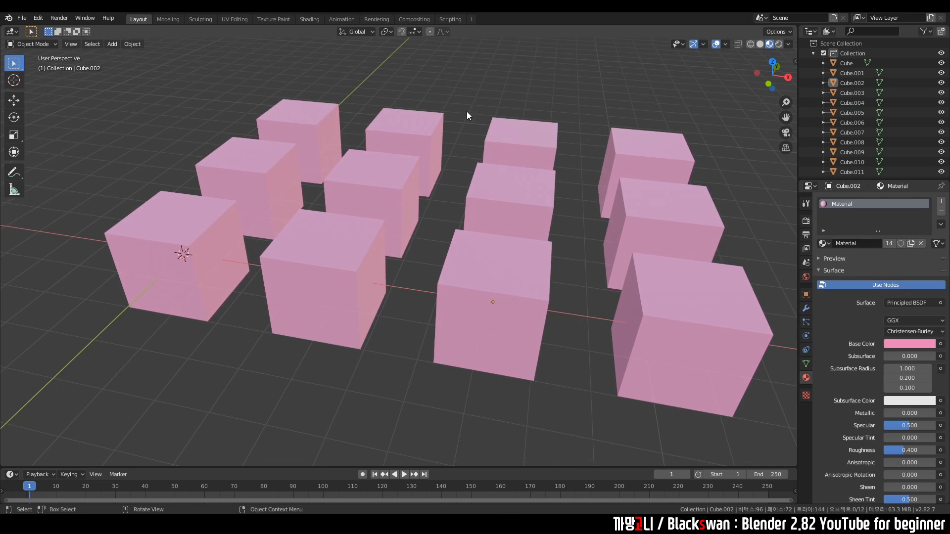
middle_click_drag(458, 178, 483, 185)
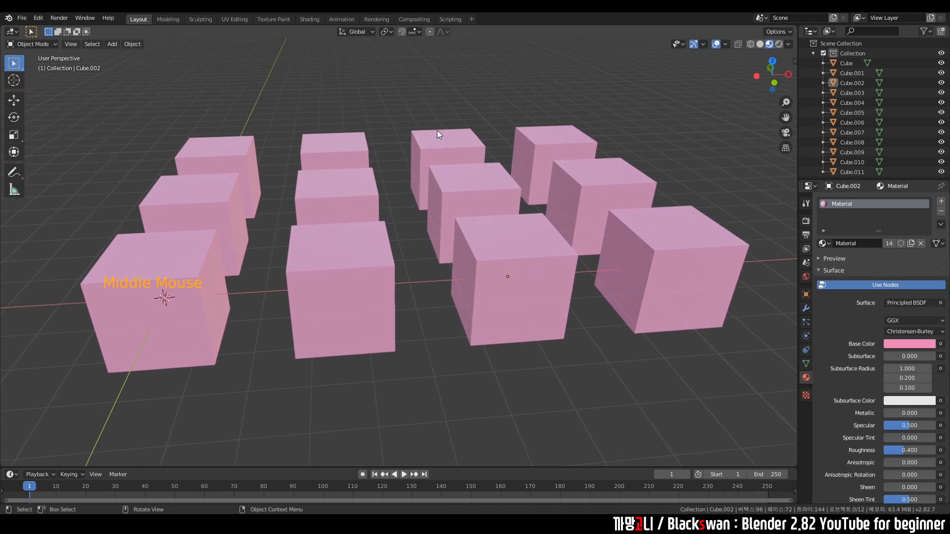
left_click(258, 134)
left_click_drag(258, 135, 667, 339)
left_click(500, 96)
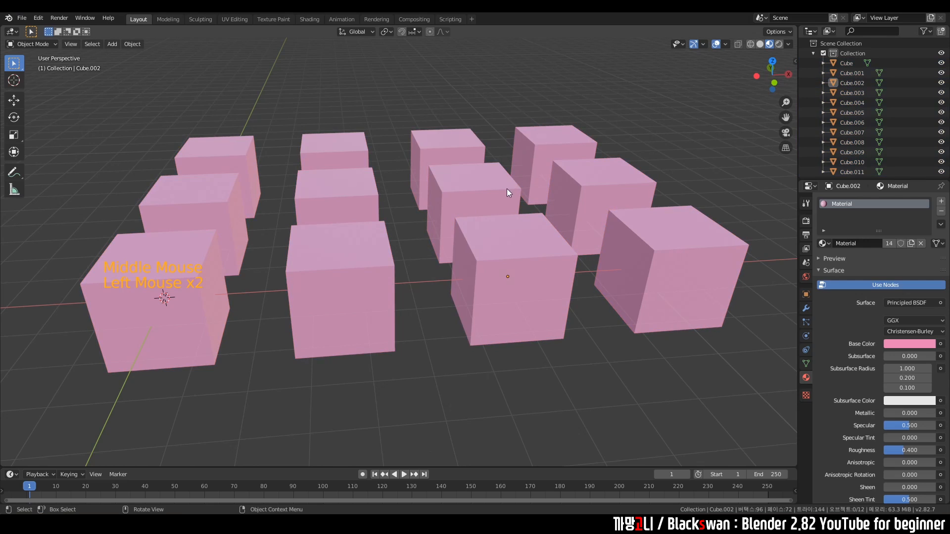
Step: Isolate the middle cube of the third column in local view
left_click(486, 194)
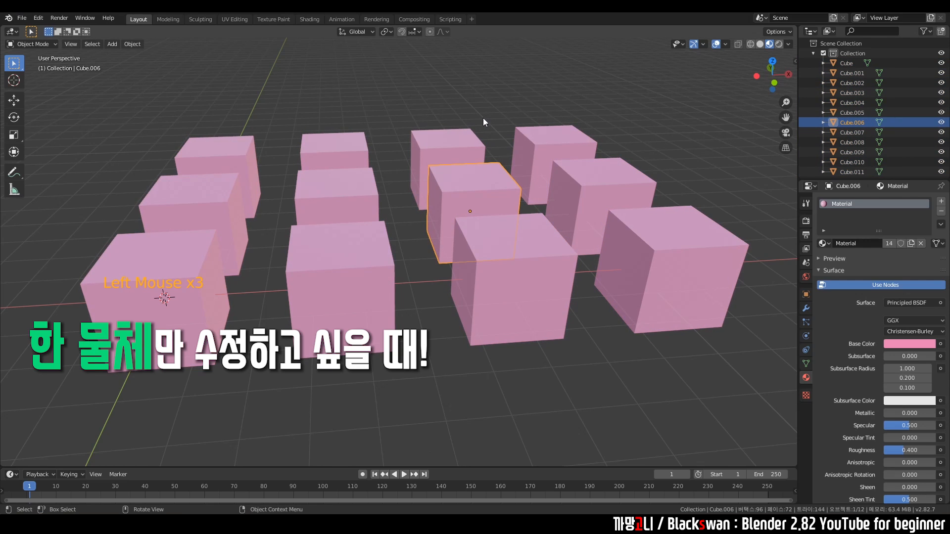
key("slash")
scroll(483, 118, "down", 5)
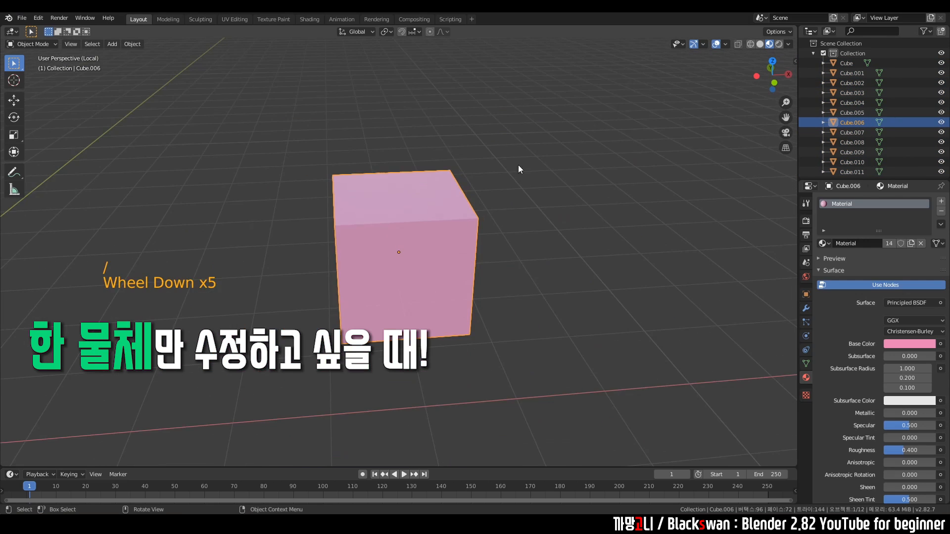
Step: Enter Edit Mode with face selection and extrude the isolated cube's +X side face slightly outward
key("Tab")
middle_click_drag(518, 165, 468, 219)
left_click(468, 219)
key("3")
key("e")
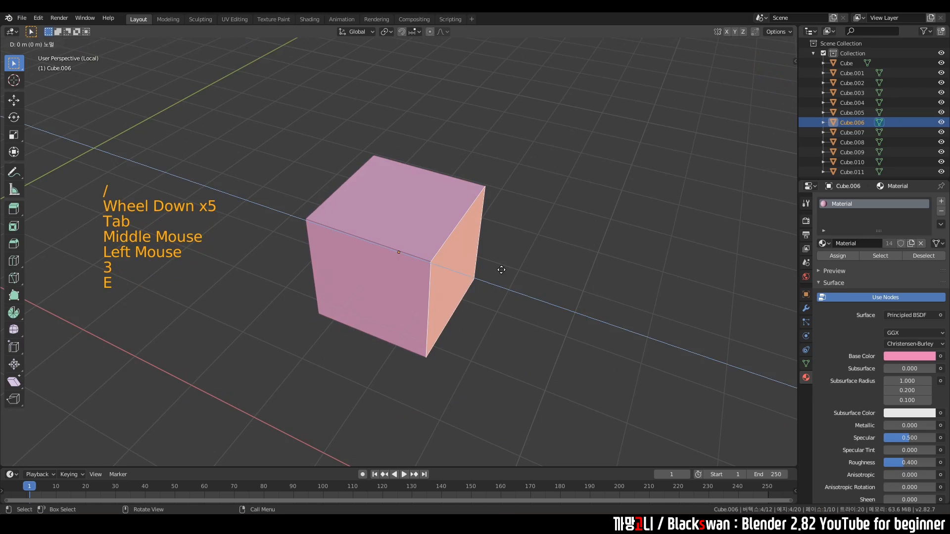
left_click(466, 236)
Step: Extrude the new slab's top face upward and the raised block's +X face outward, and return to Object Mode with nothing selected
key("e")
left_click(490, 198)
key("e")
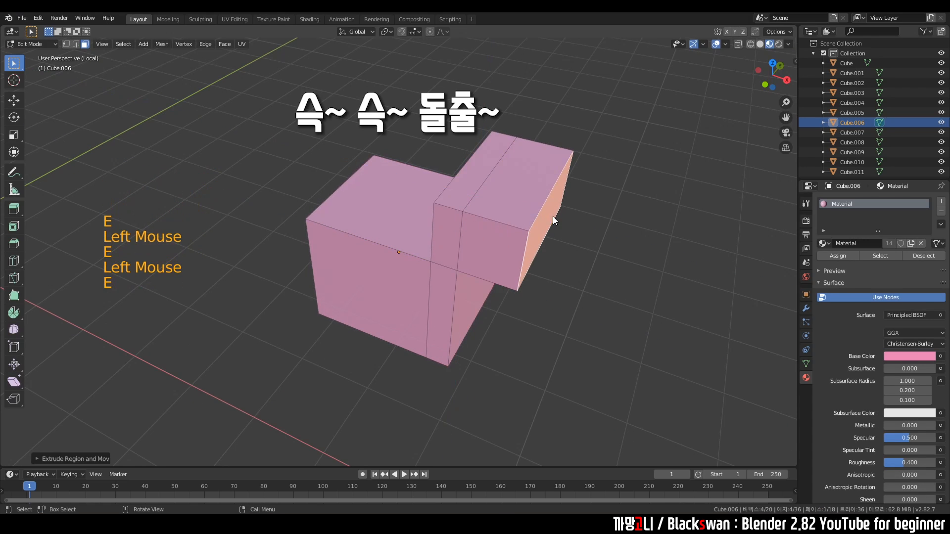
key("Tab")
left_click(450, 107)
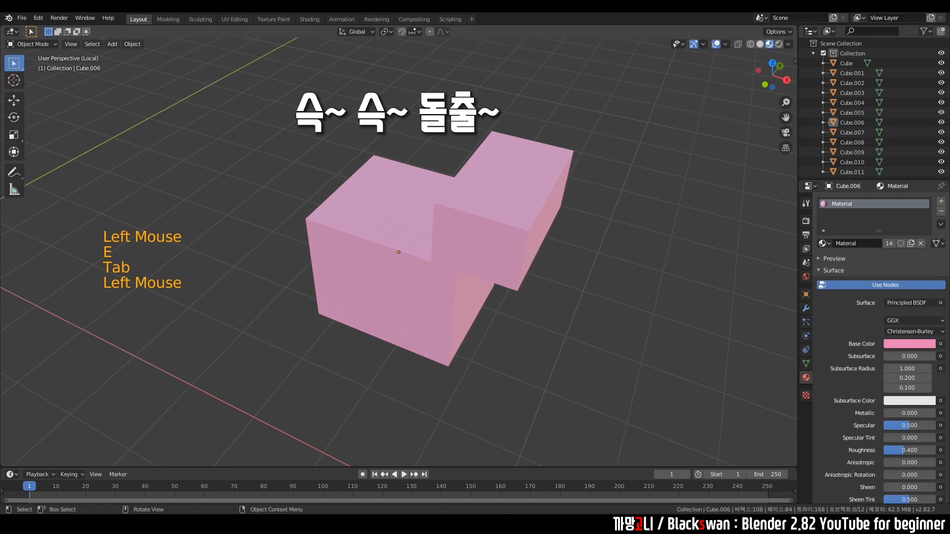
Step: Exit local view and return to the whole grid of cubes
key("KP_Divide")
left_click(496, 108)
middle_click_drag(538, 140, 449, 193)
left_click(532, 140)
scroll(446, 186, "down", 2)
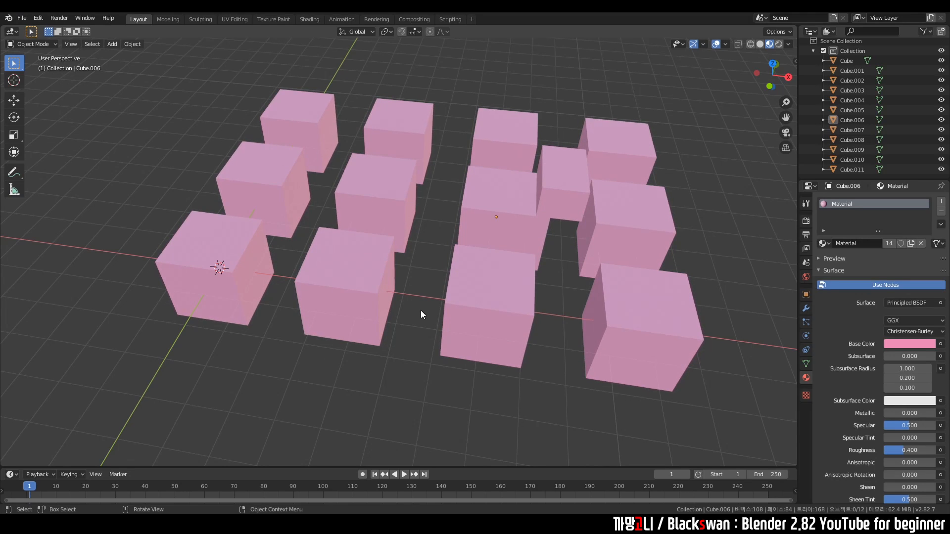
Step: Rename the front cube of the second column as cuuuuuube
middle_click_drag(394, 282, 461, 263, "shift")
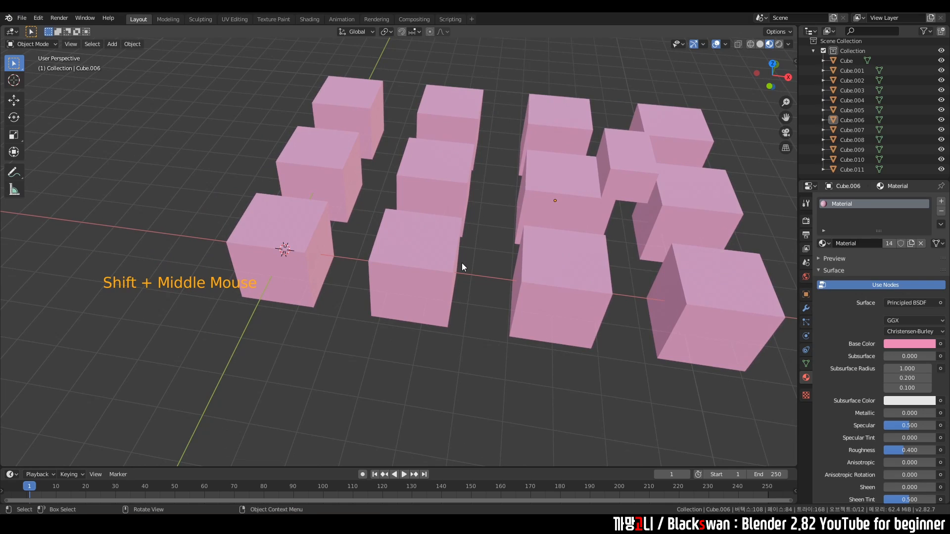
left_click(419, 287)
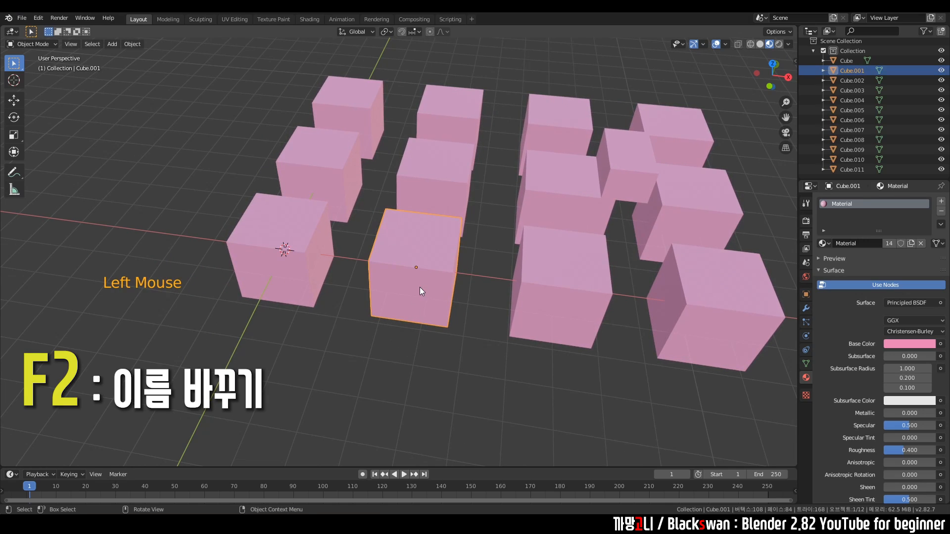
key("F2")
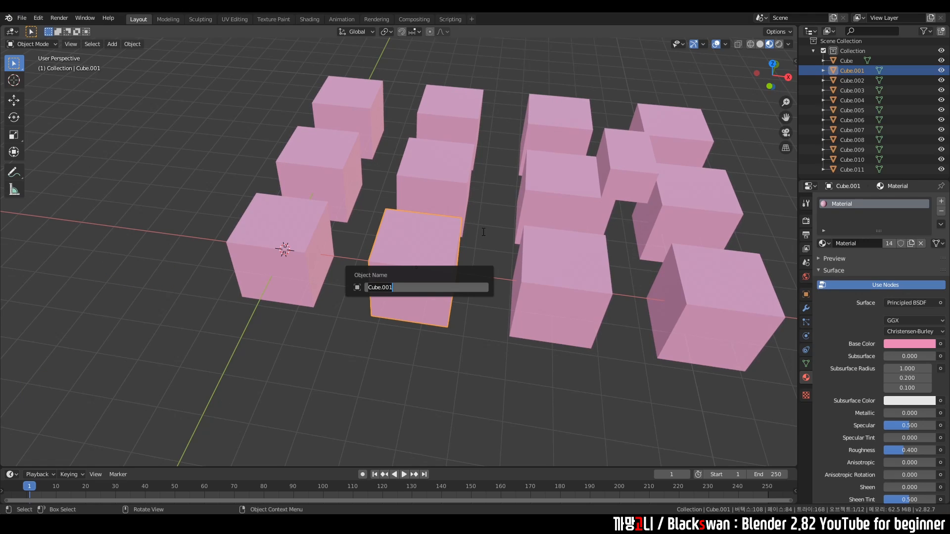
type("cuuuuuube")
key("Return")
Step: Pick the renamed cube in the scene's object list and change its name there to Cuuuuube
double_click(864, 166)
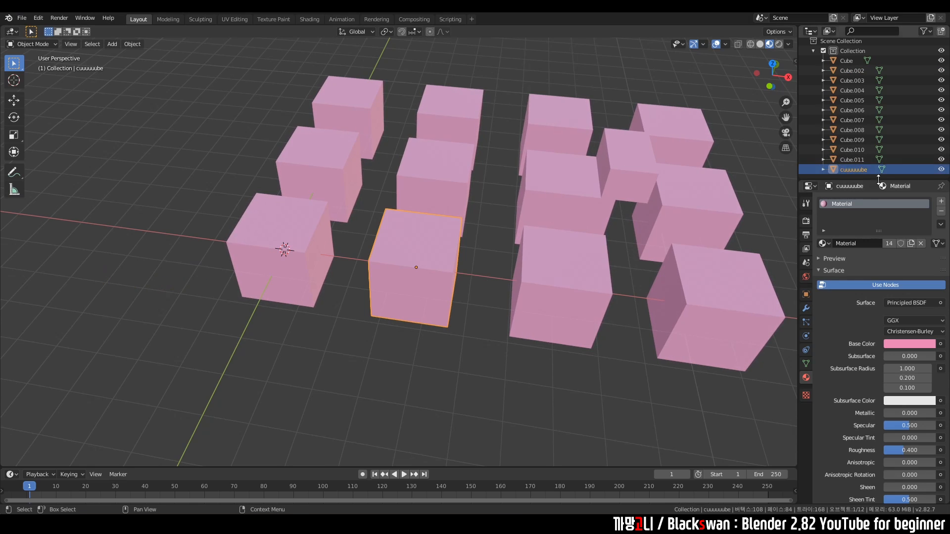
left_click(857, 161)
left_click(859, 168)
left_click(858, 161)
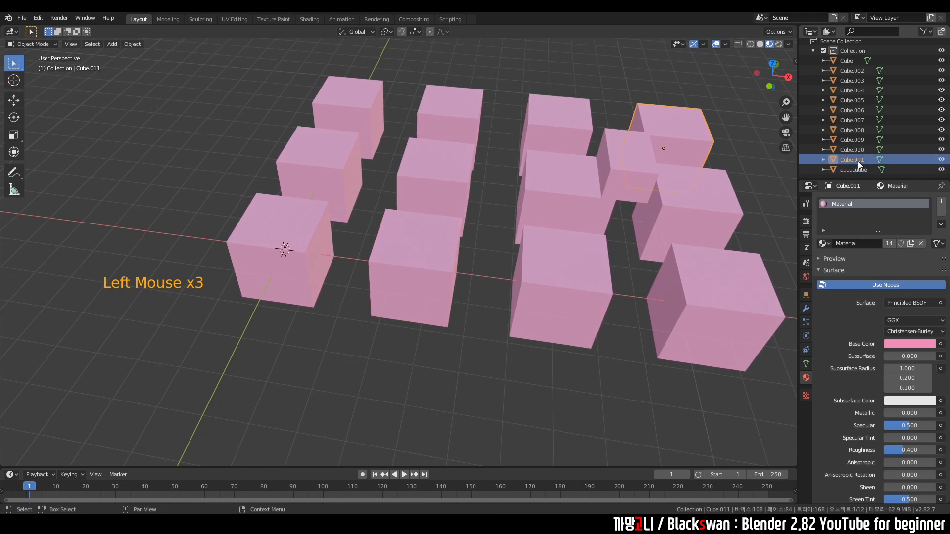
double_click(857, 170)
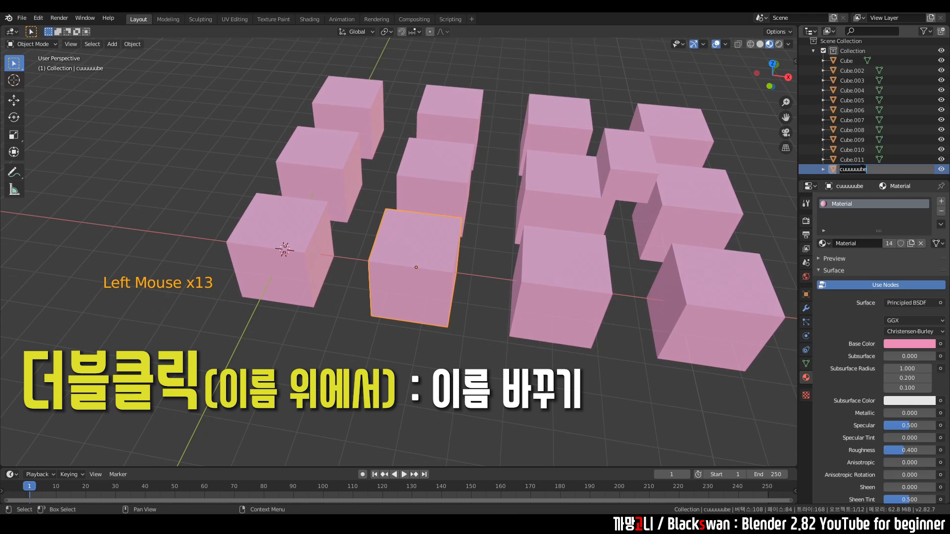
type("dfdfddfd")
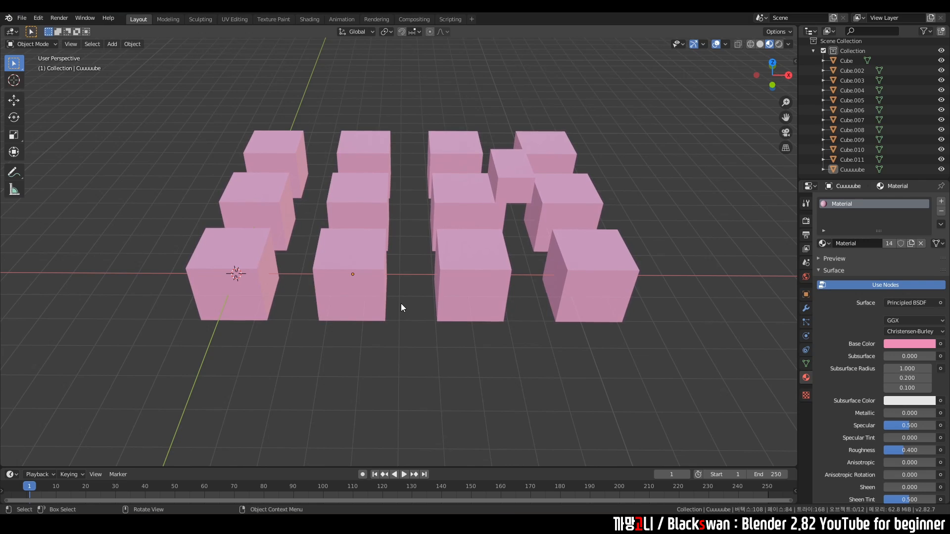
Step: View the cube grid from the Front and from the Top using the preset viewpoints
middle_click_drag(409, 304, 472, 271)
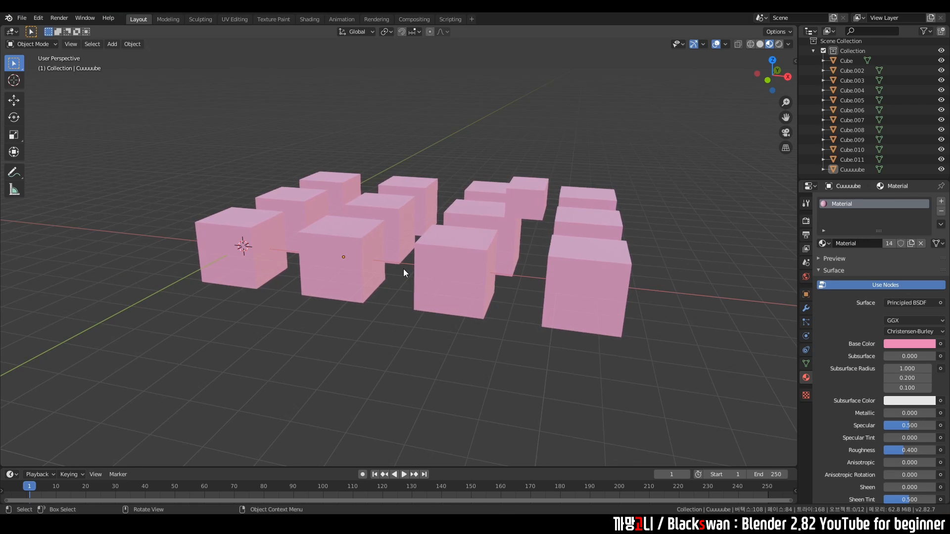
middle_click_drag(391, 296, 435, 283)
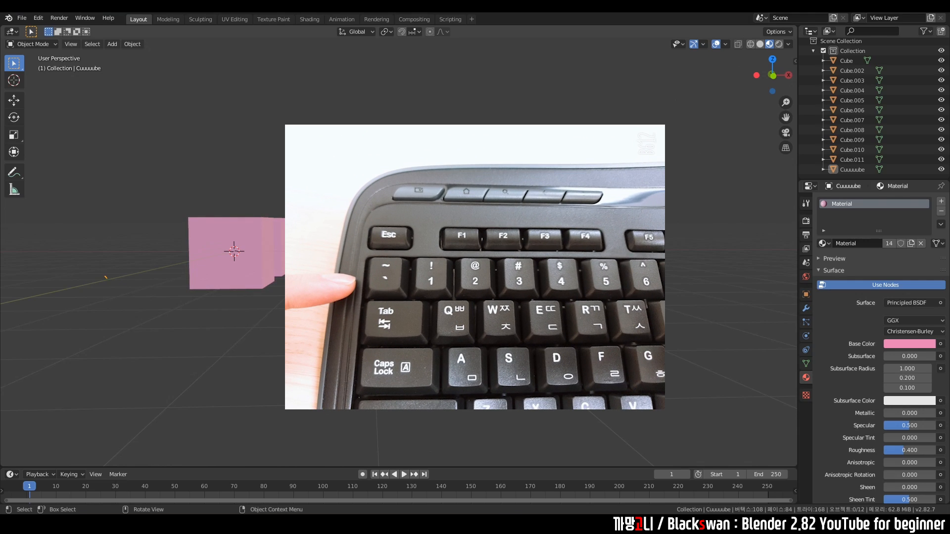
key("grave")
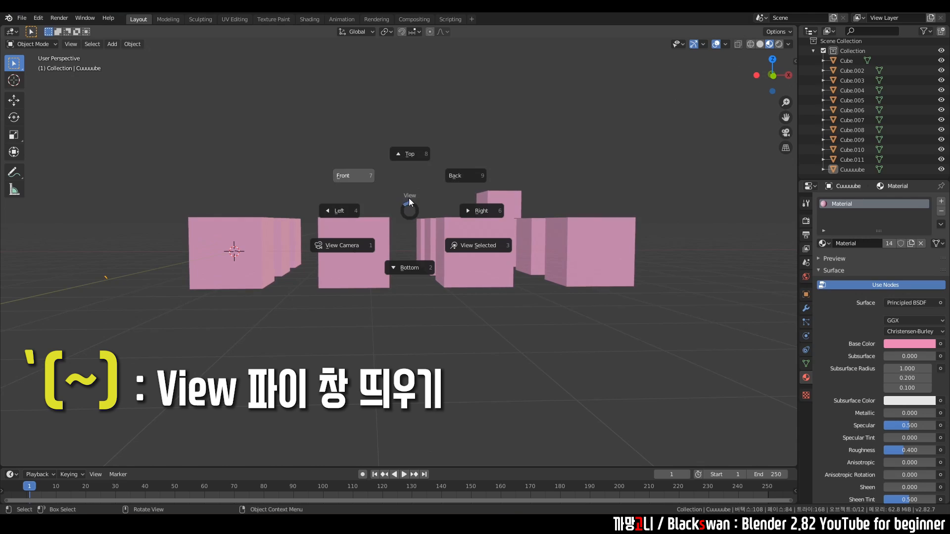
left_click(354, 181)
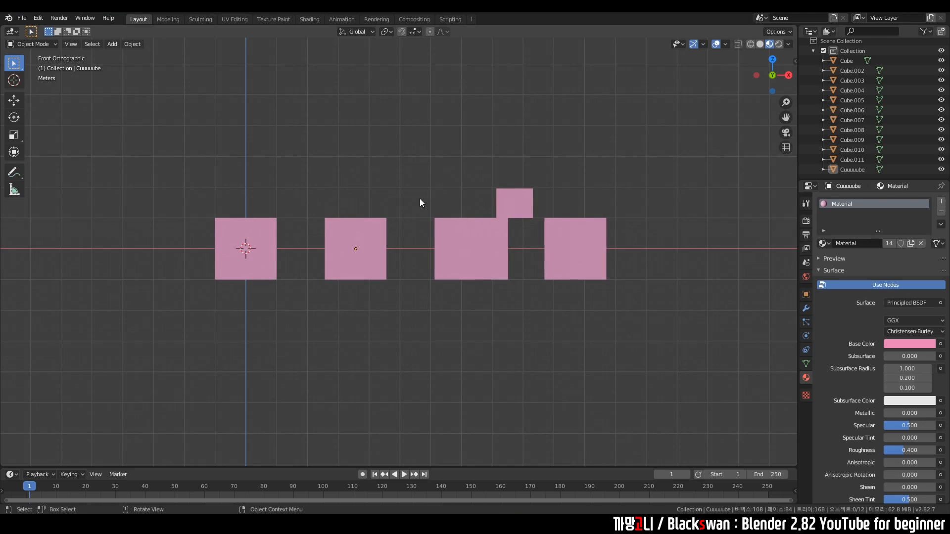
key("grave")
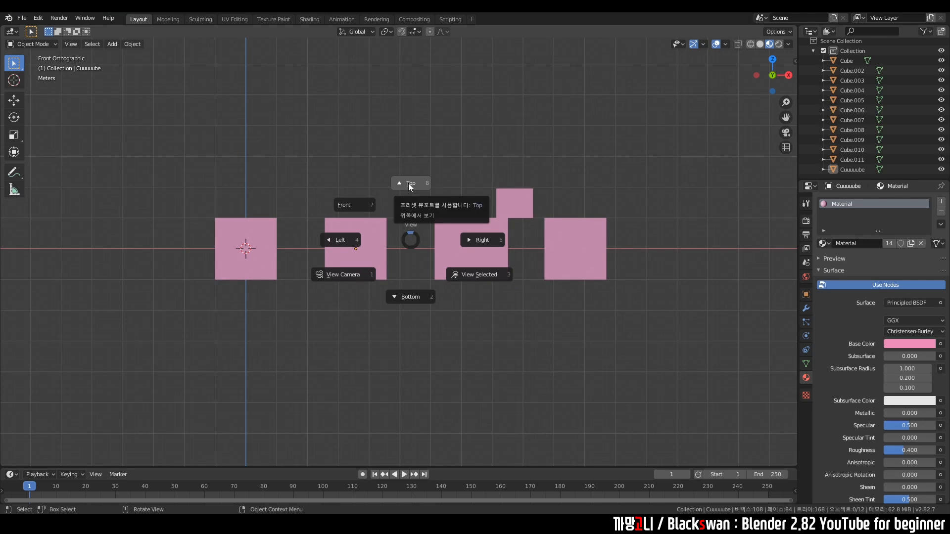
left_click(408, 184)
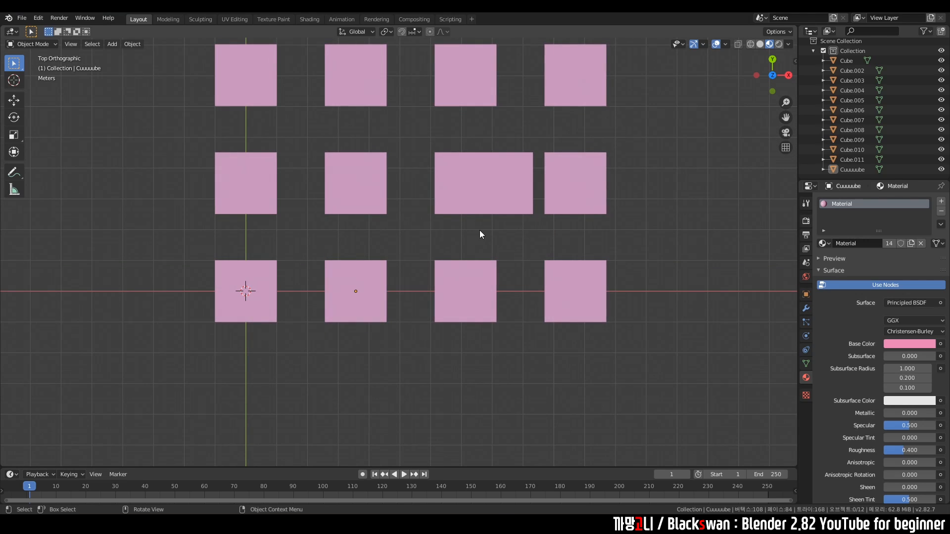
Step: View the cube grid from the Back, Right and Left preset viewpoints
scroll(436, 221, "down", 2)
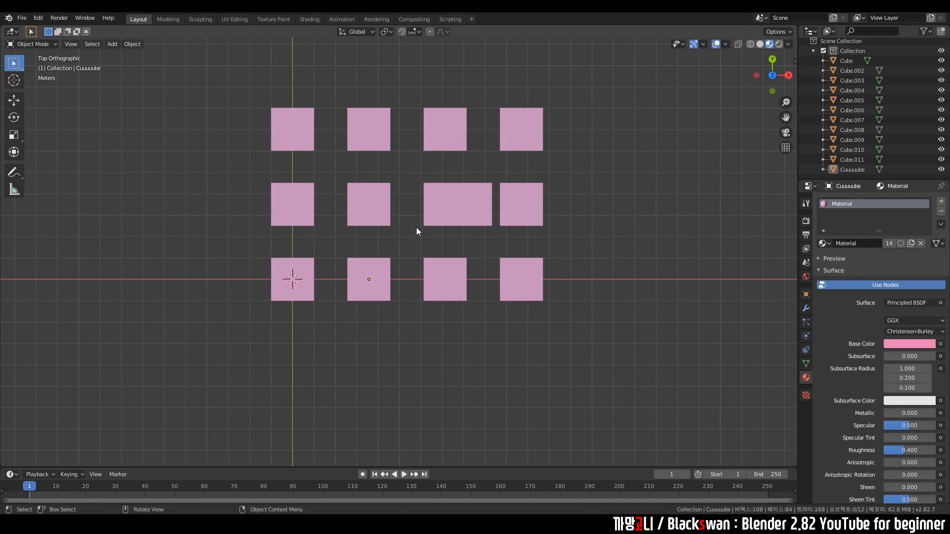
key("grave")
left_click(467, 193)
key("grave")
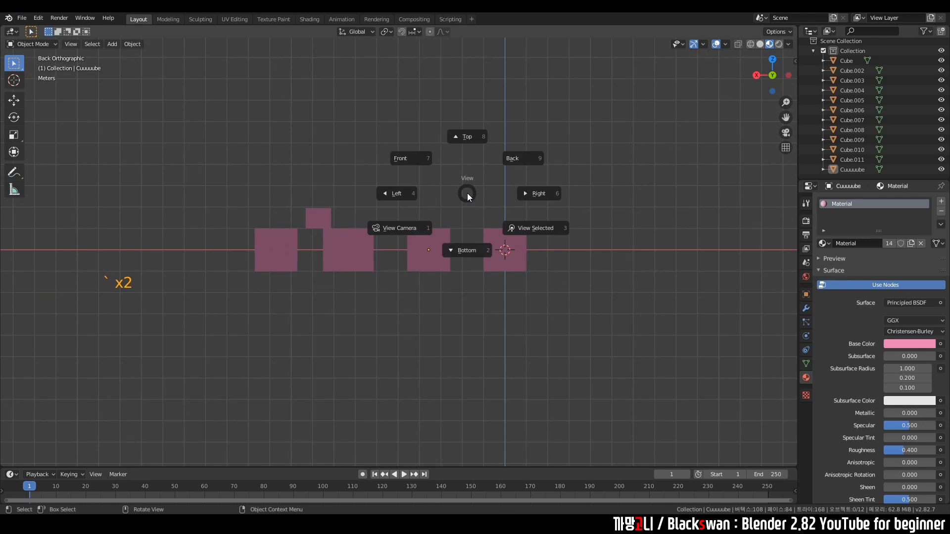
left_click(537, 190)
key("grave")
left_click(406, 202)
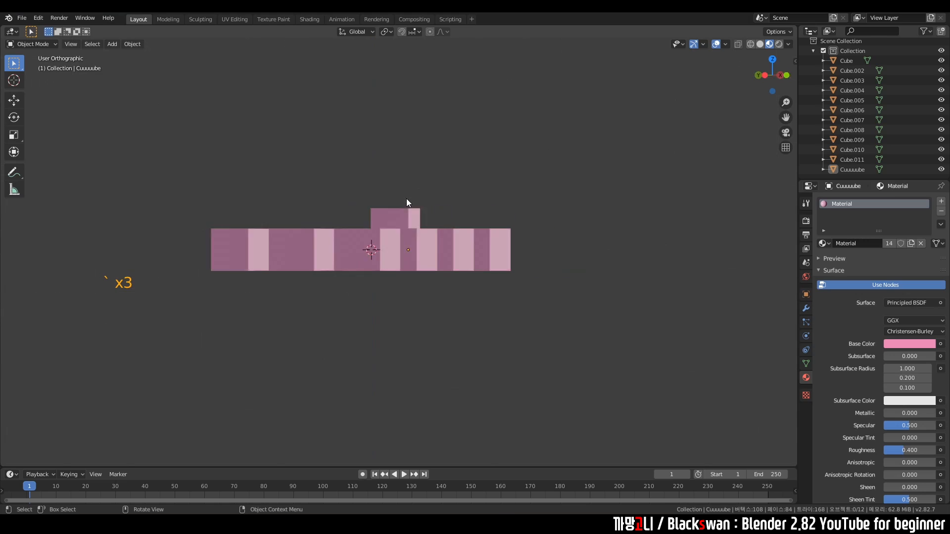
Step: Select the front corner cube at the world origin and make the Move tool active
middle_click_drag(388, 203, 475, 236, "shift")
scroll(476, 236, "up", 2)
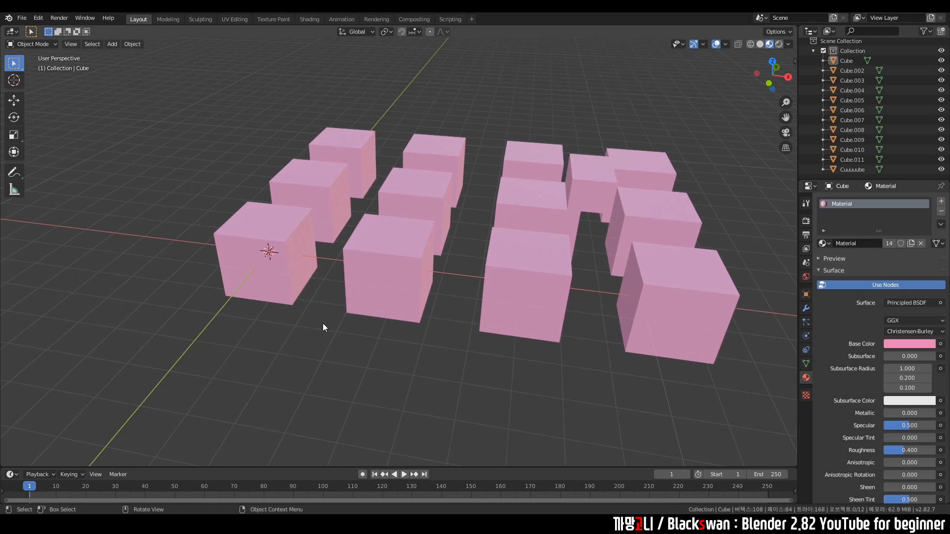
left_click(290, 255)
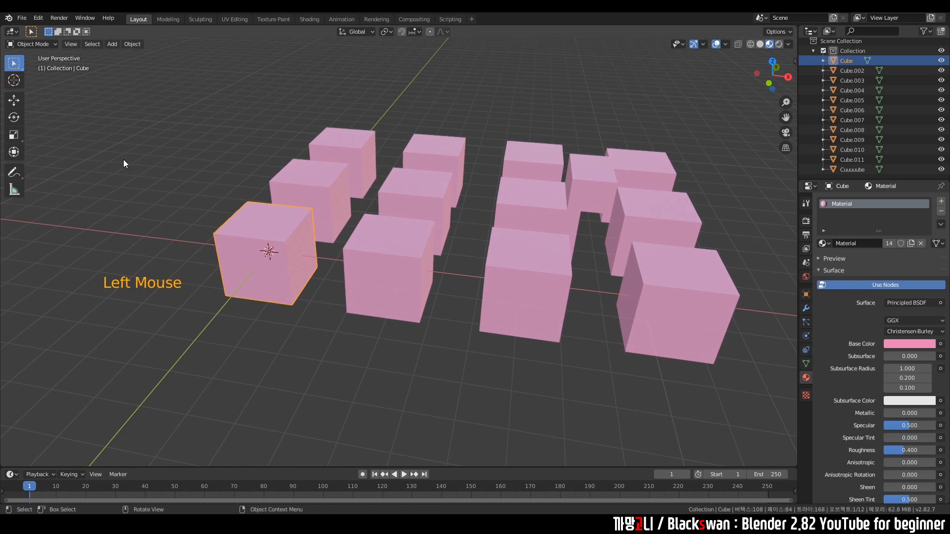
left_click(16, 105)
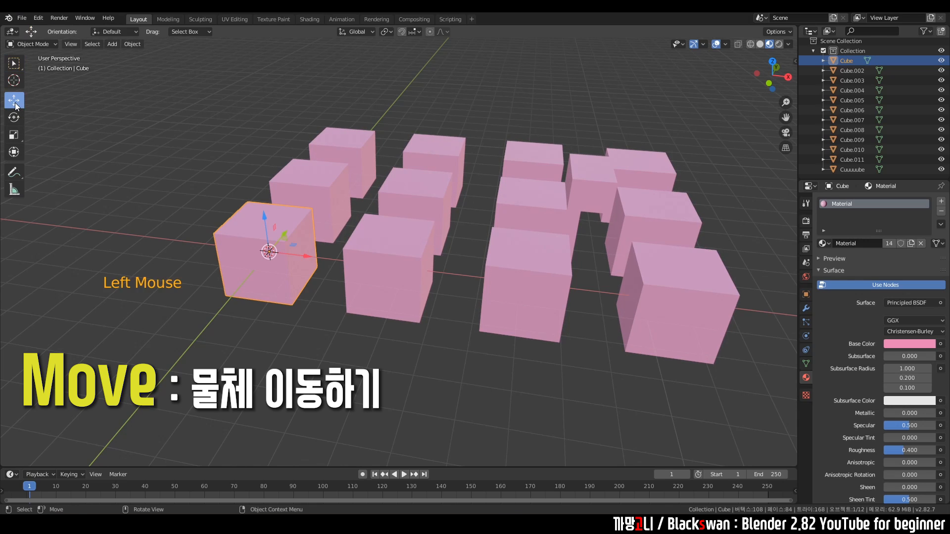
middle_click_drag(342, 231, 387, 262, "shift")
scroll(328, 212, "up", 4)
scroll(387, 262, "down", 1)
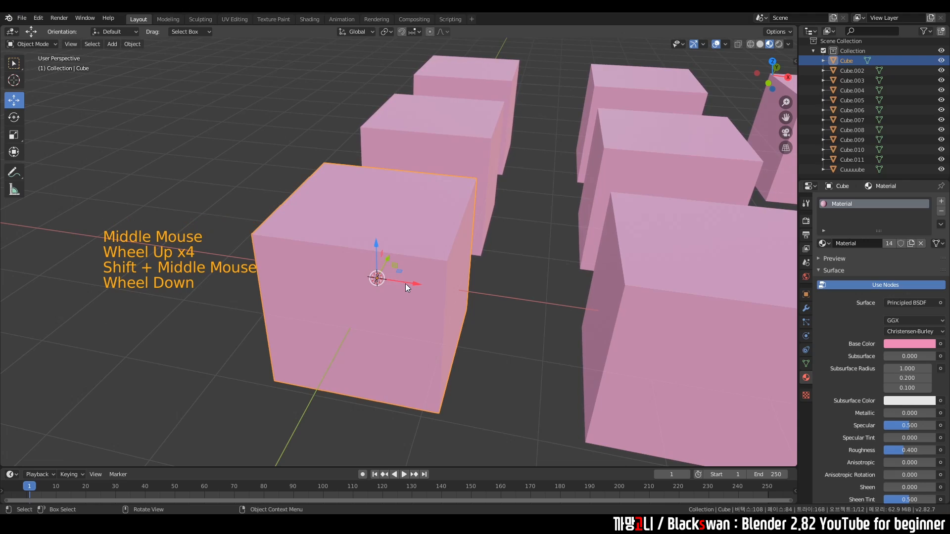
key("ctrl+z")
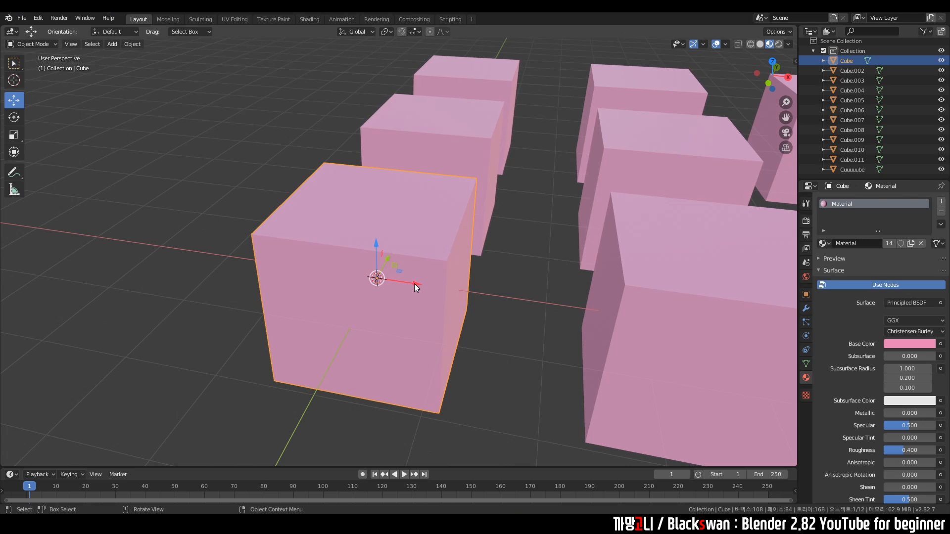
Step: Move the origin cube separately along its X, Y and Z move handles, and also shift it freely across the view
left_click_drag(417, 286, 309, 282)
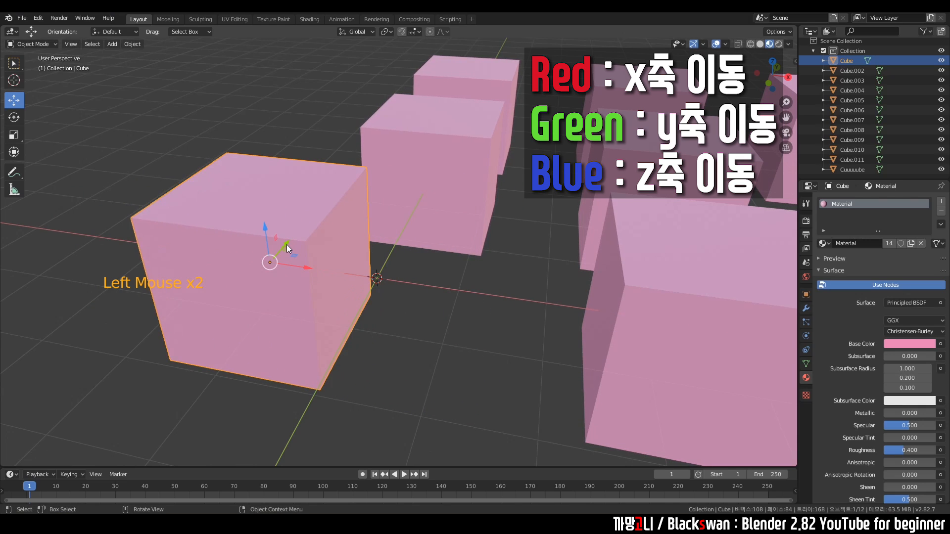
left_click_drag(288, 243, 313, 254)
mouse_move(271, 223)
left_mouse_down()
mouse_move(265, 119)
mouse_move(254, 162)
mouse_move(277, 261)
mouse_move(263, 157)
mouse_move(266, 230)
left_mouse_up()
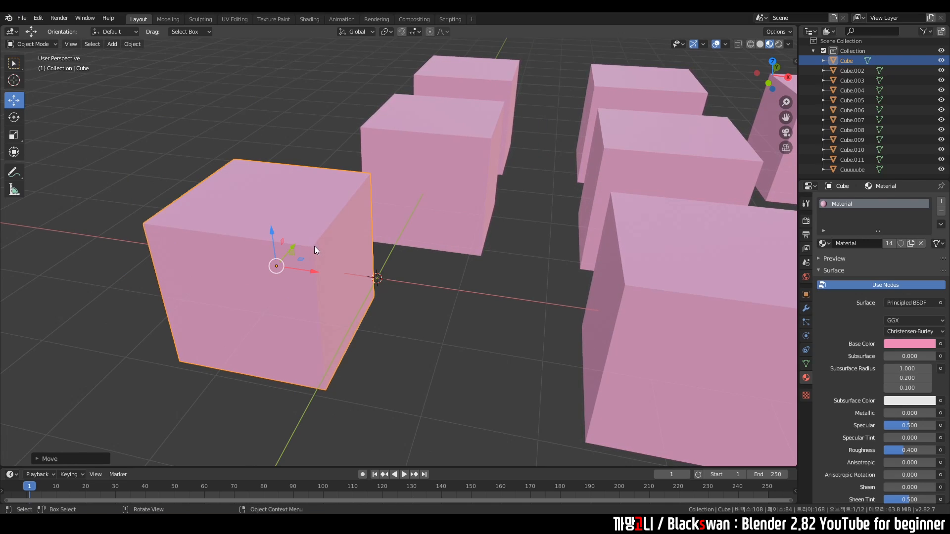
key("g")
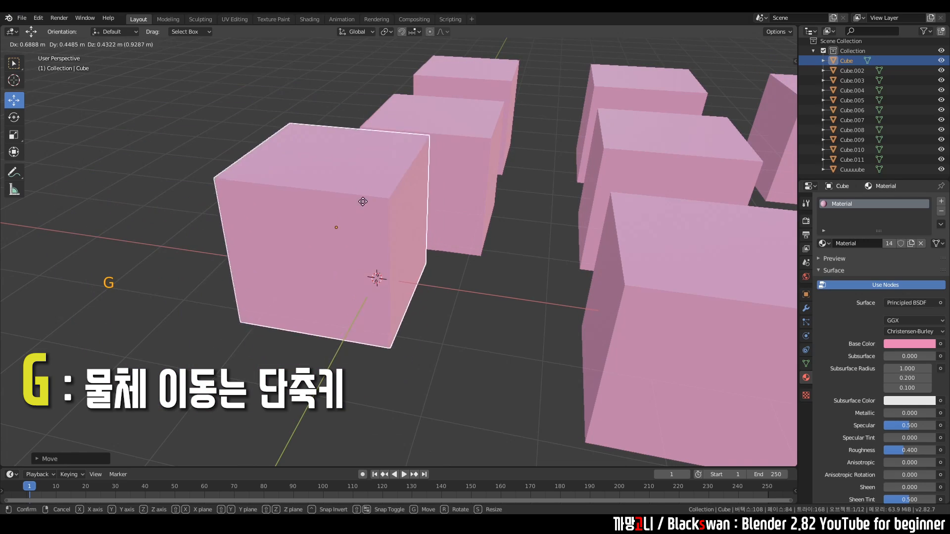
left_click(274, 227)
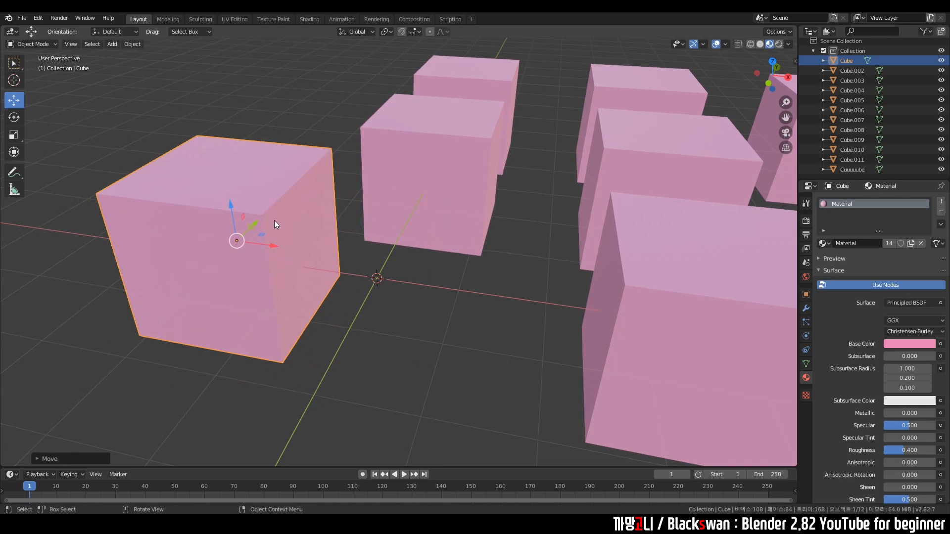
Step: Move the selected cube about -1.08 m, constrained to the global X axis
scroll(275, 242, "down", 3)
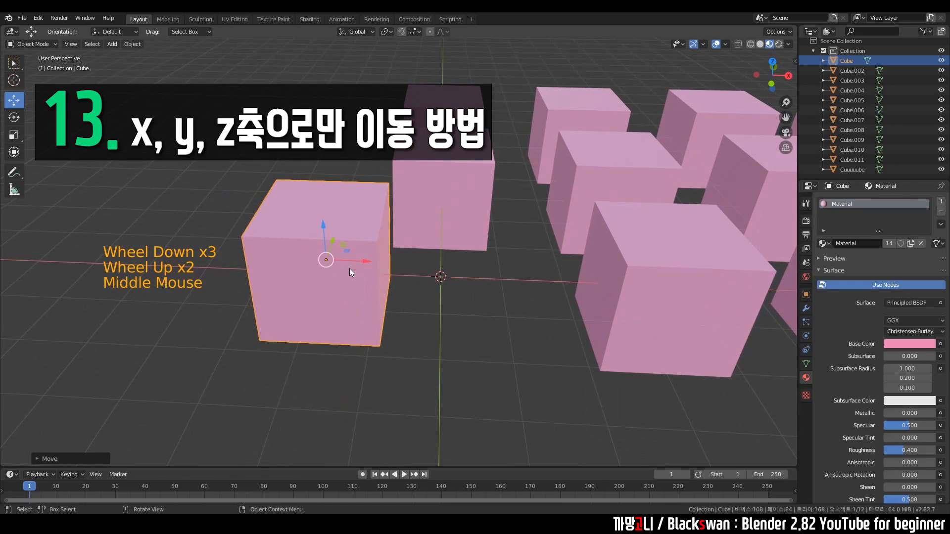
key("g")
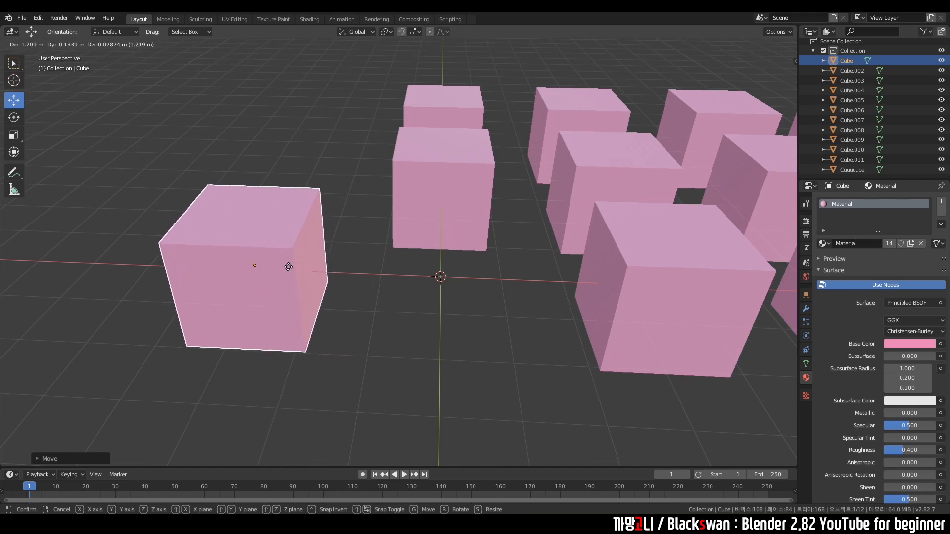
key("x")
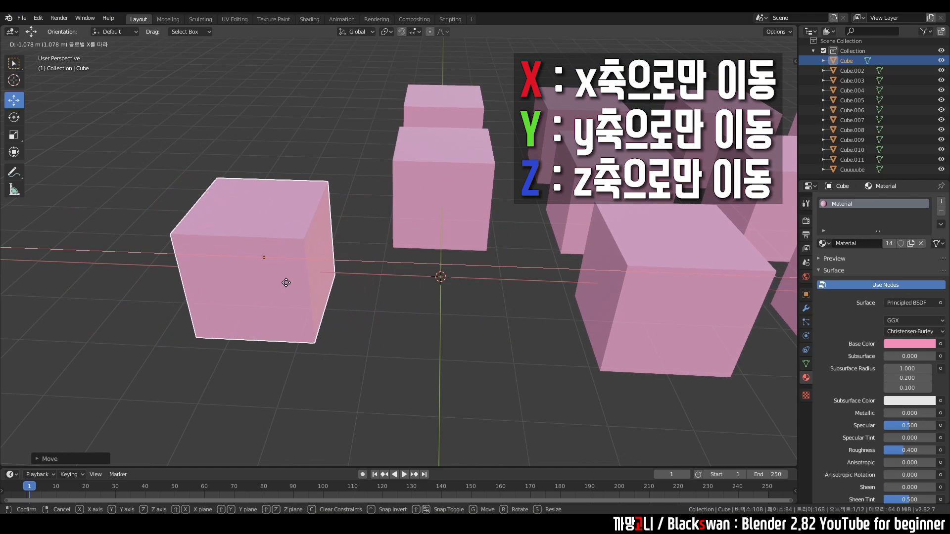
left_click(286, 282)
Step: Move the same cube constrained to the global Y axis, and again constrained to the global Z axis
key("g")
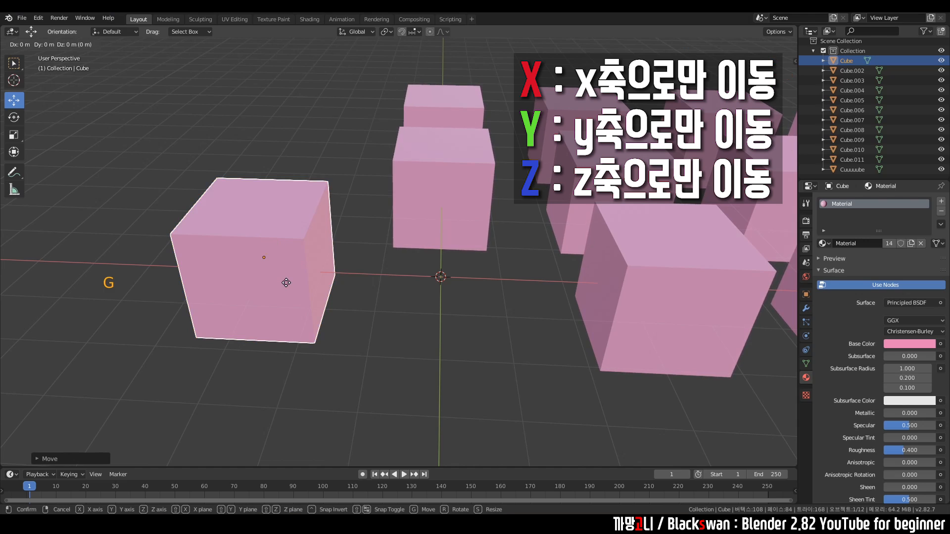
key("y")
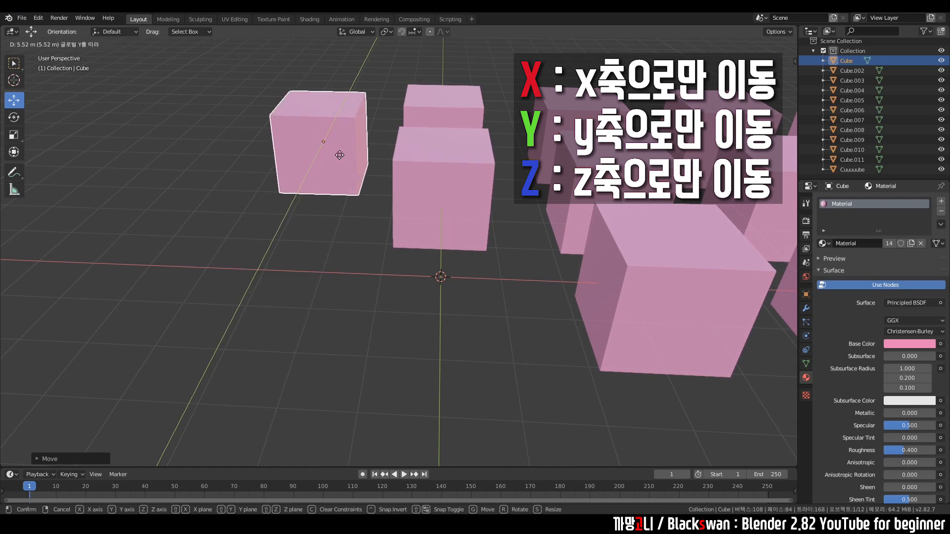
left_click(327, 265)
key("g")
key("z")
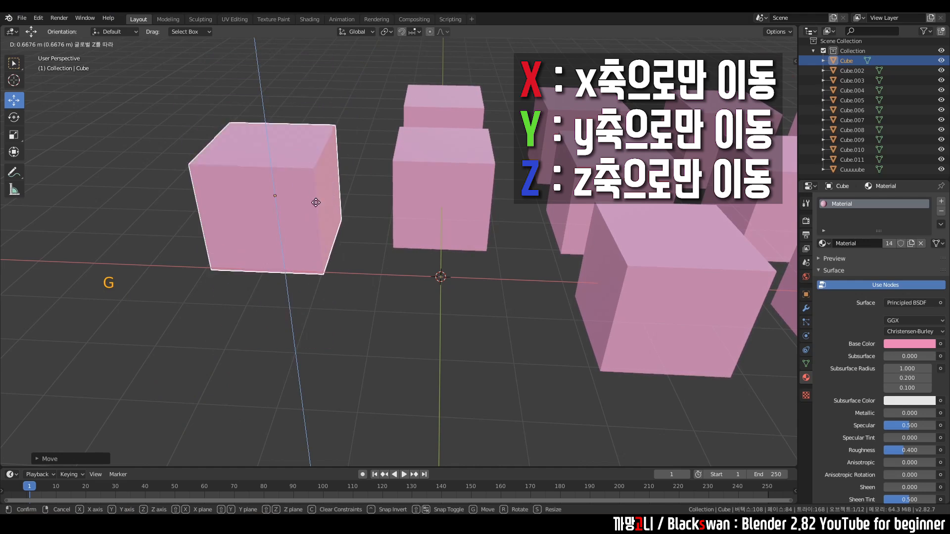
left_click(309, 309)
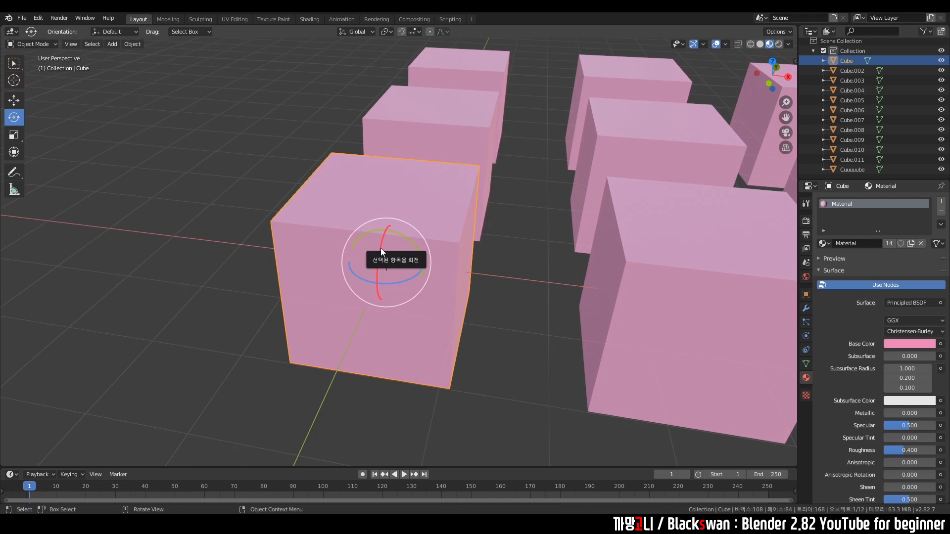
Step: Tilt the cube at the world origin by rotating it about the X axis and about the Y axis
left_click_drag(381, 248, 484, 254)
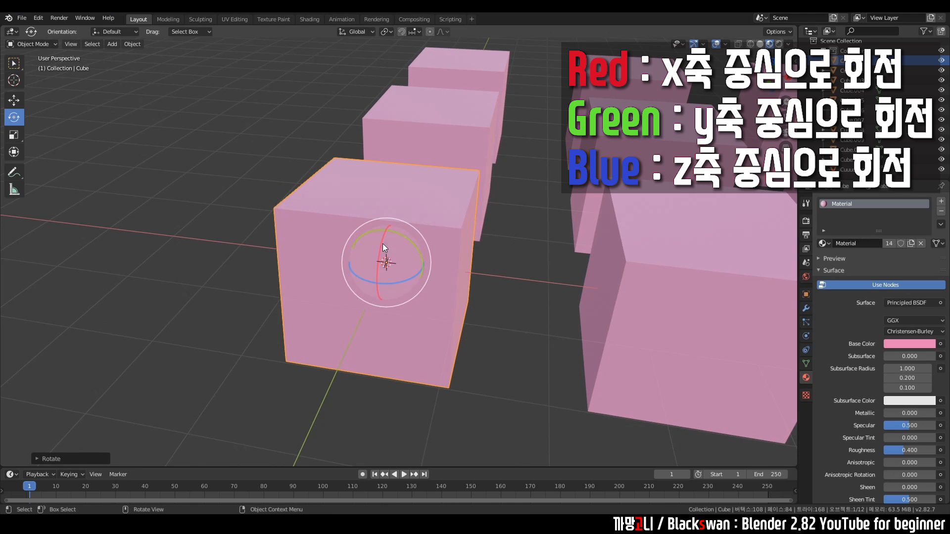
left_click_drag(384, 248, 406, 248)
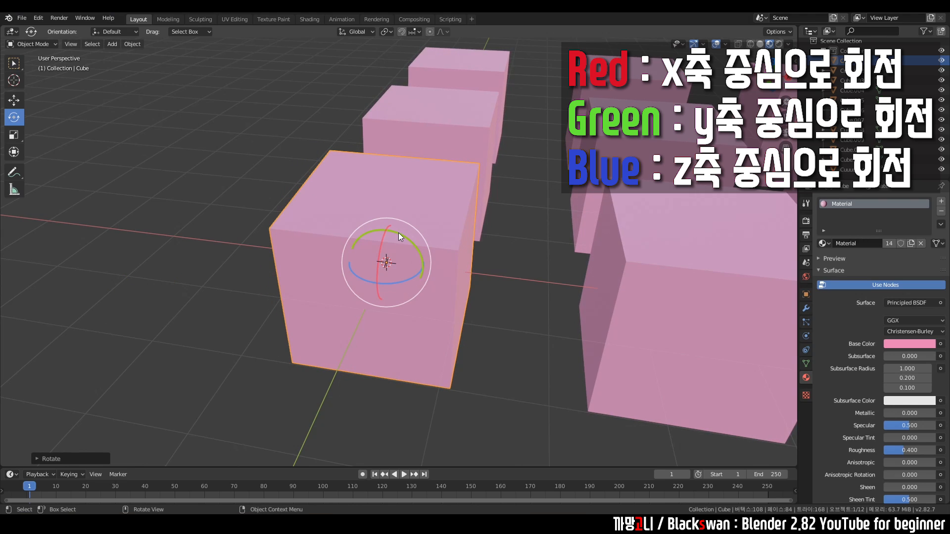
left_click_drag(399, 233, 349, 269)
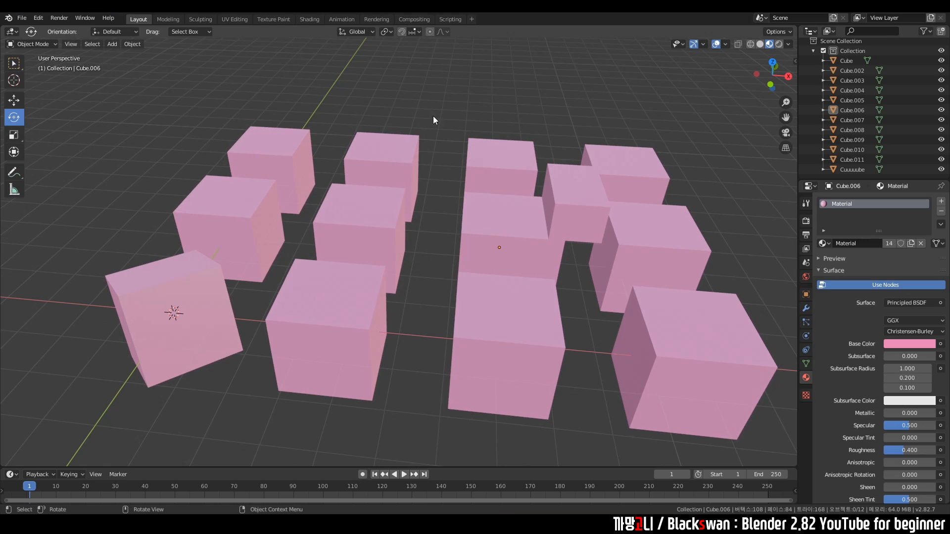
Step: Select the cube with the extruded block in the middle of the third column and activate the Scale tool
middle_click_drag(481, 129, 485, 165)
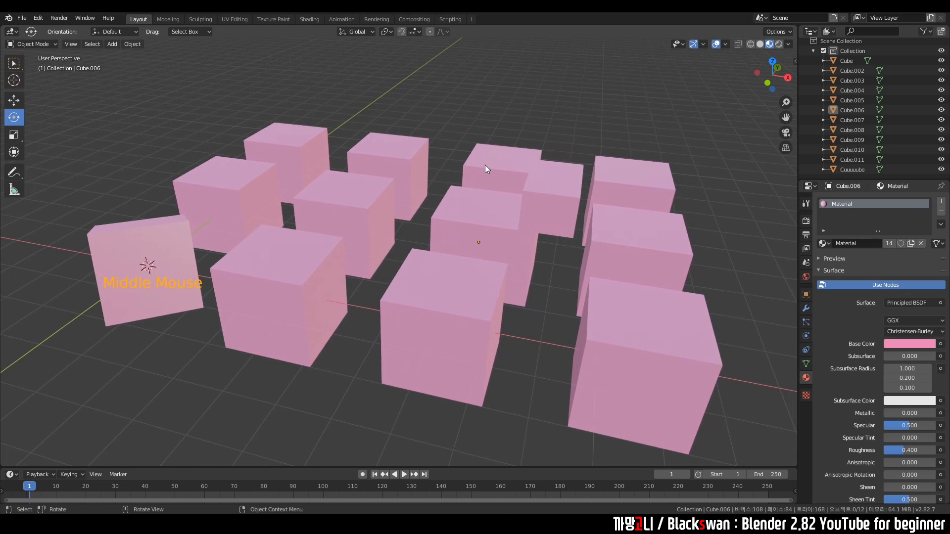
left_click(509, 224)
middle_click_drag(534, 214, 455, 219, "shift")
scroll(452, 221, "up", 2)
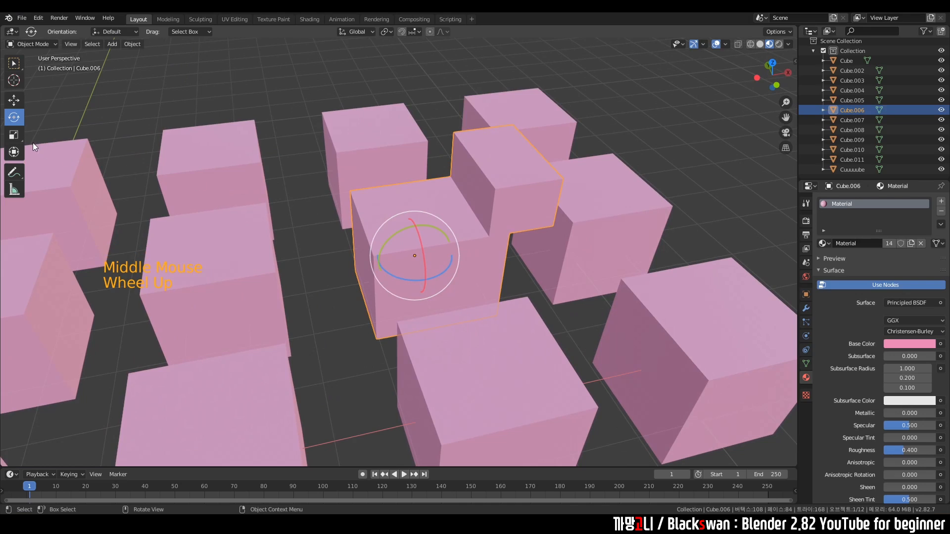
left_click(17, 138)
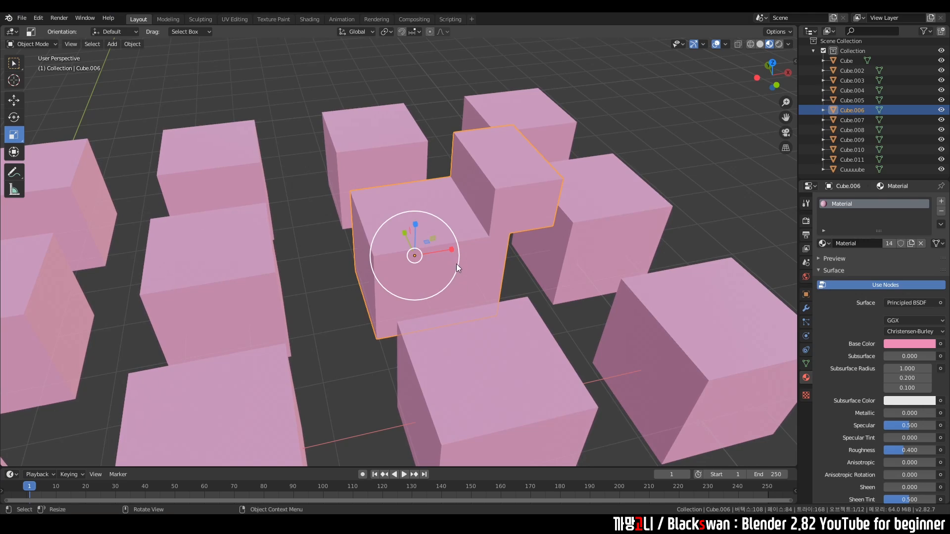
left_click_drag(452, 250, 512, 236)
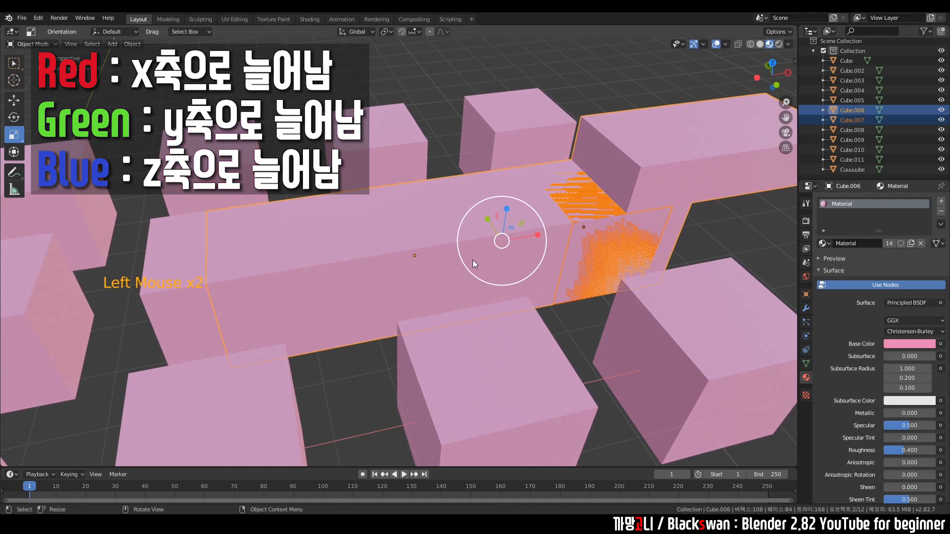
key("ctrl+z")
key("ctrl+z")
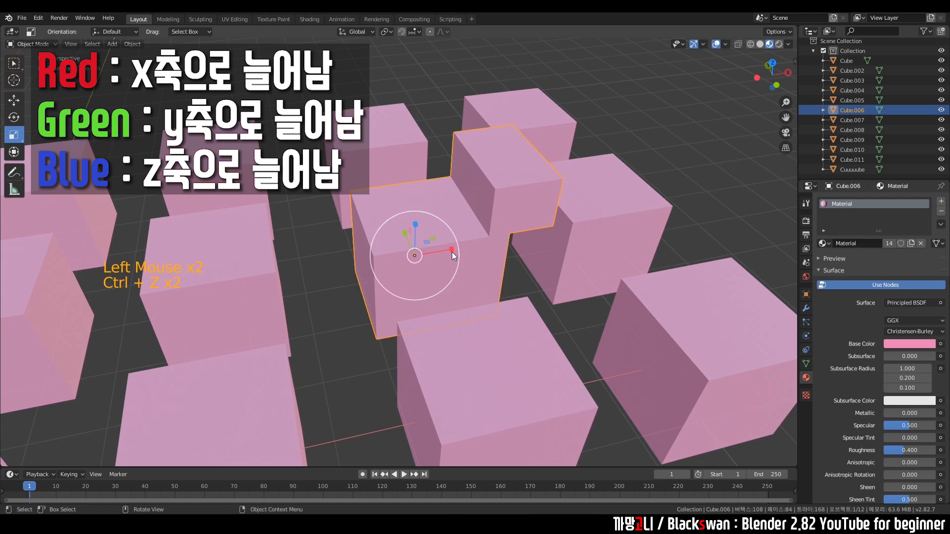
Step: Stretch the cube with the extruded block taller along the Z axis and deselect it
left_click_drag(452, 251, 417, 204)
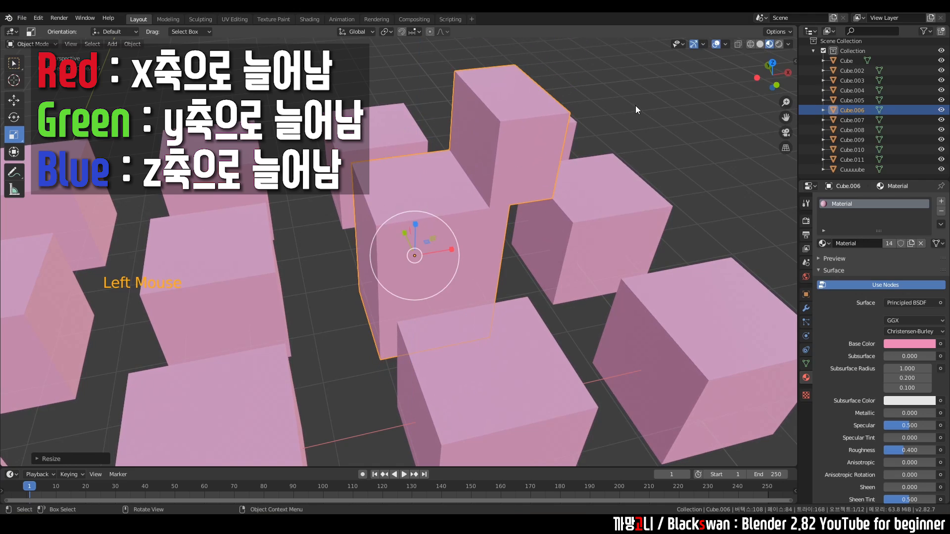
left_click(635, 106)
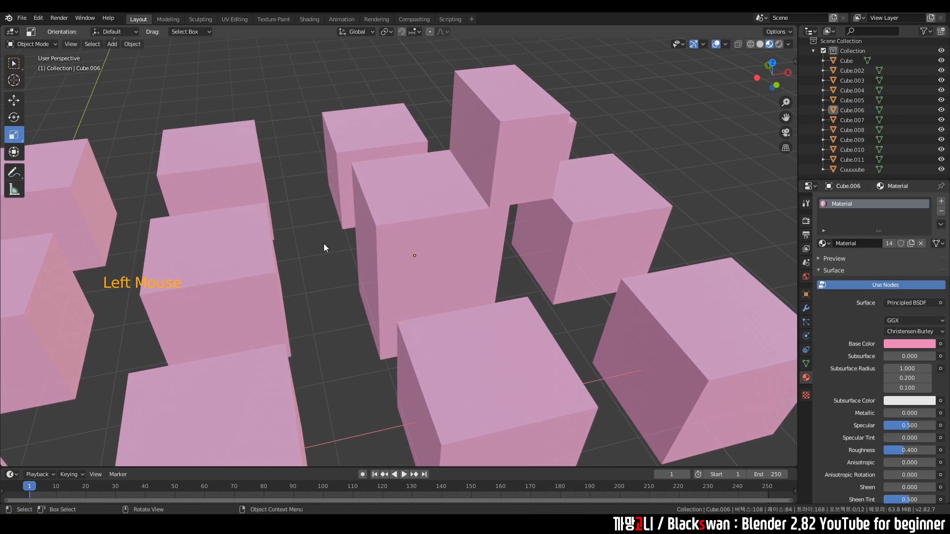
Step: Reselect the cube with the extruded block and scale it along the global X axis only, and along the global Y axis only
left_click(460, 229)
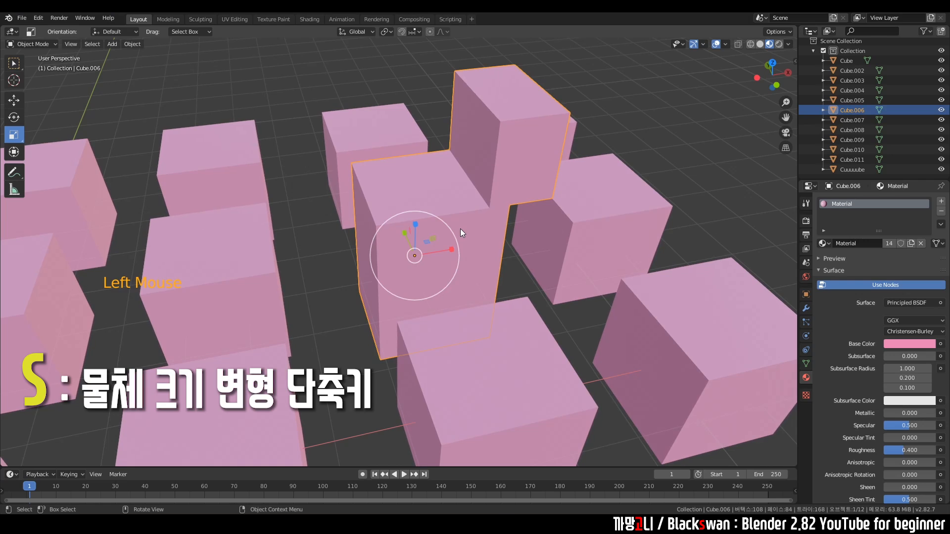
key("s")
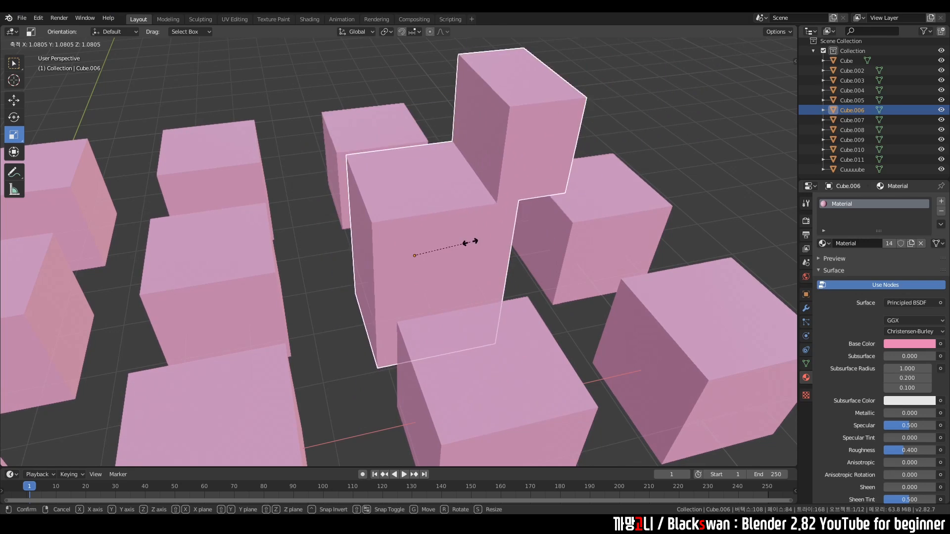
key("x")
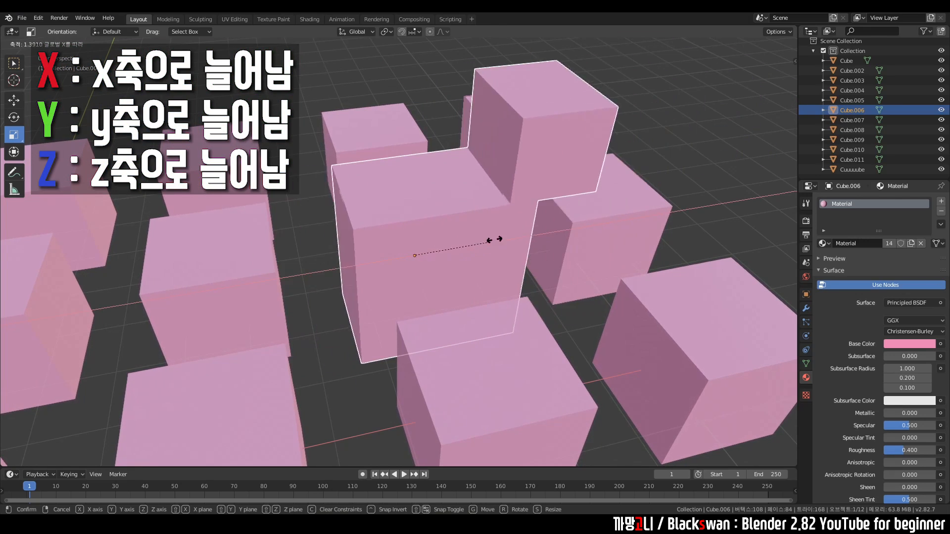
left_click(484, 245)
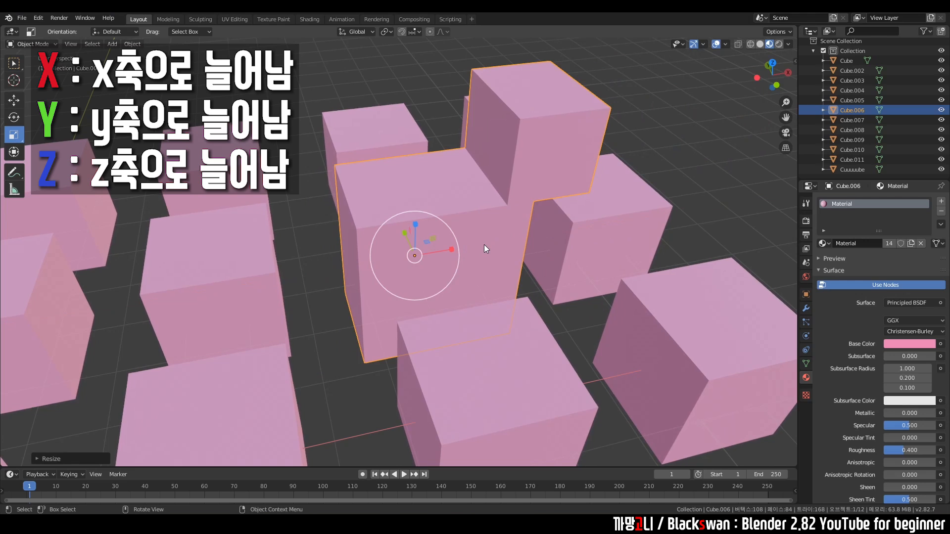
key("s")
key("y")
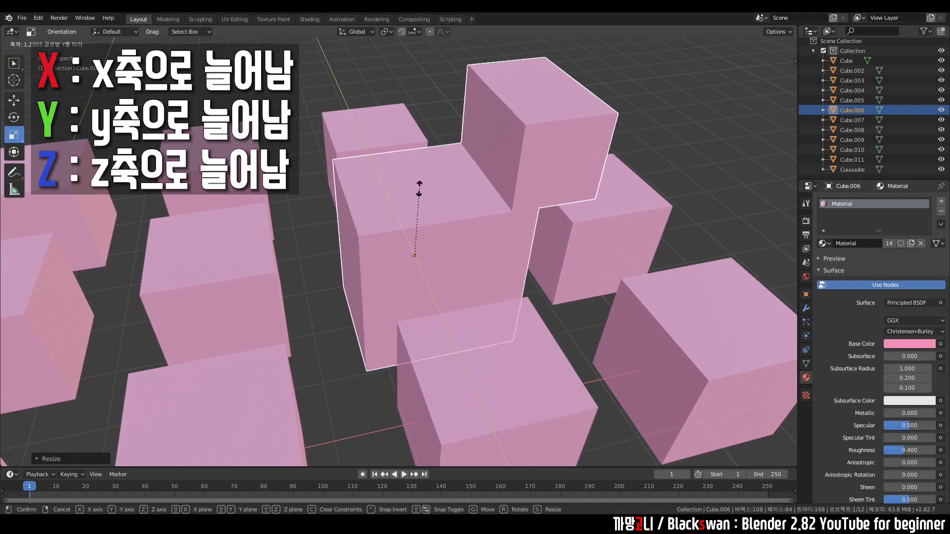
left_click(469, 253)
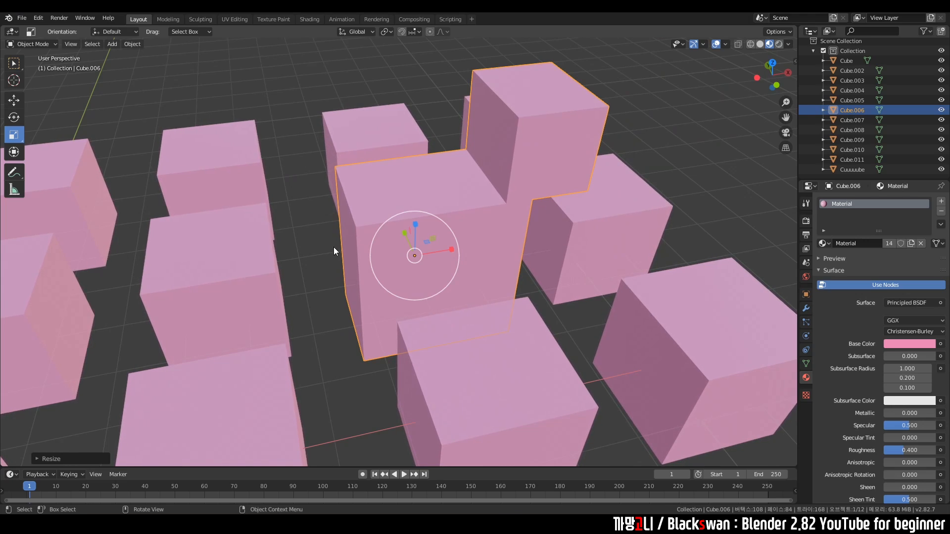
Step: Scale the cube with the extruded block down uniformly, using slow precision adjustment
key("s")
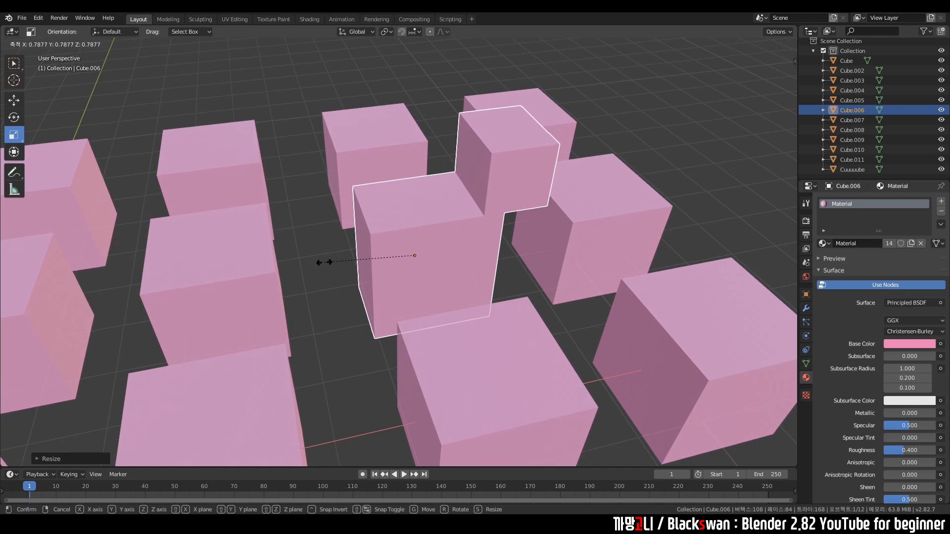
key("shift")
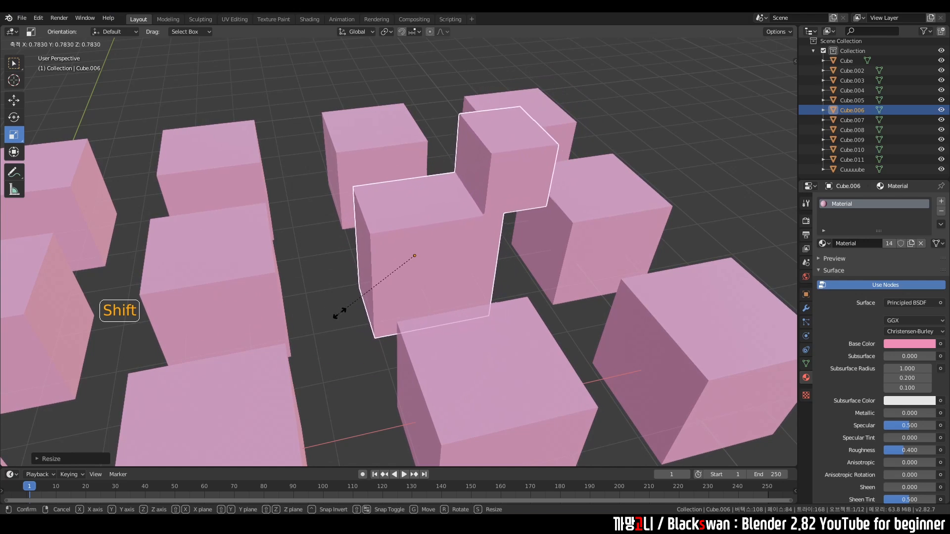
left_click(390, 273)
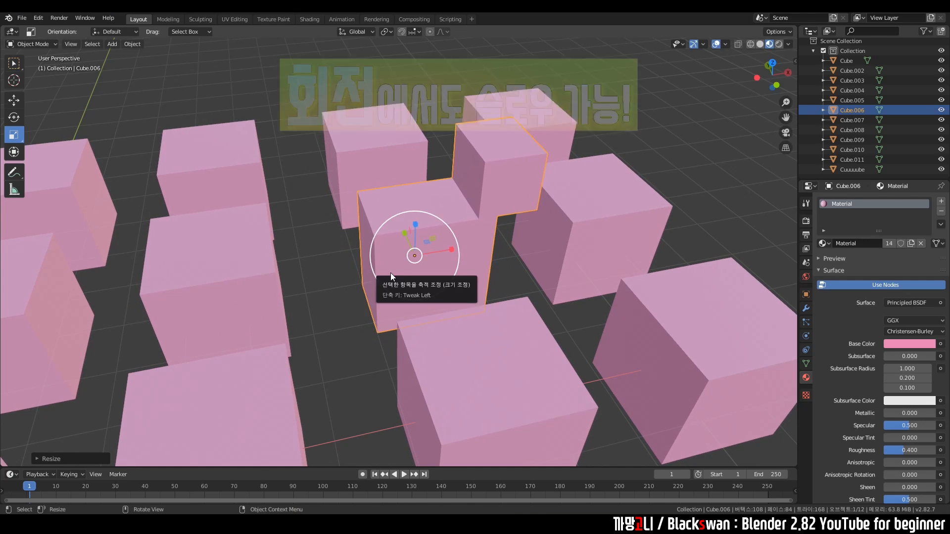
Step: Rotate the cube with the extruded block freely and nudge it slightly, using slow precision adjustment for both
key("r")
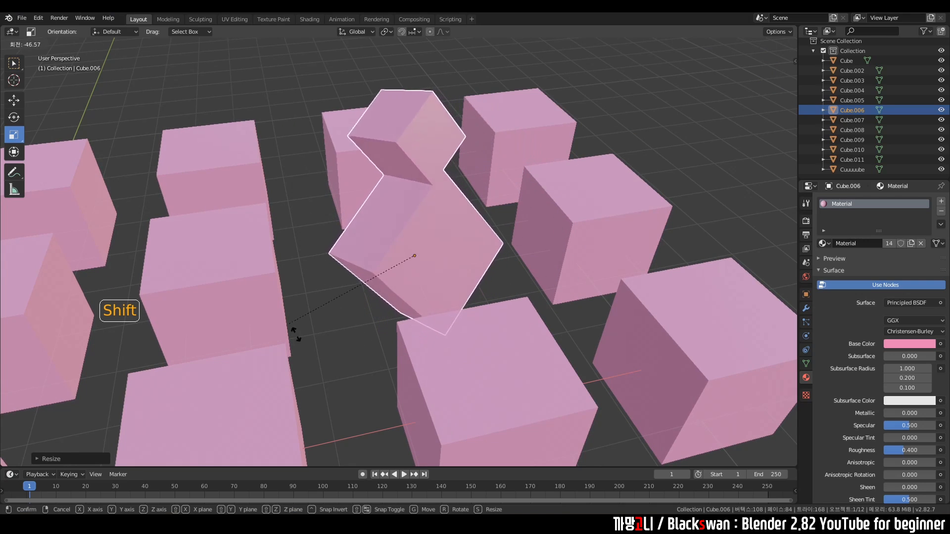
left_click(325, 305)
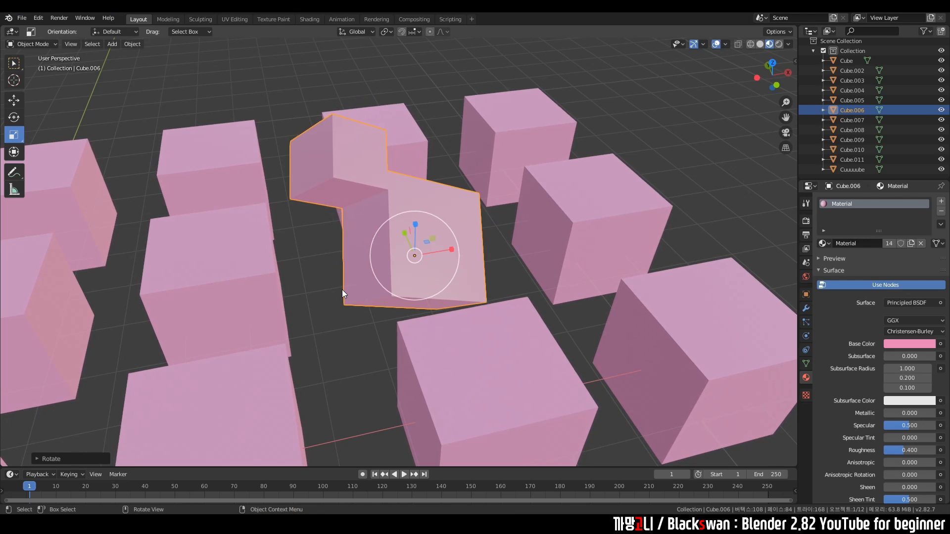
key("g")
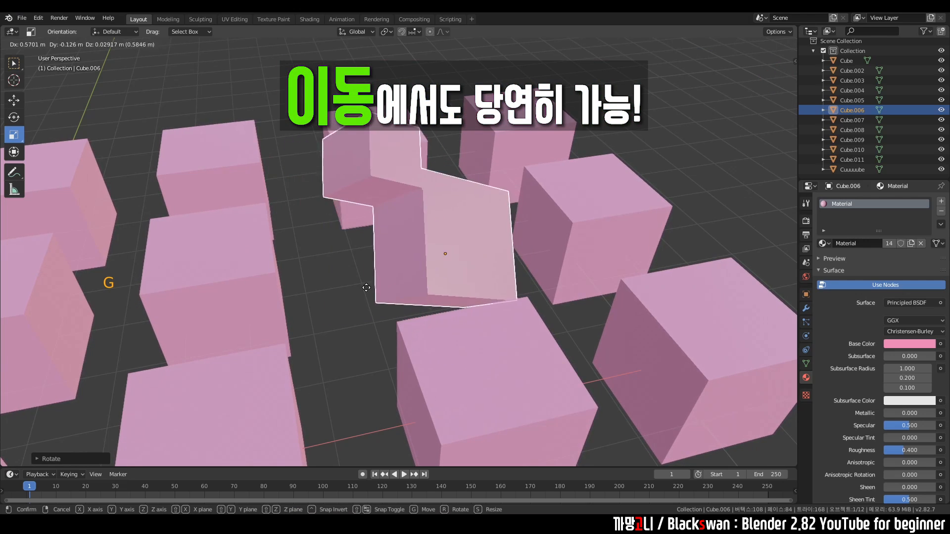
key("shift")
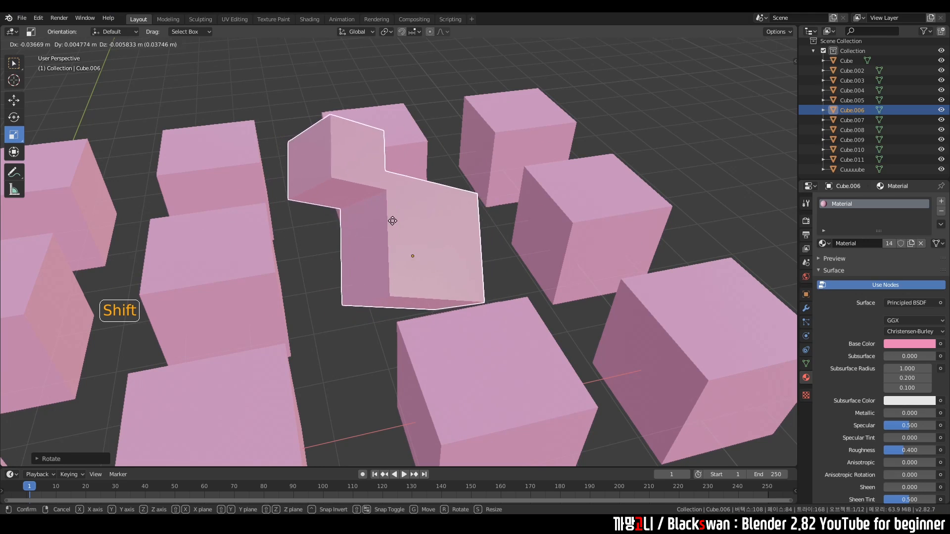
left_click(493, 265)
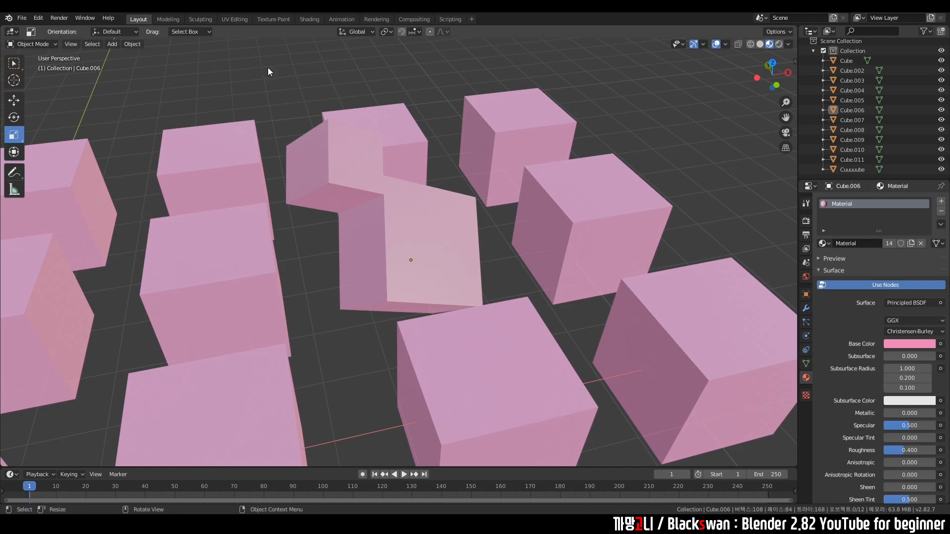
Step: Put the cube with the extruded block into Edit Mode and box-select its corner vertices one at a time
left_click(441, 258)
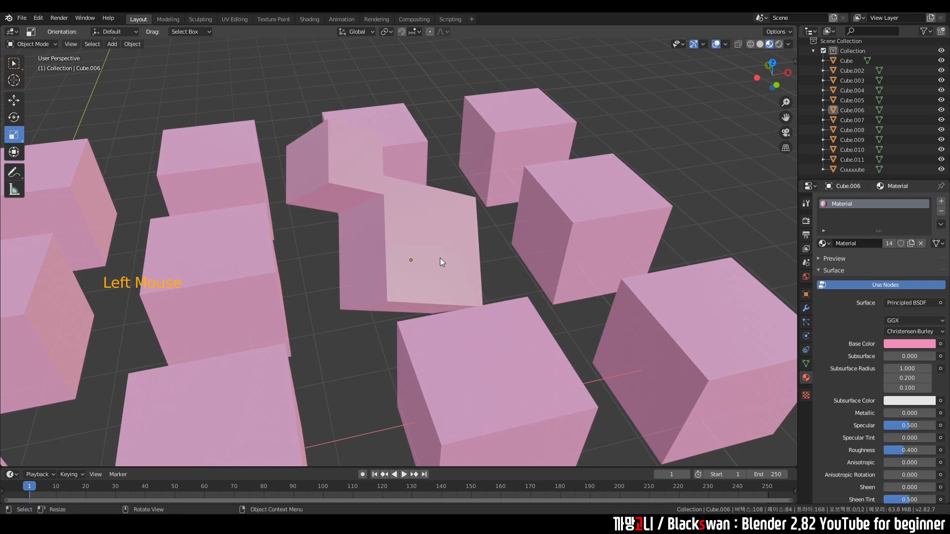
left_click(43, 44)
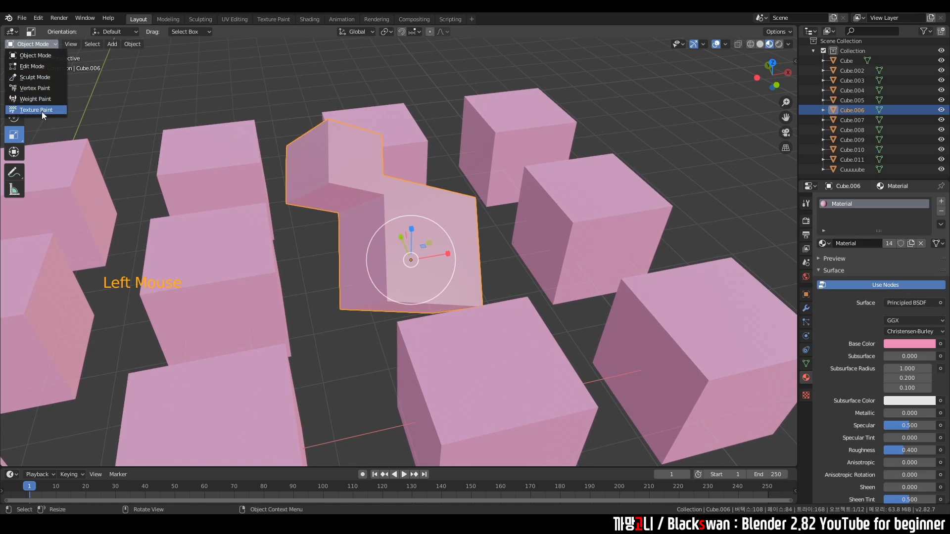
left_click(41, 68)
left_click(328, 118)
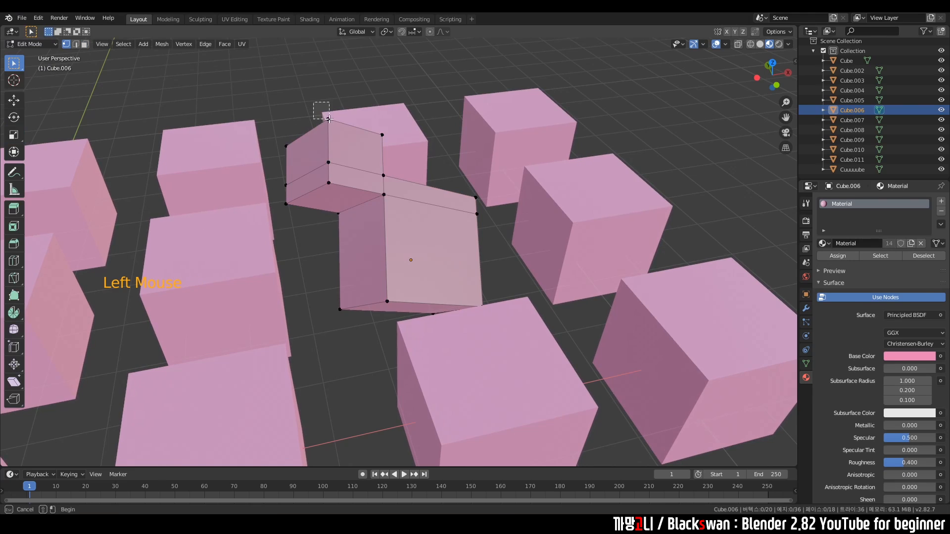
left_click_drag(276, 119, 290, 153)
left_click_drag(277, 167, 287, 196)
left_click_drag(280, 197, 294, 215)
left_click_drag(324, 156, 335, 169)
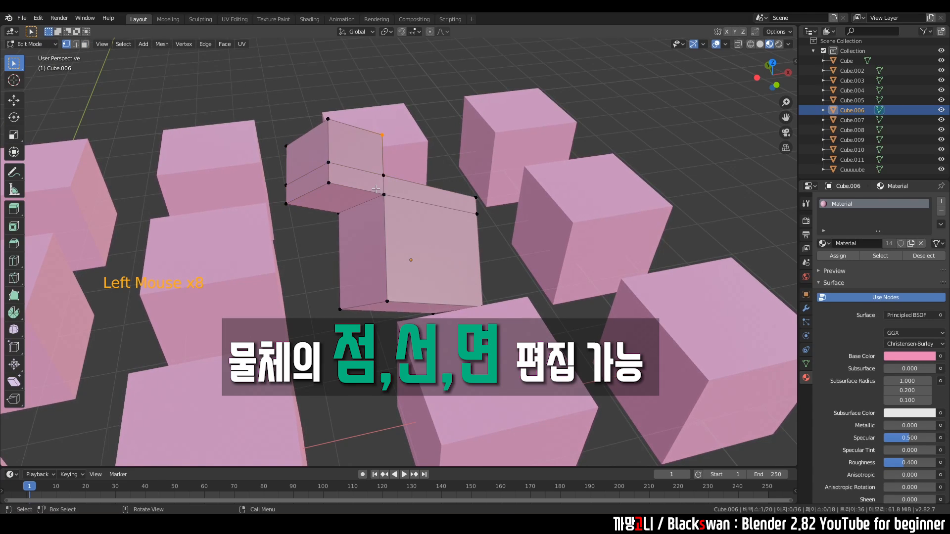
left_click_drag(480, 222, 481, 223)
left_click_drag(319, 109, 348, 145)
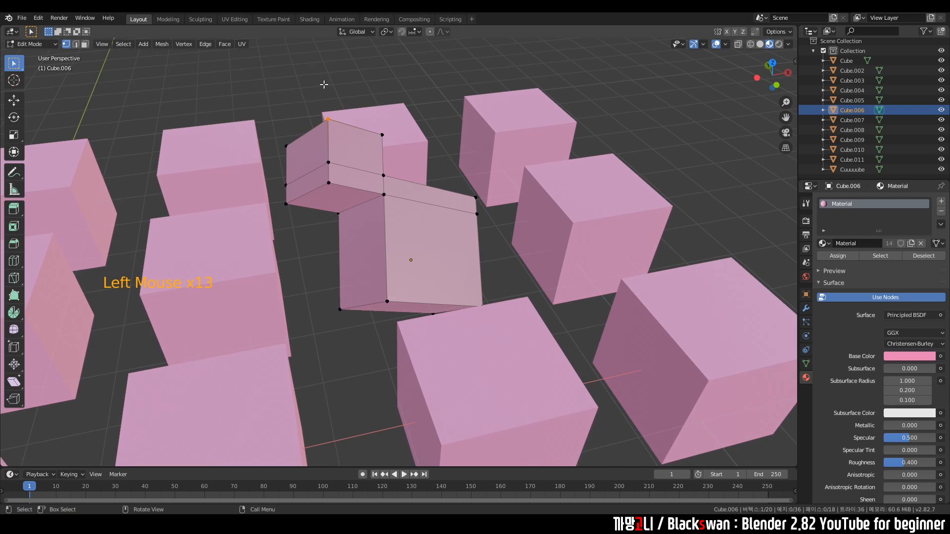
Step: Pull three outer corner vertices of the extruded block and one upper corner vertex of the main cube outwards, one by one
left_click_drag(318, 110, 339, 136)
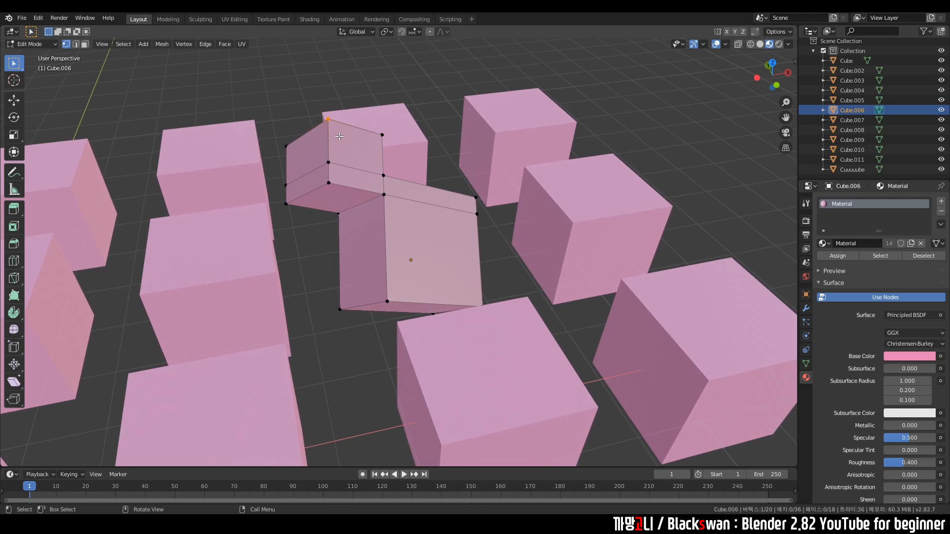
key("g")
left_click(313, 100)
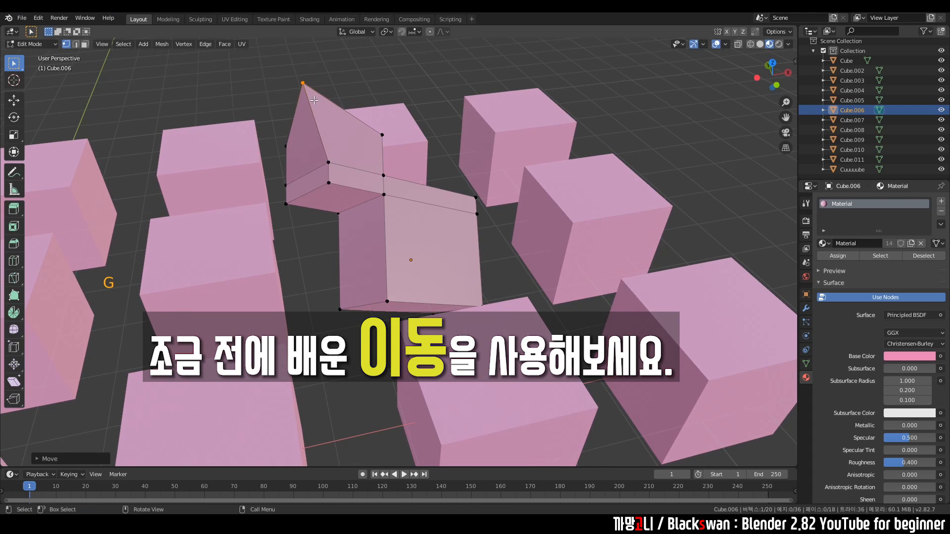
left_click_drag(354, 107, 402, 146)
key("g")
left_click(432, 114)
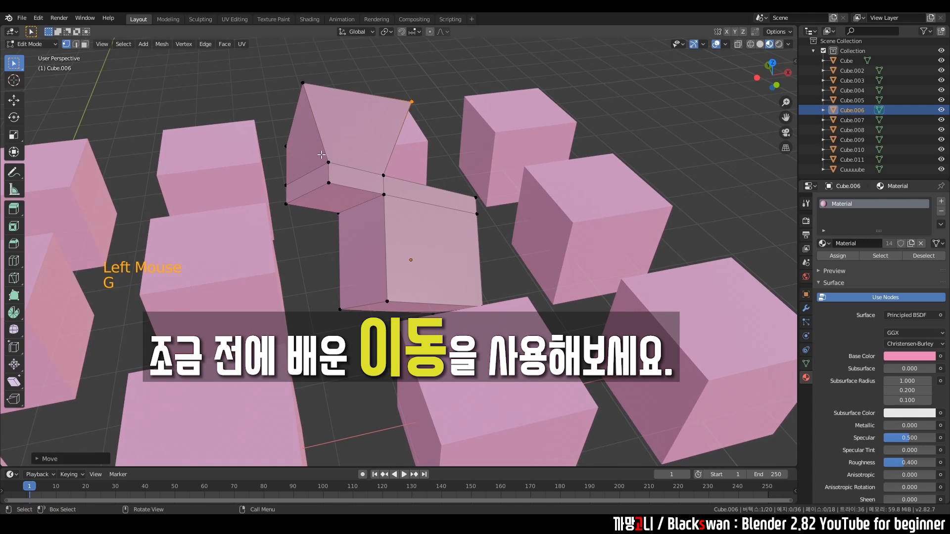
left_click(284, 145)
key("g")
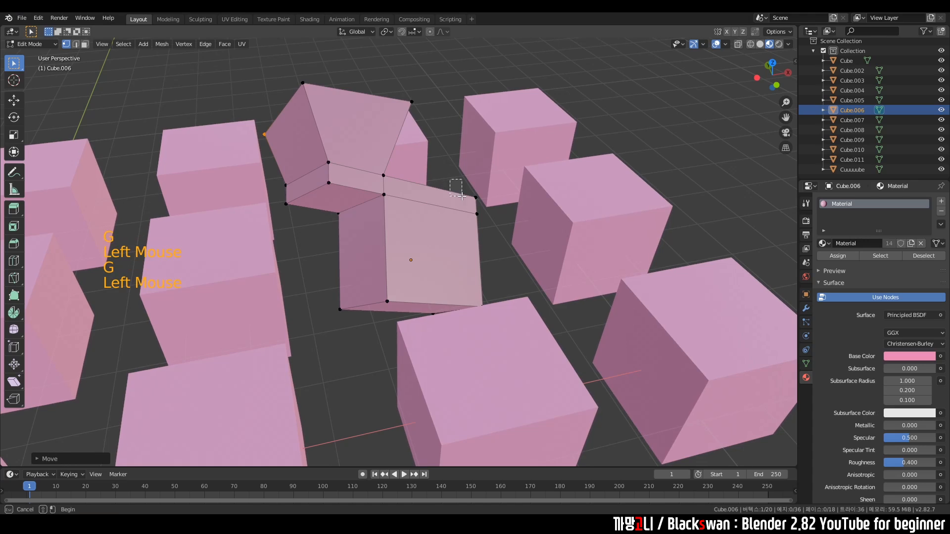
left_click(476, 197)
key("g")
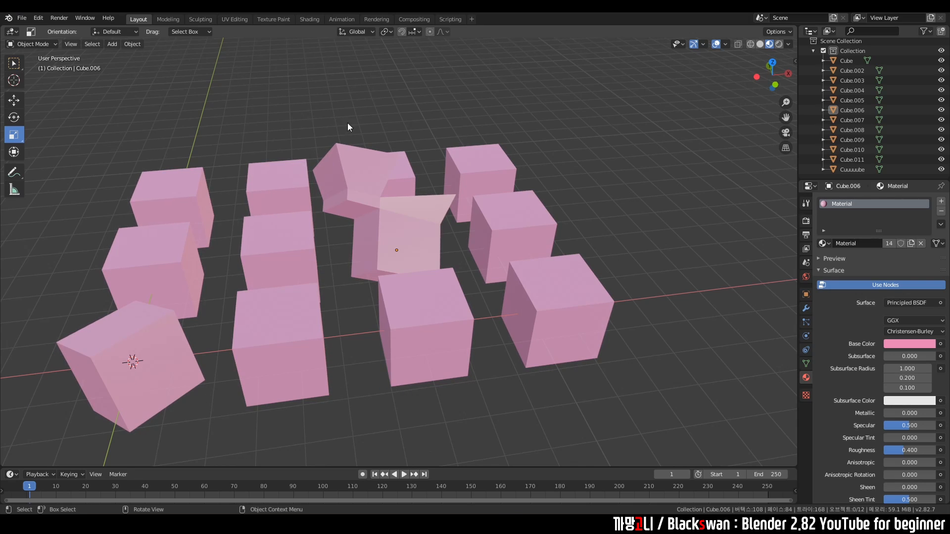
Step: Select the deformed cube and switch it back and forth several times between Edit Mode and Object Mode
left_click(393, 230)
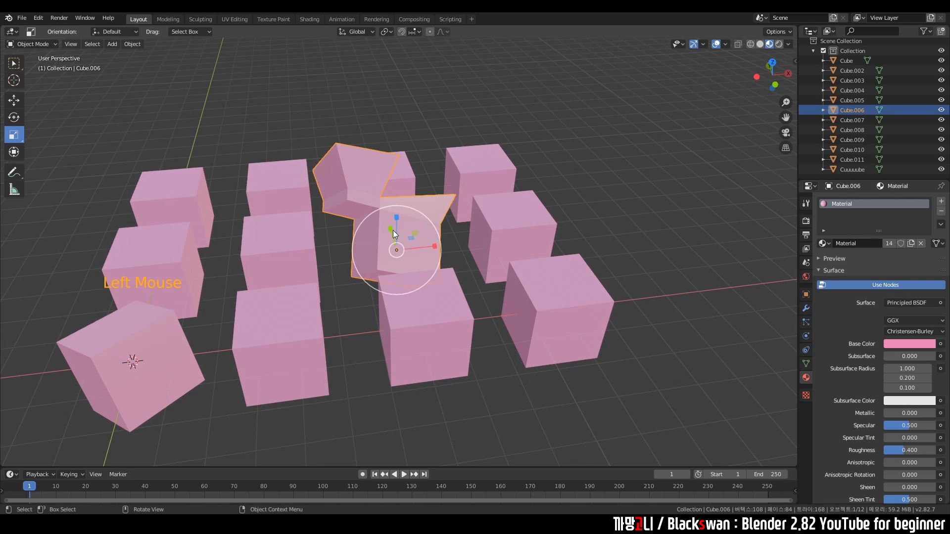
key("Tab")
scroll(440, 242, "up", 3)
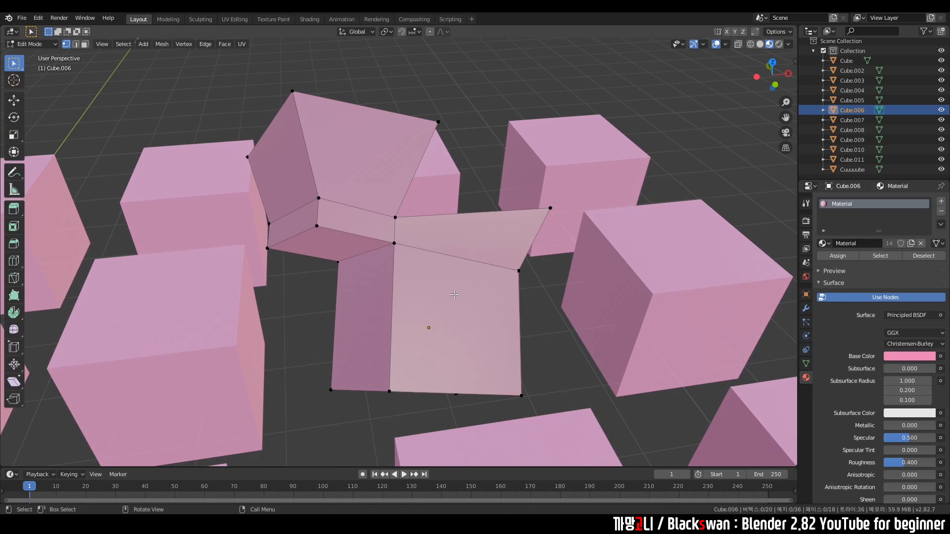
key("Tab")
key("Tab")
key("Tab")
key("Tab")
key("Tab")
key("Tab")
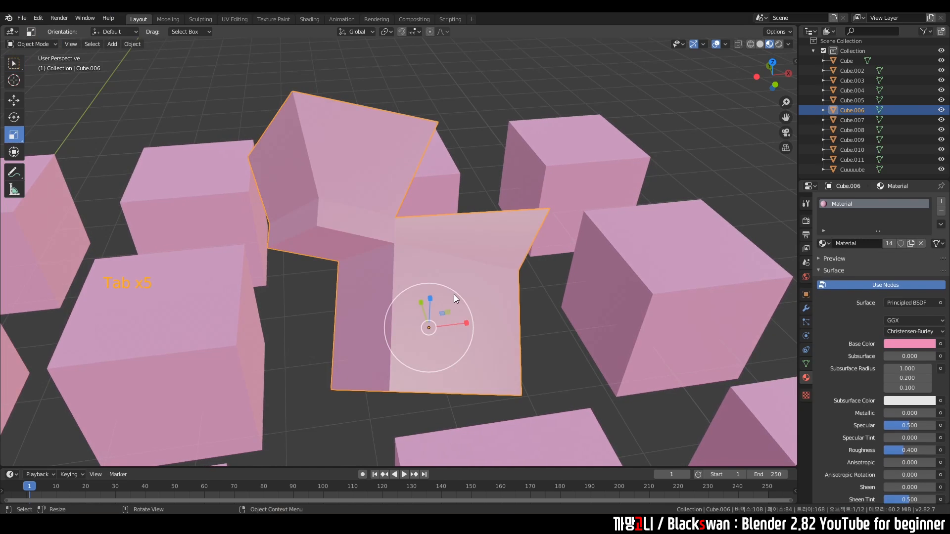
key("Tab")
left_click(489, 122)
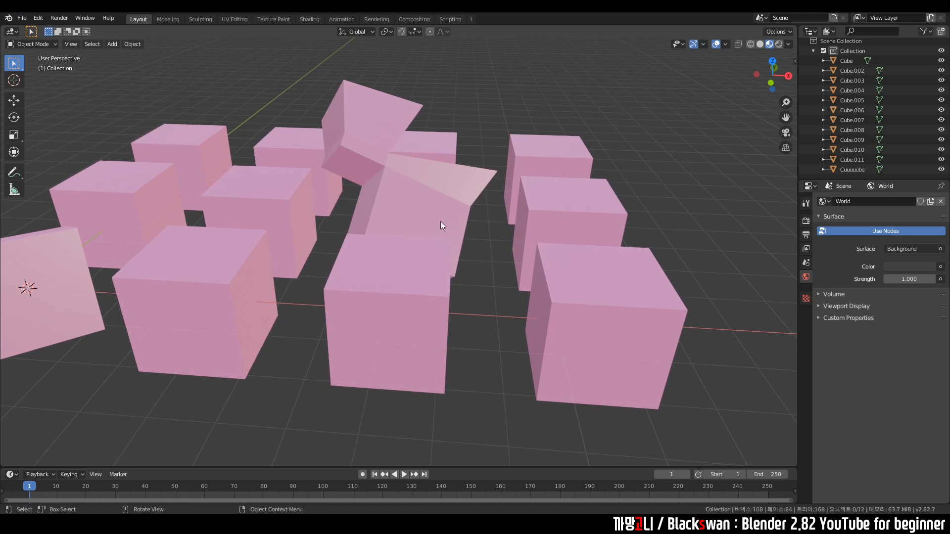
Step: Duplicate the deformed cube and place the copy along the global X axis, beyond the last column of cubes
left_click(424, 206)
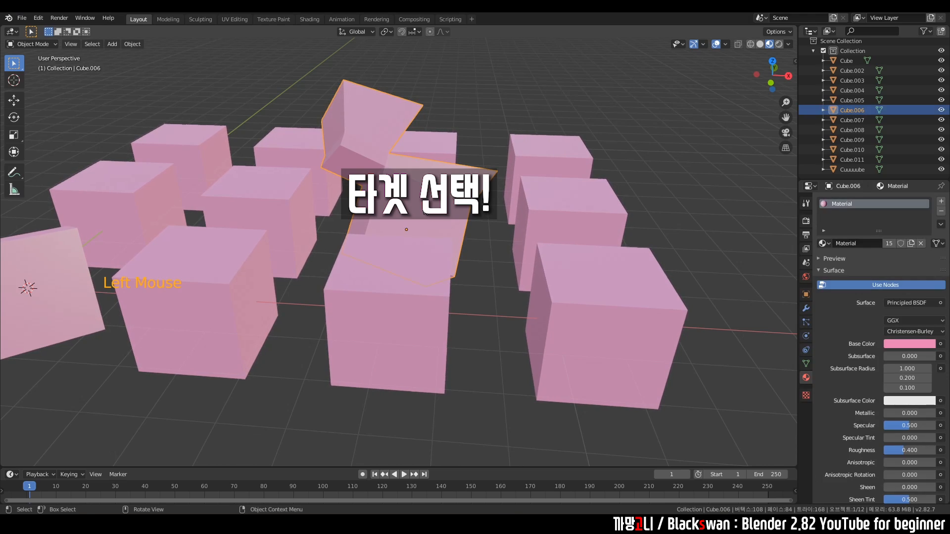
right_click(423, 207)
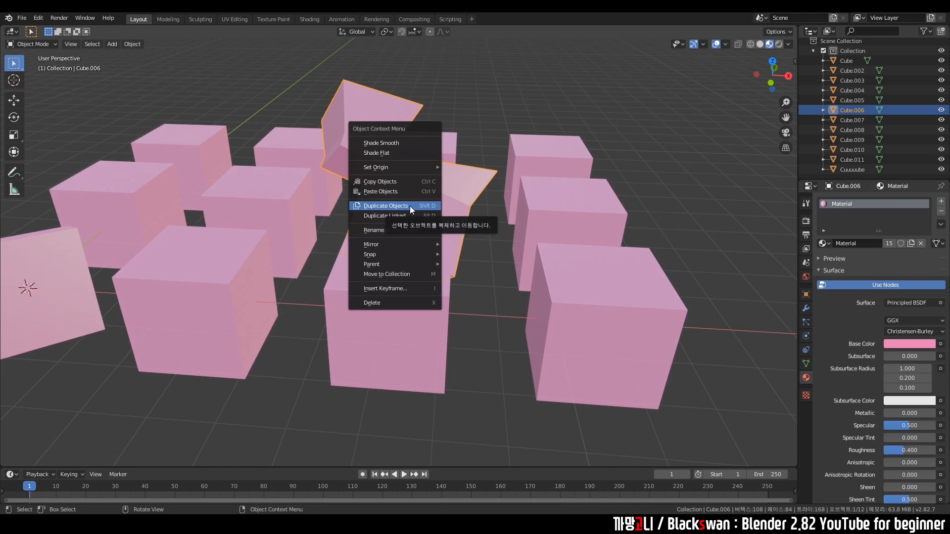
left_click(382, 205)
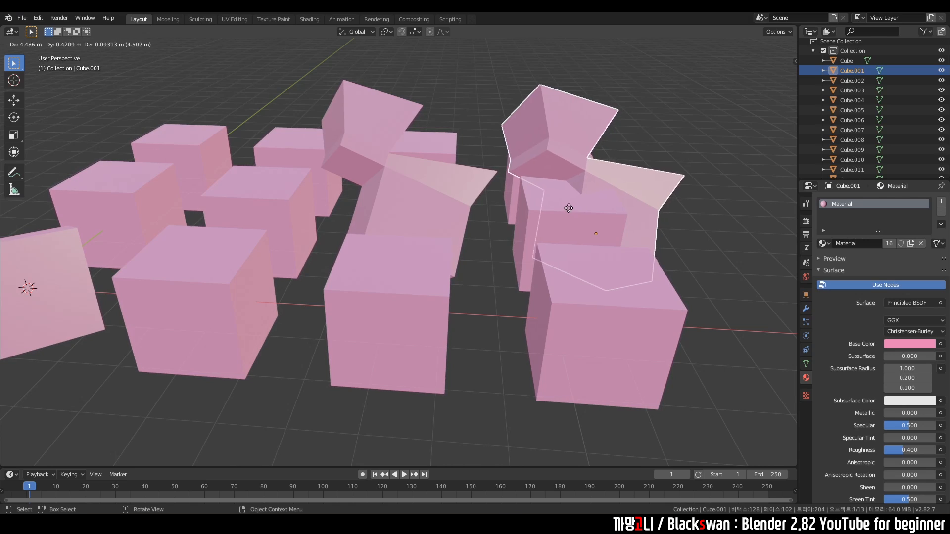
key("x")
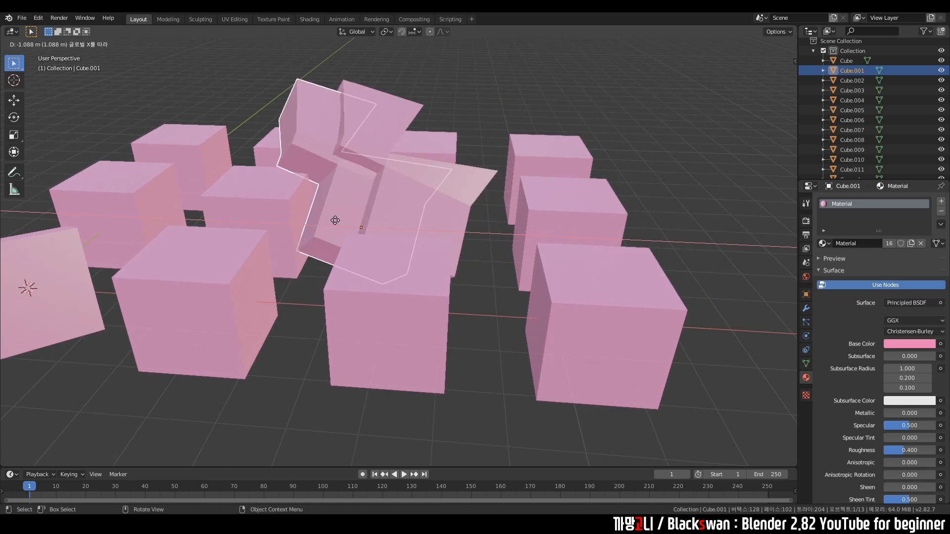
left_click(682, 230)
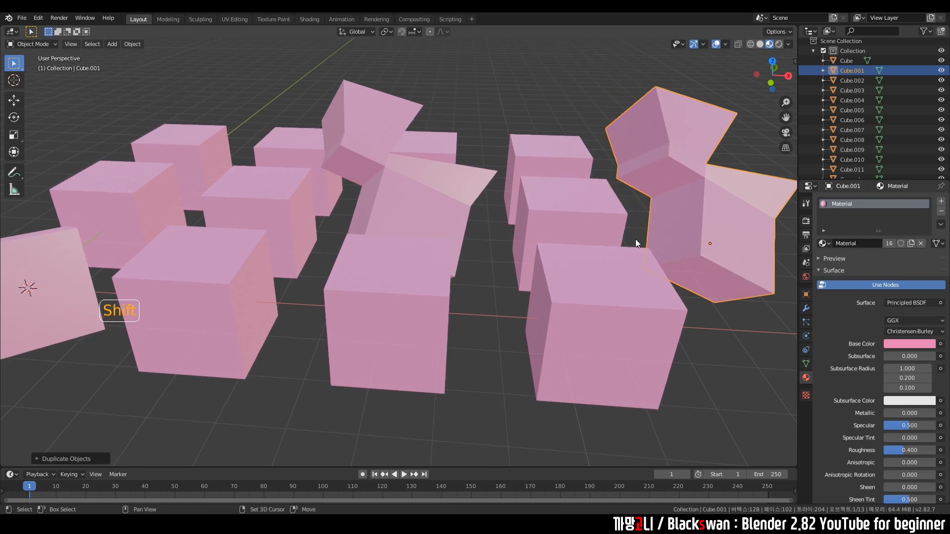
Step: Duplicate the copied deformed cube once more and place the new copy farther out along the global X axis
middle_click_drag(682, 230, 377, 242, "shift")
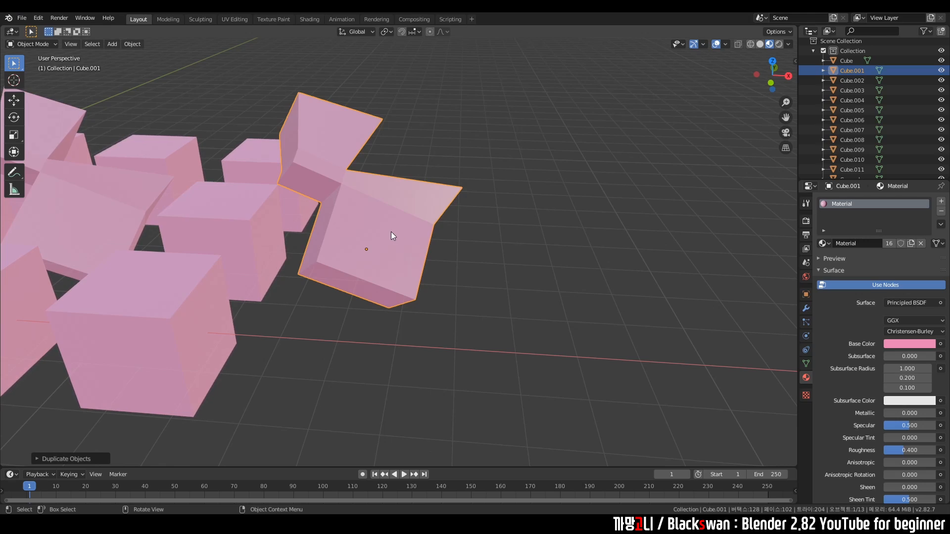
right_click(391, 232)
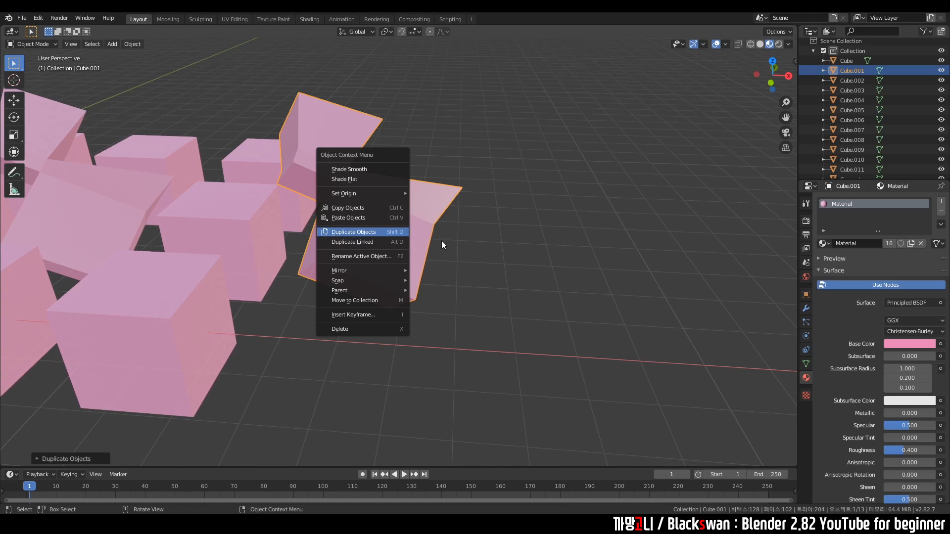
left_click(500, 247)
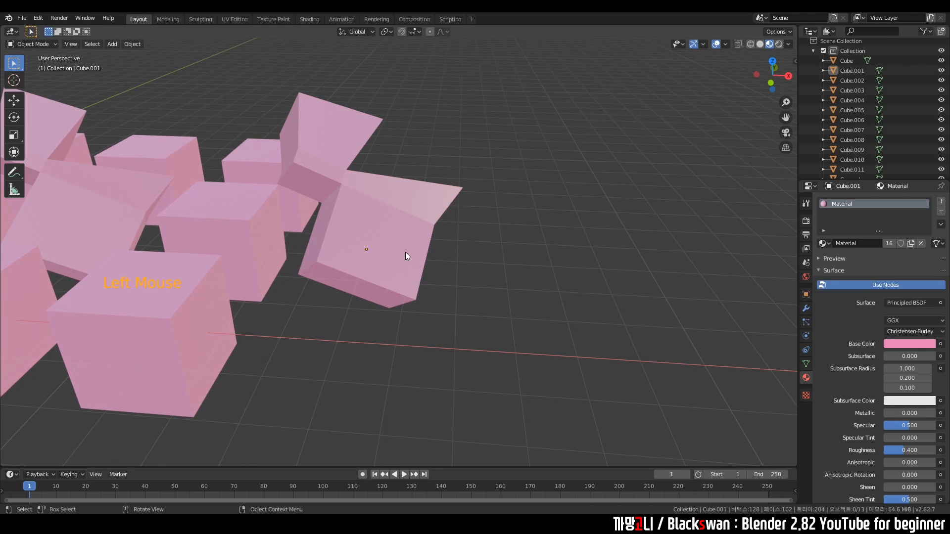
left_click(394, 230)
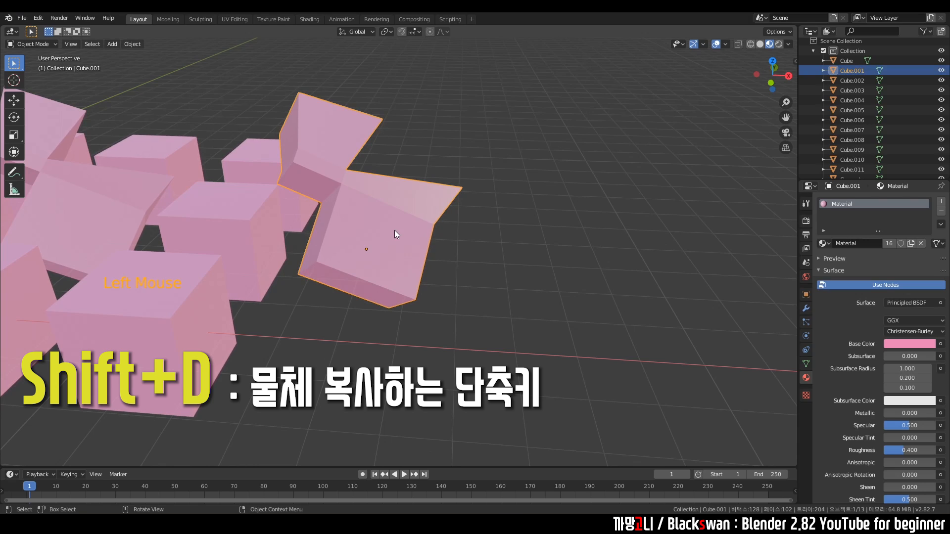
key("shift+d")
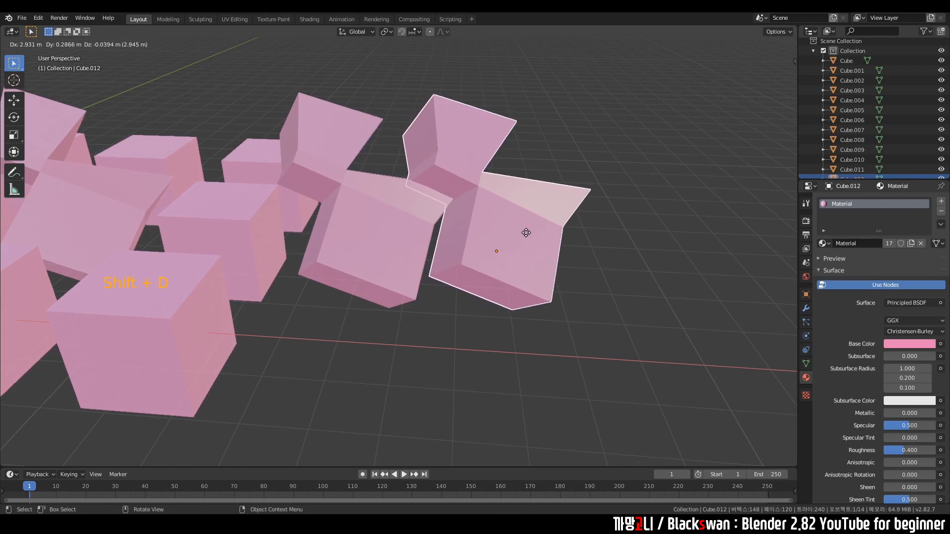
key("x")
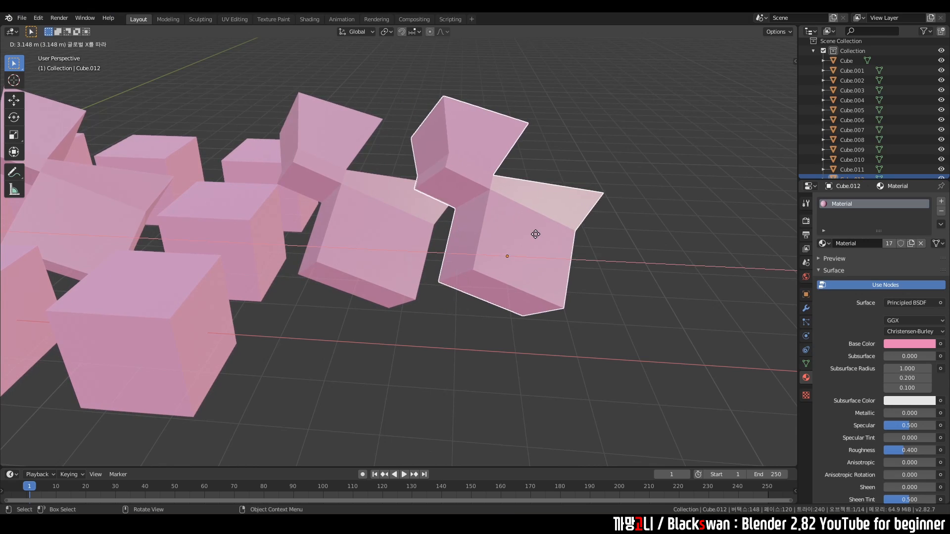
left_click(593, 242)
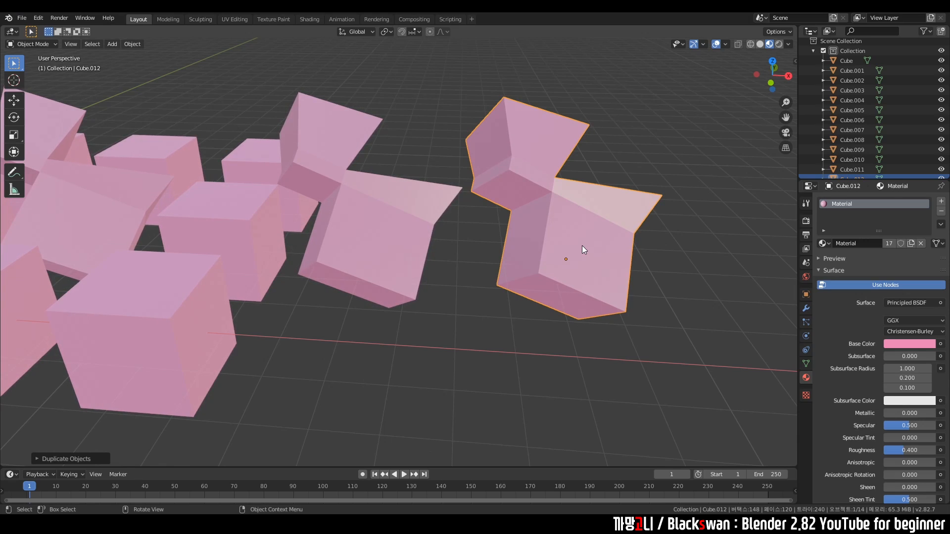
Step: Duplicate the end cube of the front row and place the copy about 2.9 m along the global X axis
scroll(582, 245, "down", 2)
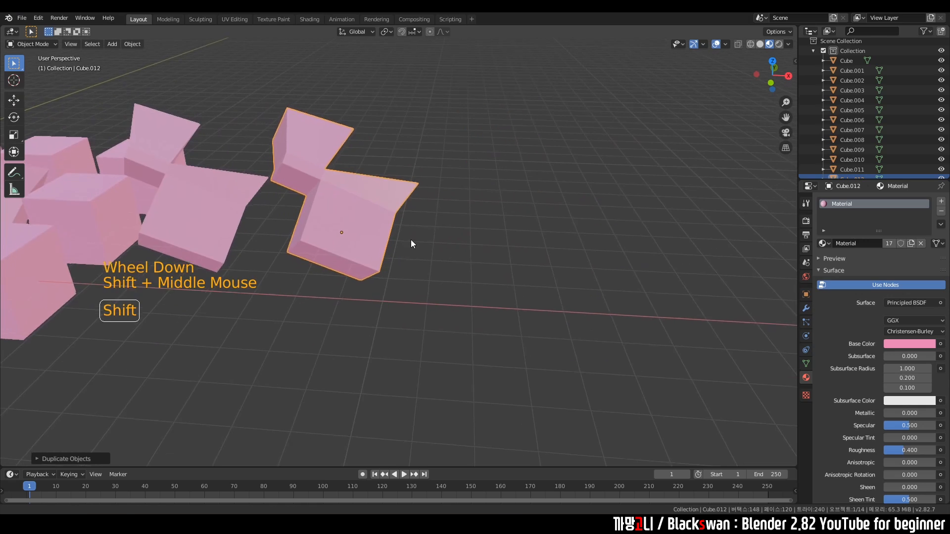
middle_click_drag(411, 242, 437, 265, "shift")
middle_click_drag(162, 337, 330, 309, "shift")
left_click(283, 268)
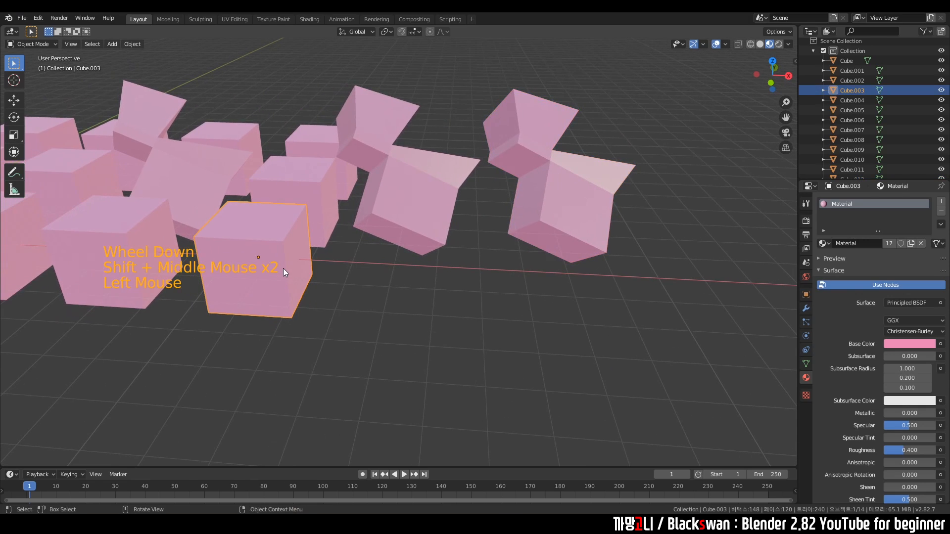
key("shift+d")
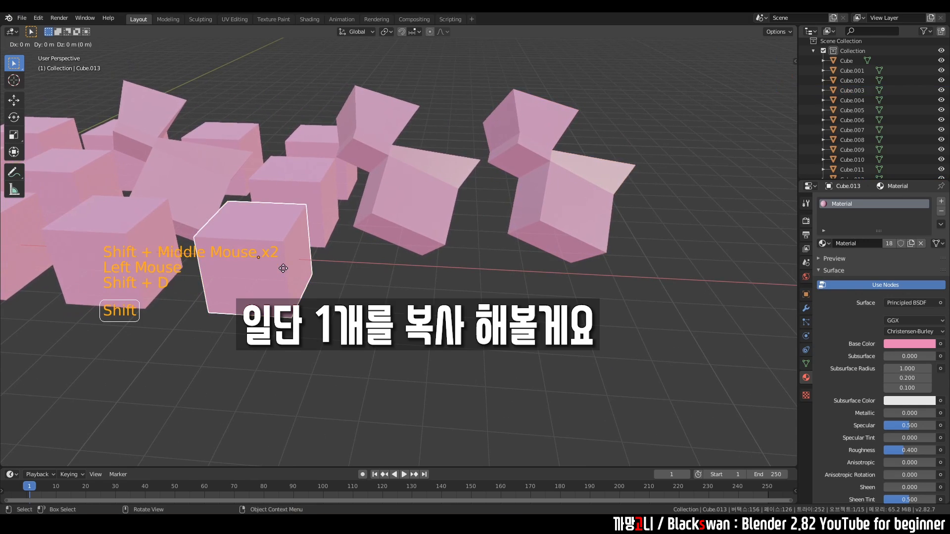
key("x")
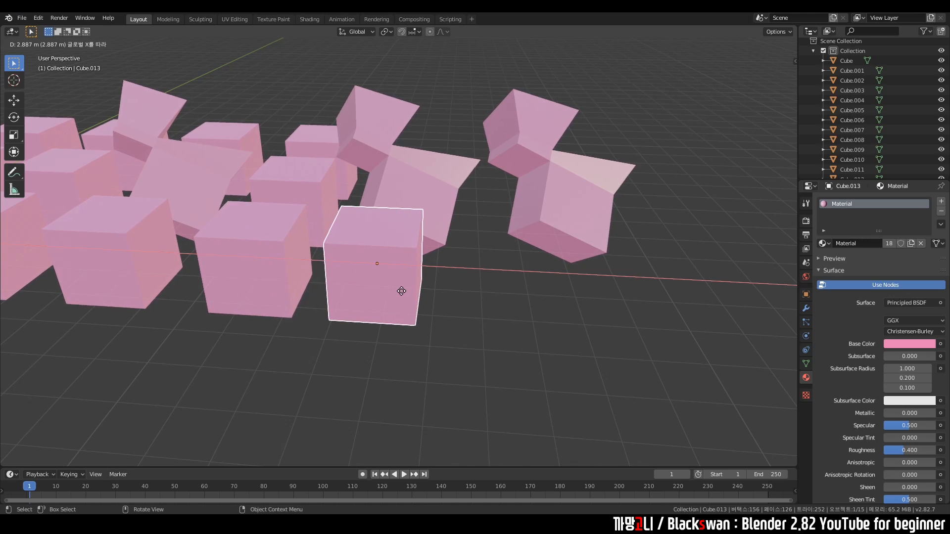
left_click(403, 295)
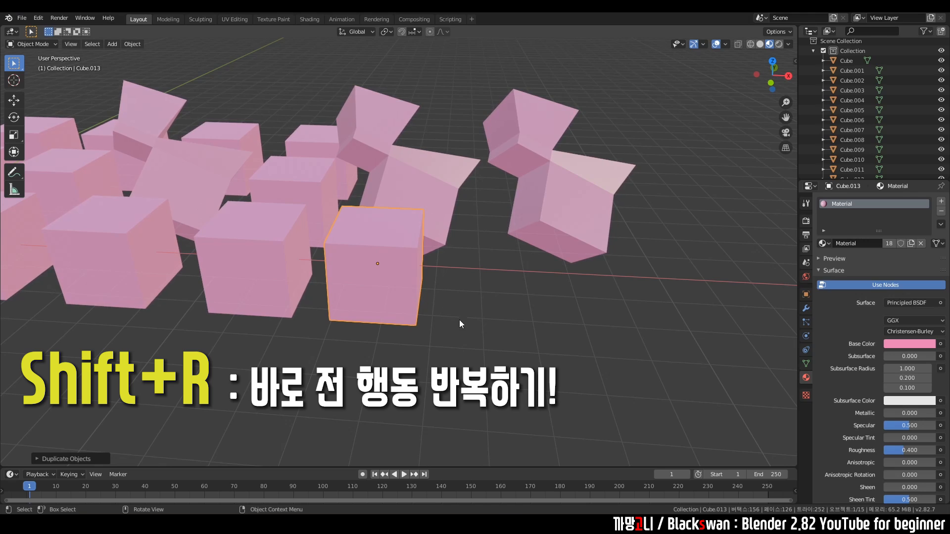
Step: Repeat the last duplication twice to add two more evenly spaced cubes to the front row
key("shift")
key("shift+r")
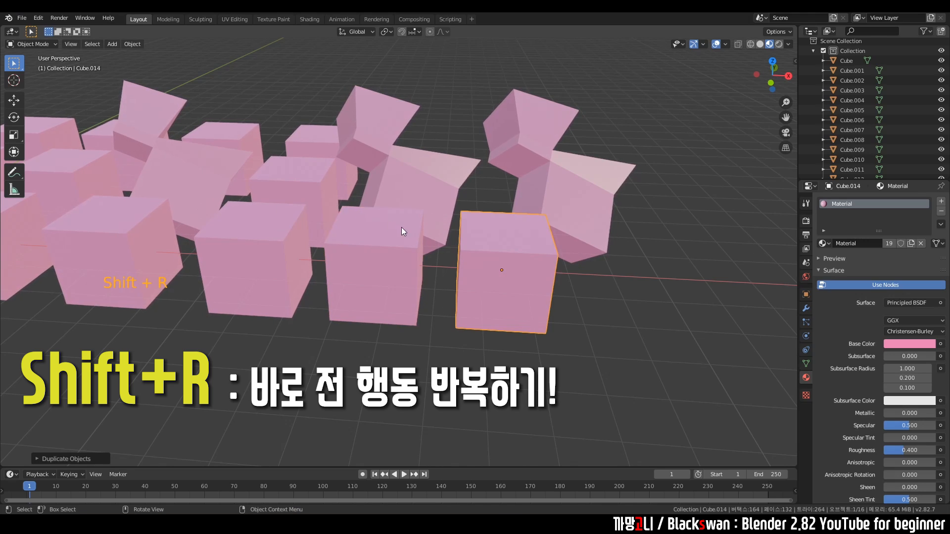
scroll(523, 239, "down", 2)
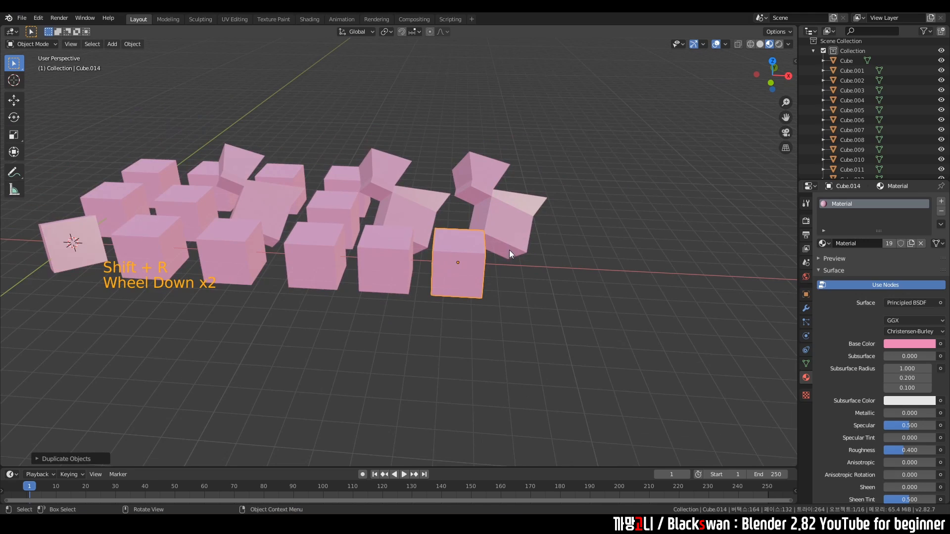
key("shift+r")
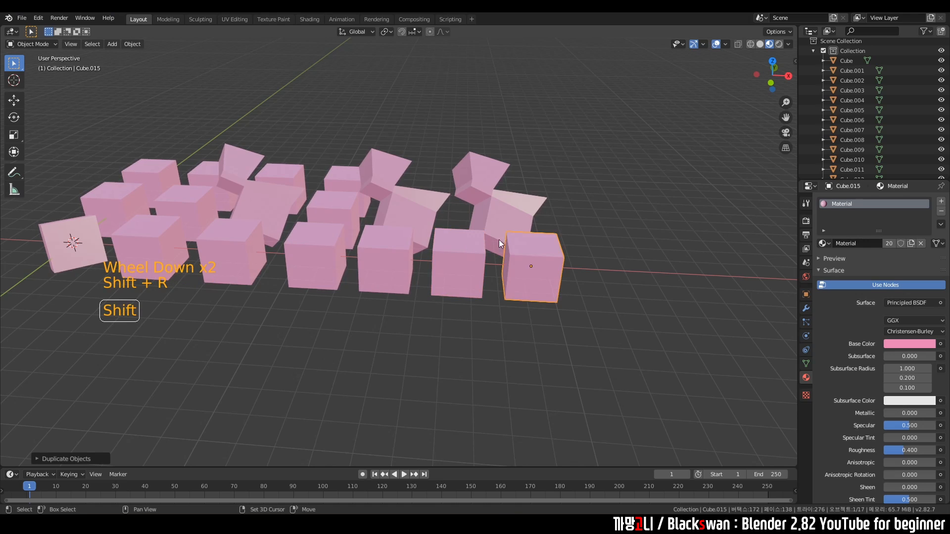
Step: Repeat the last duplication 35 more times to extend the front row into a long line of cubes along X
scroll(507, 250, "down", 6)
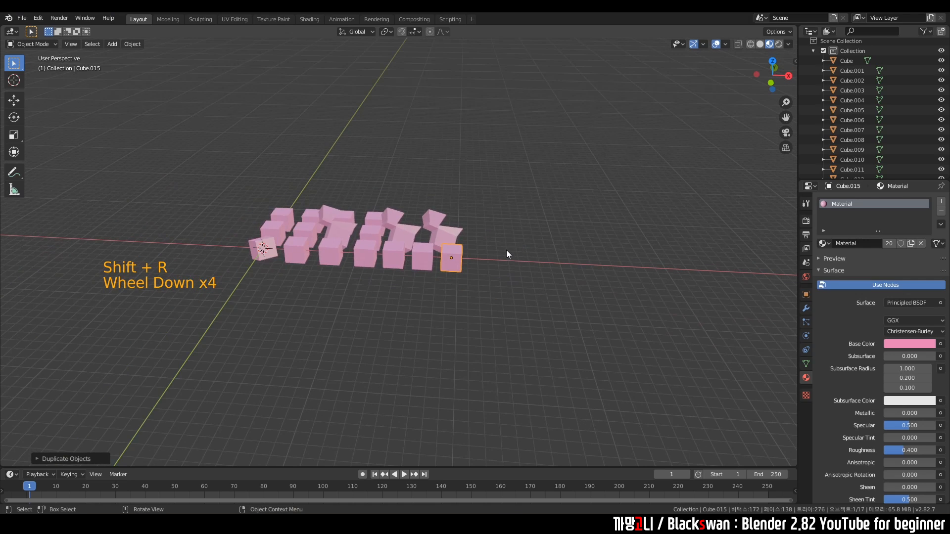
middle_click_drag(481, 254, 413, 234, "shift")
scroll(413, 235, "down", 2)
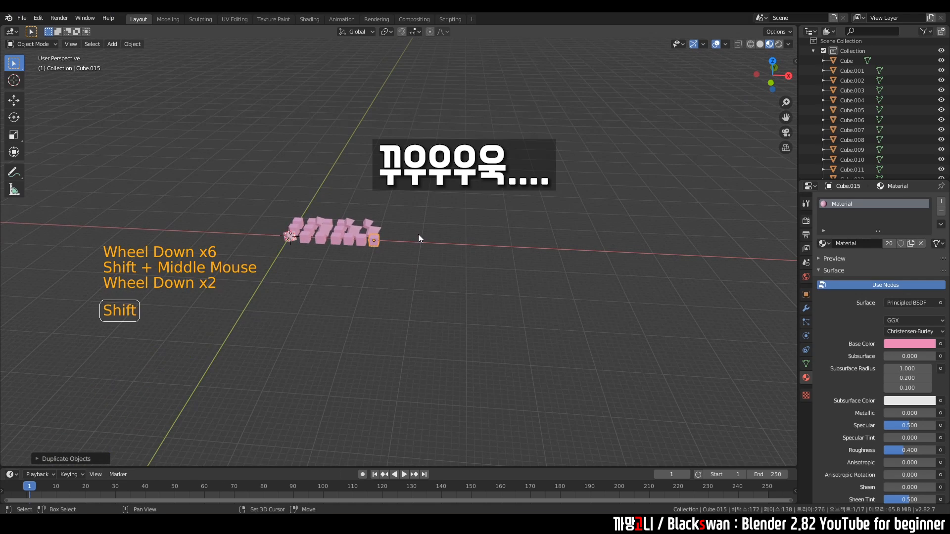
key("shift+r")
key("shift+r")
key("shift+r")
key("shift+r")
key("shift+r")
key("shift+r")
key("shift+r")
key("shift+r")
key("shift+r")
key("shift+r")
key("shift+r")
key("shift+r")
key("shift+r")
key("shift+r")
key("shift+r")
key("shift+r")
key("shift+r")
key("shift+r")
key("shift+r")
key("shift+r")
key("shift+r")
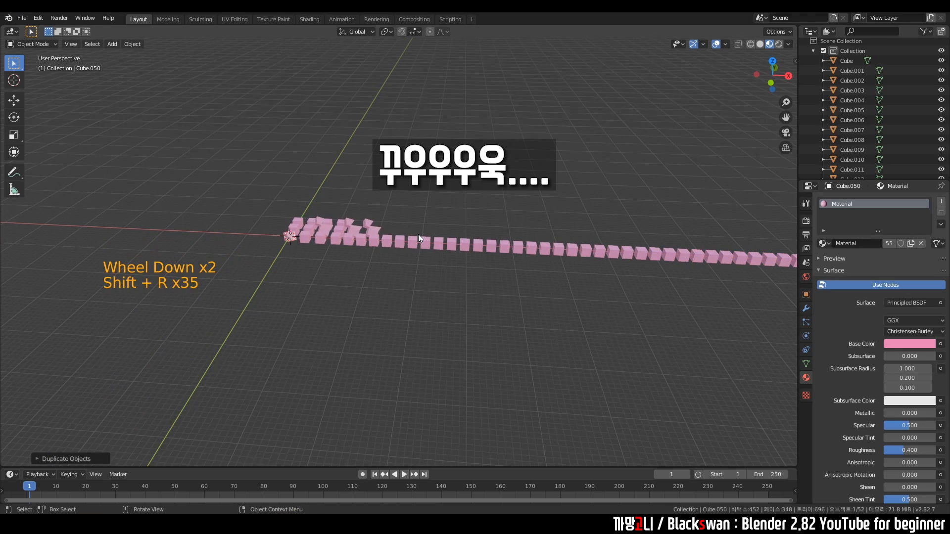
left_click(429, 221)
scroll(429, 221, "up", 5)
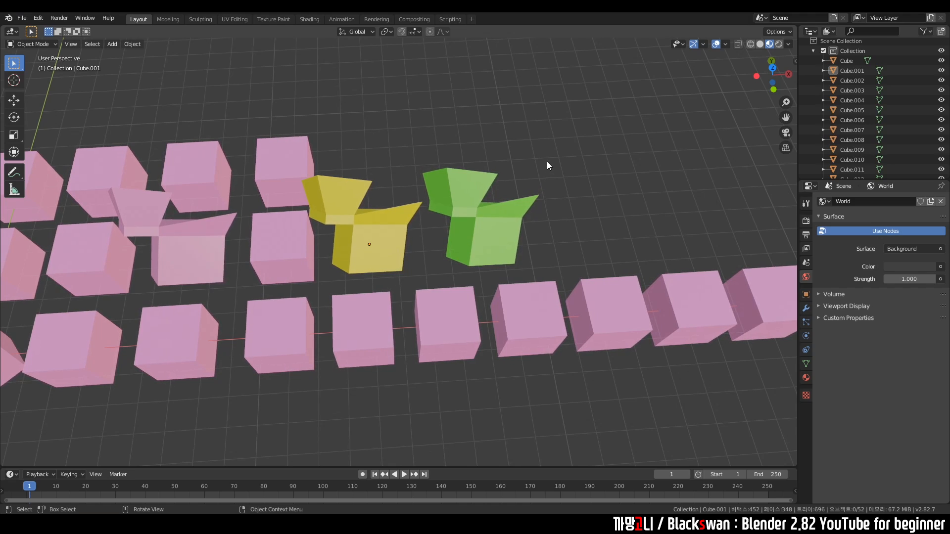
Step: Join the two pink cubes beside the yellow shape with the yellow and green deformed shapes into one object
left_click(549, 135)
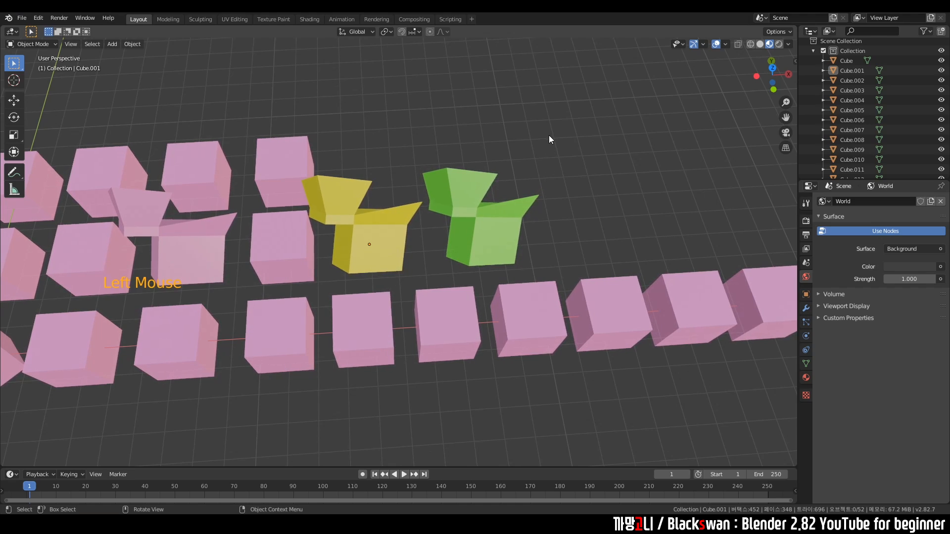
left_click(277, 179)
left_click(290, 250, "shift")
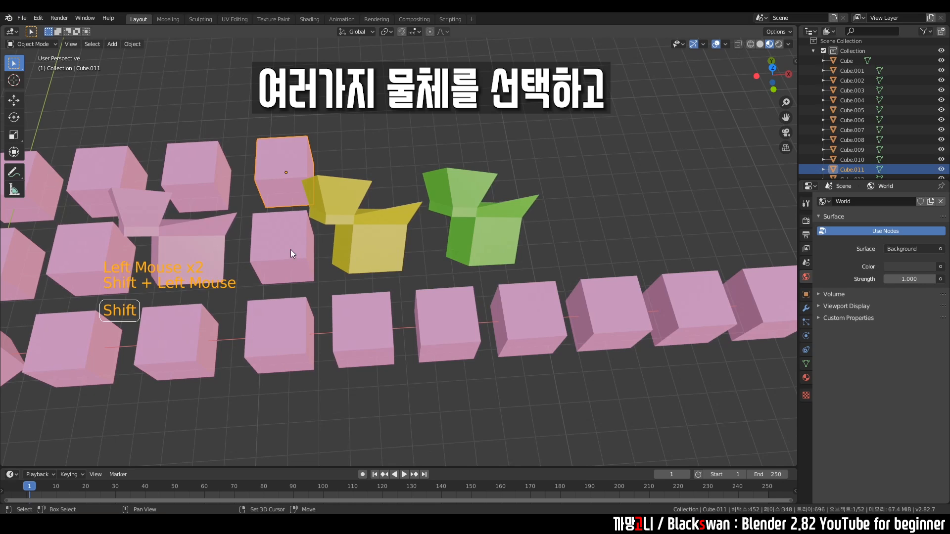
left_click(376, 225, "shift")
left_click(476, 214, "shift")
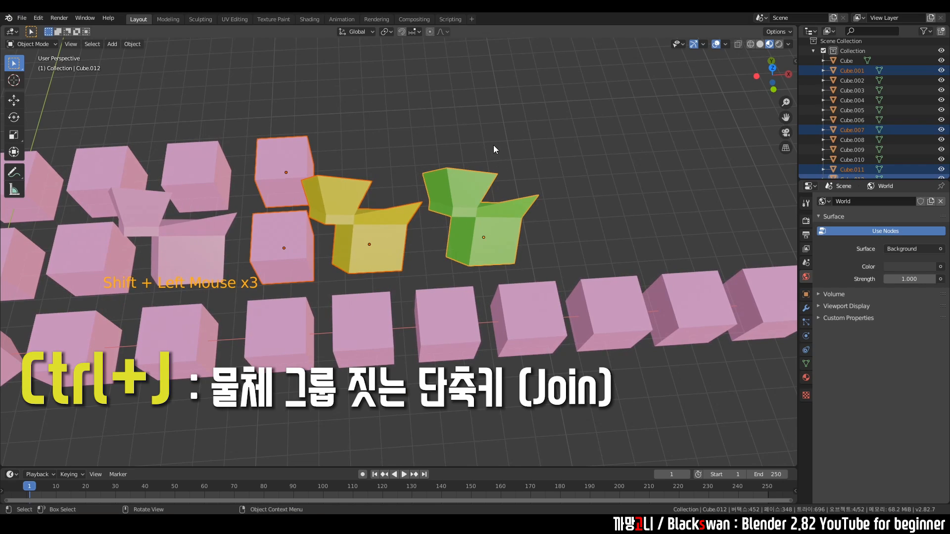
key("ctrl+j")
Step: Move the joined object freely to test that its parts travel together, and undo the move
left_click(307, 136)
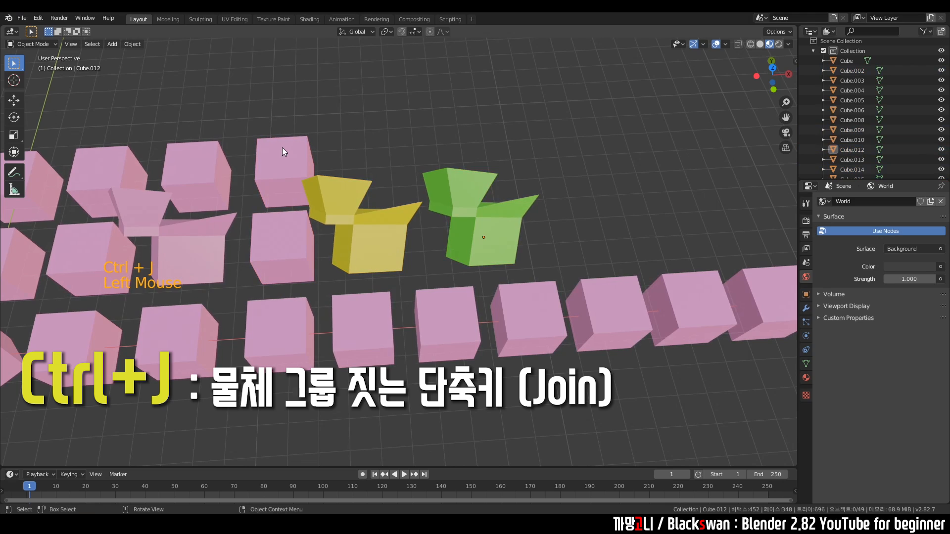
left_click(301, 185)
key("g")
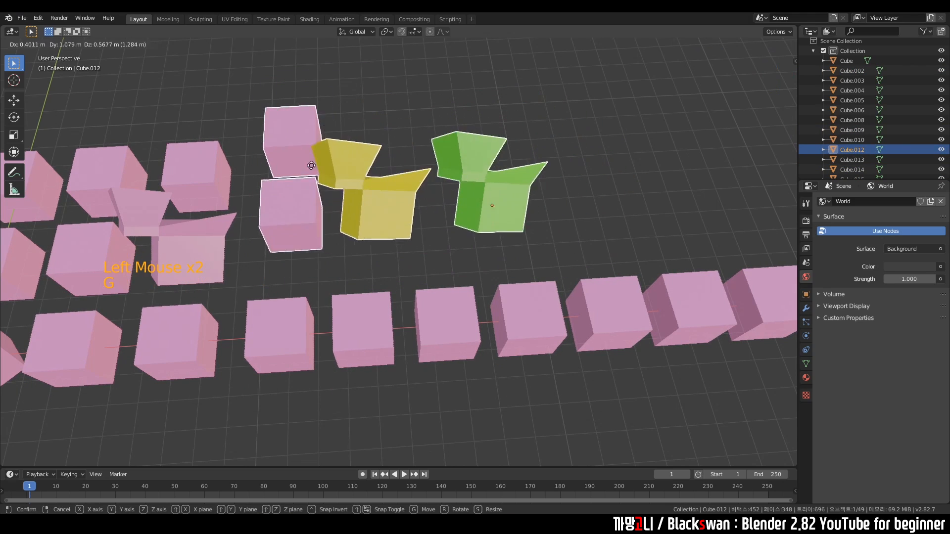
left_click(332, 155)
key("ctrl+z")
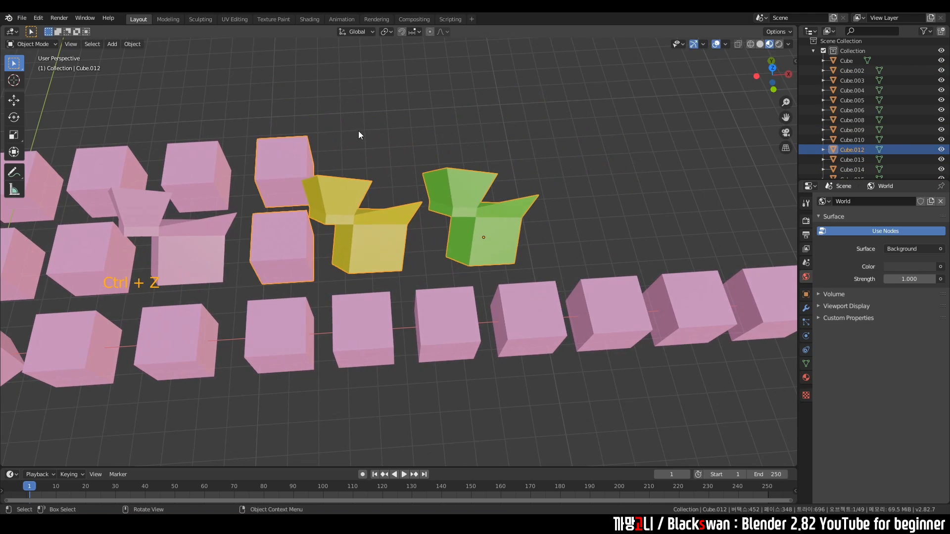
Step: Open the joined object in Edit Mode and deselect all its vertices
left_click(366, 131)
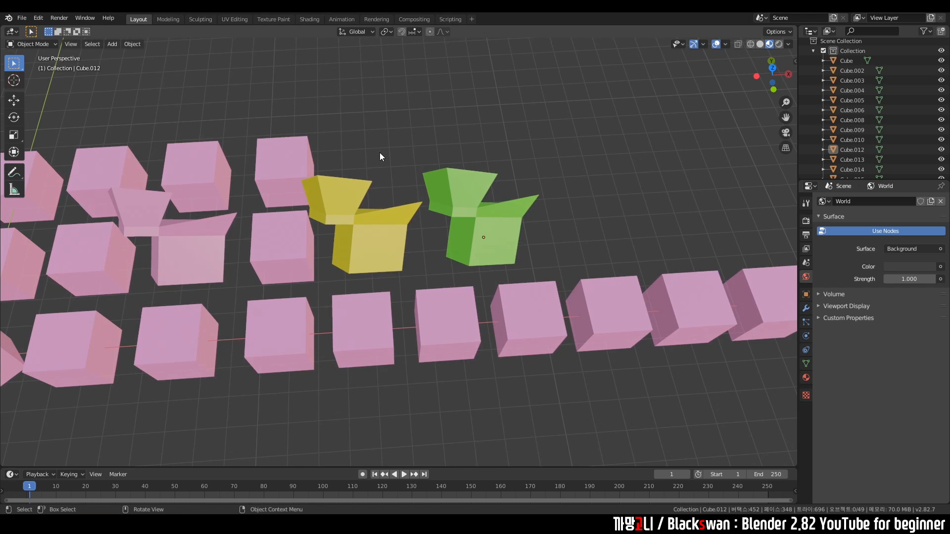
left_click(325, 197)
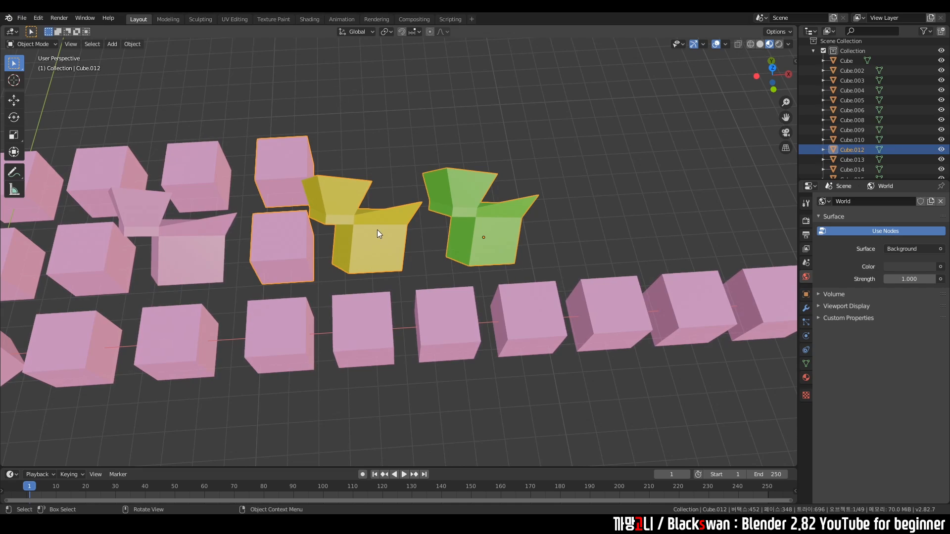
left_click(42, 45)
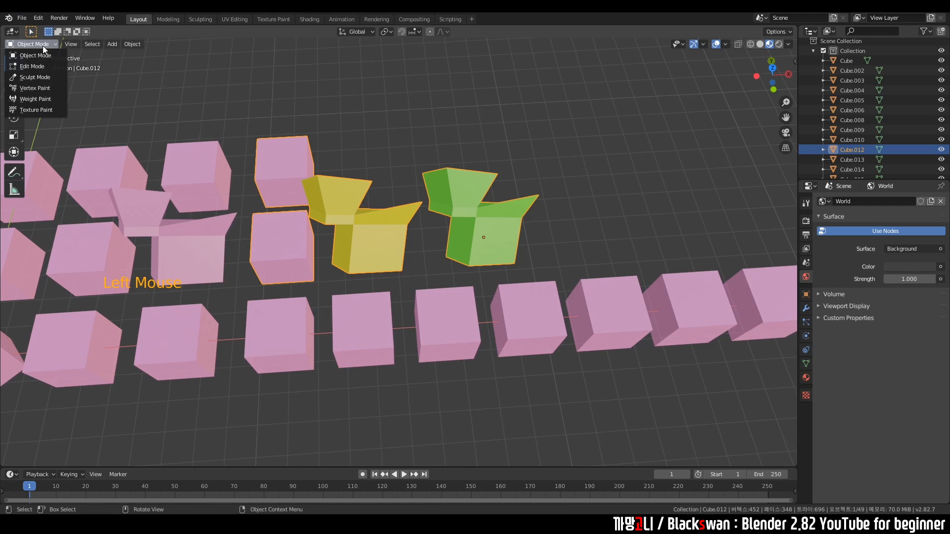
left_click(37, 70)
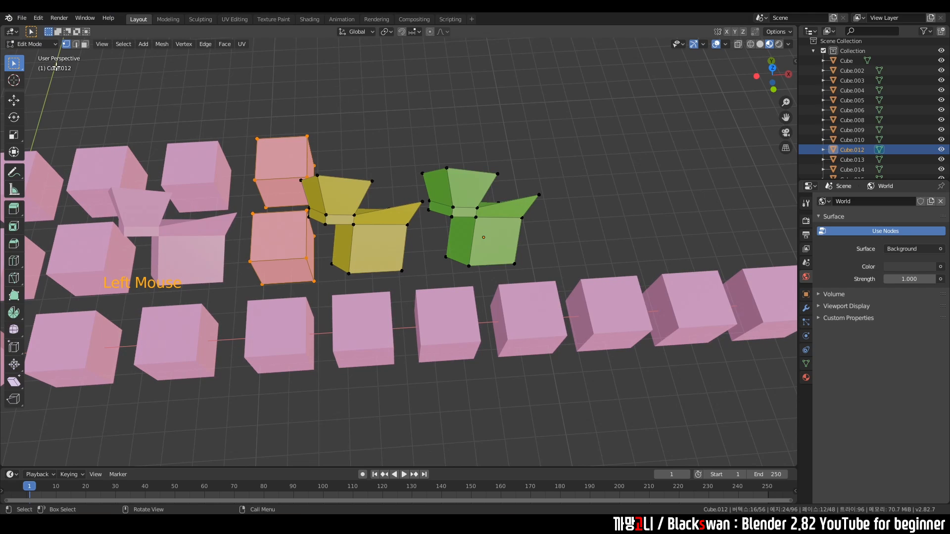
left_click(398, 144)
middle_click_drag(328, 143, 350, 132)
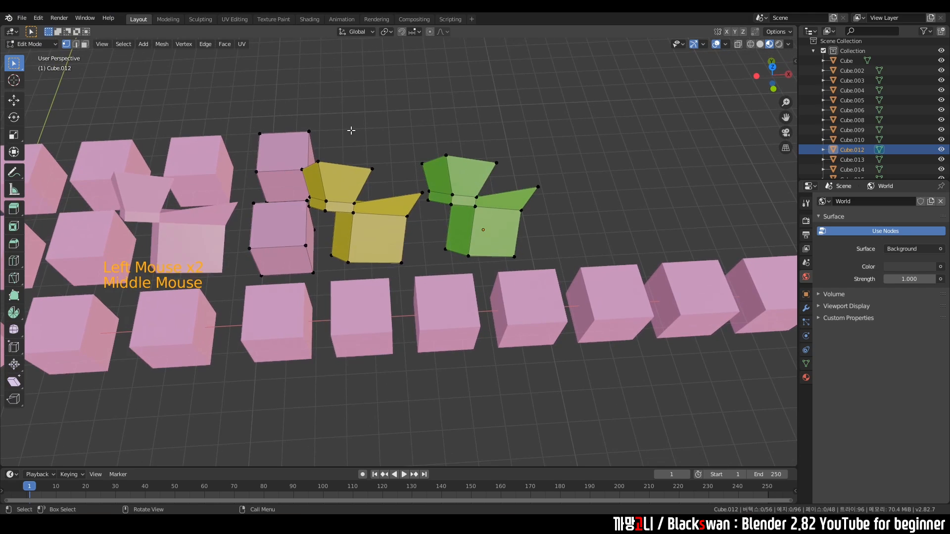
scroll(370, 178, "up", 1)
left_click(394, 108)
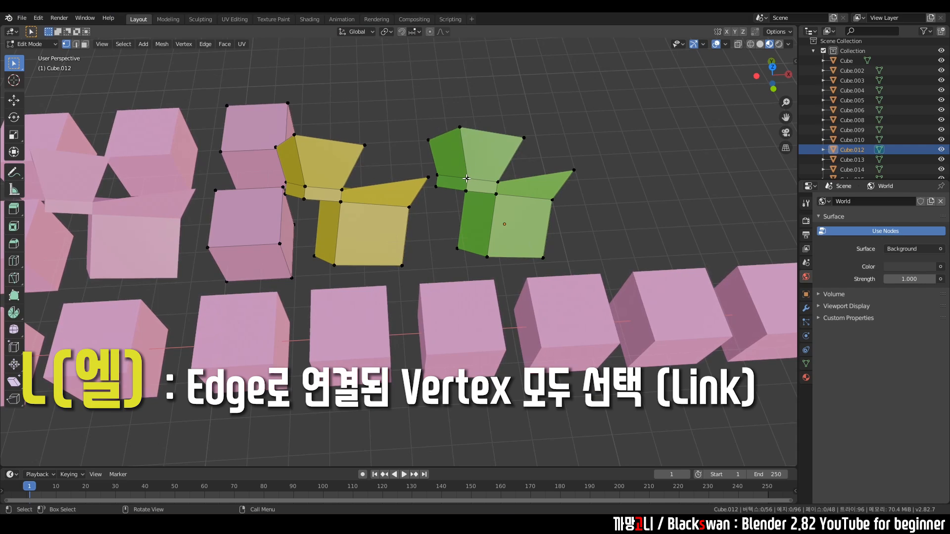
Step: Select all linked vertices of the green shape and separate the selection into its own object
key("l")
middle_click_drag(467, 178, 502, 198)
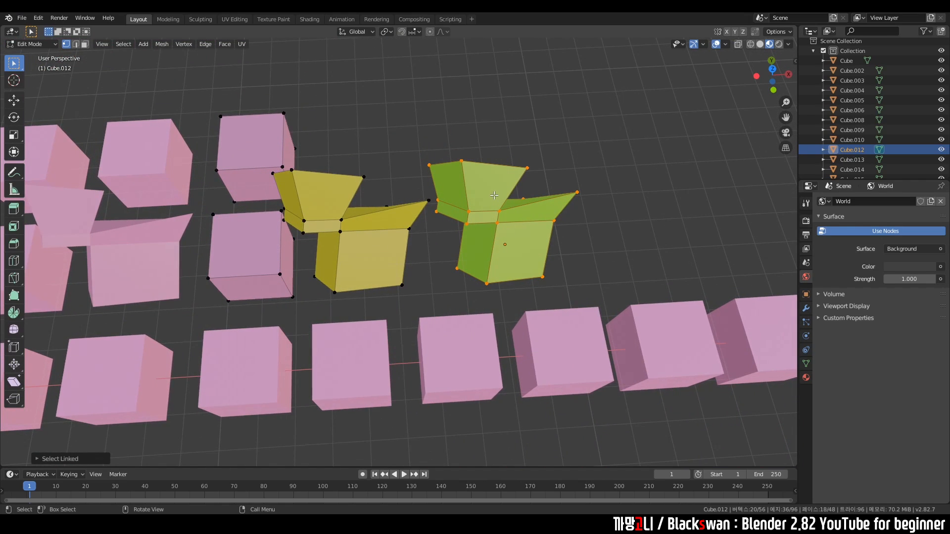
scroll(494, 195, "up", 3)
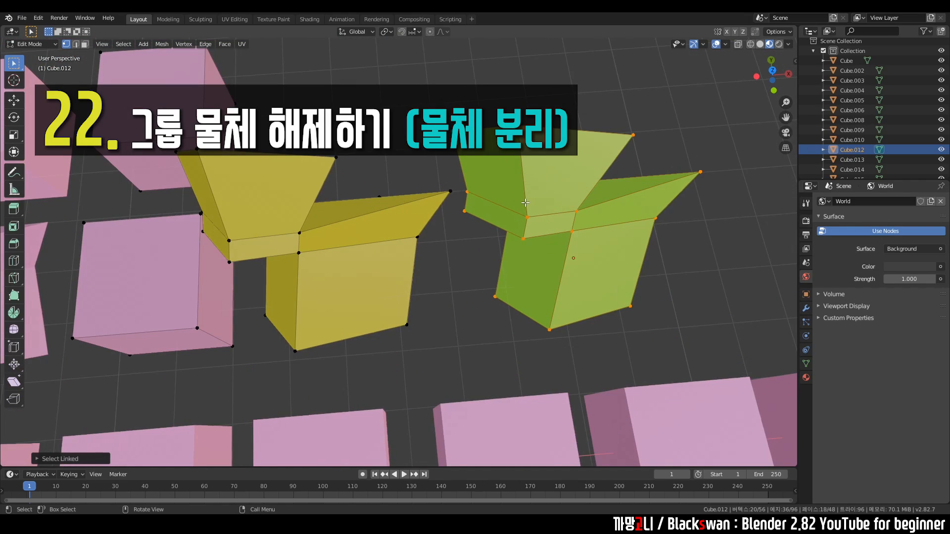
key("p")
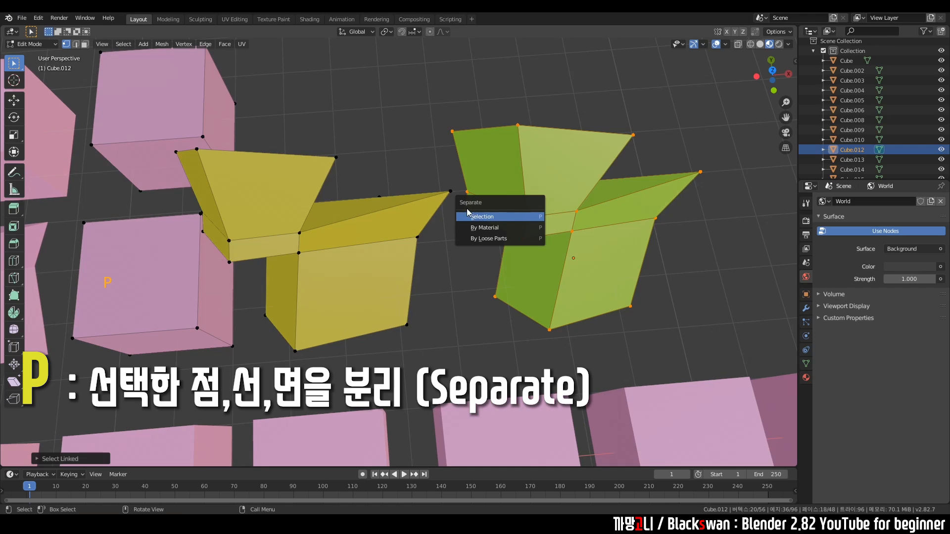
left_click(497, 217)
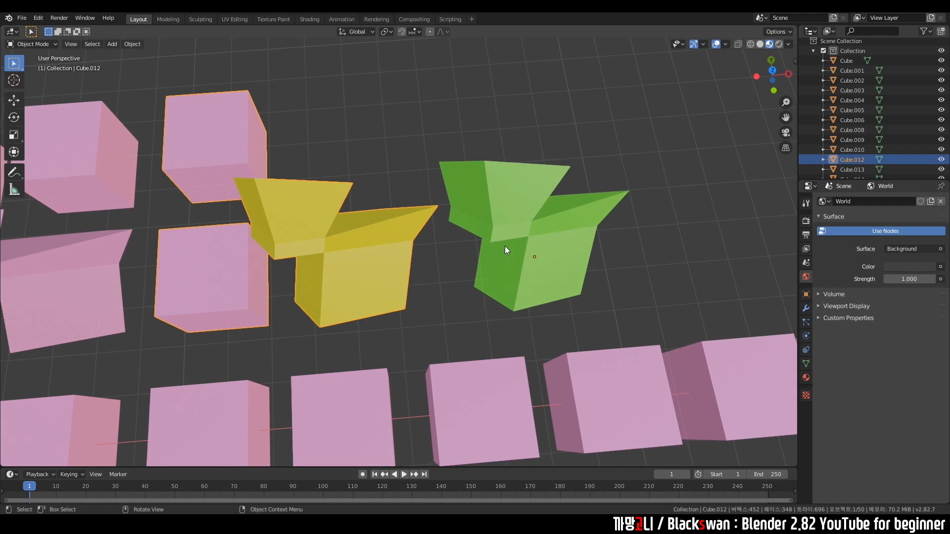
Step: Move the separated green shape away from the others in Object Mode, and undo the move
double_click(504, 208)
key("g")
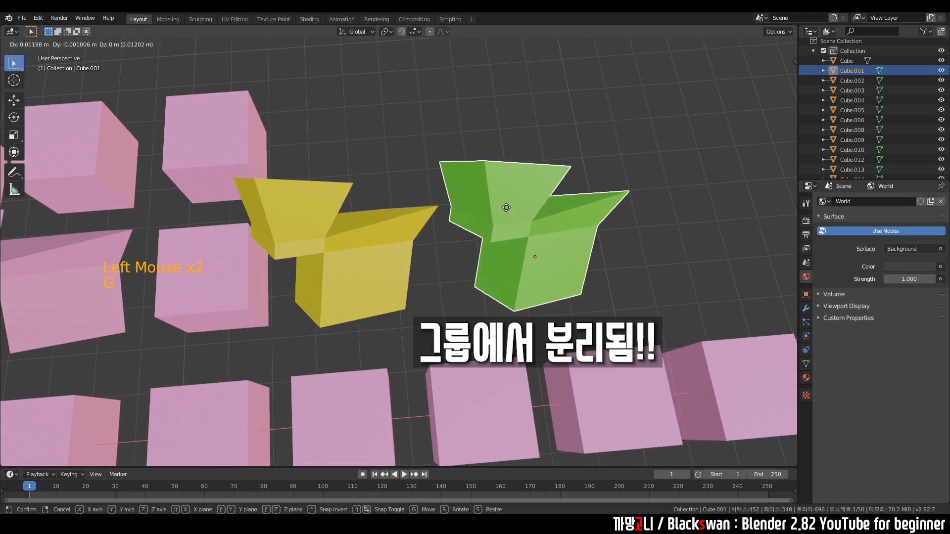
left_click(621, 138)
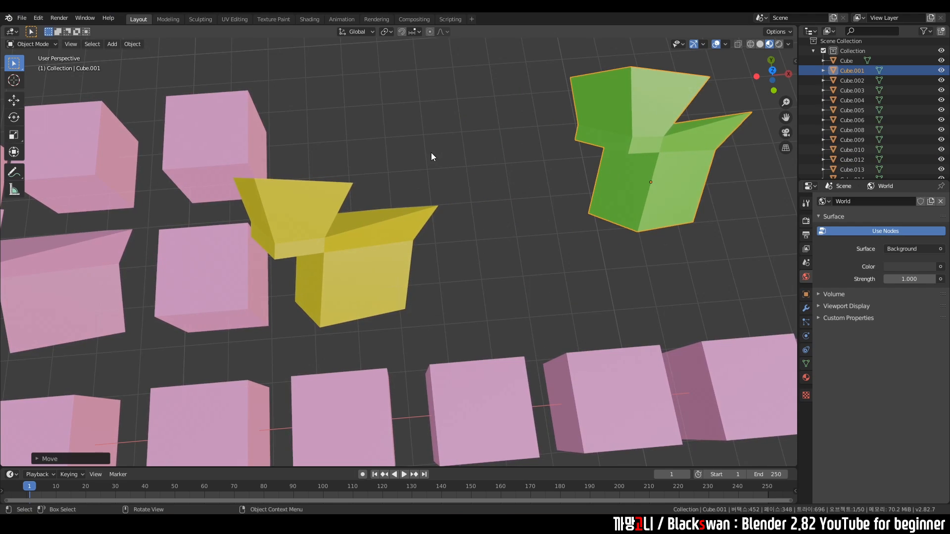
key("ctrl+z")
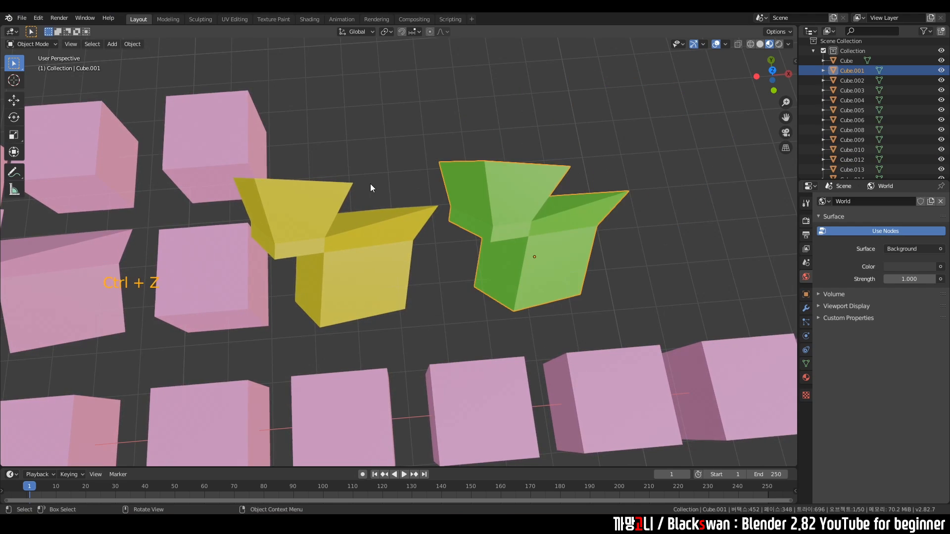
Step: Join the pink and yellow group with the green shape again, keeping the green shape as the active object
left_click(391, 167)
left_click(255, 158)
left_click(530, 236, "shift")
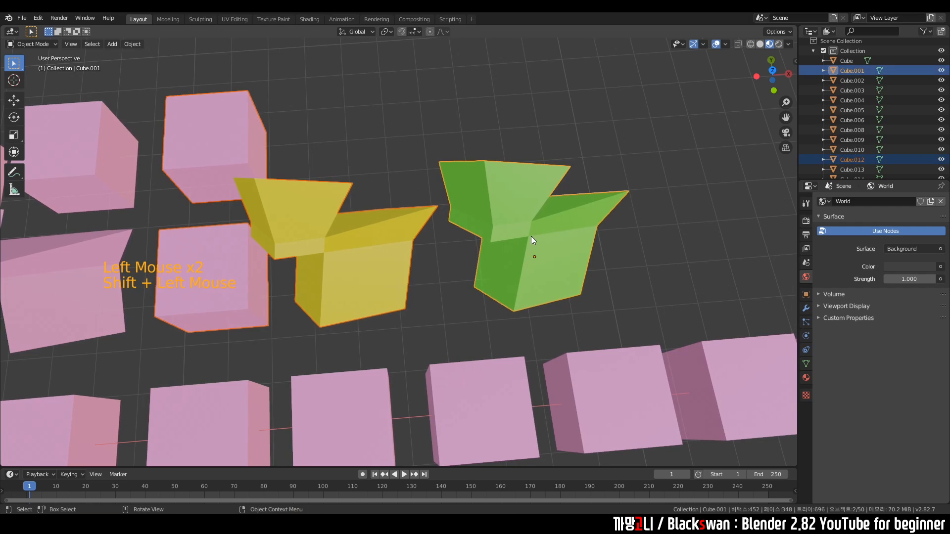
key("ctrl+j")
Step: Move the rejoined object as a test, and undo the move
double_click(368, 230)
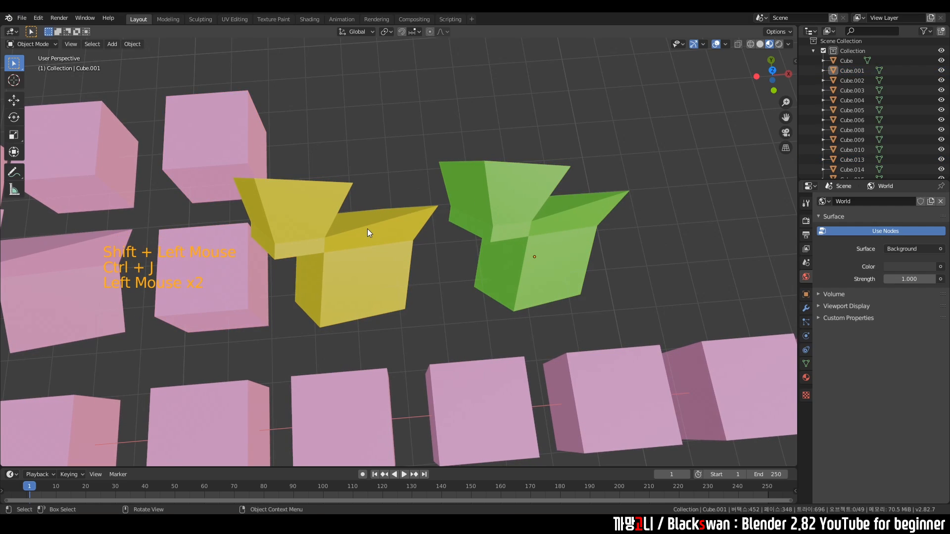
key("g")
left_click(413, 208)
key("ctrl+z")
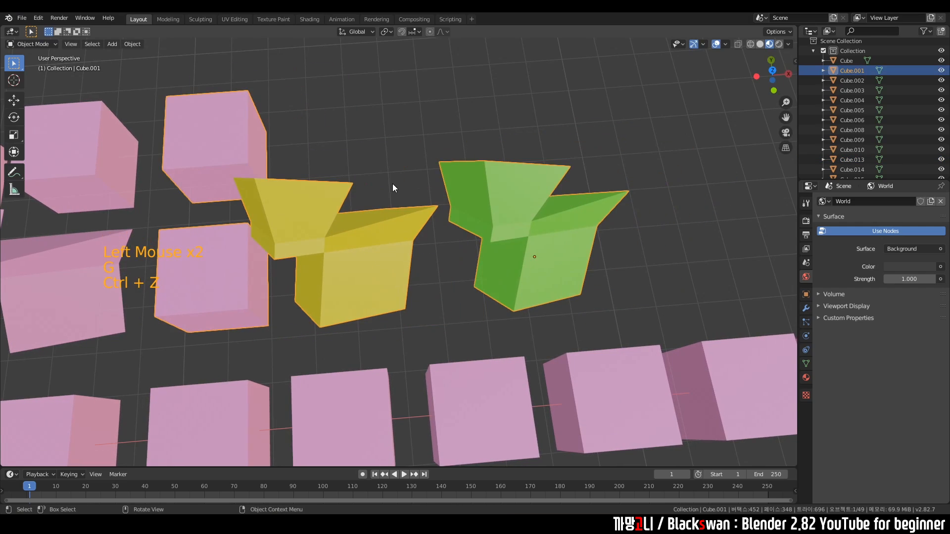
Step: Reselect the rejoined object and switch it to Edit Mode
left_click(383, 151)
left_click(339, 267)
key("Tab")
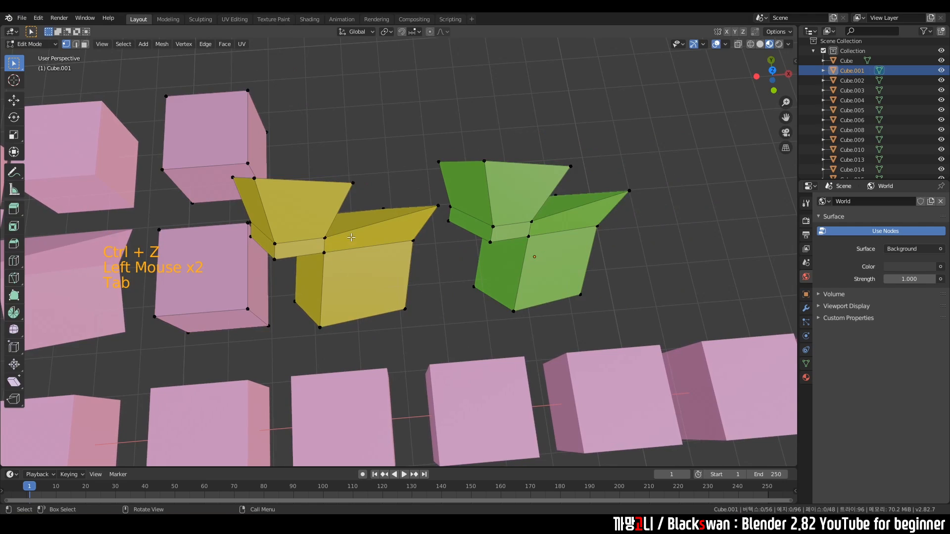
Step: Select all geometry of the joined object, separate it by loose parts, and return to Object Mode
left_click(406, 177)
key("a")
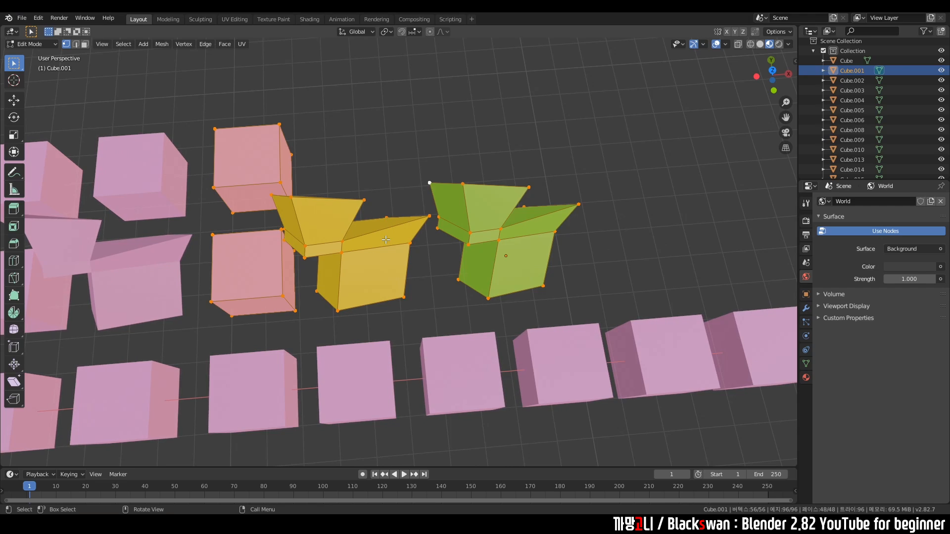
key("p")
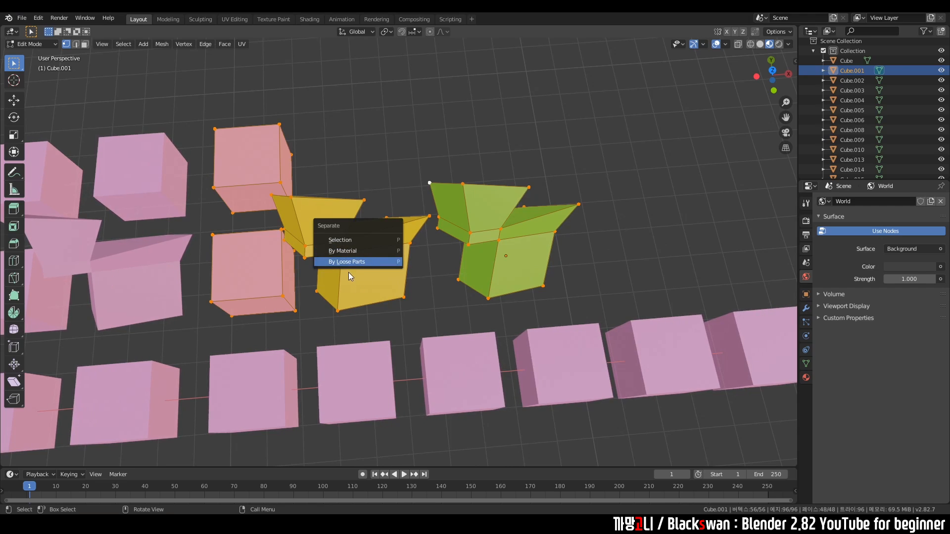
left_click(382, 262)
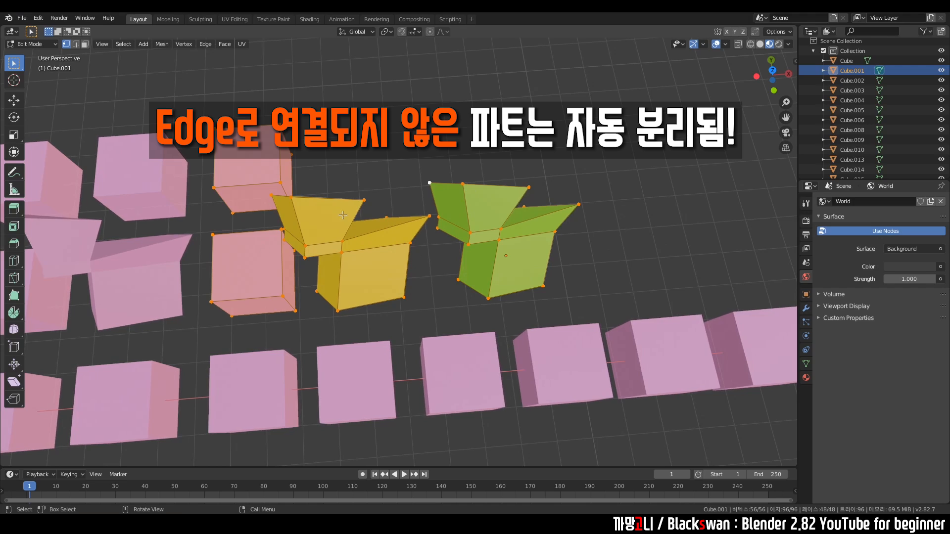
key("p")
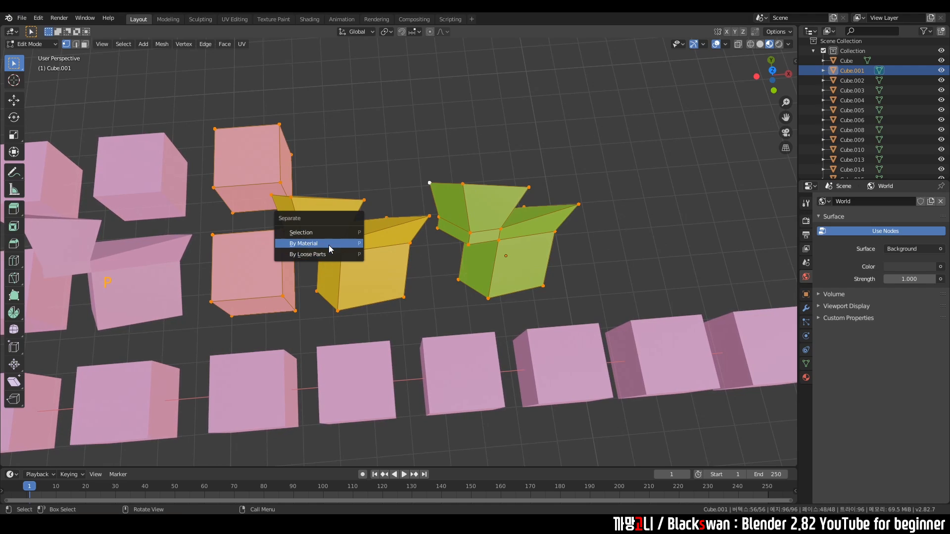
left_click(331, 255)
key("Tab")
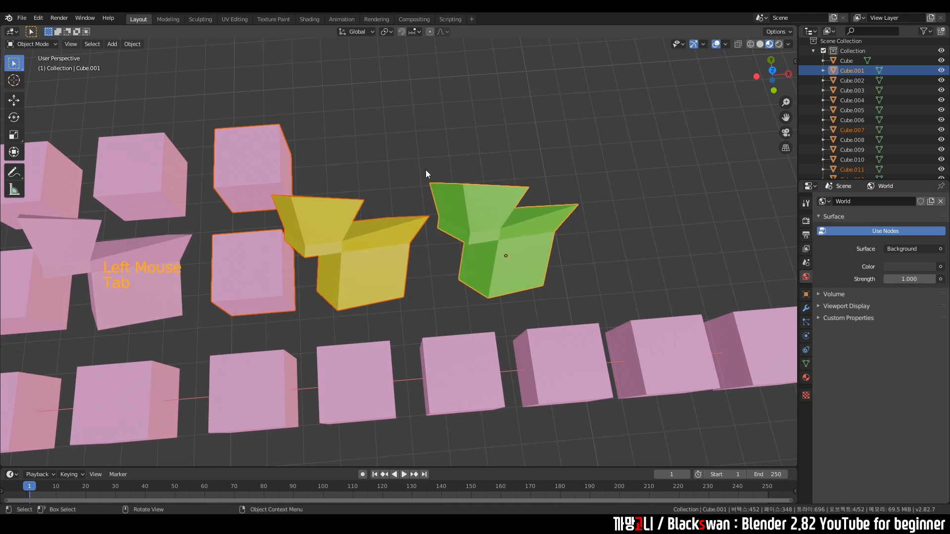
Step: Move the separated green shape and the yellow shape individually away from their original positions
left_click(481, 226)
key("g")
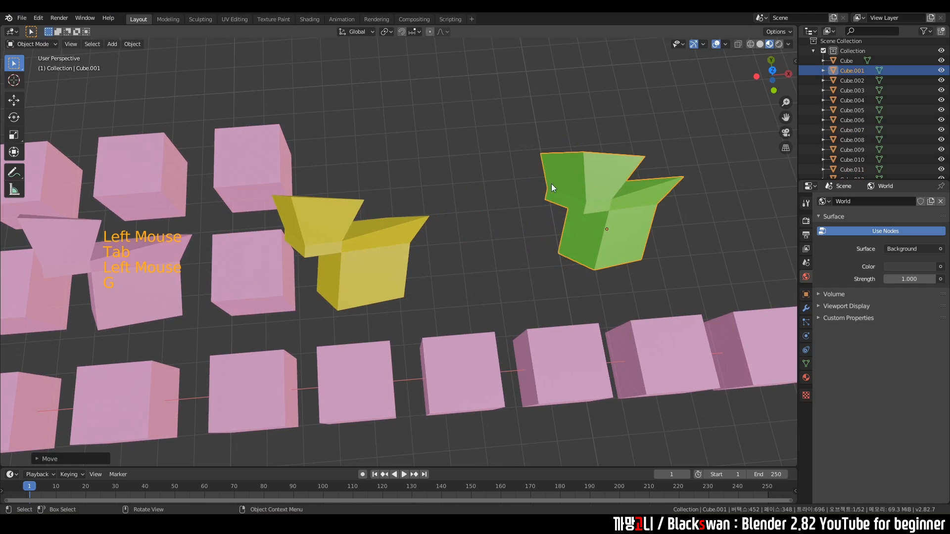
left_click(552, 183)
left_click(363, 251)
key("g")
left_click(425, 180)
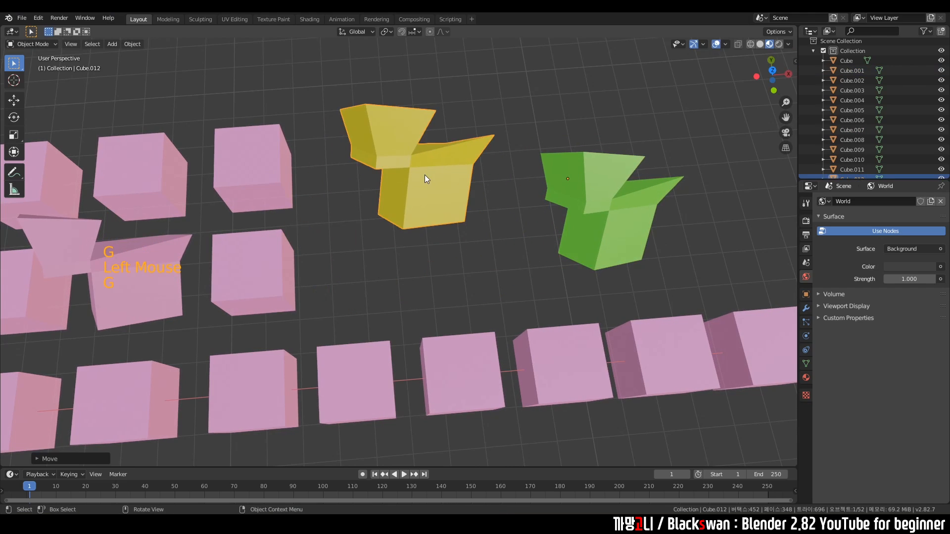
Step: Move the two separated pink cubes beside the yellow shape one at a time, as a test
left_click(256, 177)
key("g")
left_click(275, 85)
left_click(268, 276)
key("g")
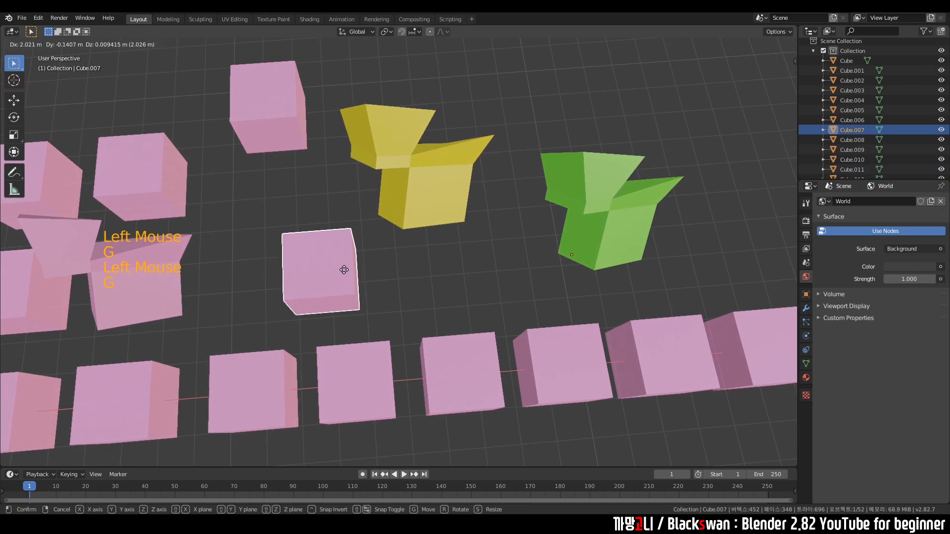
left_click(344, 270)
Step: Undo the test moves of the green, yellow and two pink parts
key("ctrl+z")
key("ctrl+z")
key("ctrl+z")
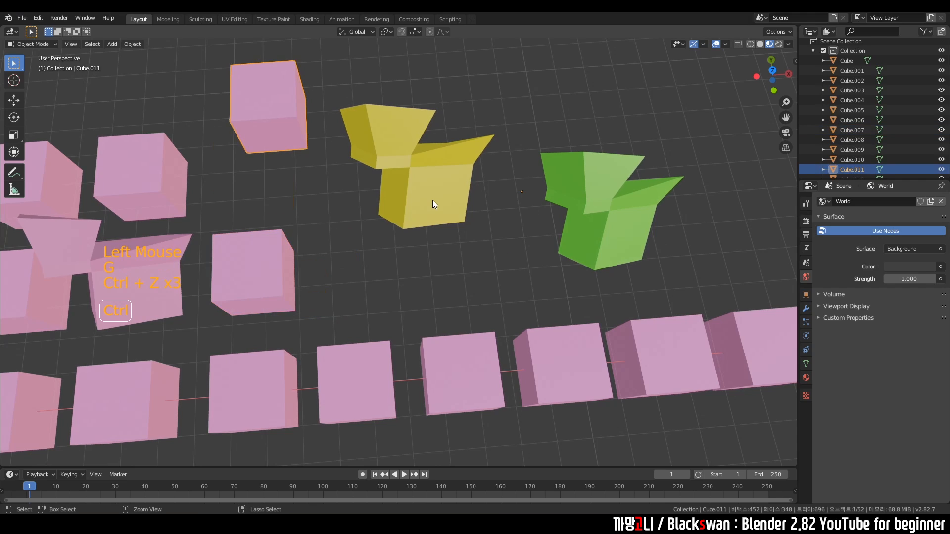
key("ctrl+z")
key("ctrl+z")
key("ctrl+z")
key("ctrl+z")
key("ctrl+z")
key("ctrl+z")
key("ctrl+z")
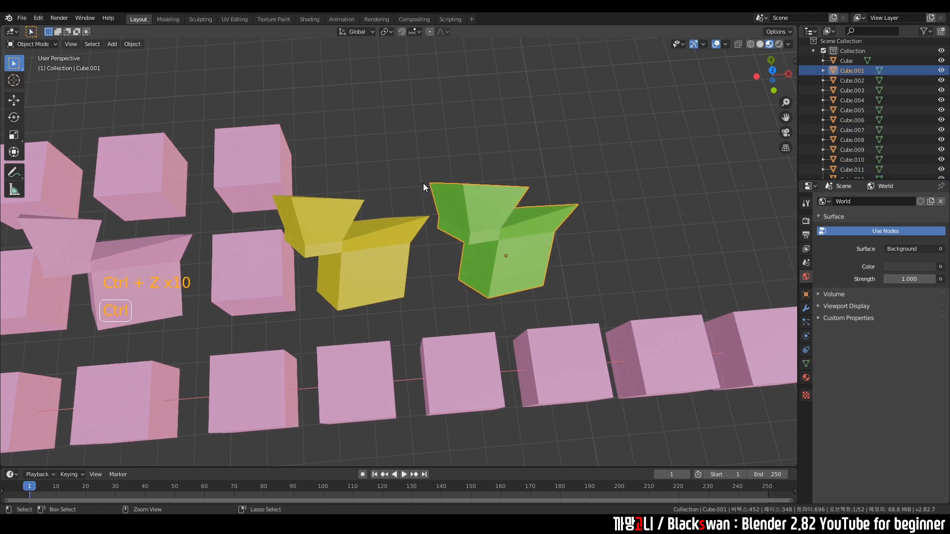
Step: Select the green, yellow and two separated pink parts together, and clear the selection
left_click(387, 148)
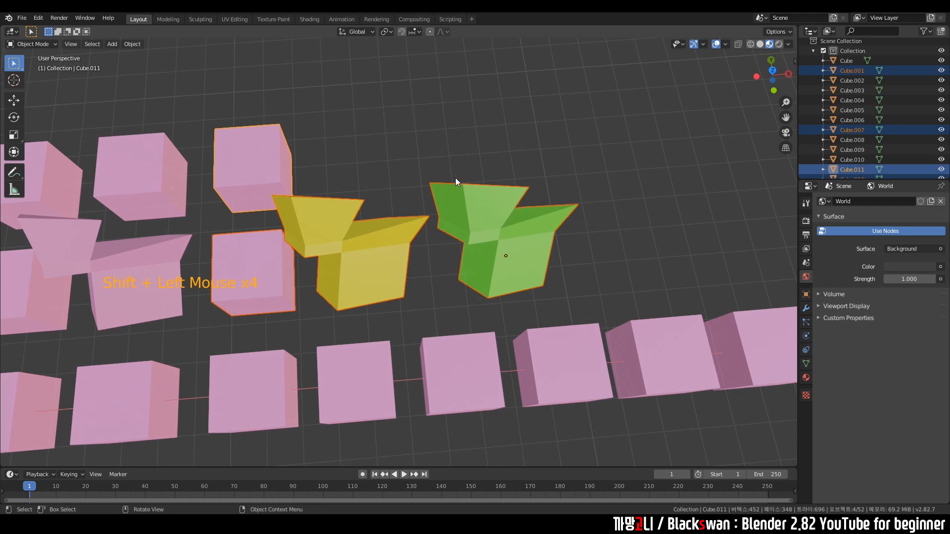
left_click(429, 156)
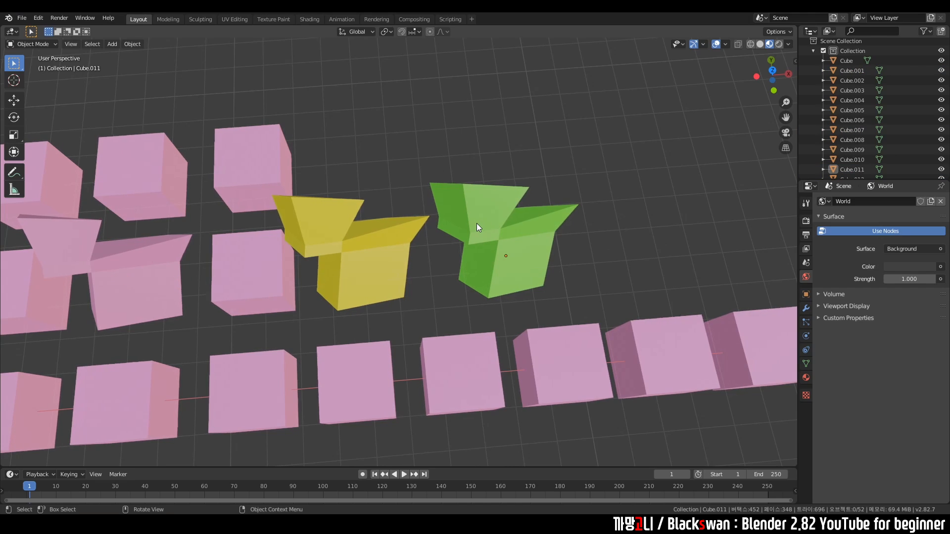
left_click(455, 153)
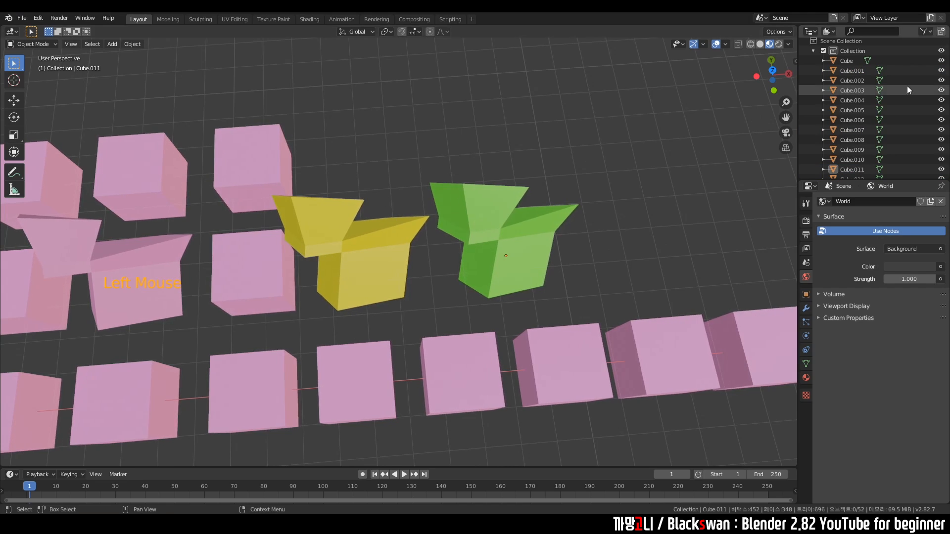
Step: Examine the Collection's object list in the outliner by selecting Cube.002 and collapsing and expanding the collection
left_click(842, 81)
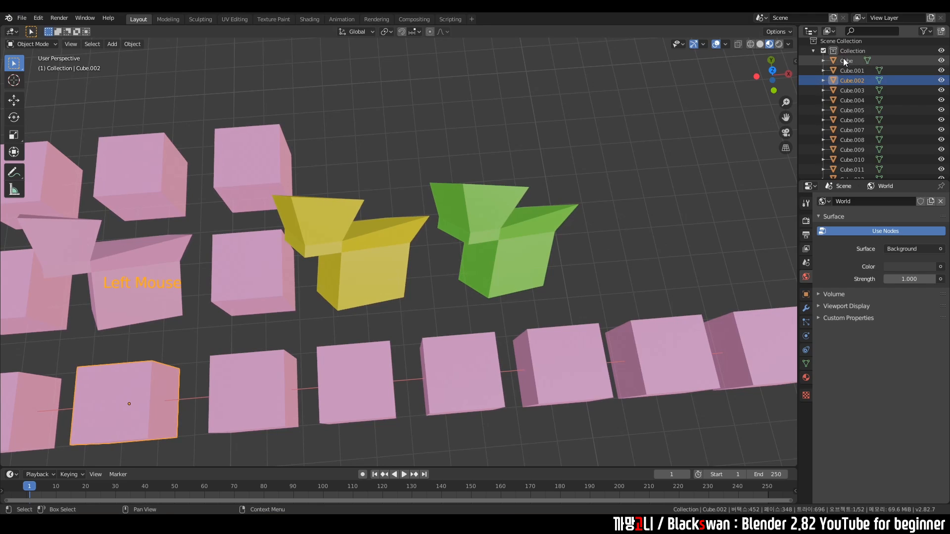
left_click(813, 52)
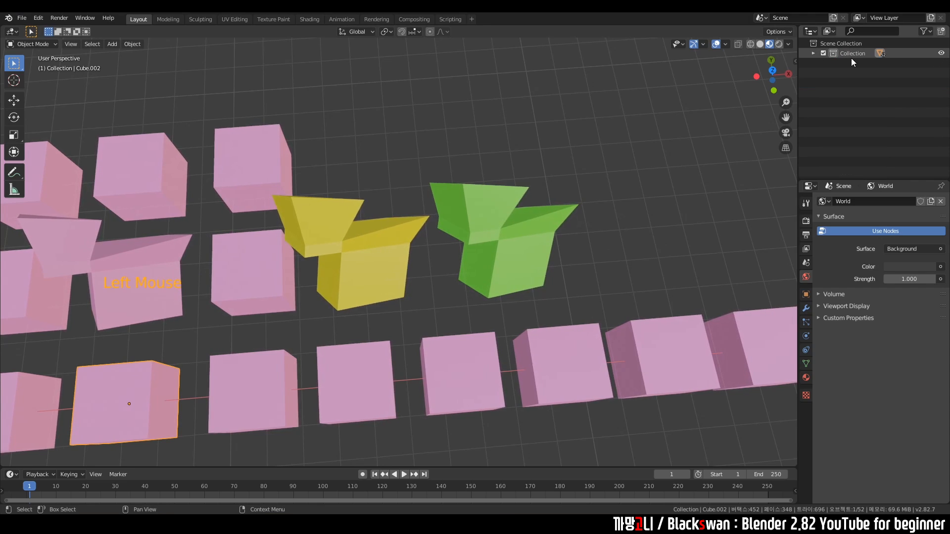
left_click(856, 55)
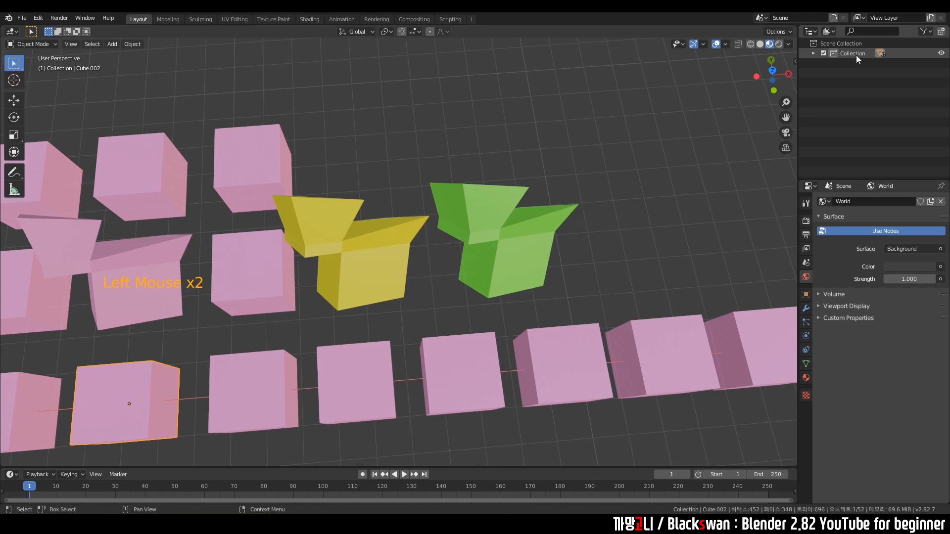
left_click(813, 53)
scroll(847, 66, "down", 11)
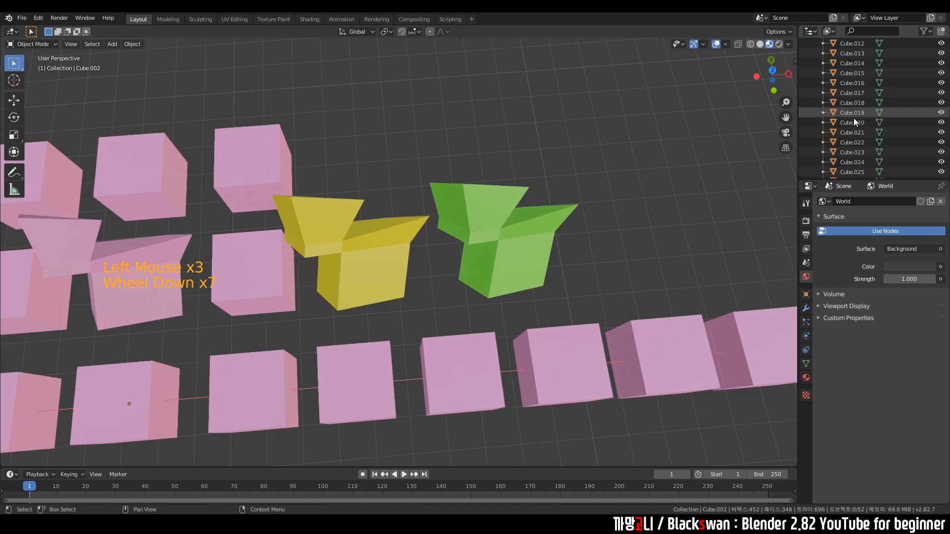
scroll(851, 143, "up", 11)
scroll(855, 119, "up", 9)
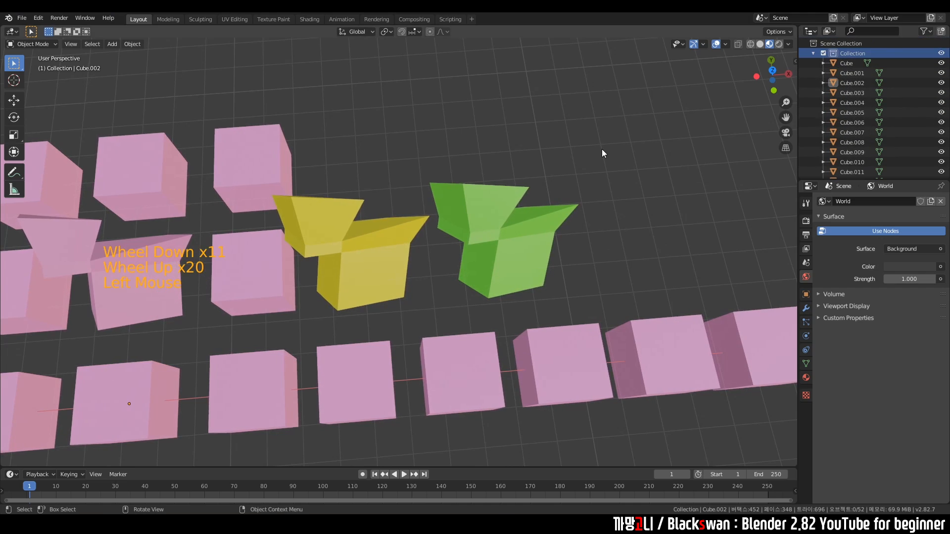
Step: Box-select the green, yellow and two separated pink objects and move them to a new collection named Green
left_click_drag(610, 100, 256, 304)
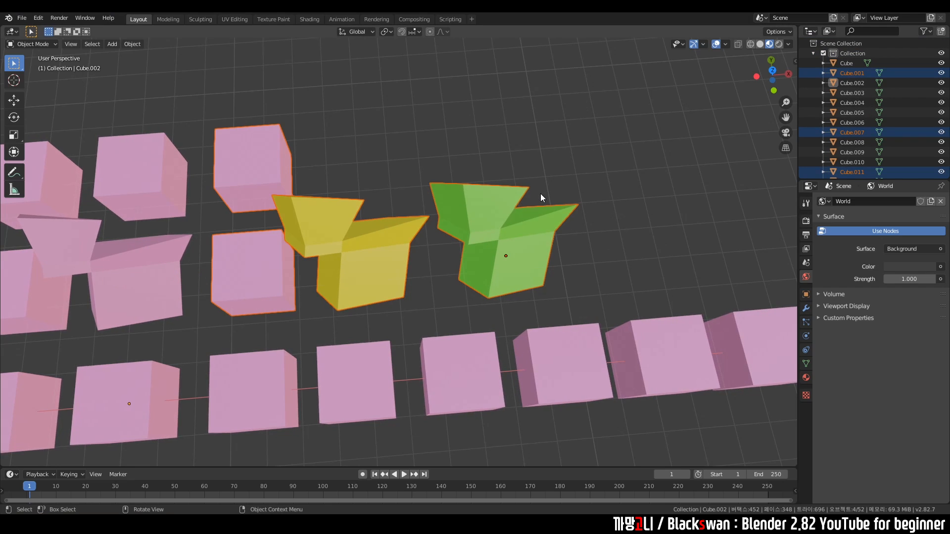
left_click(531, 148)
left_click_drag(568, 109, 270, 292)
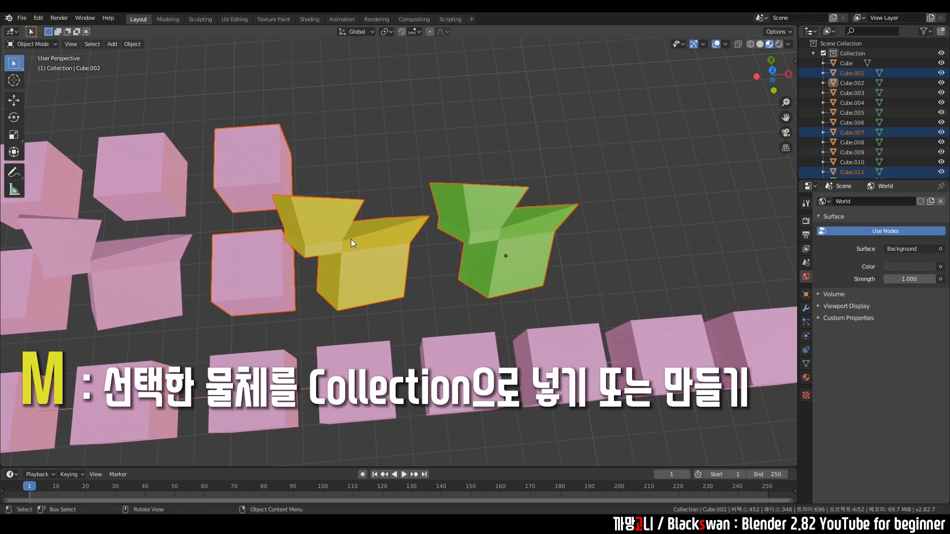
key("m")
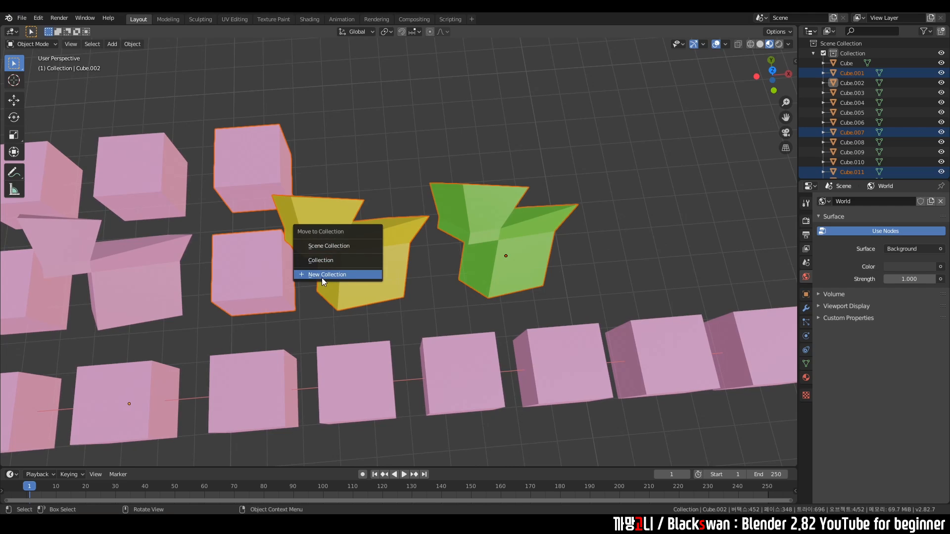
left_click(334, 274)
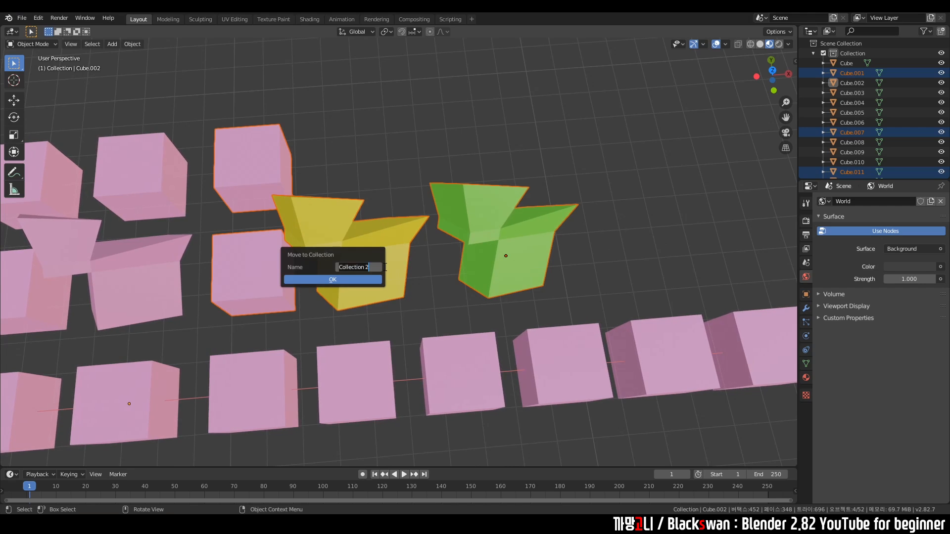
key("BackSpace")
type("Green")
left_click(352, 280)
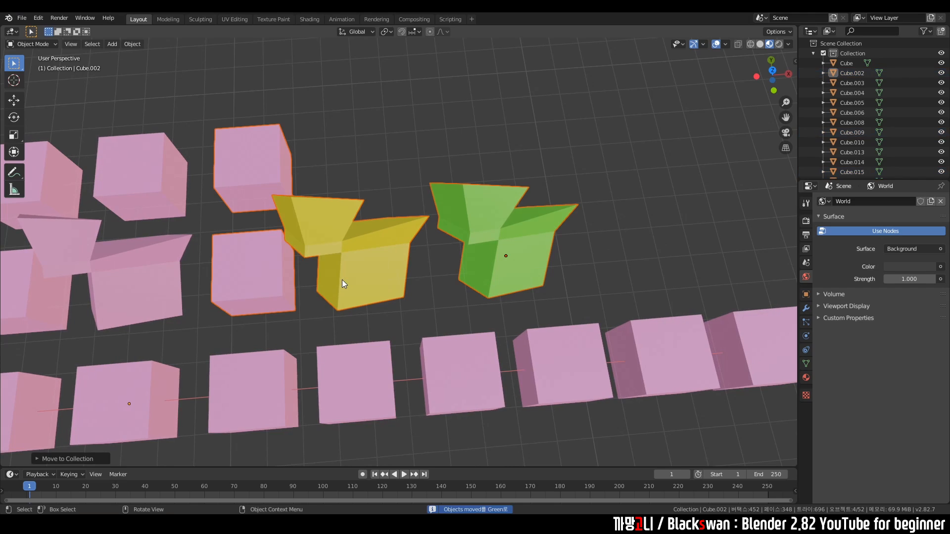
Step: Check the contents of the Green collection in the outliner by selecting Cube.001, Cube.007, Cube.011 and Cube.012, and clear the selection
left_click(397, 161)
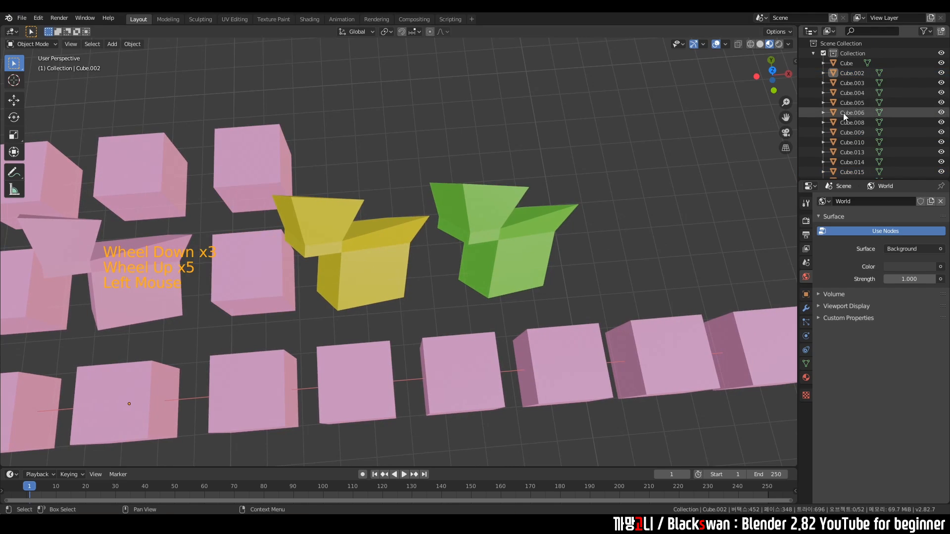
scroll(848, 93, "down", 20)
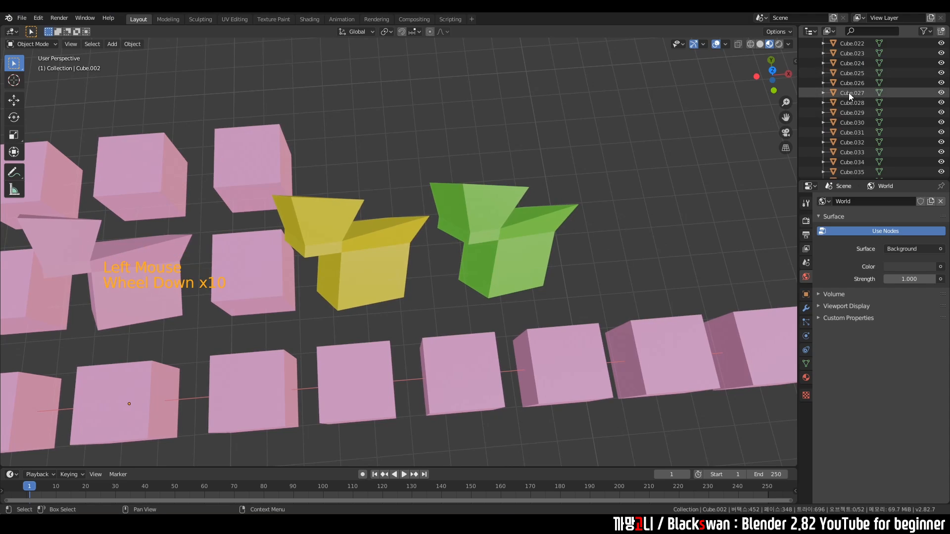
scroll(854, 104, "down", 4)
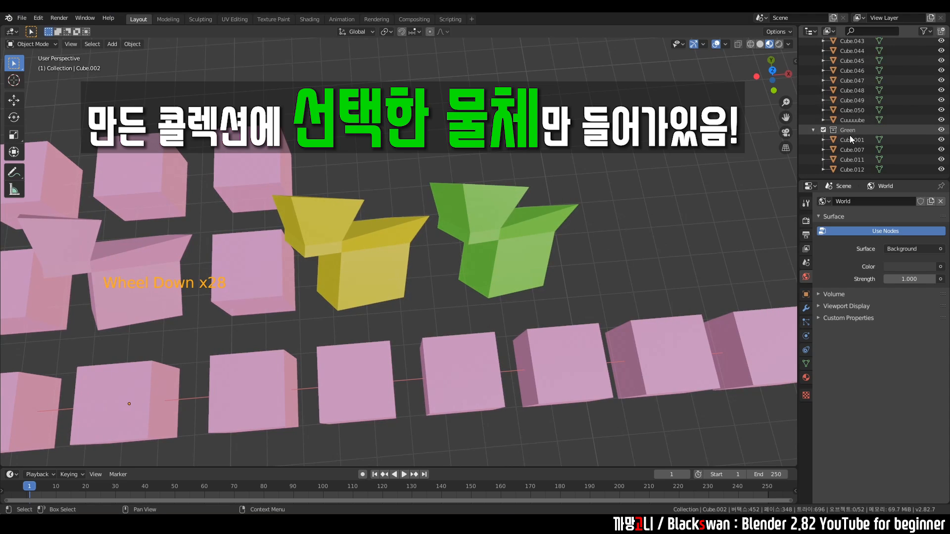
left_click(855, 149)
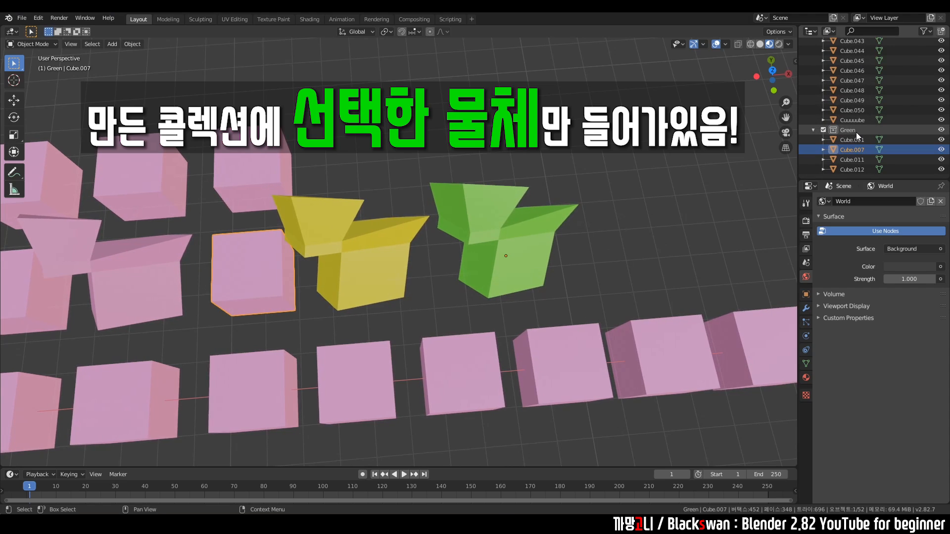
left_click(856, 141)
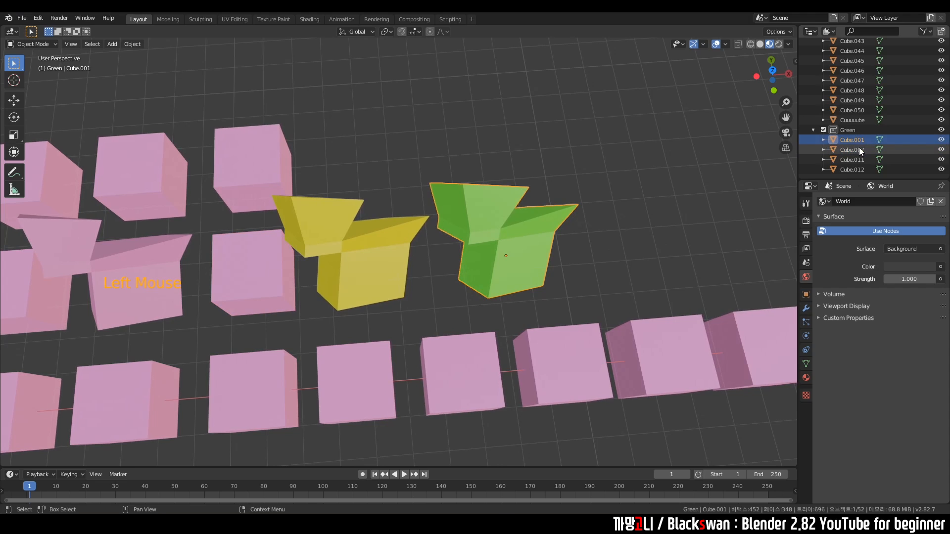
left_click(859, 148, "shift")
left_click(854, 159, "shift")
left_click(854, 169, "shift")
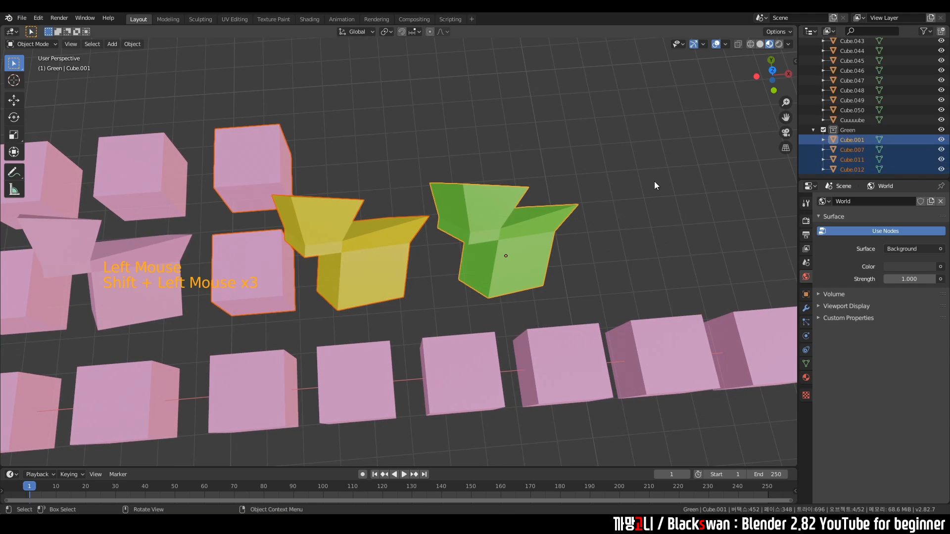
left_click(661, 144)
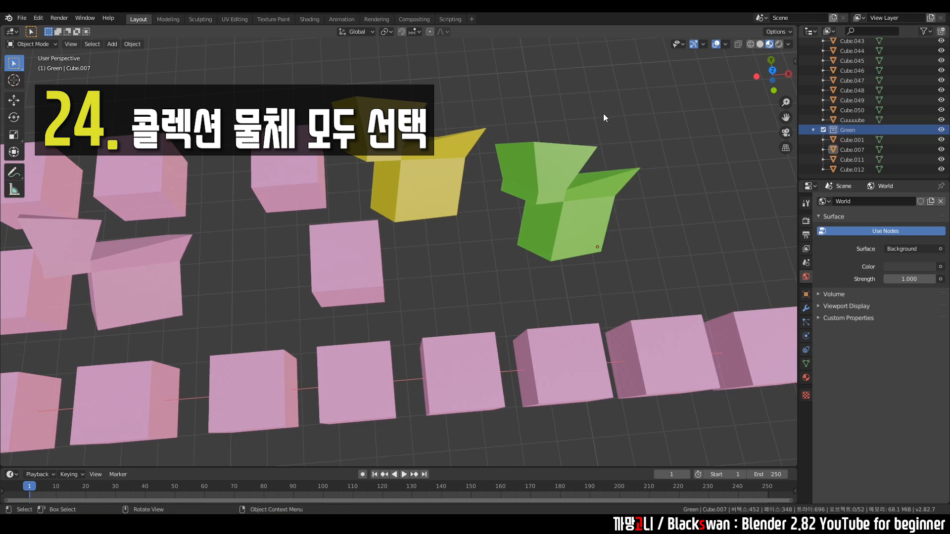
left_click(610, 104)
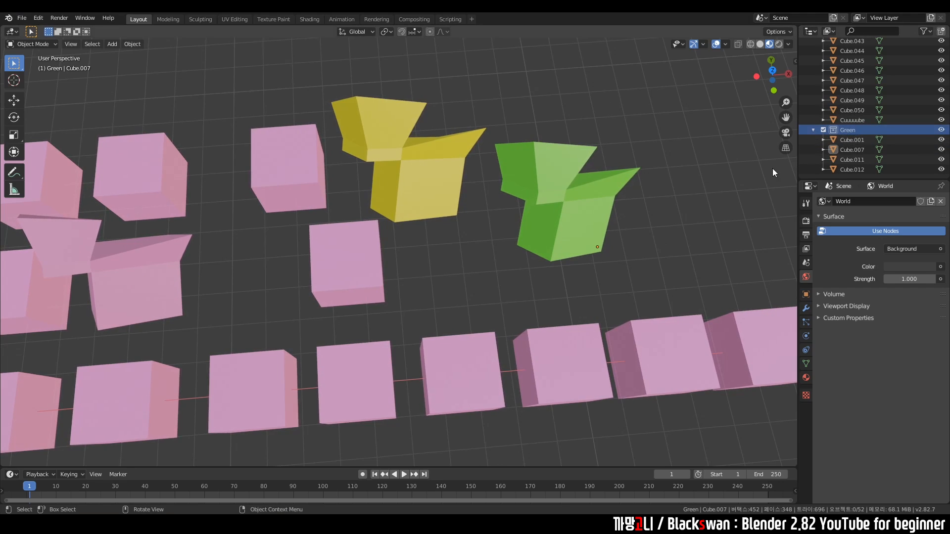
Step: Select all four objects of the Green collection individually from the outliner, starting with Cube.001
left_click(852, 140)
left_click(856, 151, "shift")
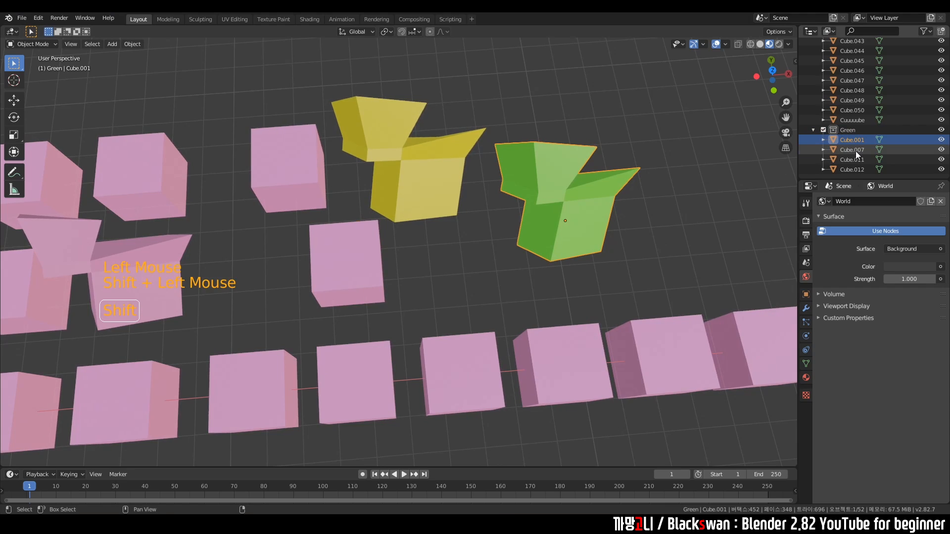
left_click(854, 160, "shift")
left_click(854, 170, "shift")
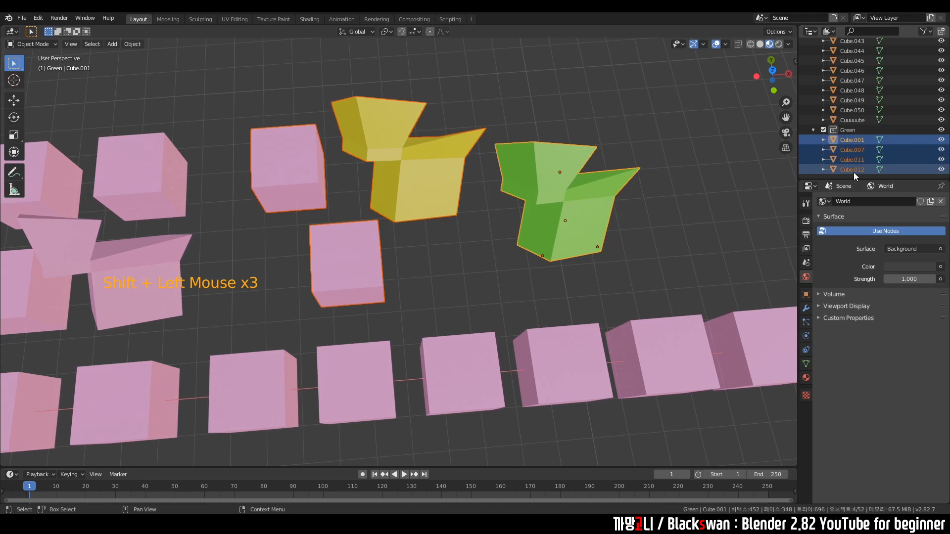
Step: Replace the current selection with Cube.050, and make the original Collection the active collection in the outliner
left_click(847, 112)
scroll(847, 114, "up", 7)
scroll(849, 115, "up", 18)
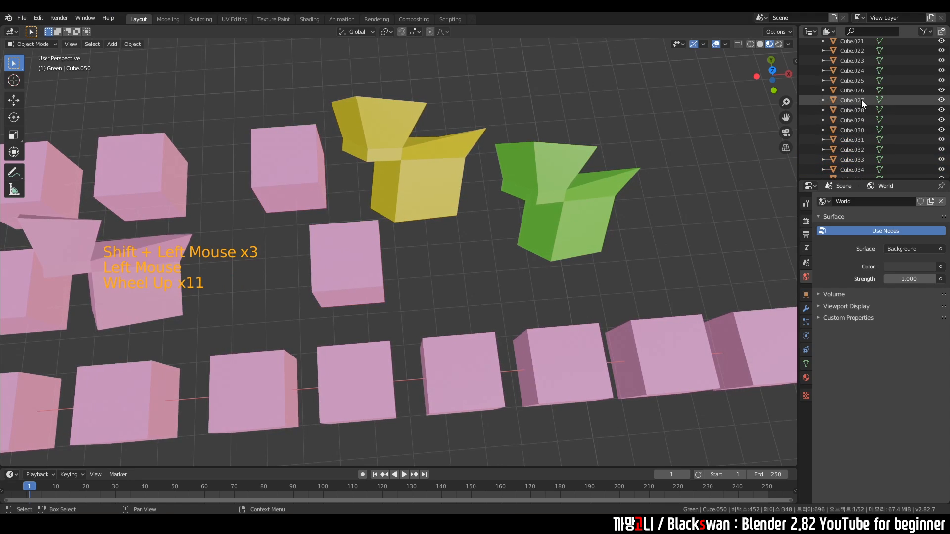
left_click(847, 51)
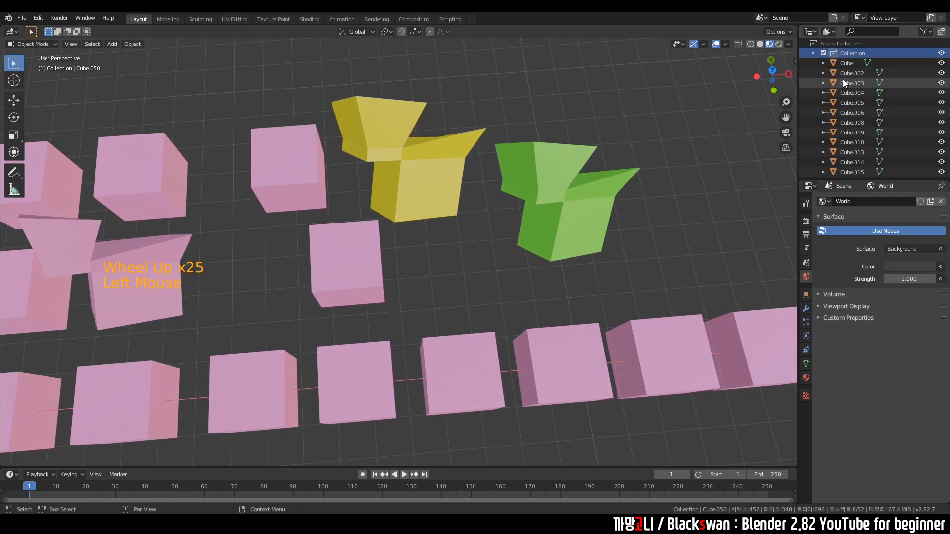
Step: Select all objects of the original Collection at once using the collection's Select Objects command
scroll(677, 196, "down", 4)
scroll(639, 216, "down", 3)
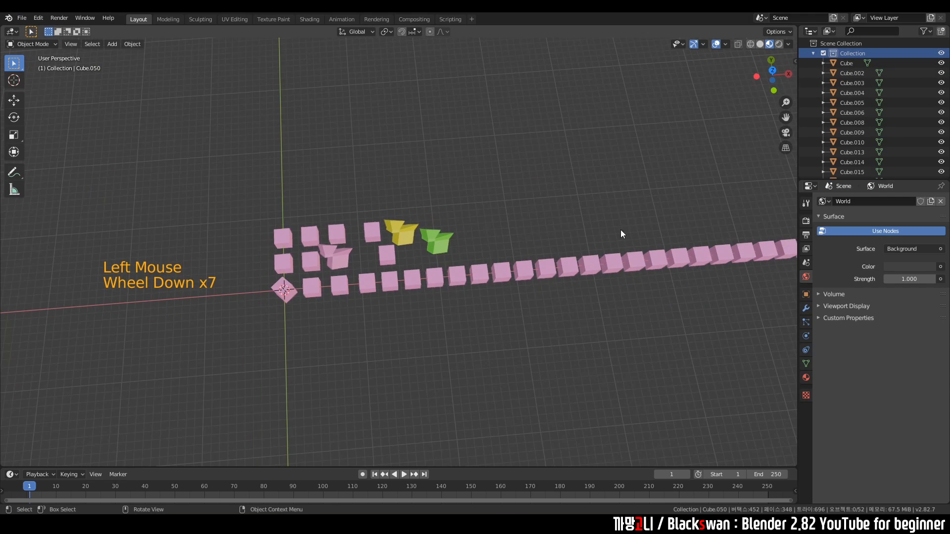
middle_click_drag(621, 233, 643, 308)
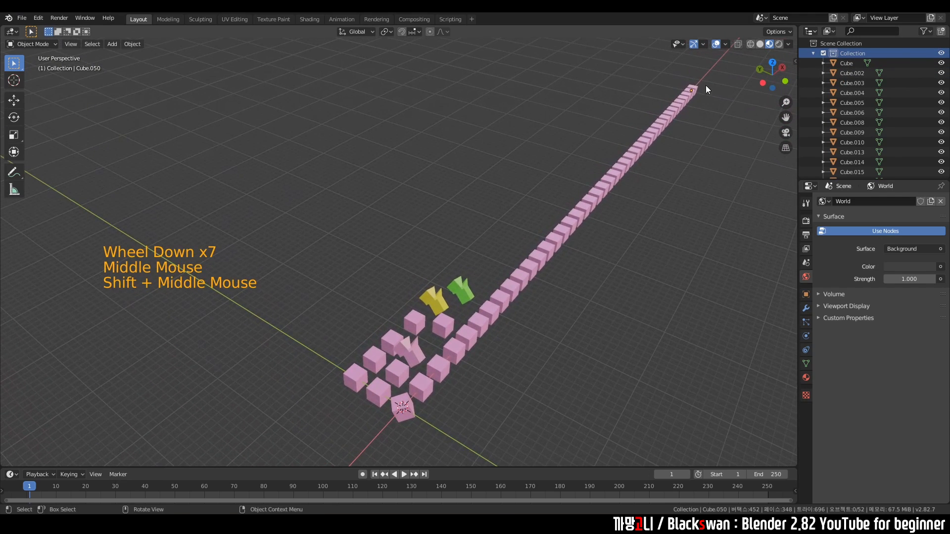
left_click(631, 292)
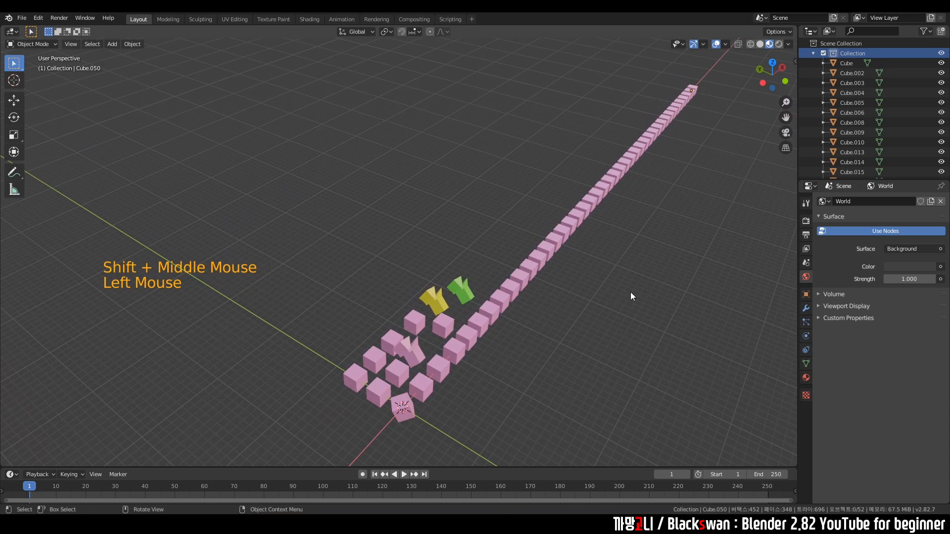
left_click(687, 214)
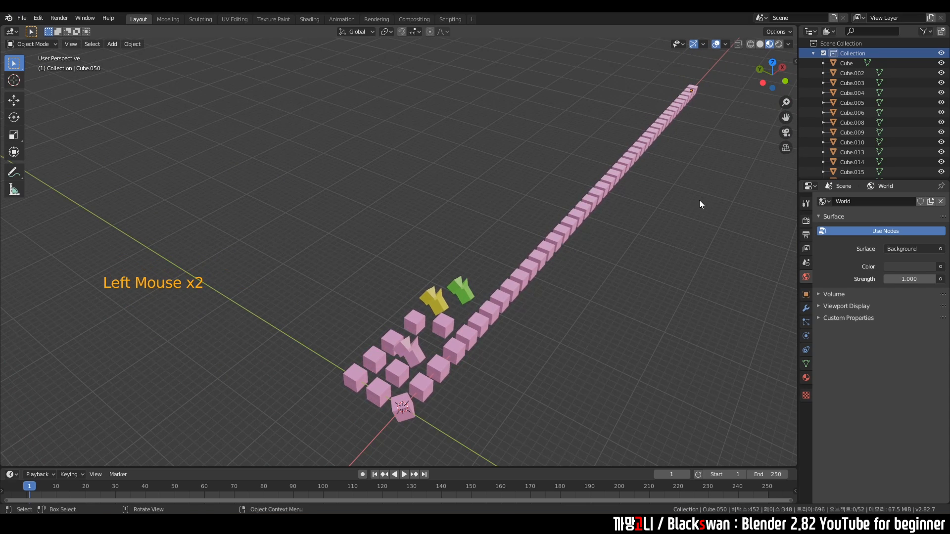
left_click(854, 53)
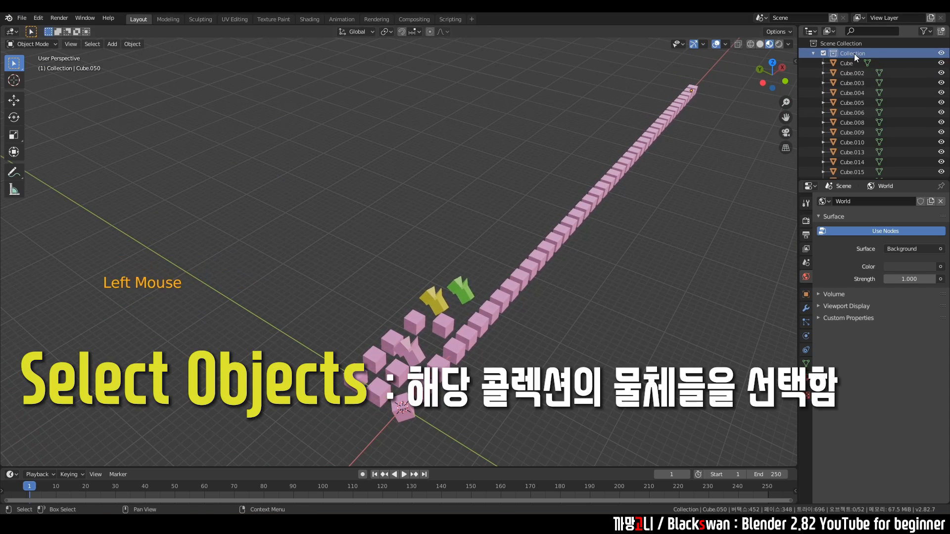
right_click(851, 54)
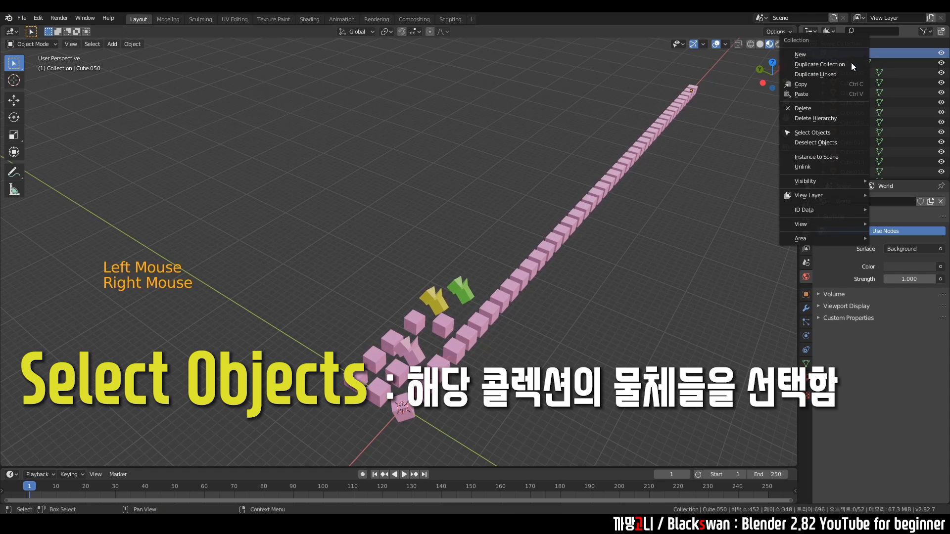
left_click(821, 133)
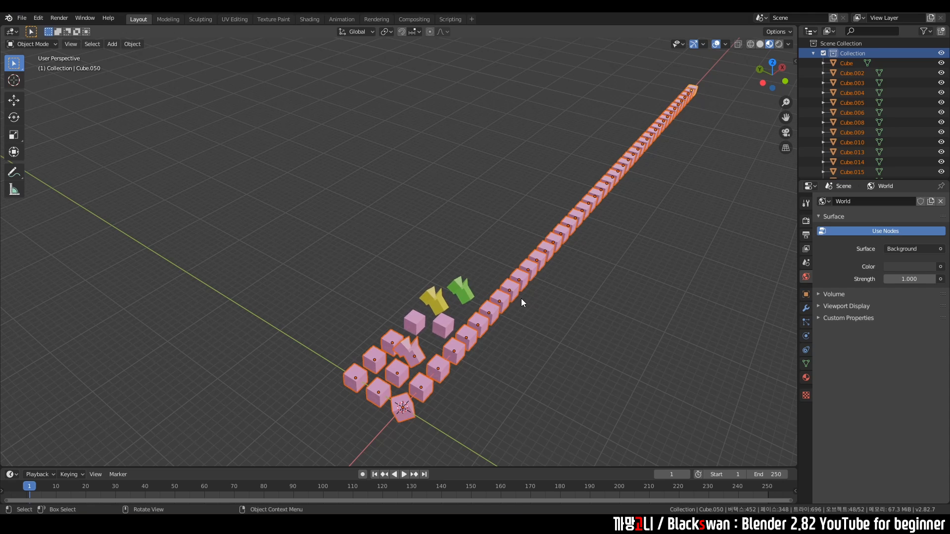
Step: Try moving all selected objects of the original Collection freely, and undo the moves
key("g")
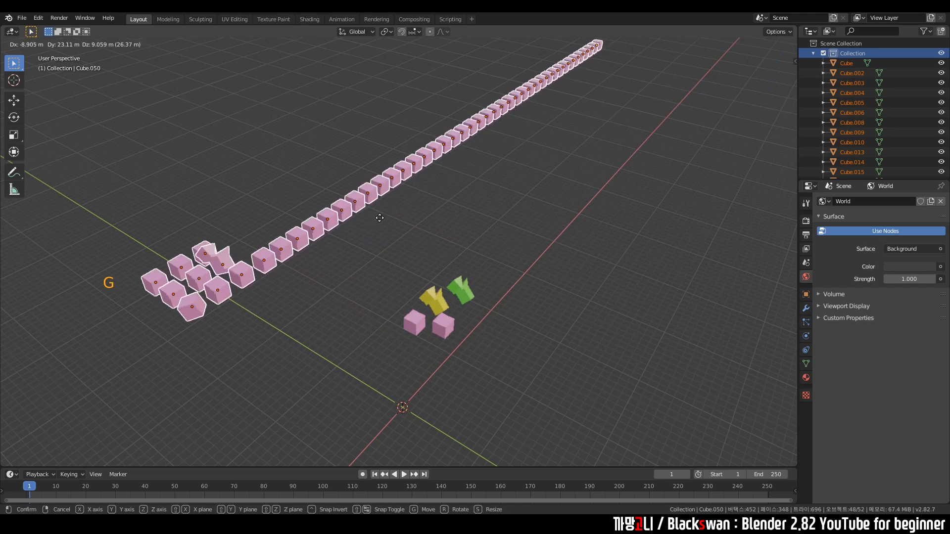
left_click(378, 217)
key("ctrl+z")
key("ctrl+z")
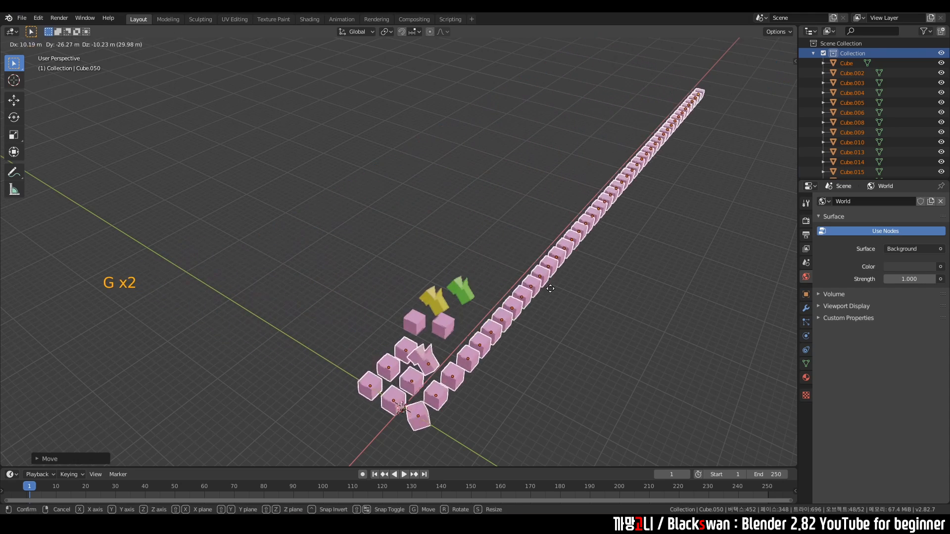
Step: Clear the selection and save the file
left_click(482, 218)
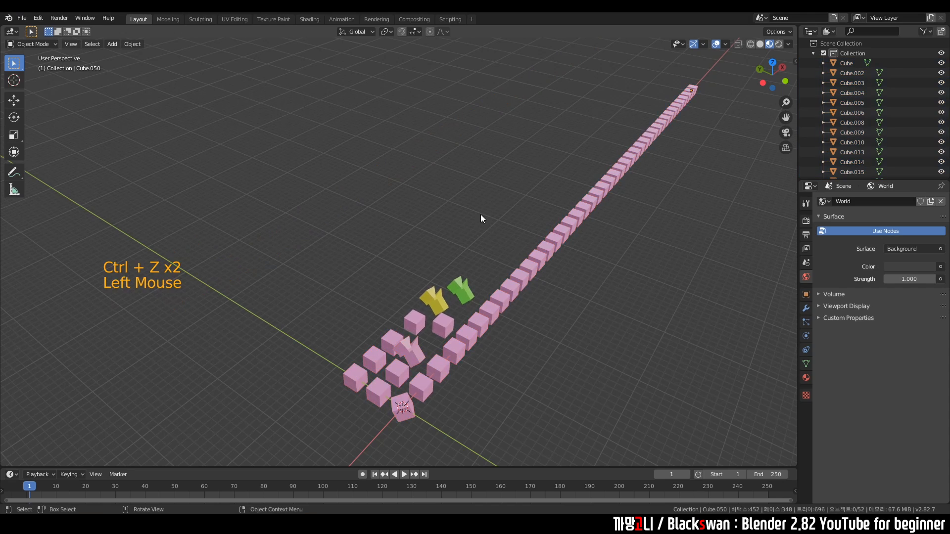
key("ctrl+s")
Step: Move the pink, yellow and green duck-like shapes one by one into a spaced row behind the pink cubes
scroll(460, 210, "up", 6)
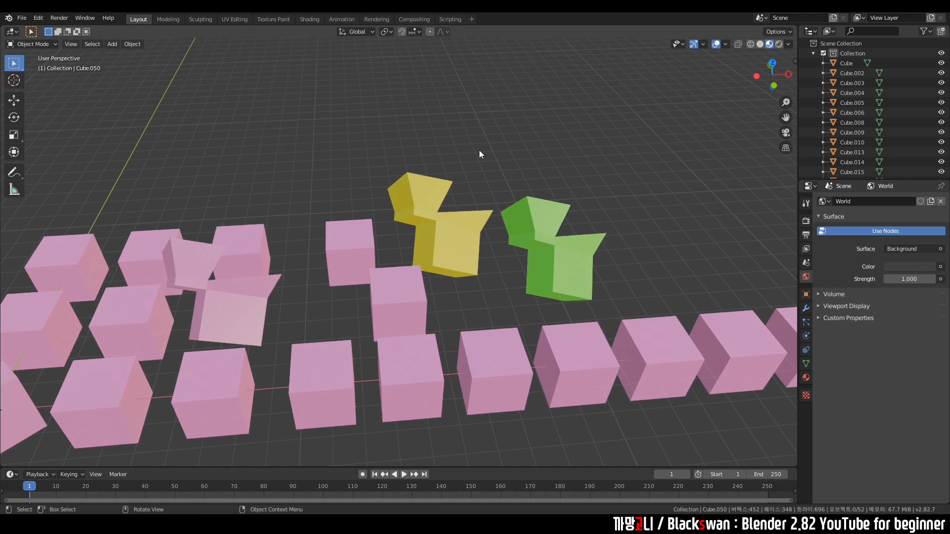
left_click(227, 316)
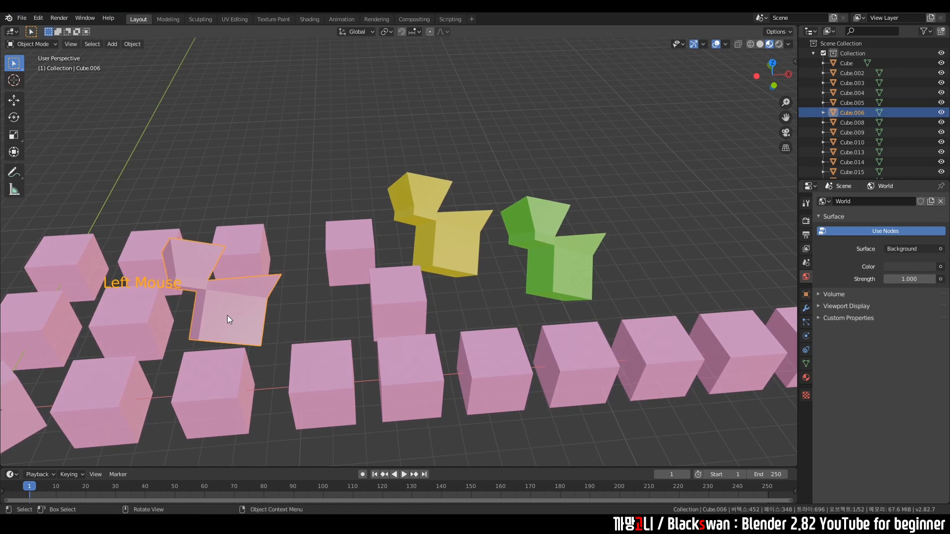
key("g")
left_click(294, 174)
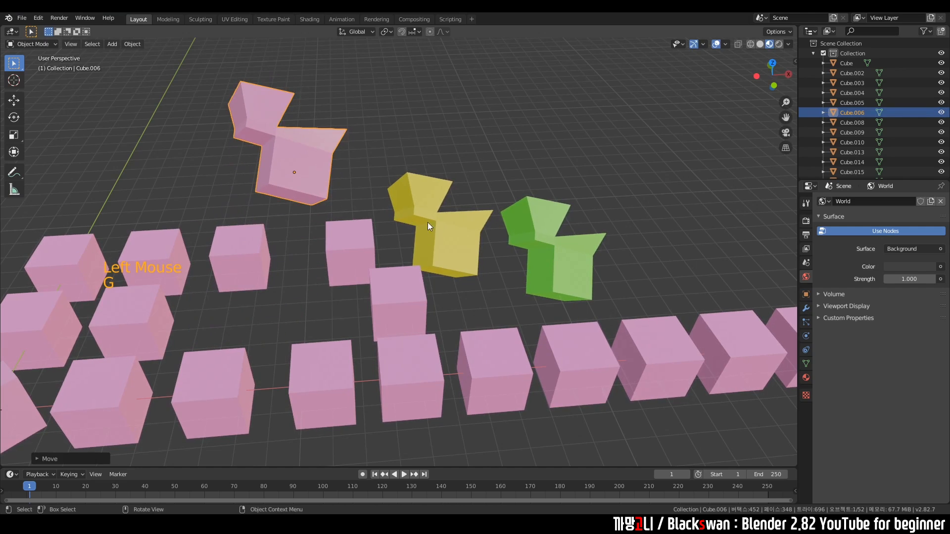
left_click(456, 237)
key("g")
left_click(448, 129)
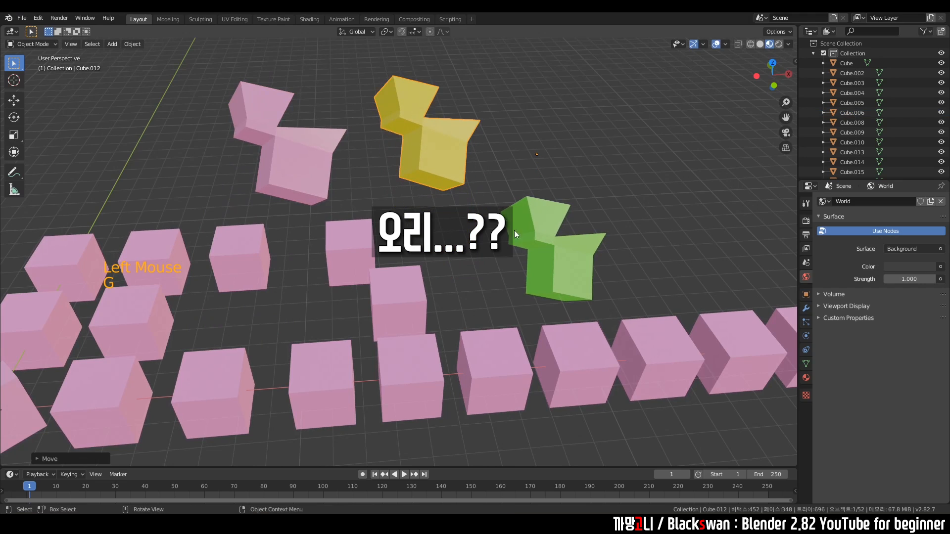
left_click(515, 230)
key("g")
left_click(585, 120)
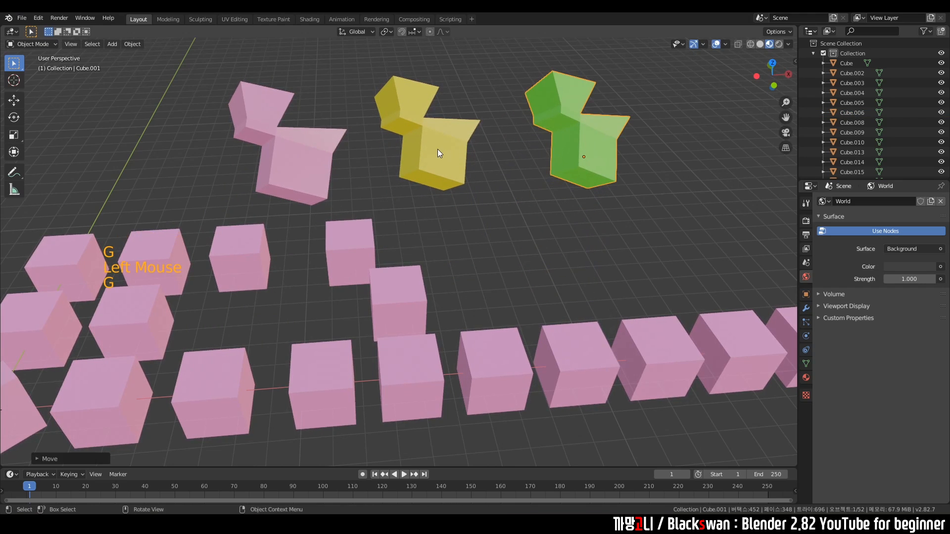
left_click(438, 150)
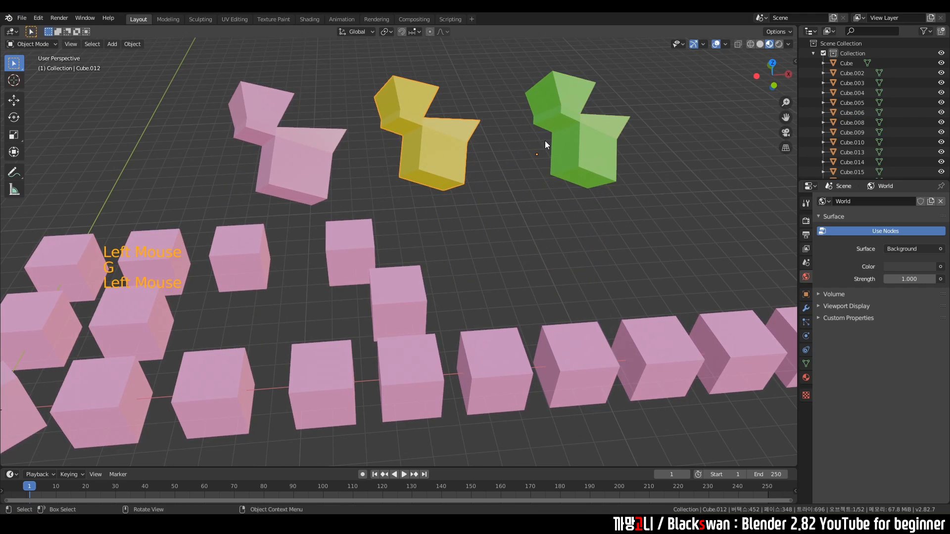
left_click(578, 142)
left_click(512, 217)
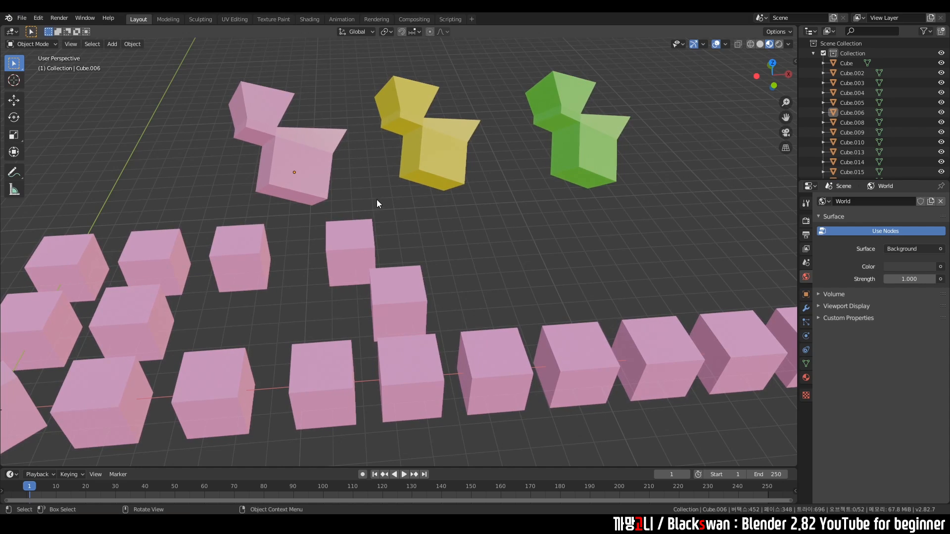
Step: Remove the existing material from the pink duck-like shape Cube.006 and assign a new material to it
left_click(306, 168)
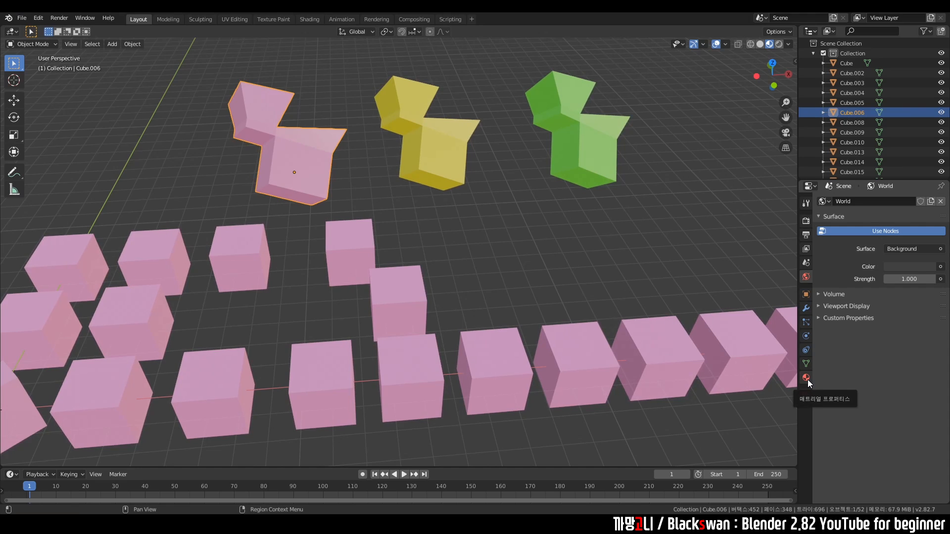
left_click(808, 379)
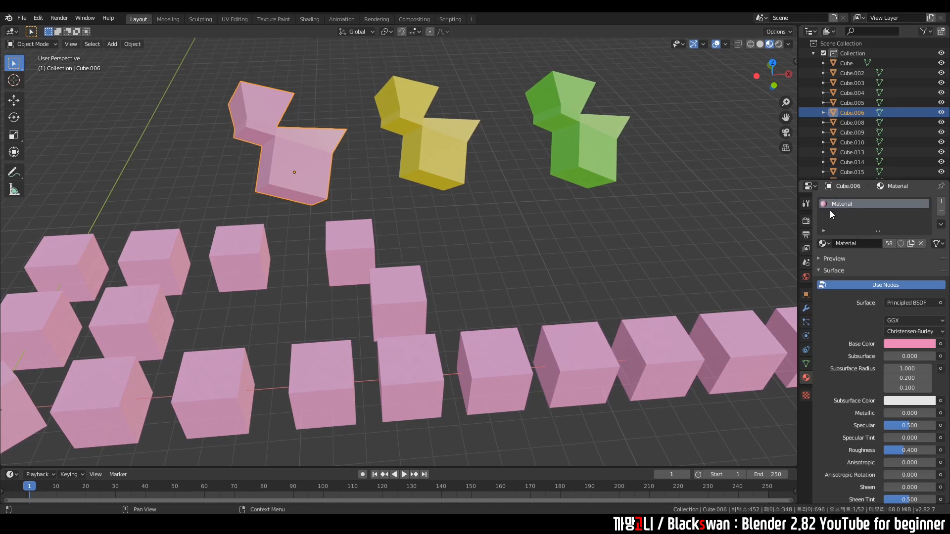
left_click(941, 211)
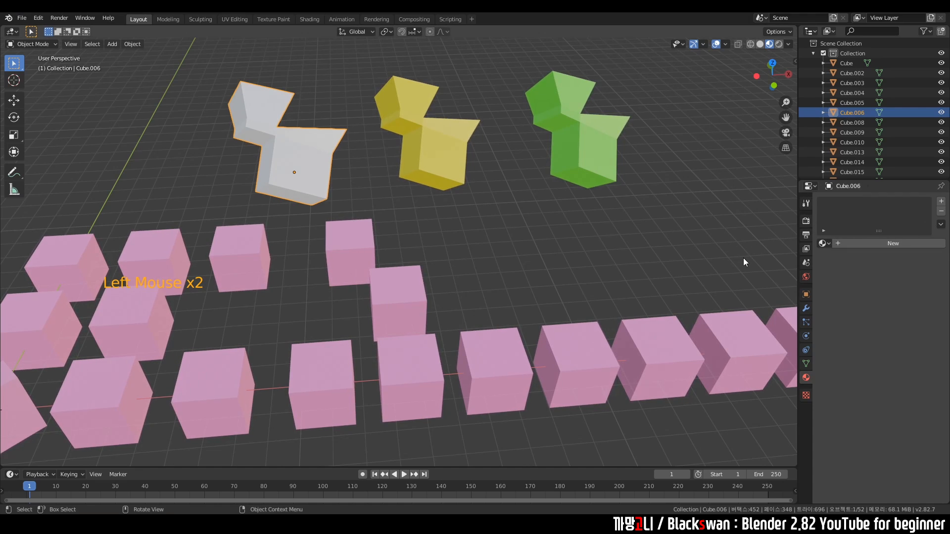
left_click(895, 247)
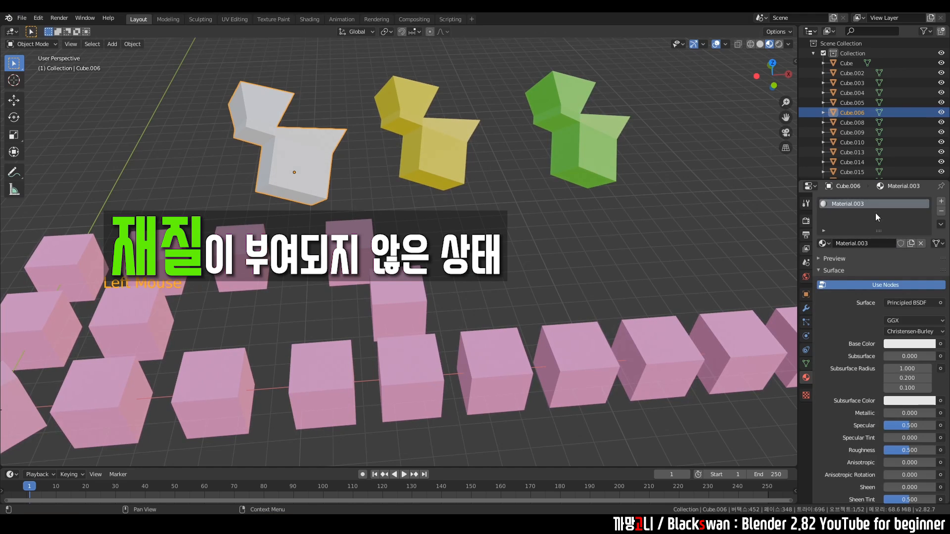
Step: Set the base color of the new material on Cube.006 to orange and clear the selection
left_click(897, 344)
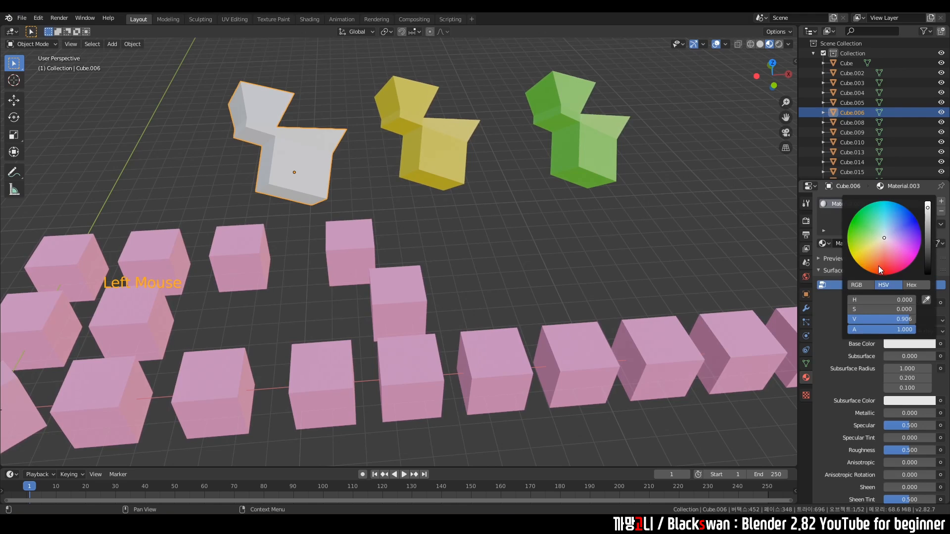
mouse_move(898, 233)
left_mouse_down()
mouse_move(904, 225)
mouse_move(868, 221)
mouse_move(868, 245)
mouse_move(891, 249)
mouse_move(888, 235)
mouse_move(883, 247)
mouse_move(896, 251)
left_mouse_up()
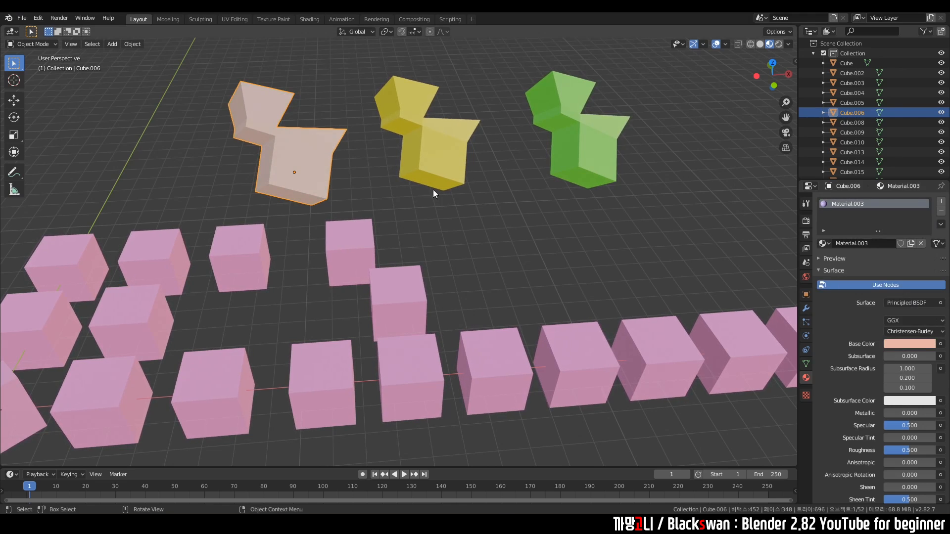
left_click(901, 345)
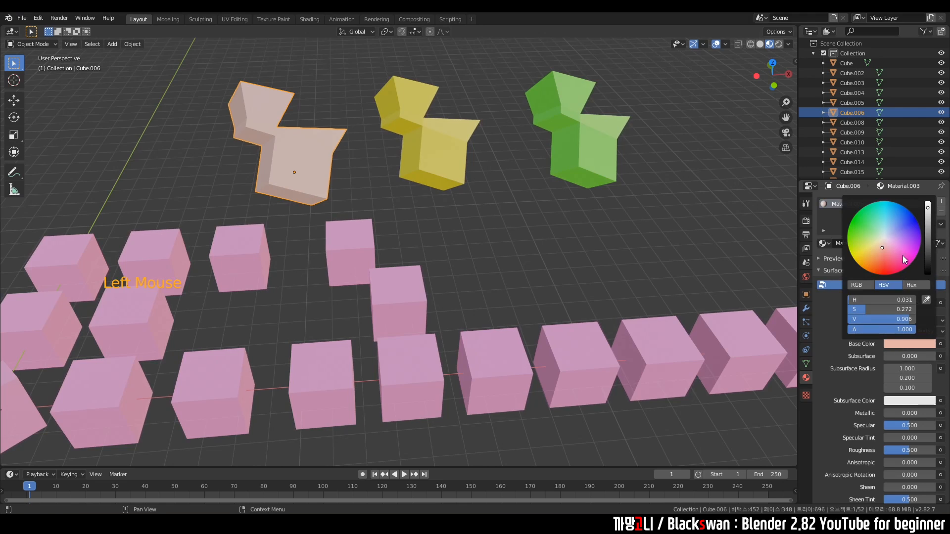
left_click(901, 243)
mouse_move(902, 227)
left_mouse_down()
mouse_move(864, 234)
mouse_move(874, 260)
mouse_move(899, 240)
mouse_move(873, 217)
left_mouse_up()
left_click_drag(890, 234, 868, 258)
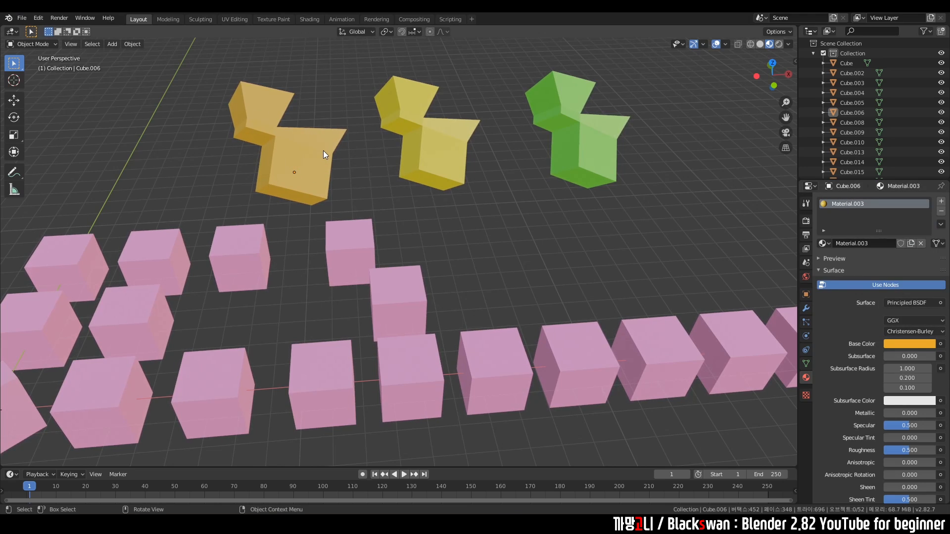
left_click(652, 120)
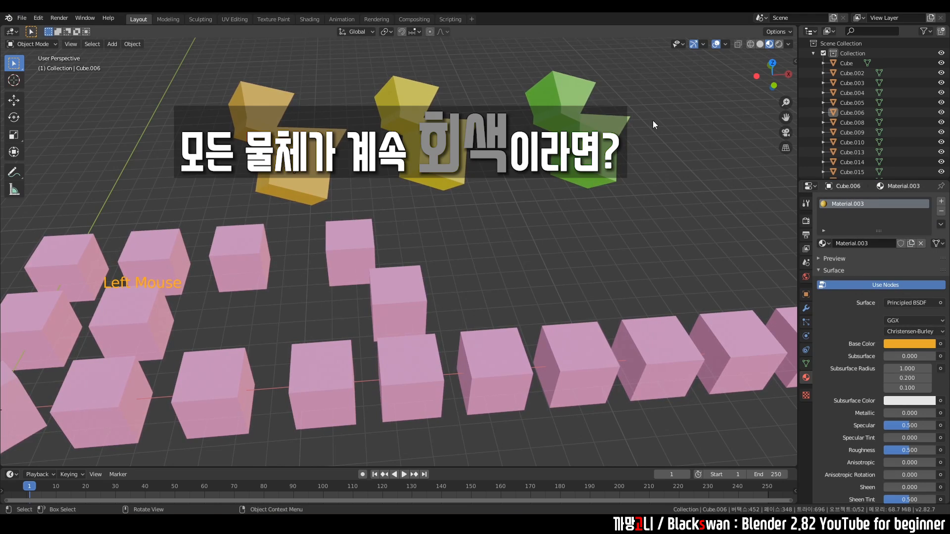
Step: Examine the objects from several angles in Solid viewport shading, and return to Material Preview shading
left_click(761, 44)
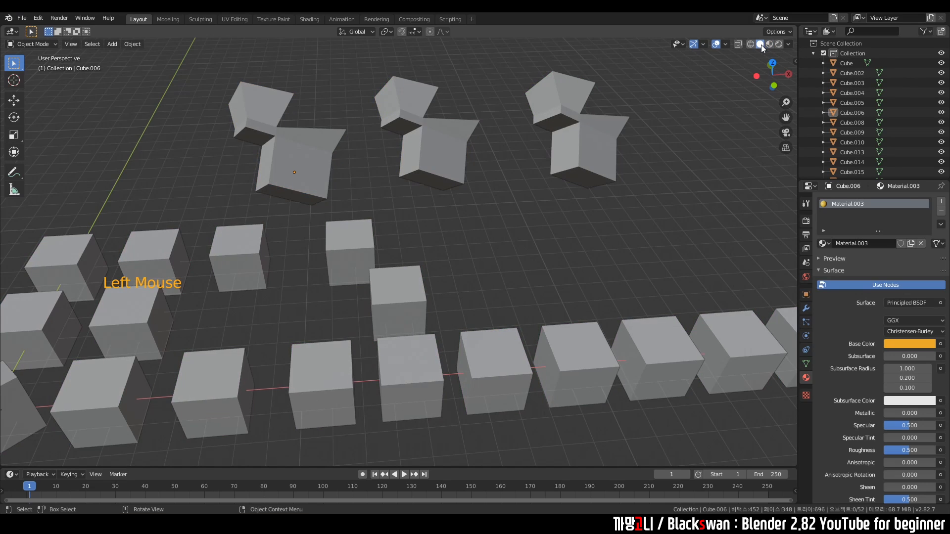
left_click(521, 210)
scroll(470, 228, "down", 3)
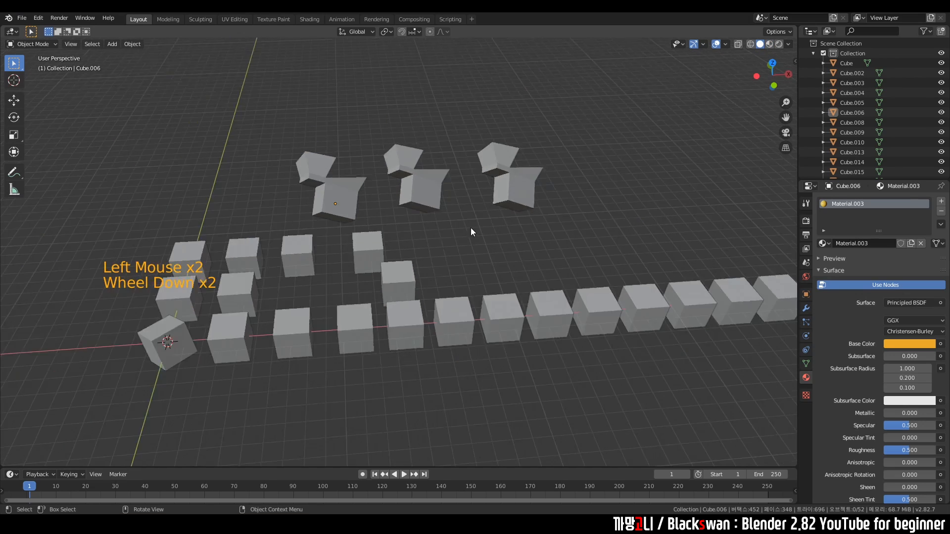
middle_click_drag(471, 228, 524, 218)
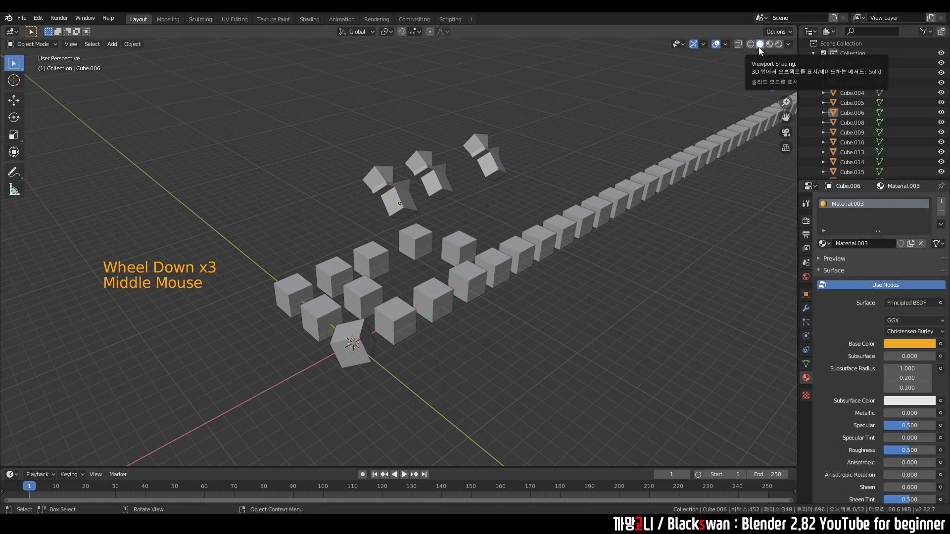
left_click(573, 245)
middle_click_drag(573, 245, 504, 250)
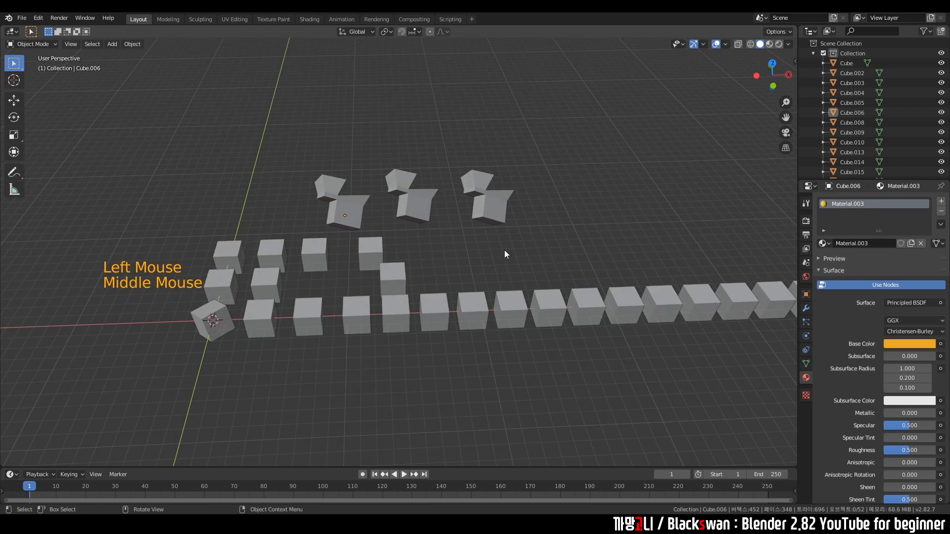
scroll(772, 75, "up", 2)
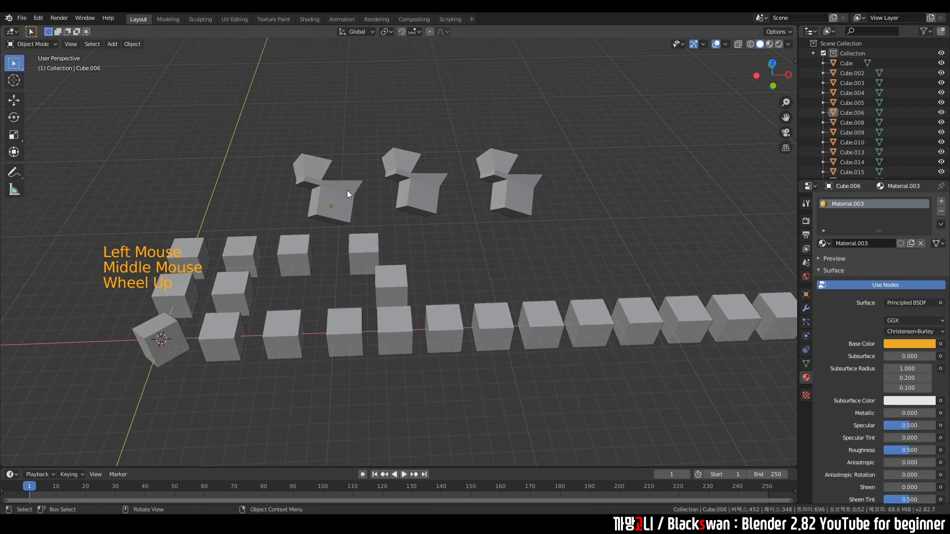
left_click(769, 44)
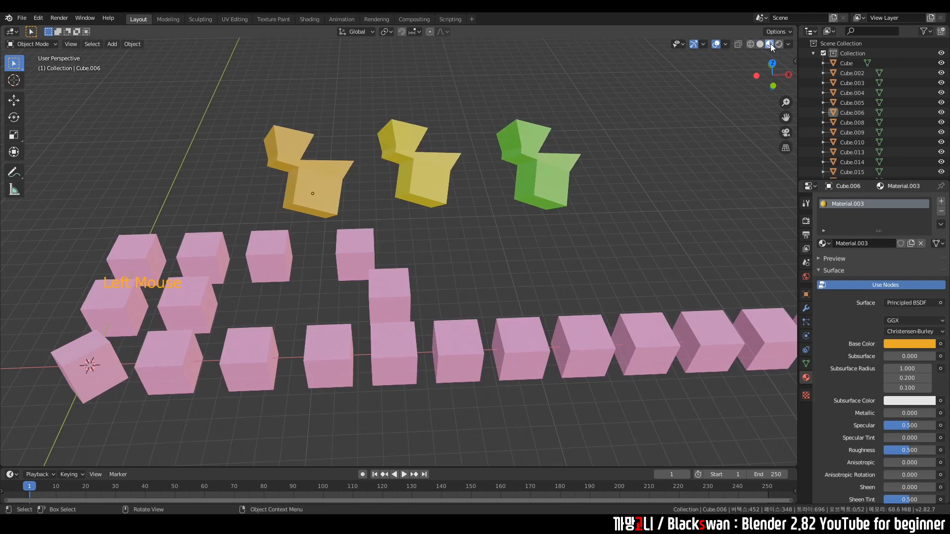
left_click(341, 183)
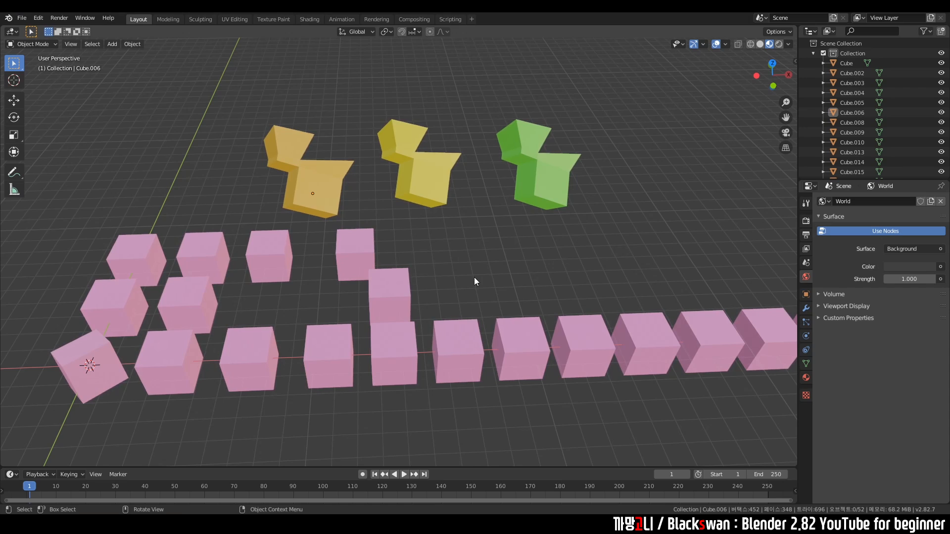
left_click(491, 237)
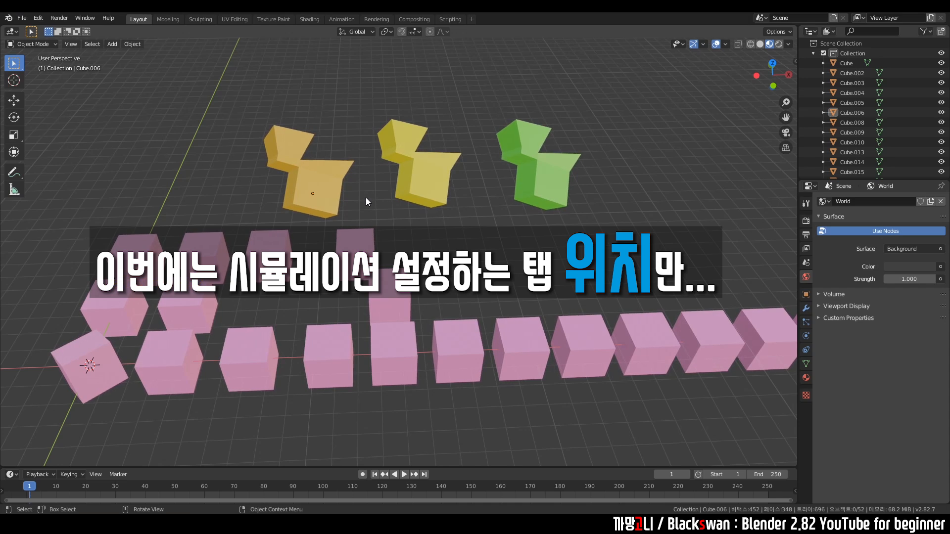
left_click(364, 201)
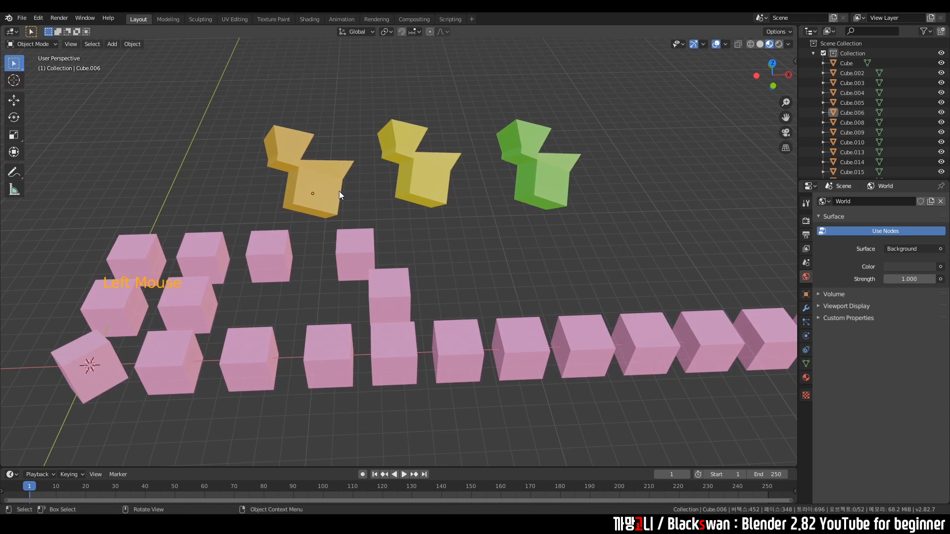
Step: Select the orange duck-like shape Cube.006 and show its physics options
left_click(367, 198)
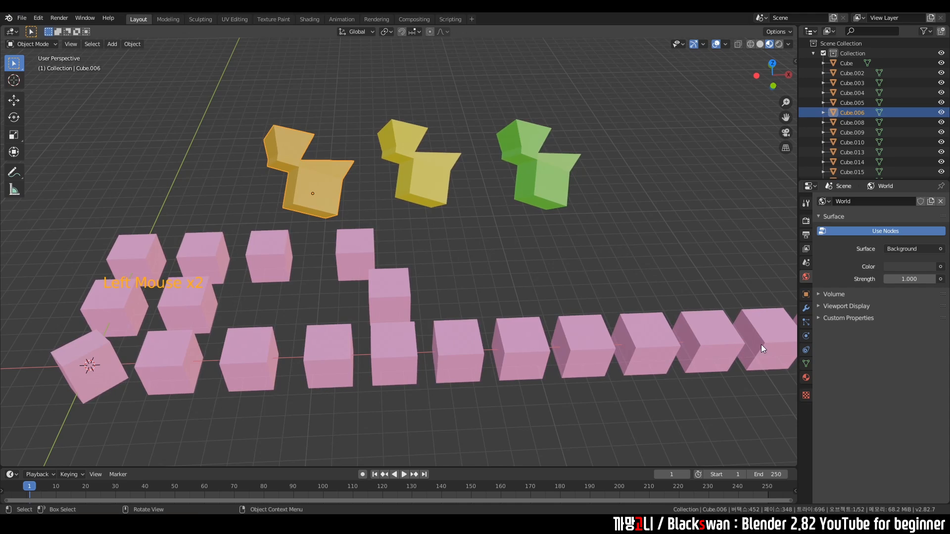
left_click(806, 337)
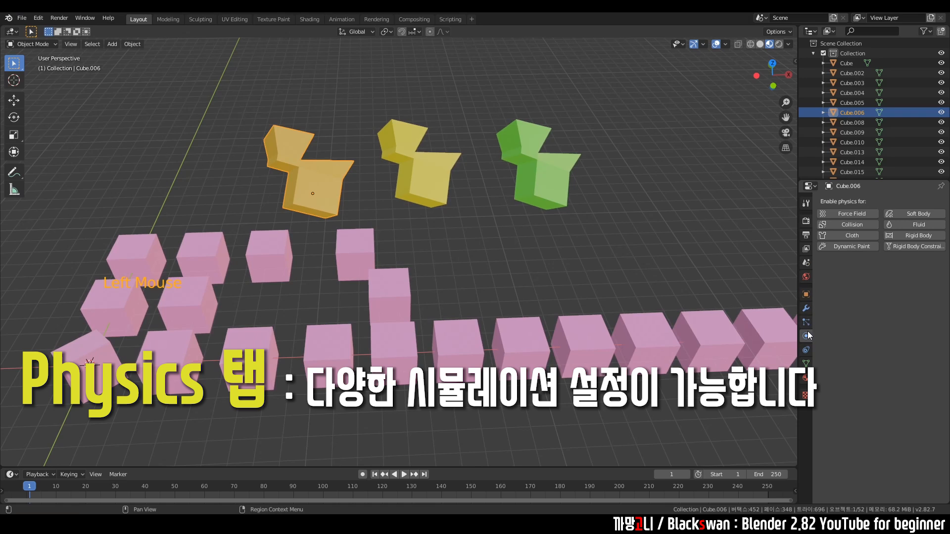
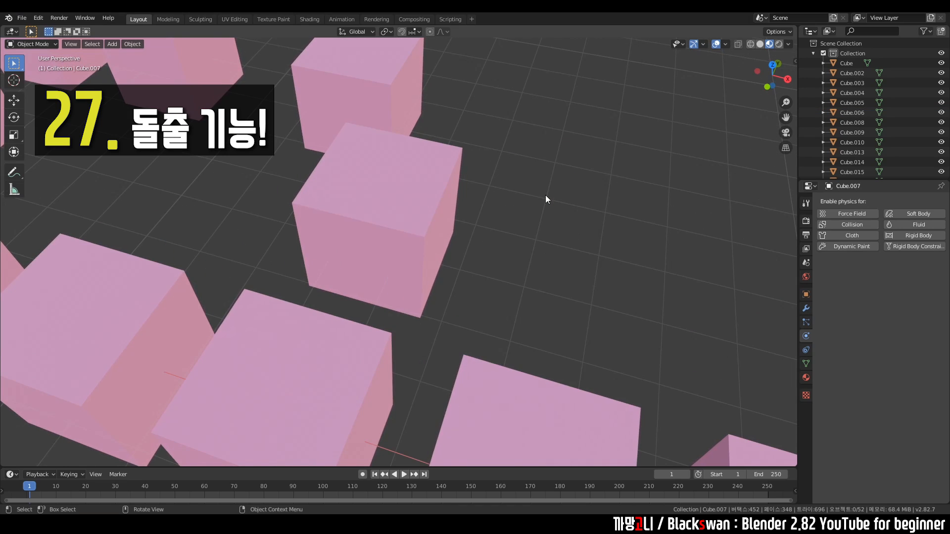
Step: Put the pink cube Cube.007 into Edit Mode with face selection enabled
left_click(533, 170)
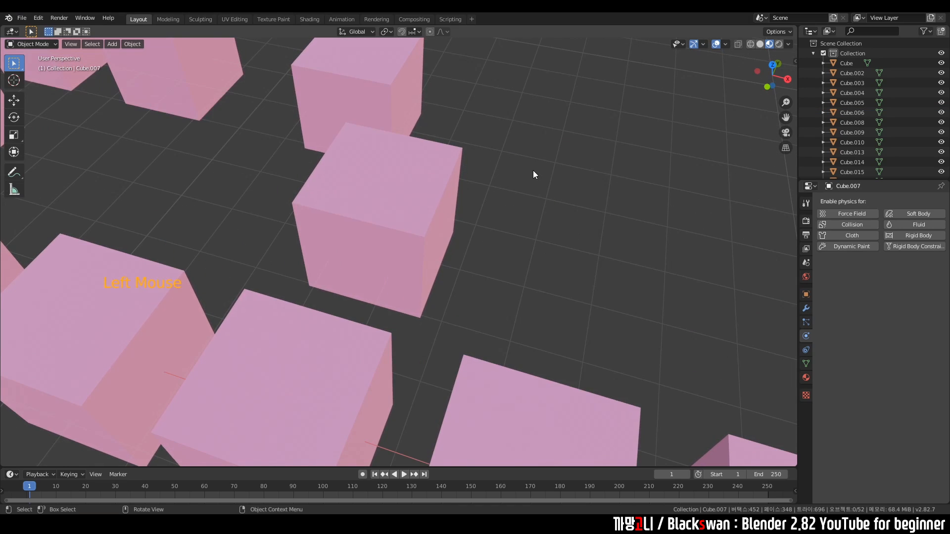
left_click(410, 187)
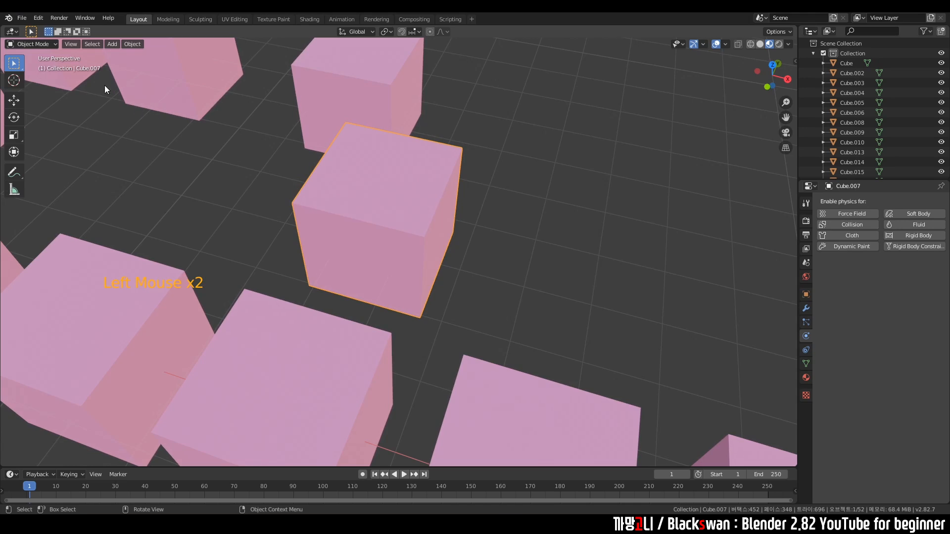
left_click(49, 45)
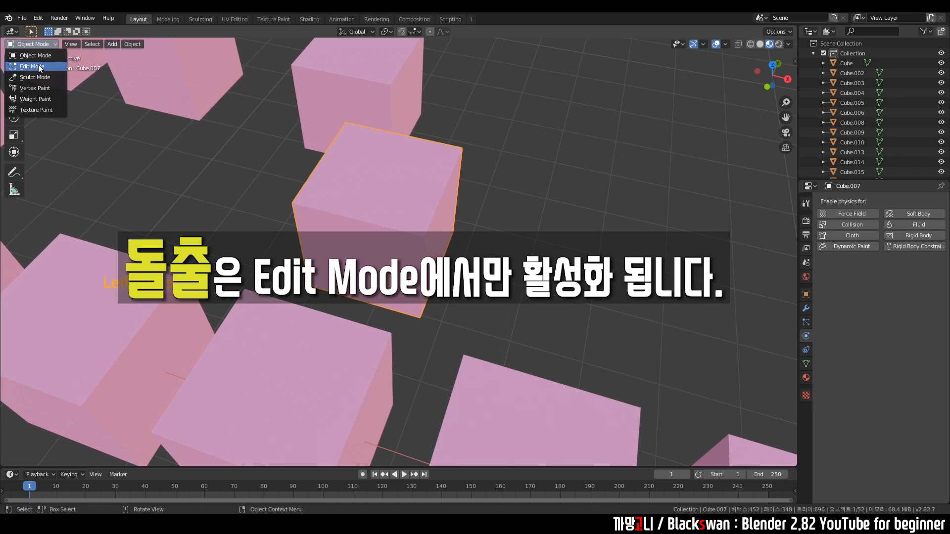
left_click(39, 65)
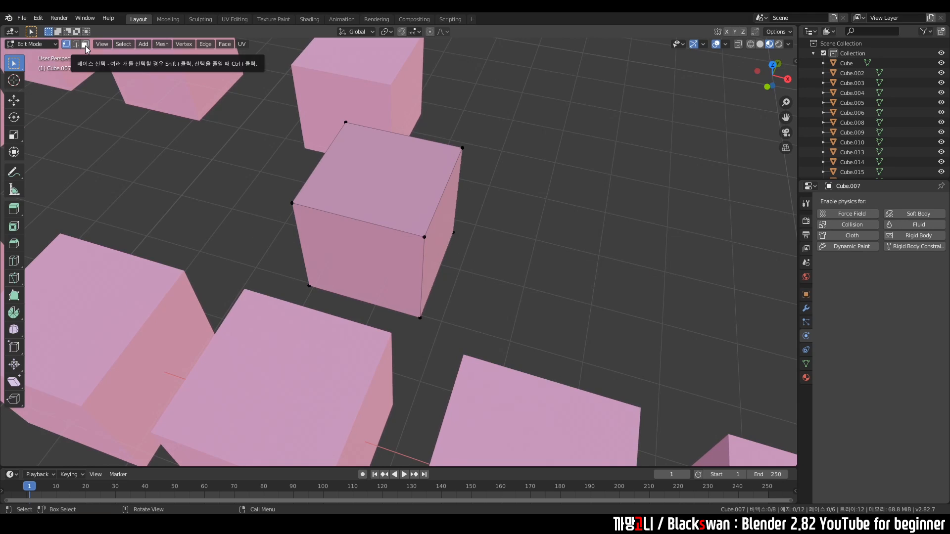
double_click(85, 45)
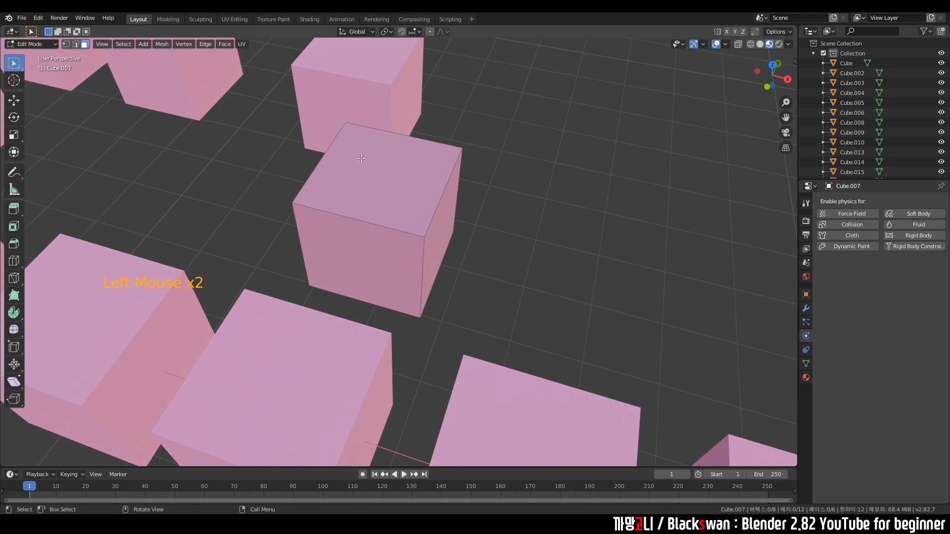
Step: Extrude the cube's side face facing the positive X direction outward with the Extrude Region tool
left_click(440, 214)
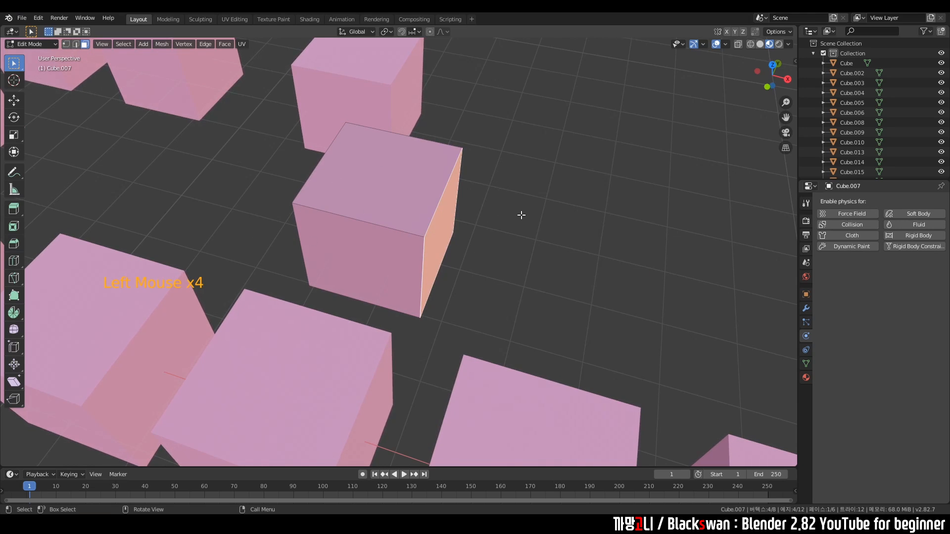
mouse_move(520, 215)
middle_mouse_down()
mouse_move(505, 208)
mouse_move(504, 218)
middle_mouse_up()
scroll(505, 218, "up", 3)
left_click(485, 189)
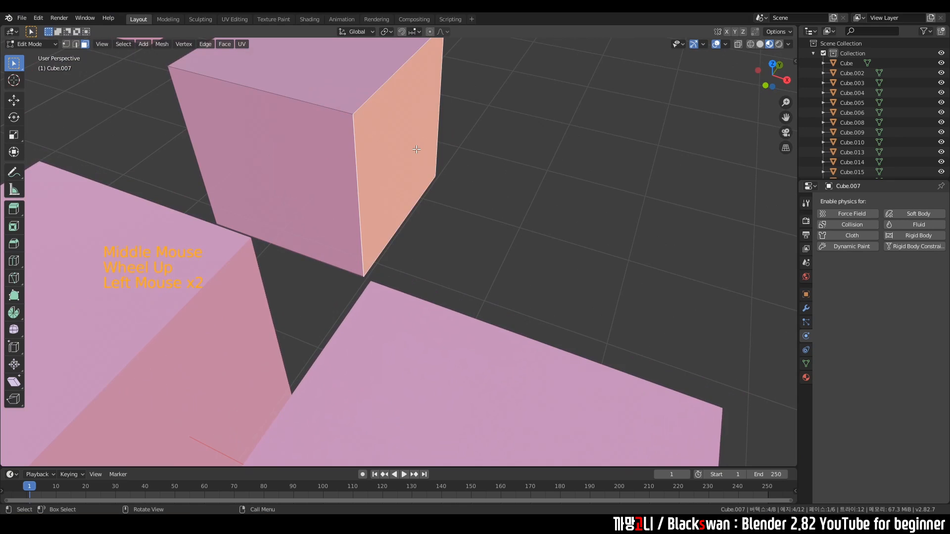
middle_click_drag(460, 153, 467, 168)
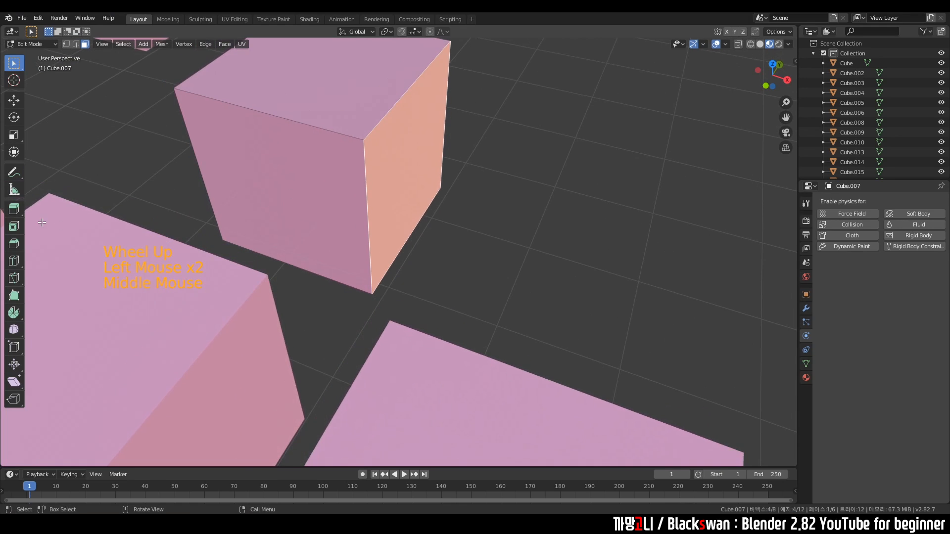
left_click(16, 213)
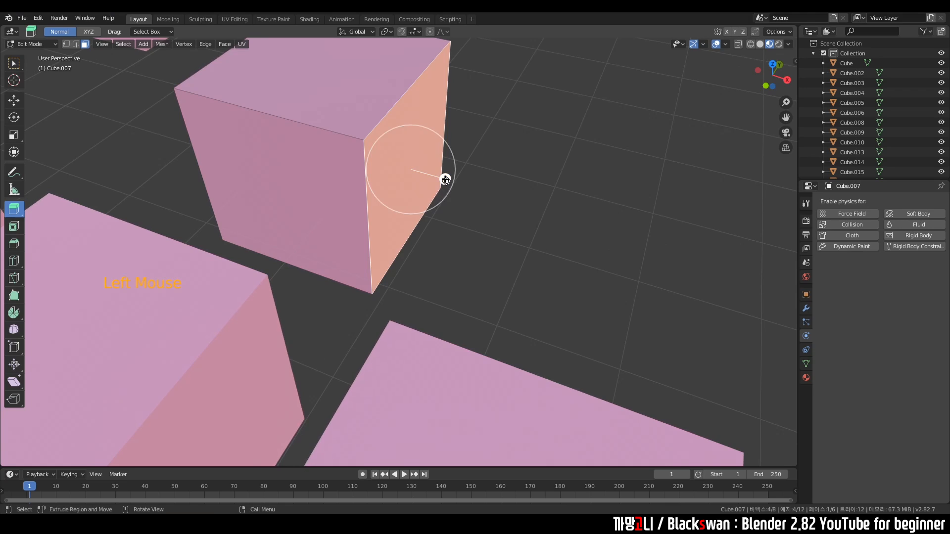
left_click_drag(446, 179, 525, 202)
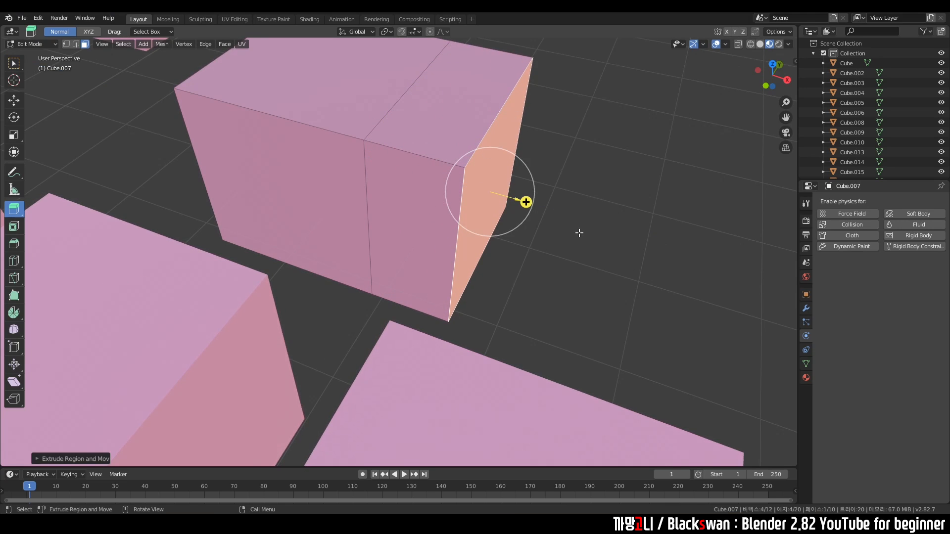
Step: Extrude the top face of the newly added segment upward, clear the selection and return to the selection tool
scroll(549, 242, "down", 3)
middle_click_drag(534, 170, 452, 280, "shift")
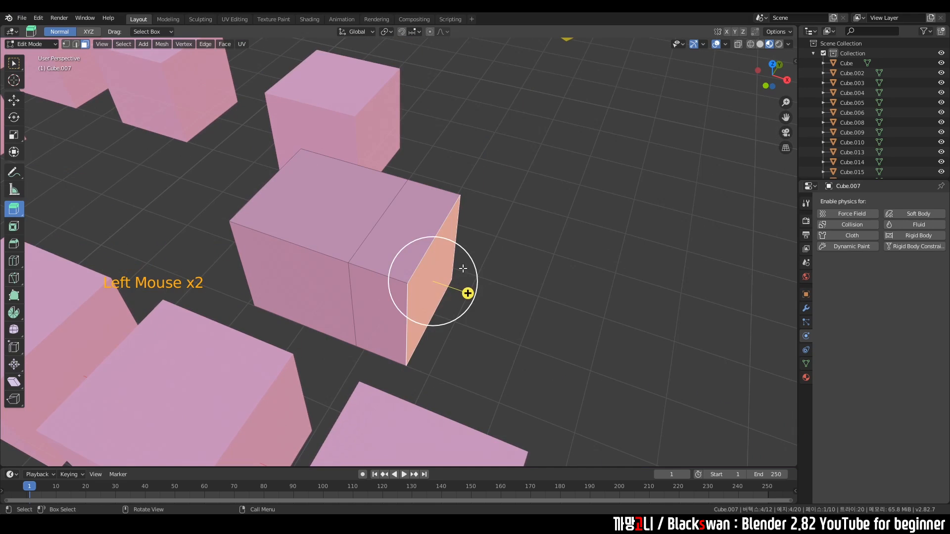
left_click(421, 220)
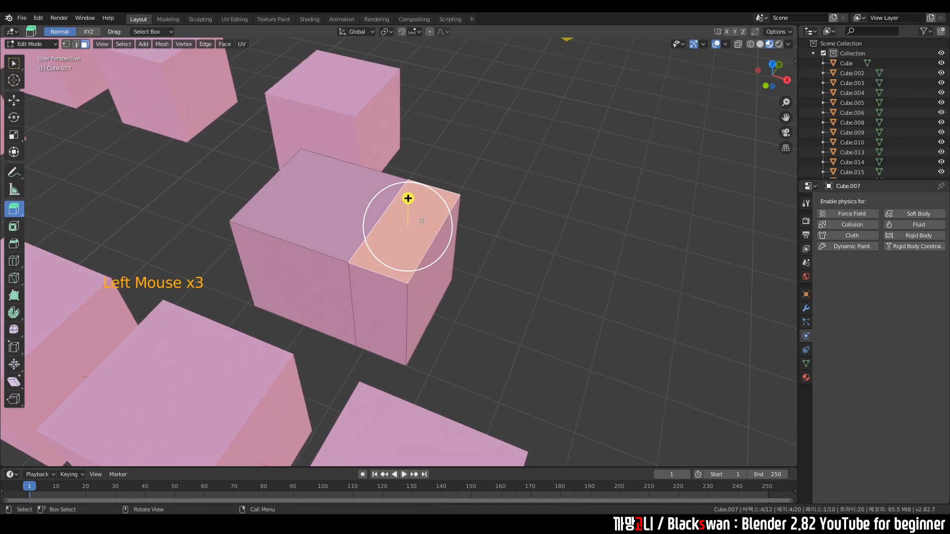
left_click(409, 197)
left_click_drag(410, 197, 409, 127)
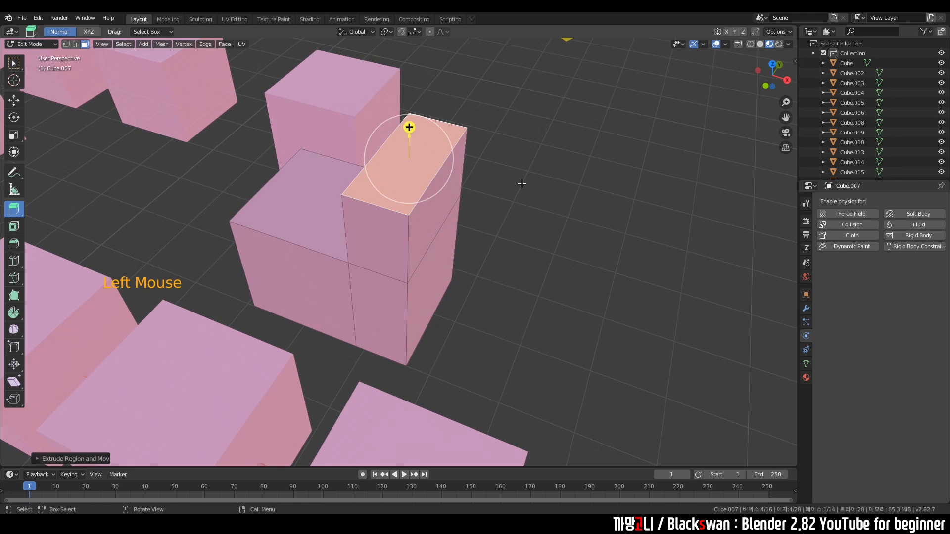
double_click(514, 158)
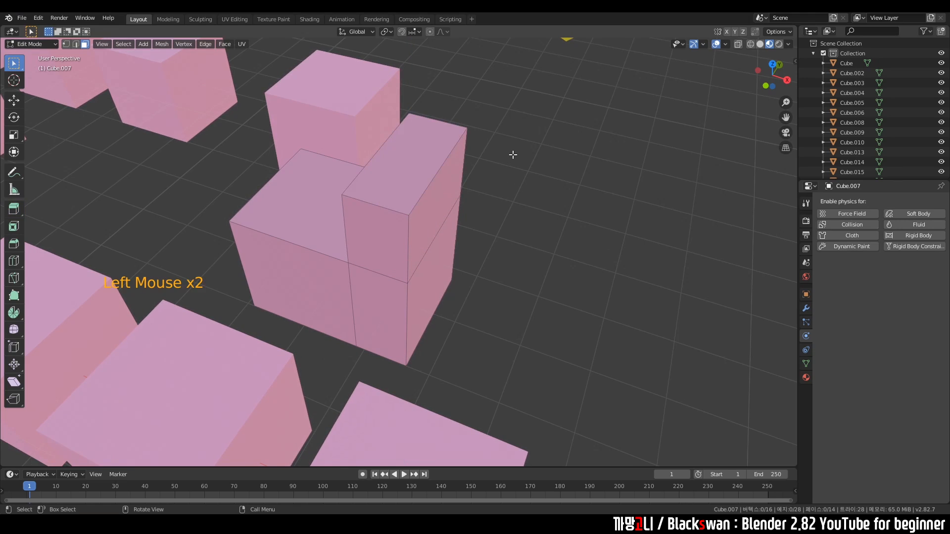
Step: Extrude the raised block's top face upward again and extend the new block's outer side face outward in two segments
left_click(413, 161)
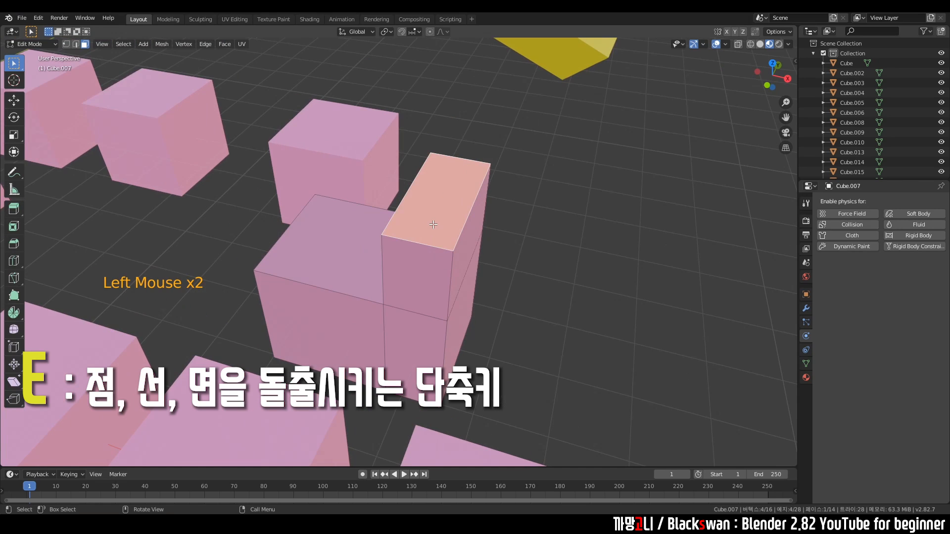
key("e")
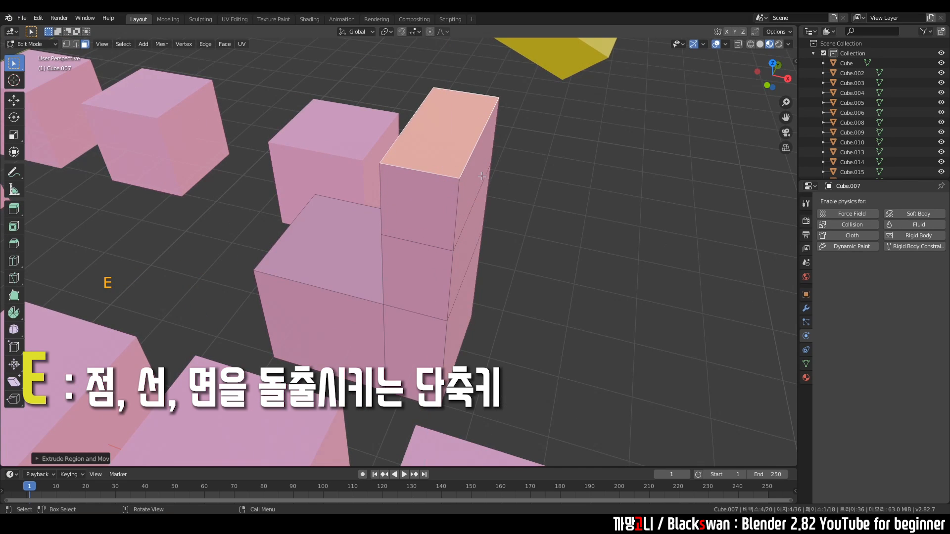
left_click(482, 177)
key("e")
key("e")
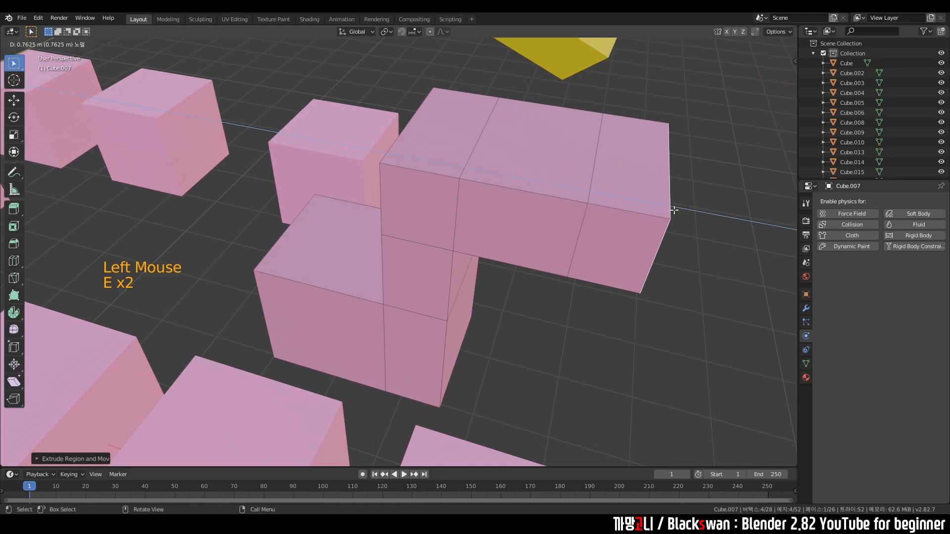
Step: Extrude the top face of the outermost segment upward and clear the selection
left_click(627, 192)
key("e")
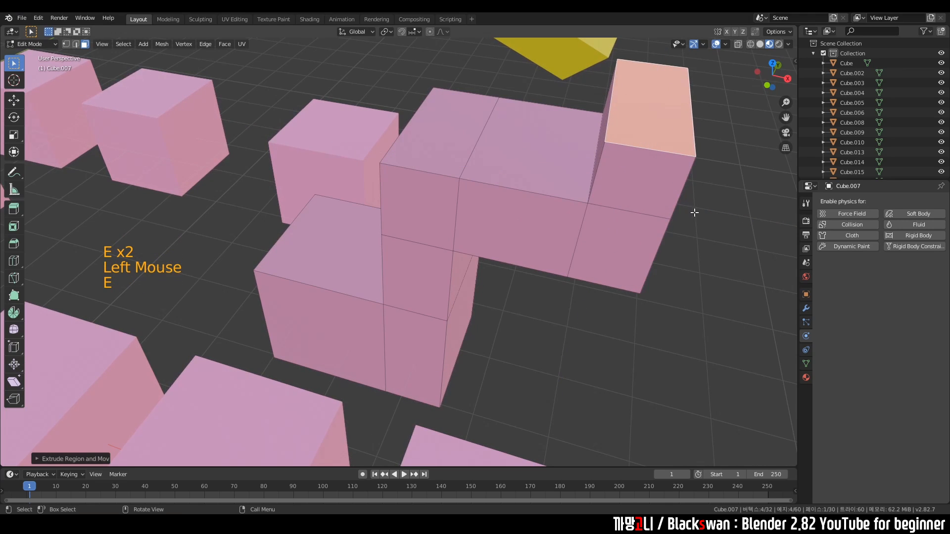
left_click(597, 335)
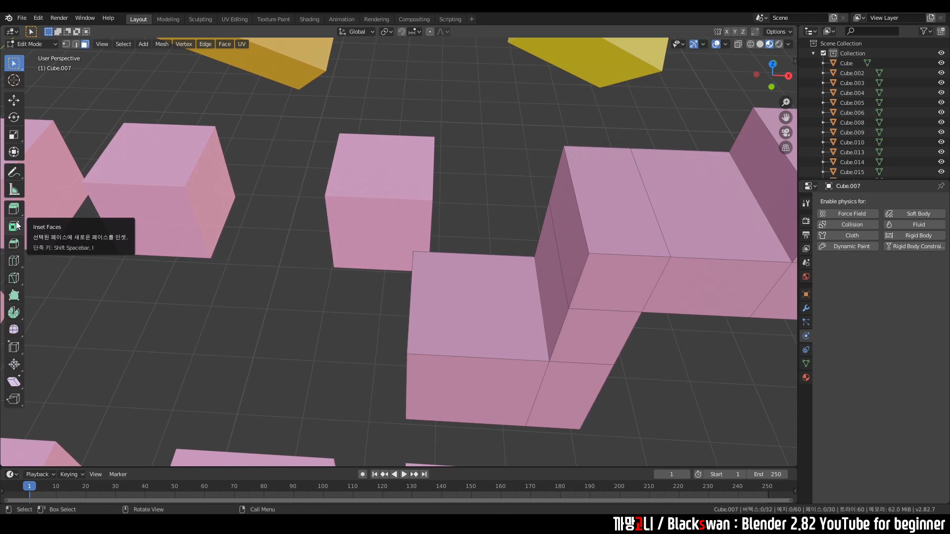
Step: Select the lower outer side face of the arm's end segment on Cube.007
left_click(396, 301)
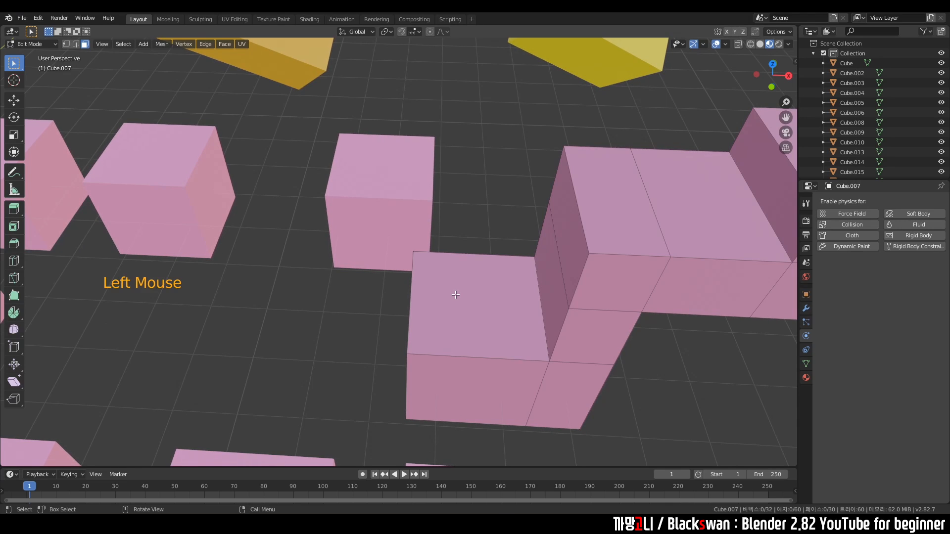
left_click(449, 293)
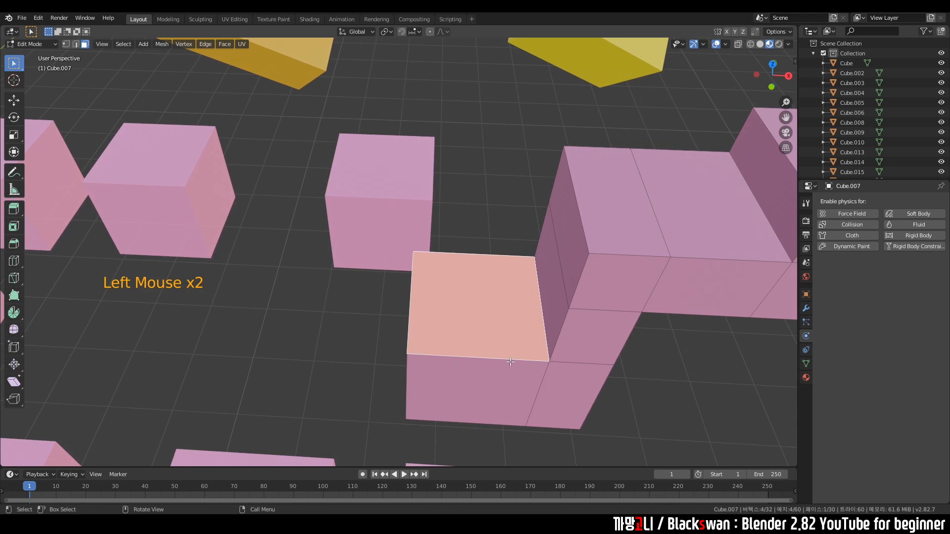
left_click(486, 392)
middle_click_drag(487, 392, 543, 352)
left_click(364, 250)
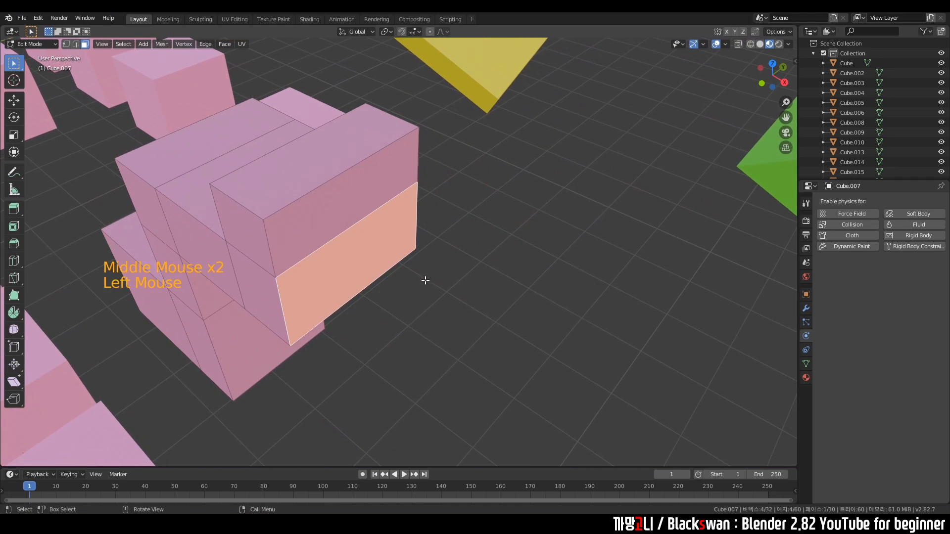
middle_click_drag(424, 278, 450, 272)
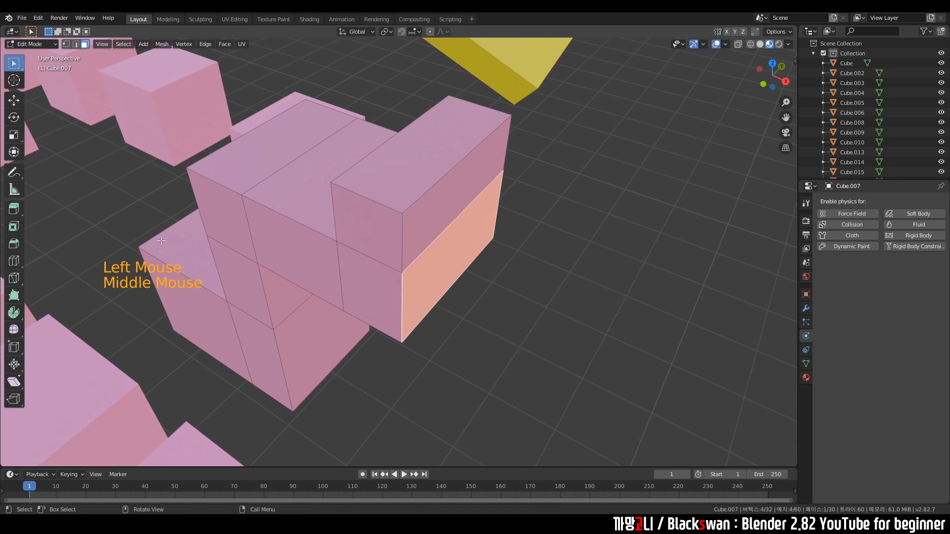
Step: Inset the selected side face with the Inset Faces tool and undo the inset
left_click(13, 226)
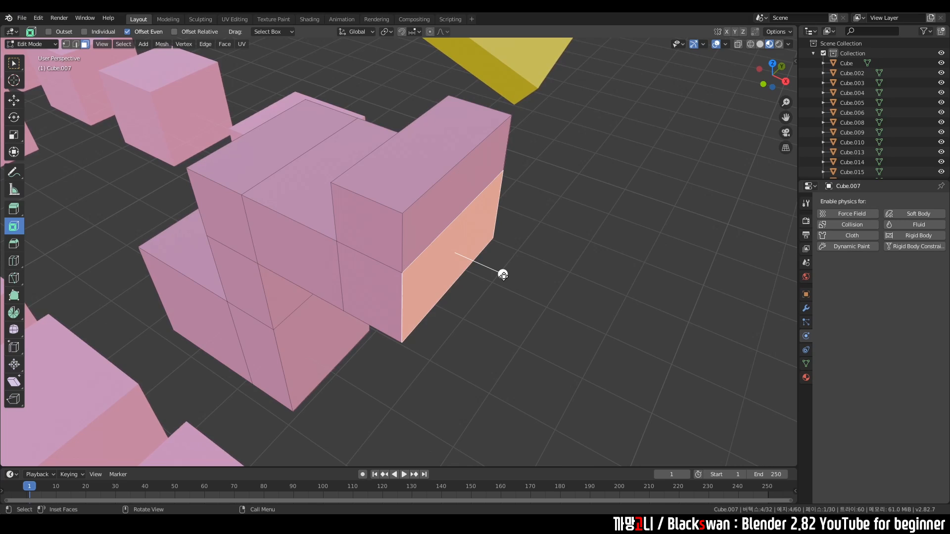
left_click_drag(503, 275, 422, 251)
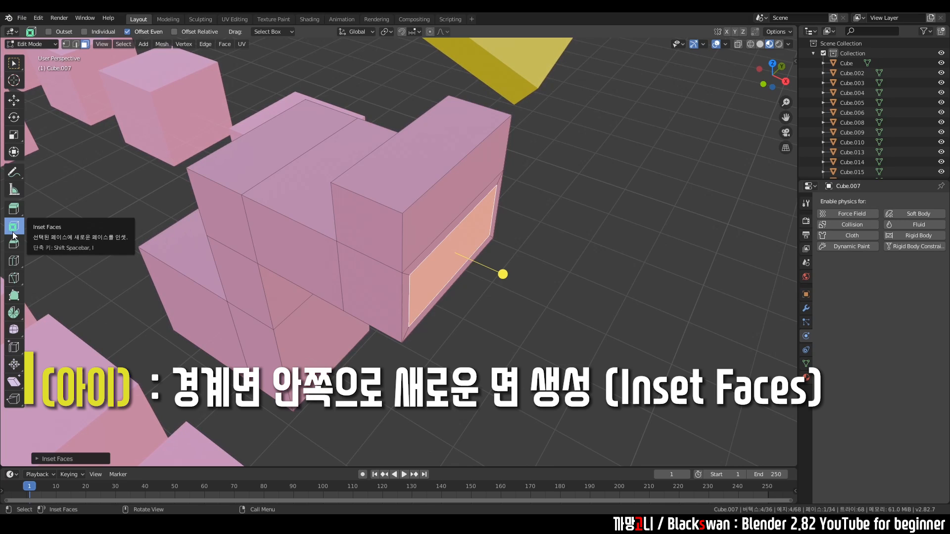
left_click(560, 277)
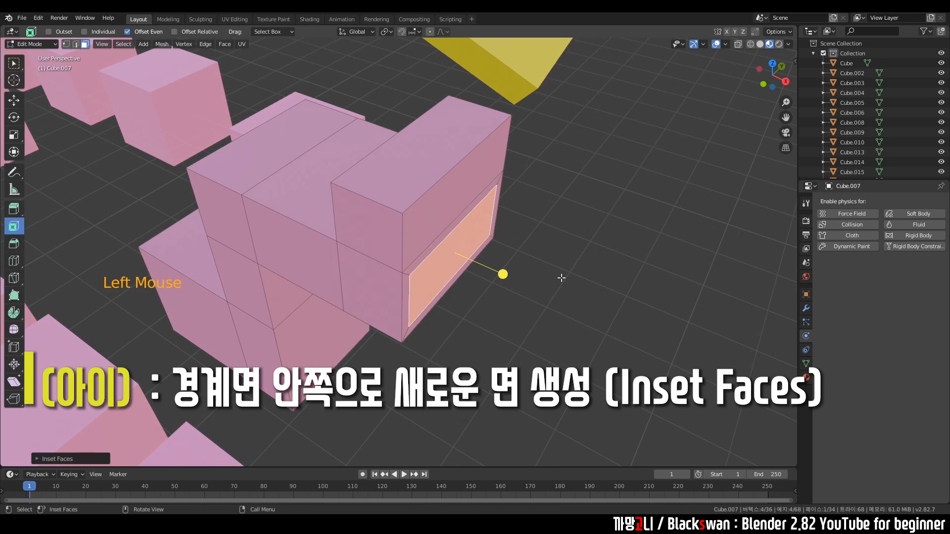
key("ctrl+z")
key("ctrl+z")
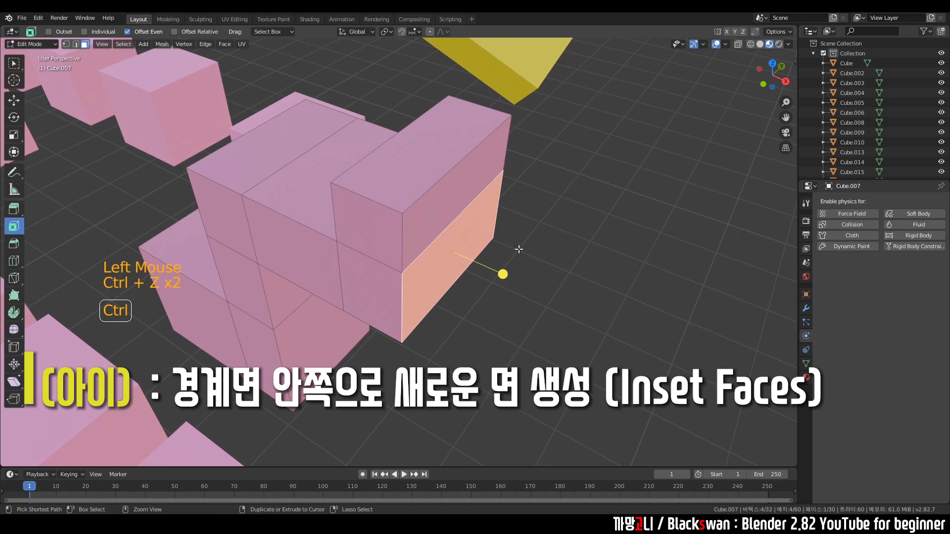
Step: Inset the arm's lower outer side face and extrude the inner face outward into a narrower block
double_click(516, 246)
key("i")
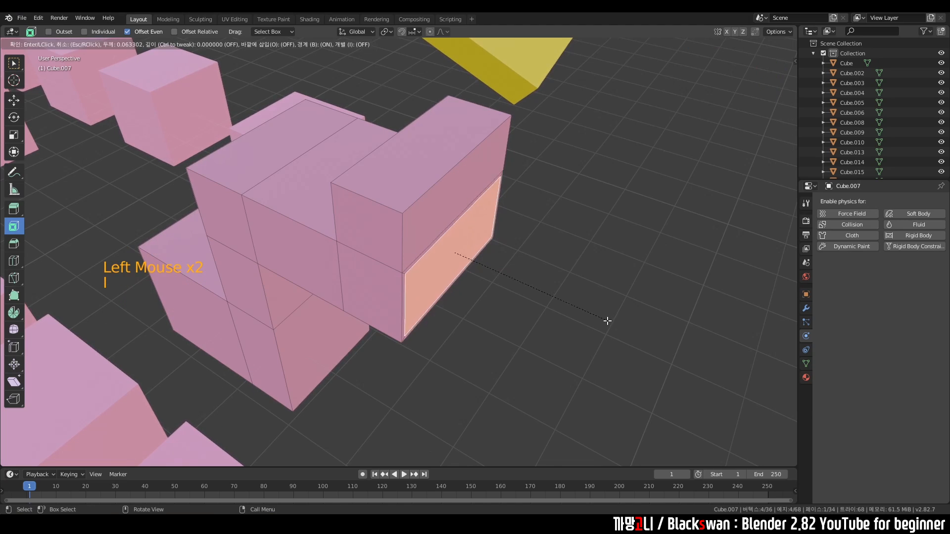
left_click(598, 315)
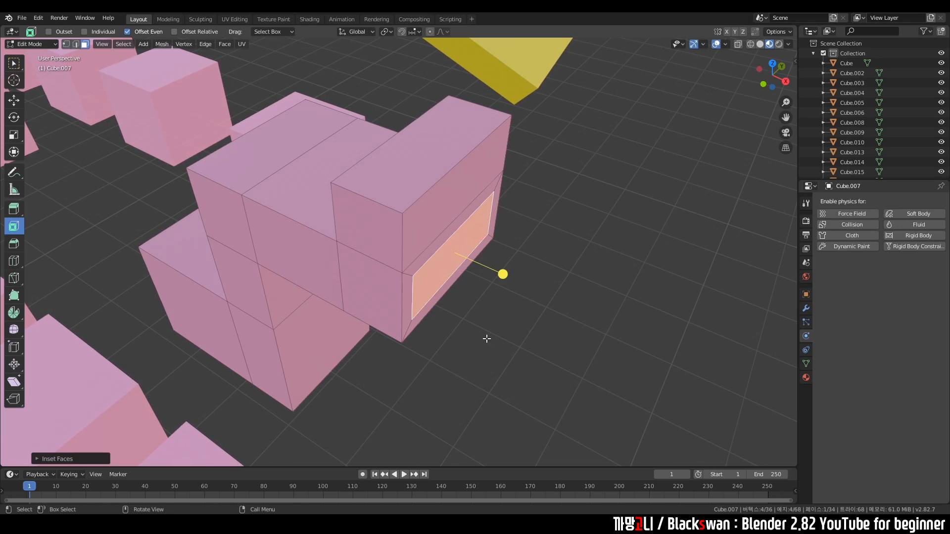
key("e")
left_click(538, 366)
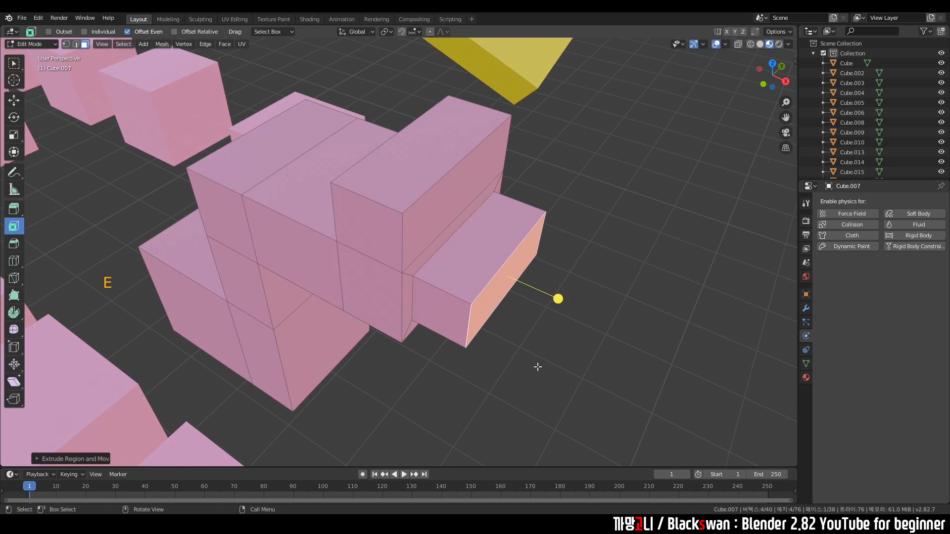
Step: Inset the narrow block's end face, extrude it outward into a smaller block, and start another inset on its end
mouse_move(597, 341)
middle_mouse_down()
mouse_move(589, 329)
mouse_move(609, 335)
middle_mouse_up()
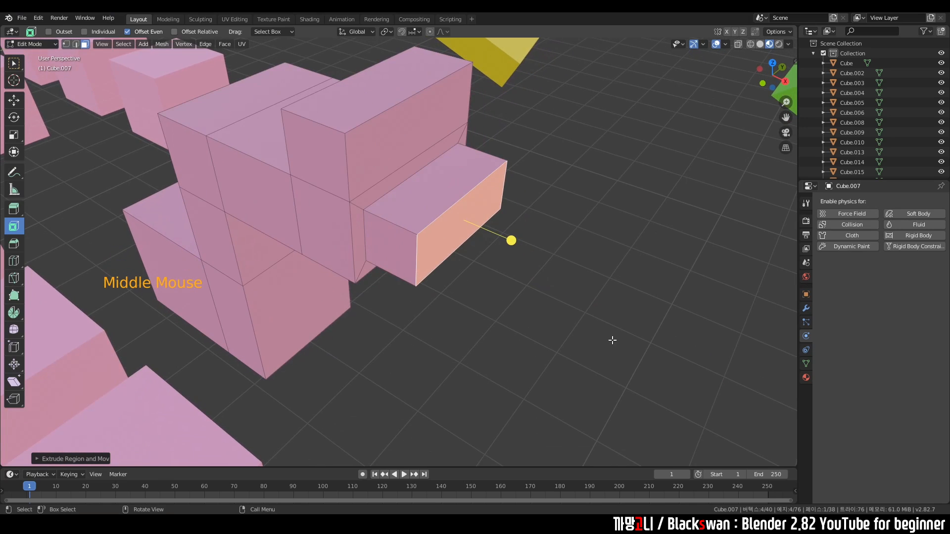
key("i")
left_click(599, 332)
key("e")
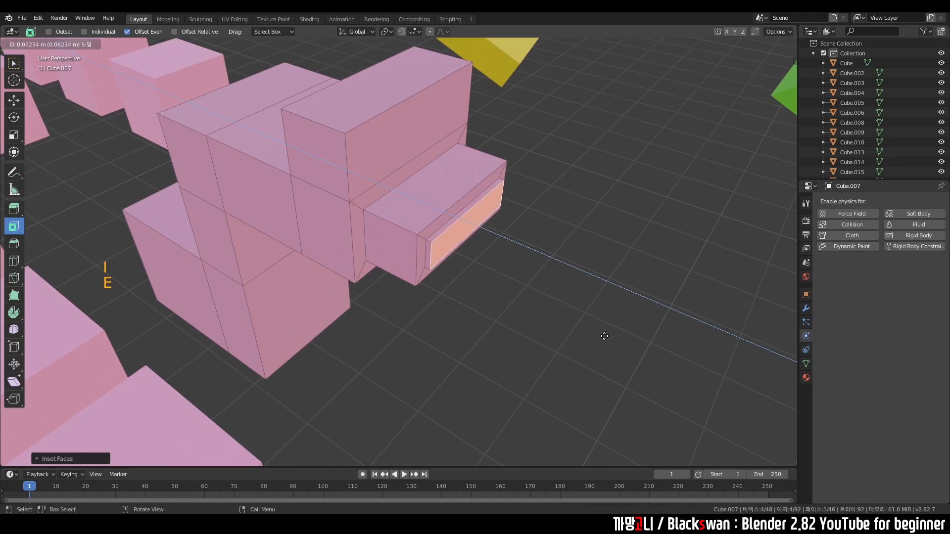
left_click(551, 256)
key("i")
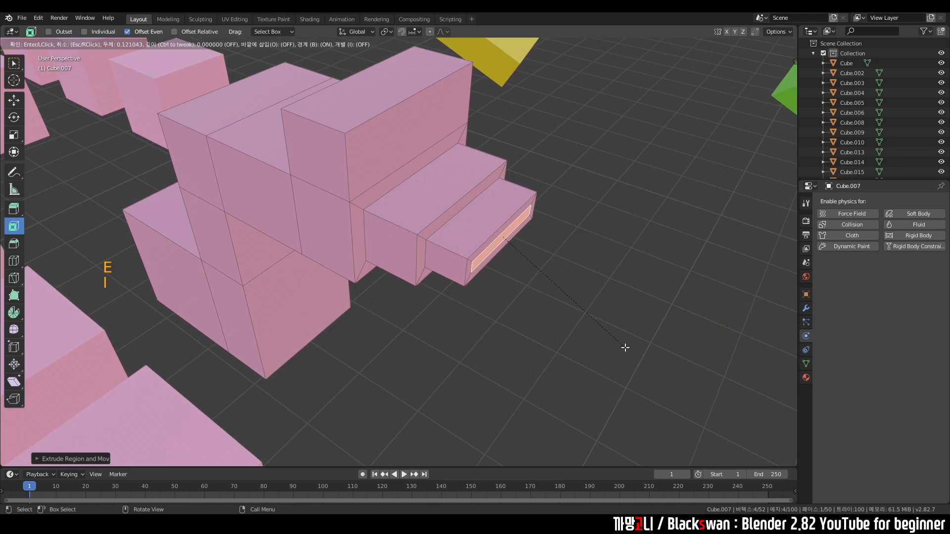
Step: Inset the arm's end face by about 0.12 and extrude the inset face outward into another, smaller block
left_click(626, 347)
key("e")
left_click(680, 363)
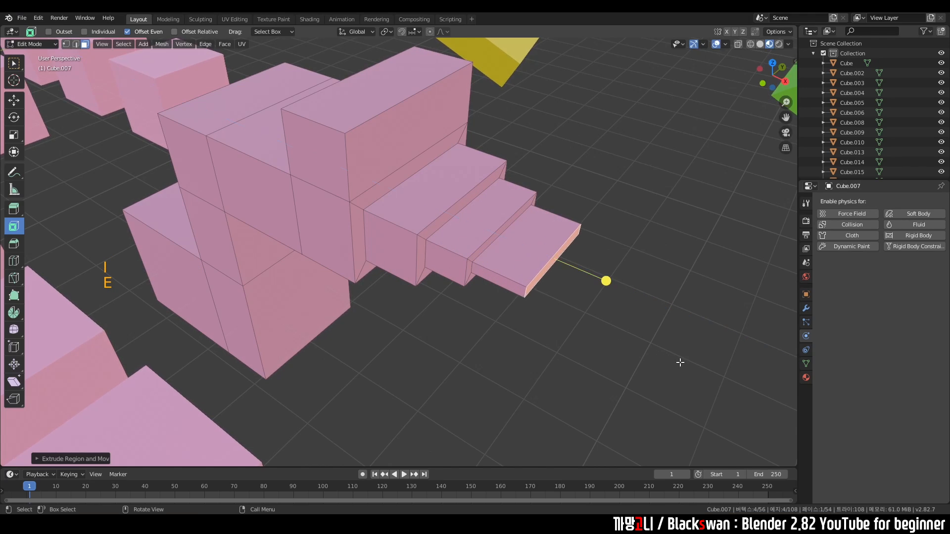
Step: Build a two-tier column on the top face of the arm's last block by insetting and extruding it upward twice
left_click(639, 316)
key("i")
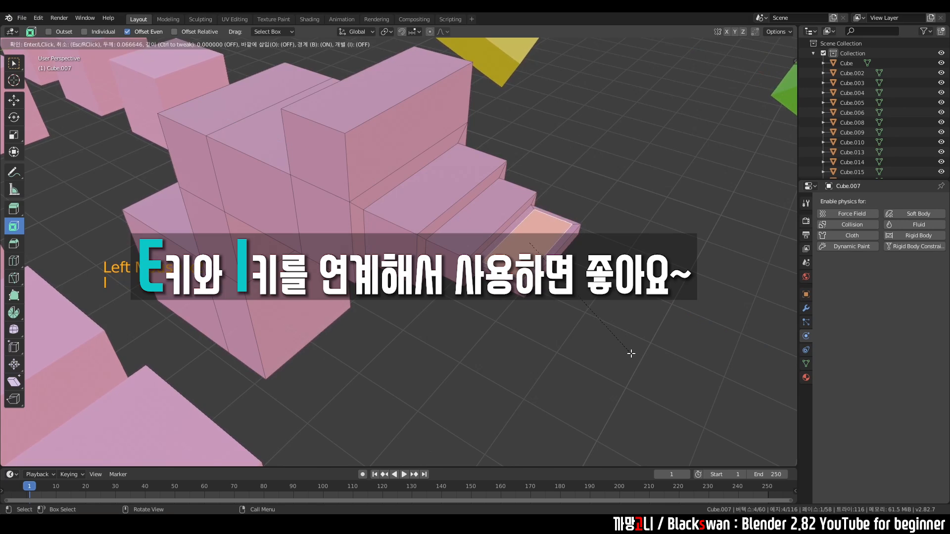
key("e")
key("i")
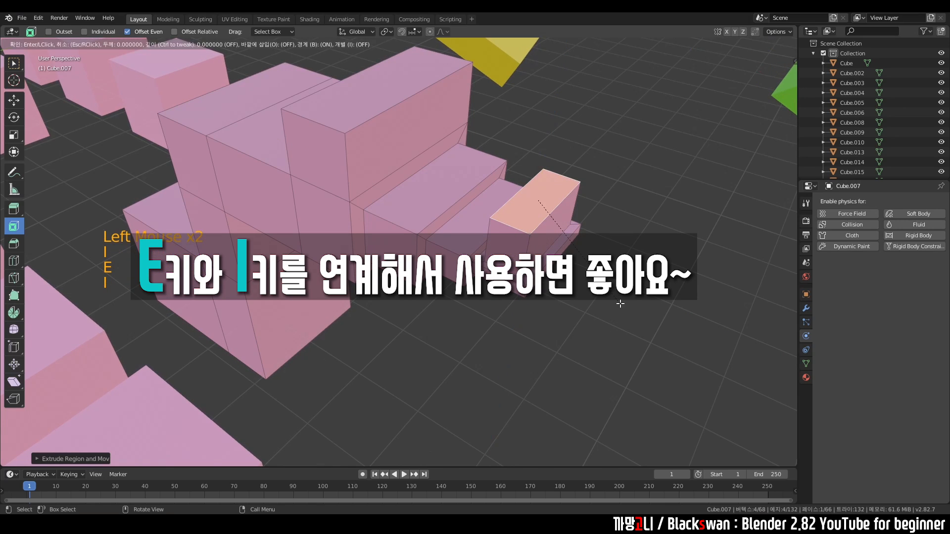
left_click(618, 297)
key("e")
left_click(608, 231)
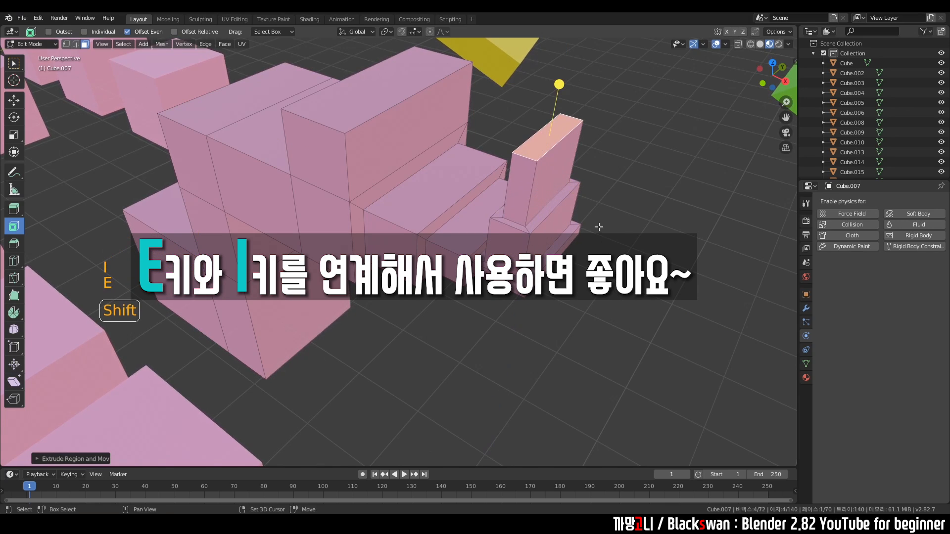
Step: Flare the column by extruding its top face and scaling it up, and extrude the widened face upward into a head
middle_click_drag(598, 227, 720, 381, "shift")
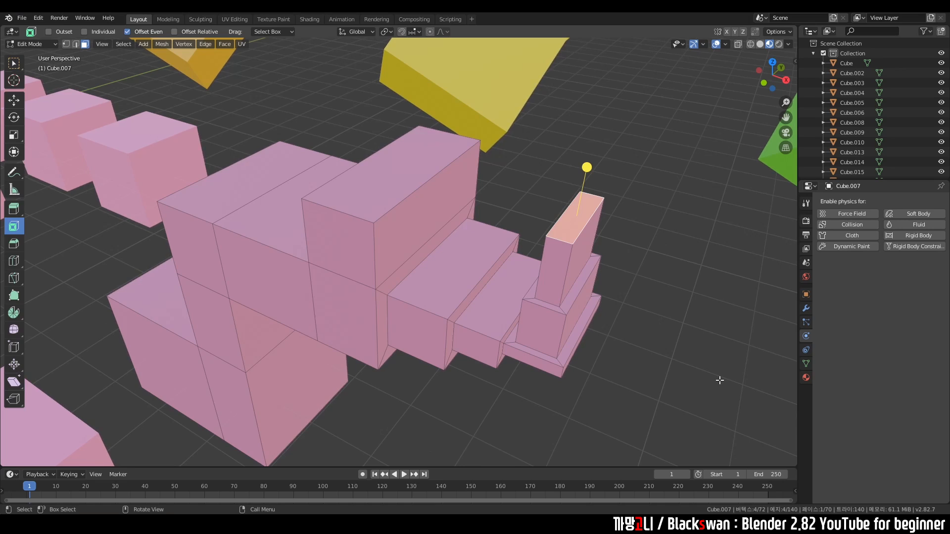
key("e")
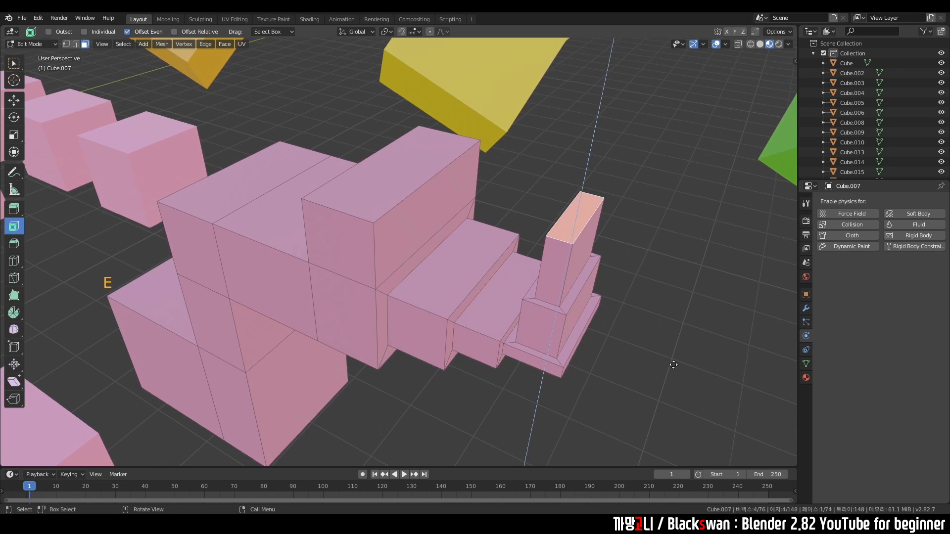
left_click(670, 326)
key("s")
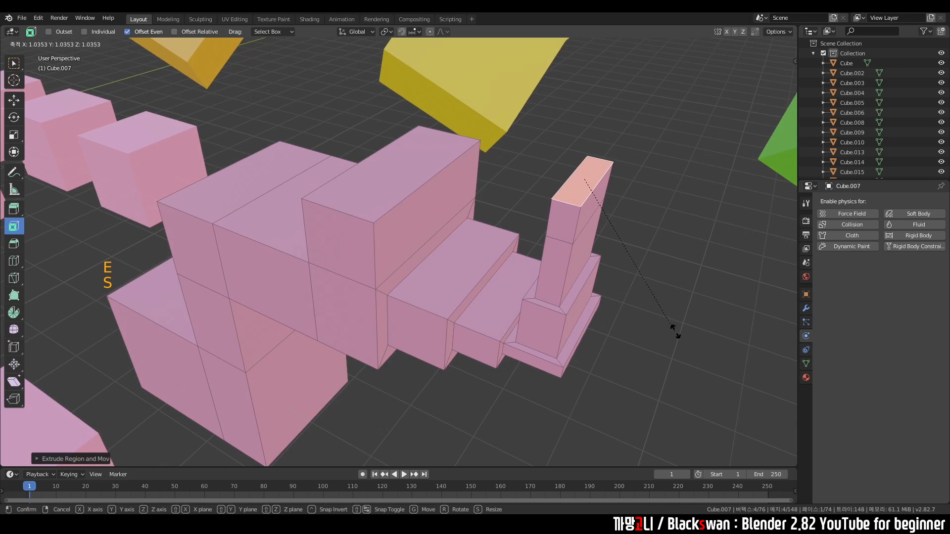
left_click(791, 426)
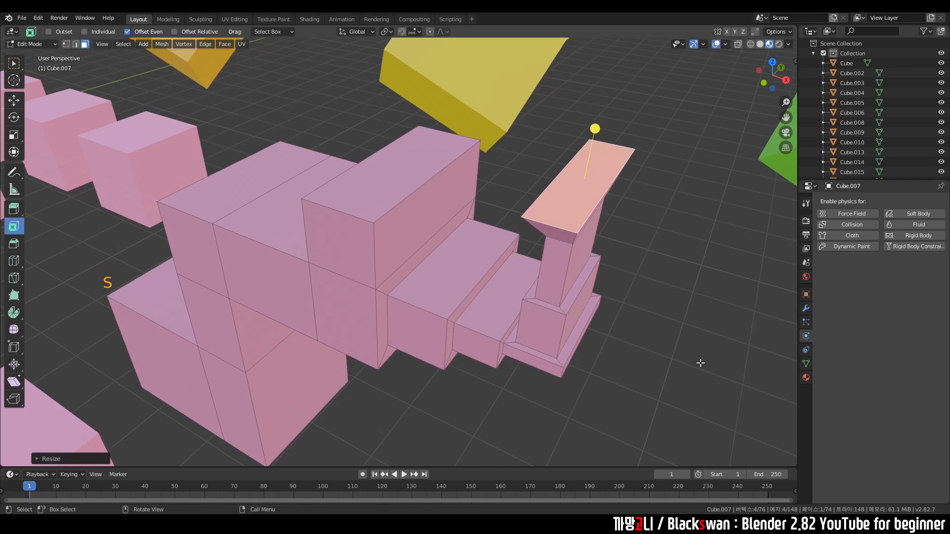
key("e")
left_click(681, 305)
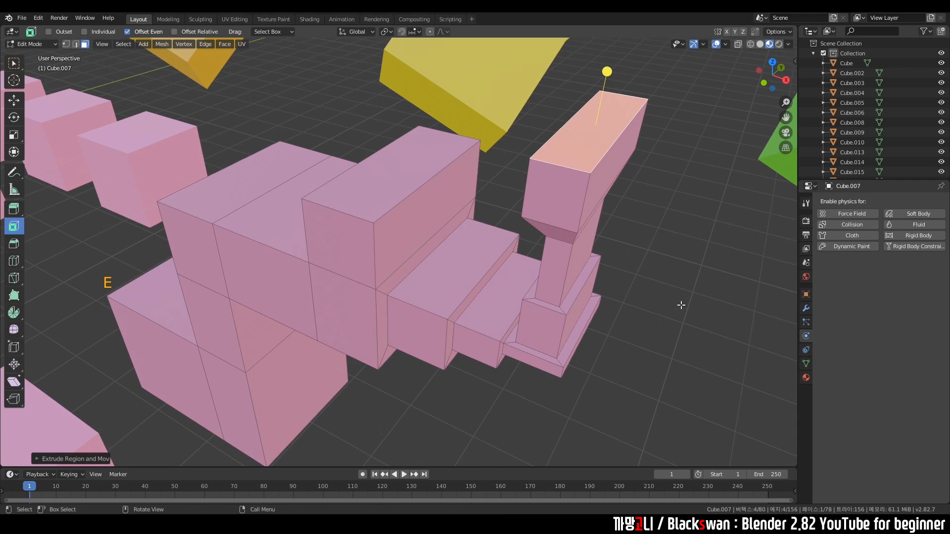
Step: Extrude the head's top face a short distance upward and scale it down to form a tapered cap
key("ctrl+z")
key("e")
left_click(711, 311)
key("s")
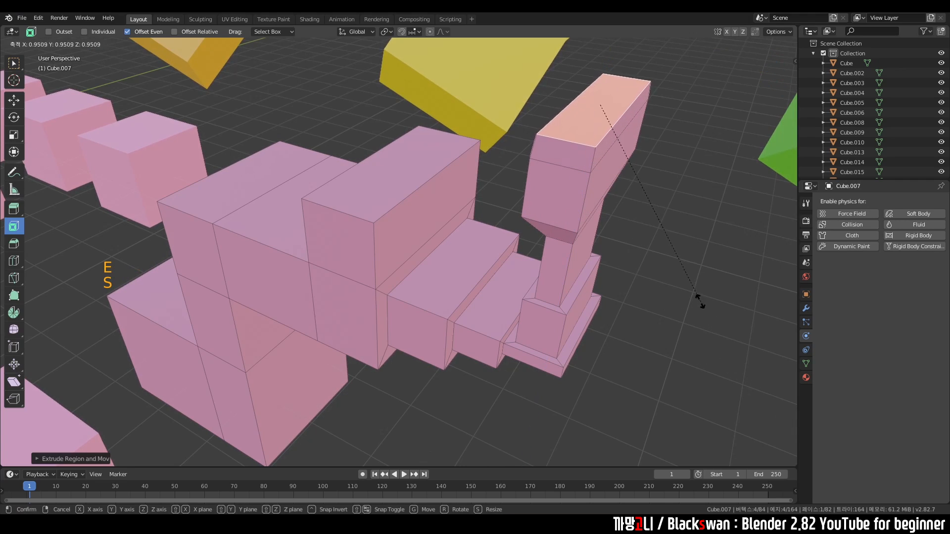
left_click(668, 268)
Step: Inset and extrude the tapered cap's top face upward into a narrow block, and return to Object Mode
key("i")
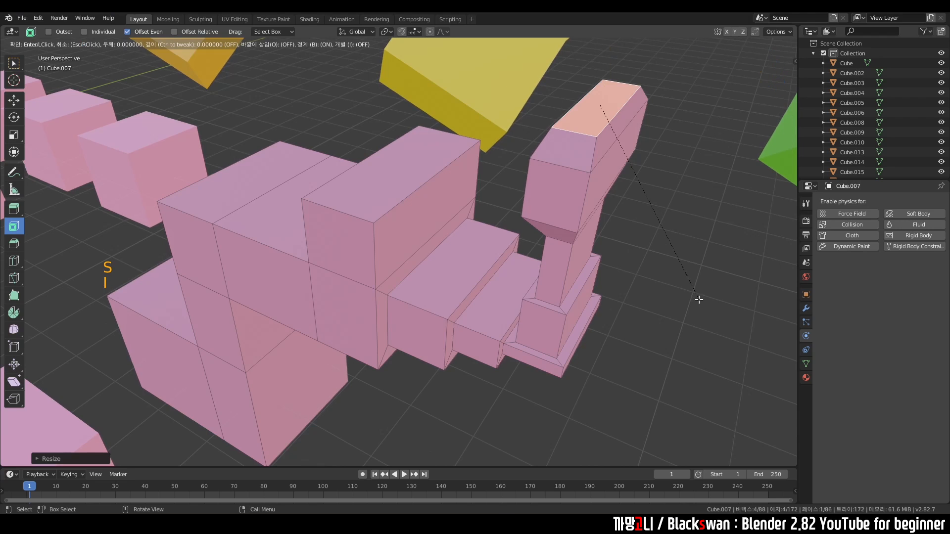
left_click(692, 293)
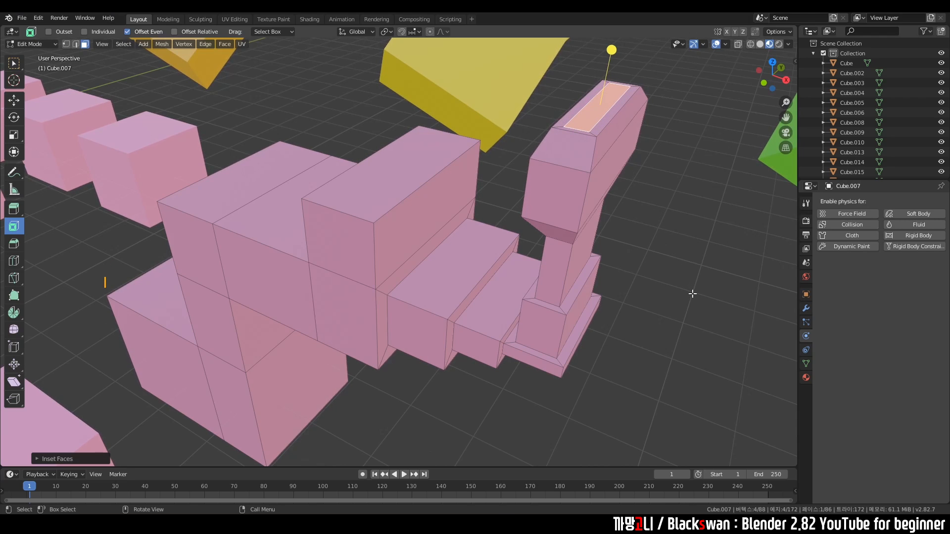
key("e")
key("Tab")
left_click(678, 270)
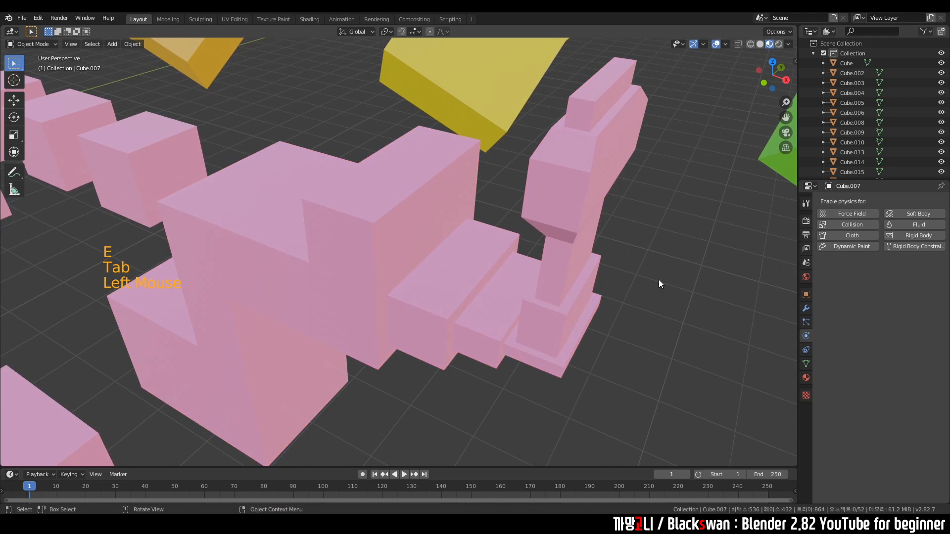
mouse_move(658, 284)
middle_mouse_down()
mouse_move(624, 273)
mouse_move(668, 286)
middle_mouse_up()
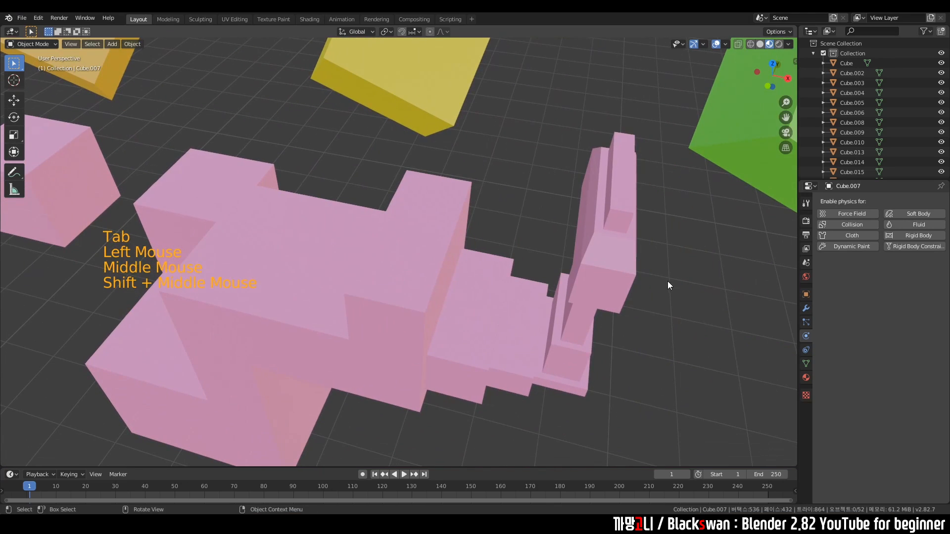
left_click(671, 289)
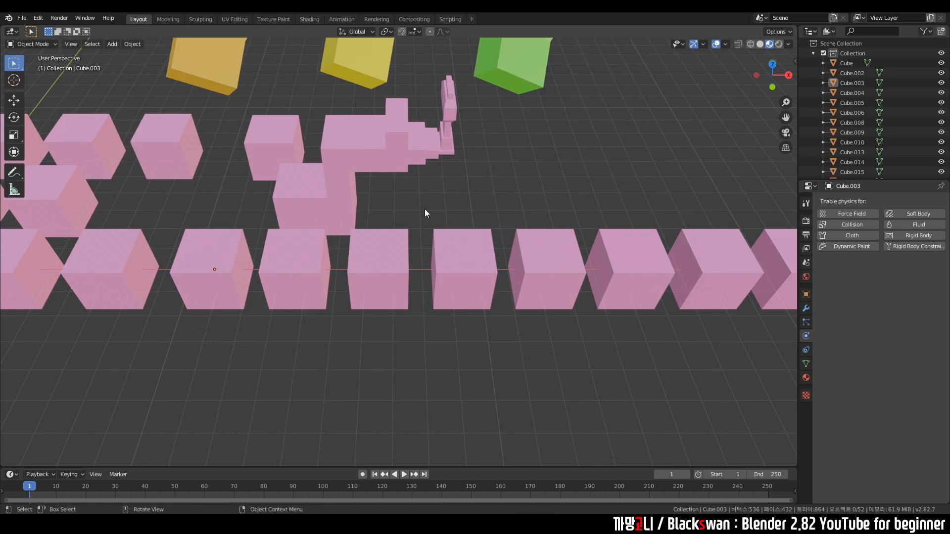
Step: Enter Edit Mode on Cube.015 in the front row of cubes and leave it in edge selection with nothing selected
left_click(455, 248)
key("Tab")
scroll(456, 243, "up", 4)
middle_click_drag(455, 277, 442, 252, "shift")
scroll(456, 248, "down", 1)
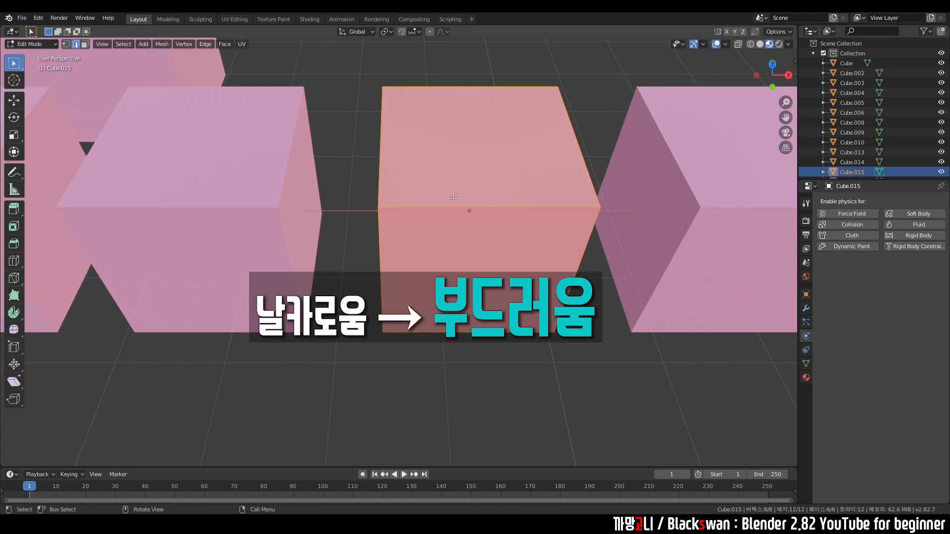
left_click(519, 65)
left_click(66, 45)
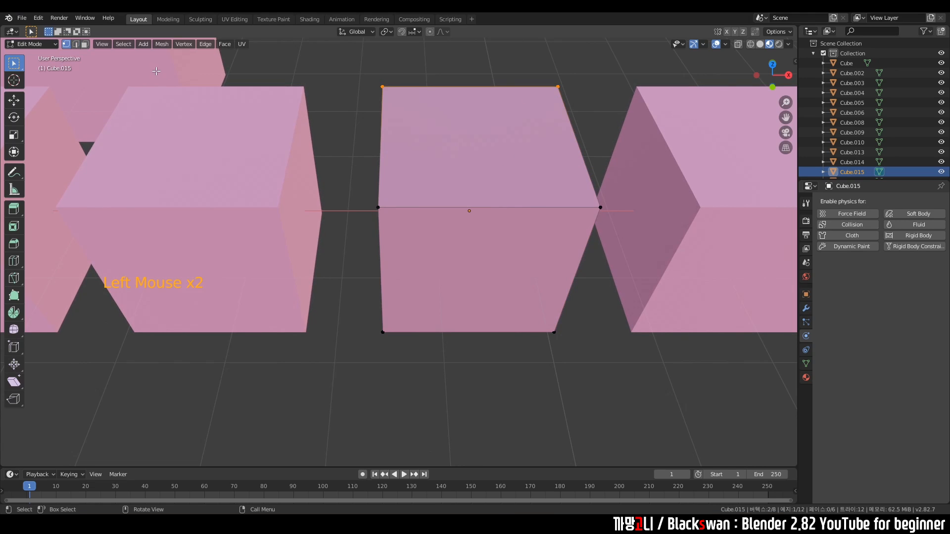
left_click(85, 44)
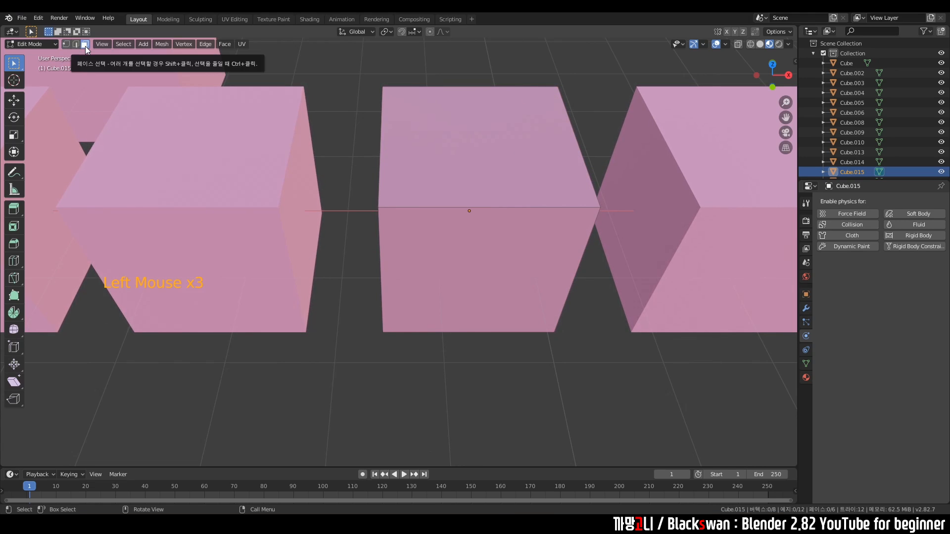
left_click(77, 46)
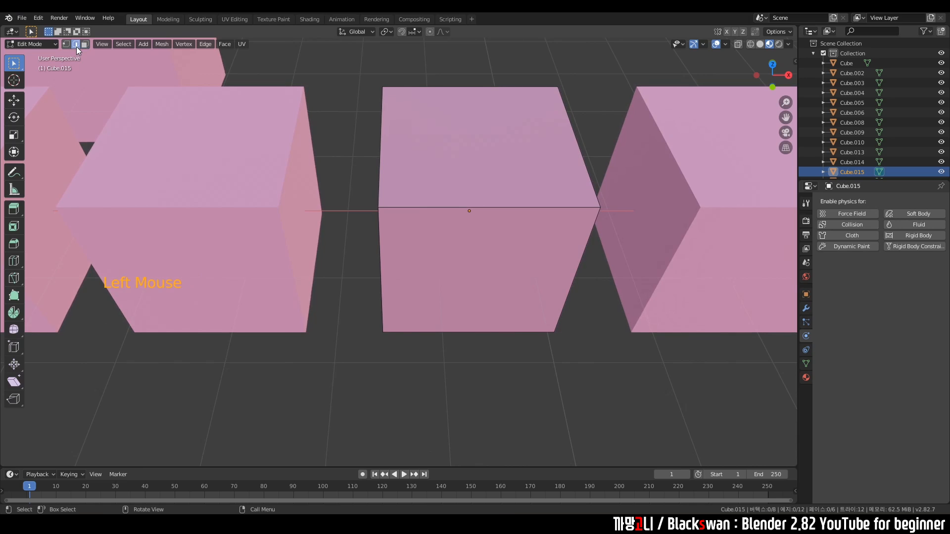
Step: Bevel the upper front edge of the cube with the Bevel tool, using an offset of about 0.549 m
left_click(562, 97)
middle_click_drag(563, 97, 300, 219)
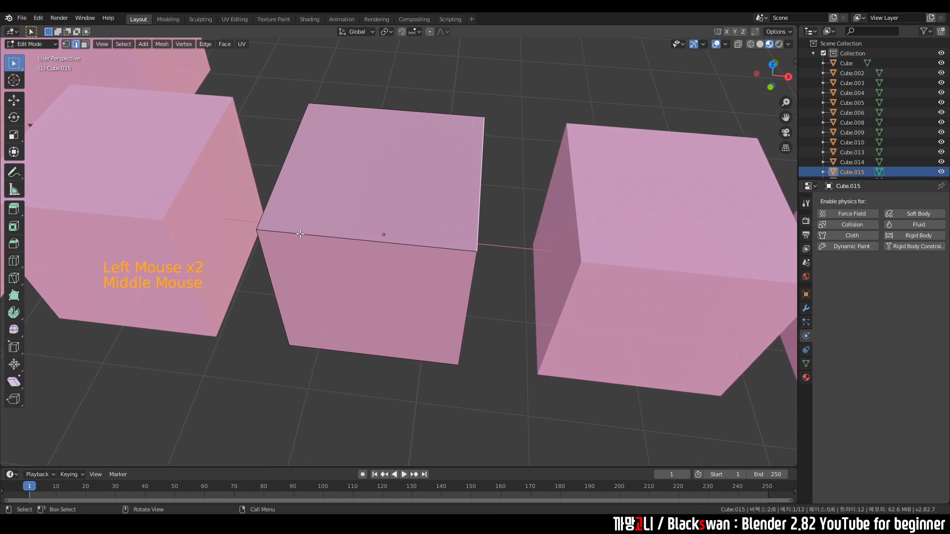
left_click(301, 234)
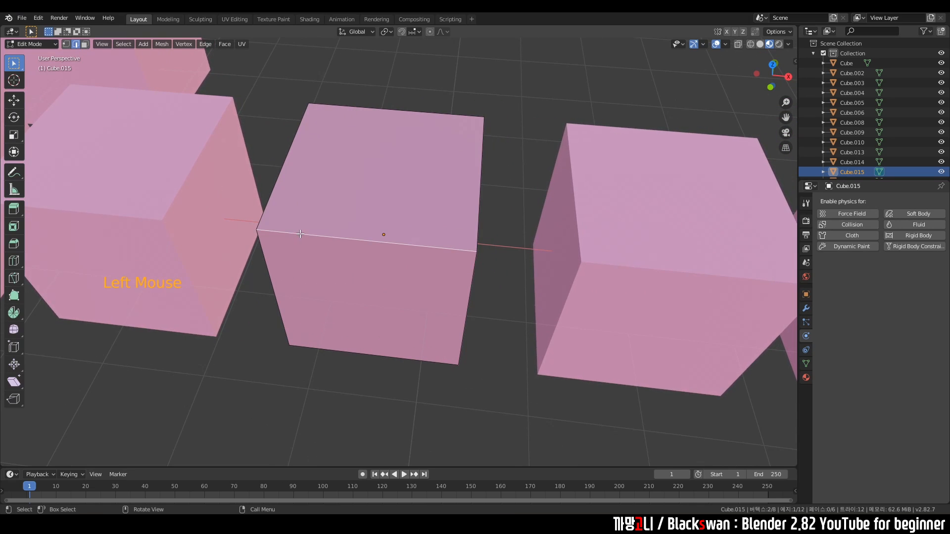
left_click(14, 245)
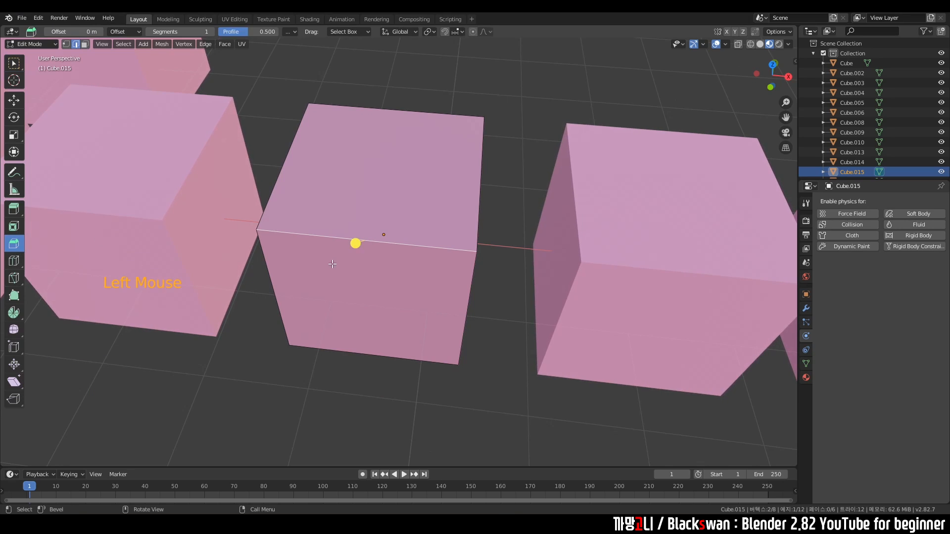
left_click_drag(356, 246, 319, 294)
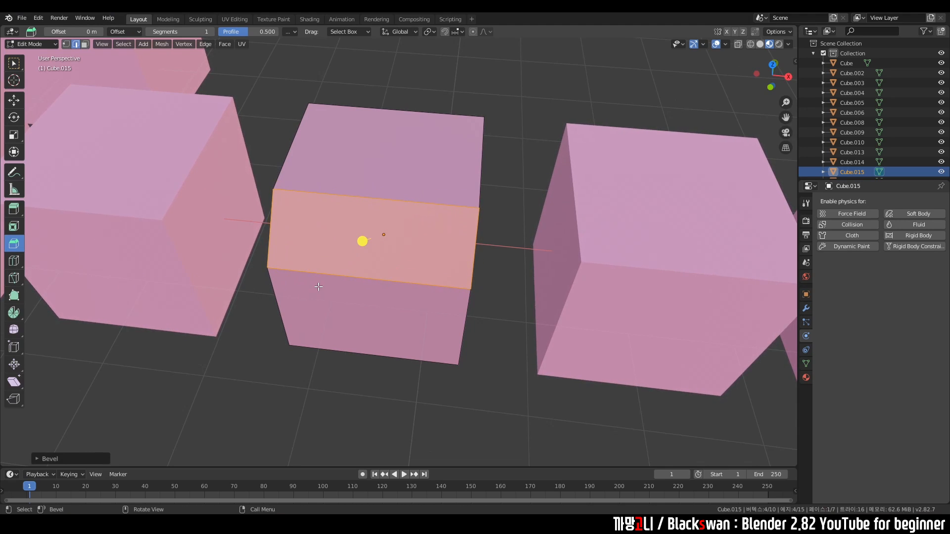
Step: Raise the bevel's segment count beyond 7 in its operation settings to round the edge more smoothly
left_click(37, 459)
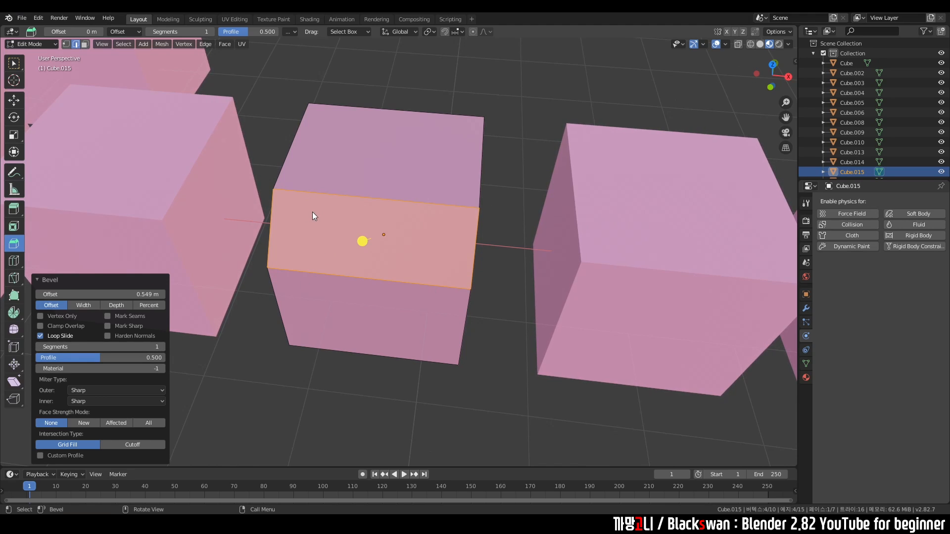
left_click(162, 347)
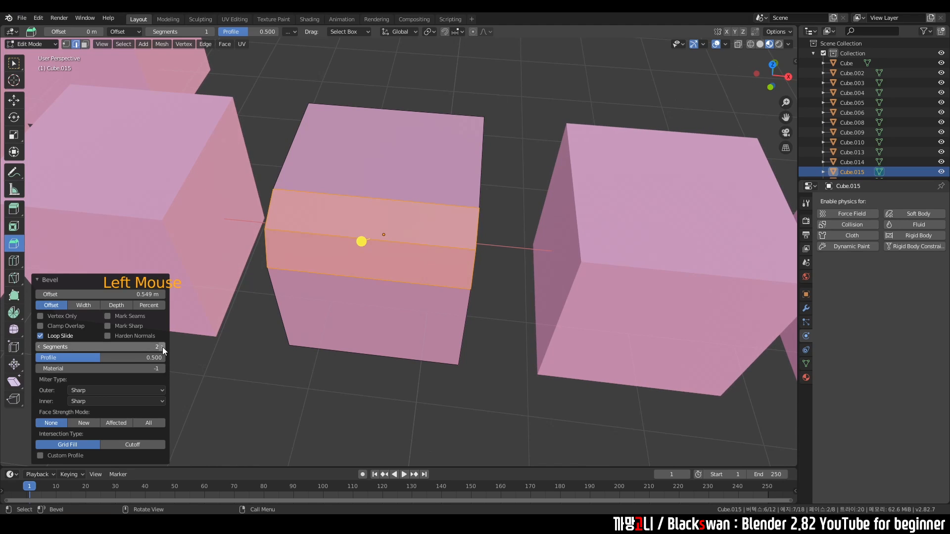
left_click(163, 346)
left_click(163, 346)
left_click(163, 346)
left_click(162, 346)
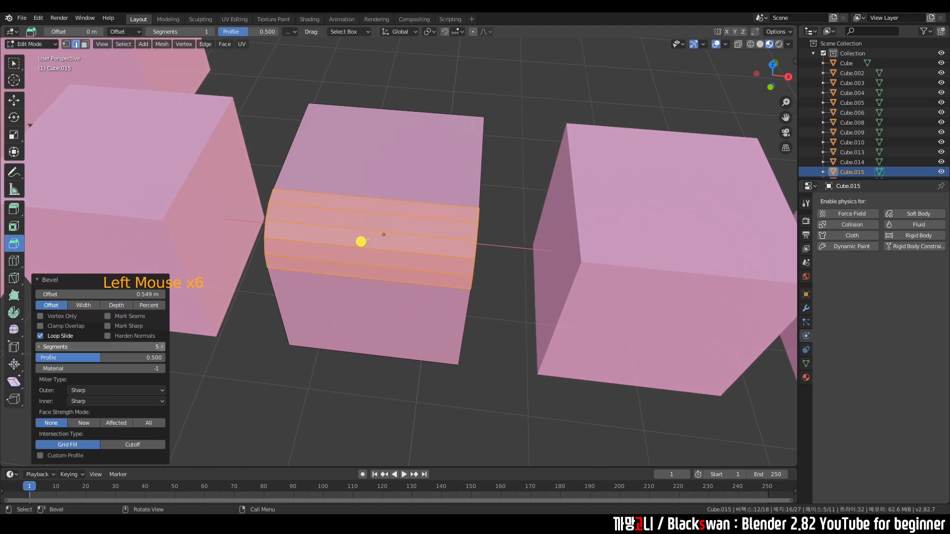
left_click(162, 347)
left_click(162, 347)
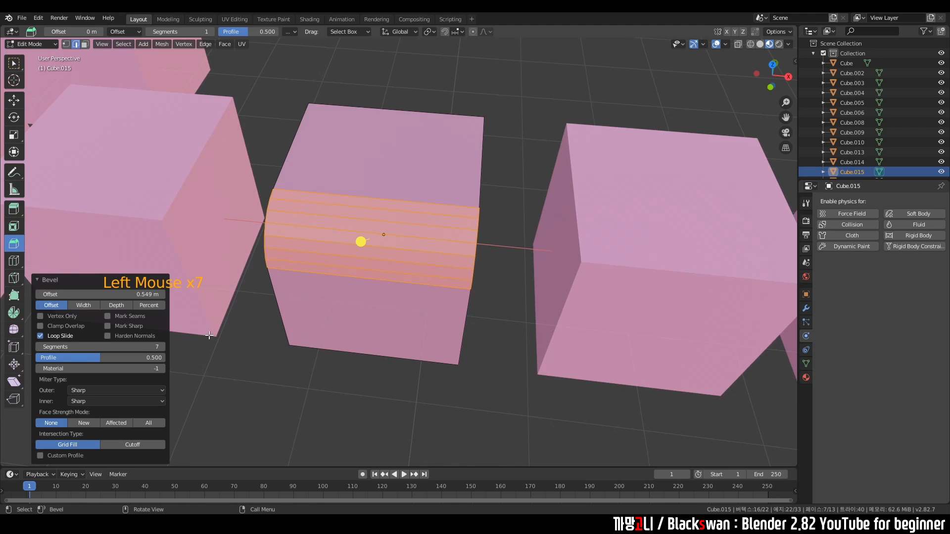
left_click(163, 346)
left_click(162, 347)
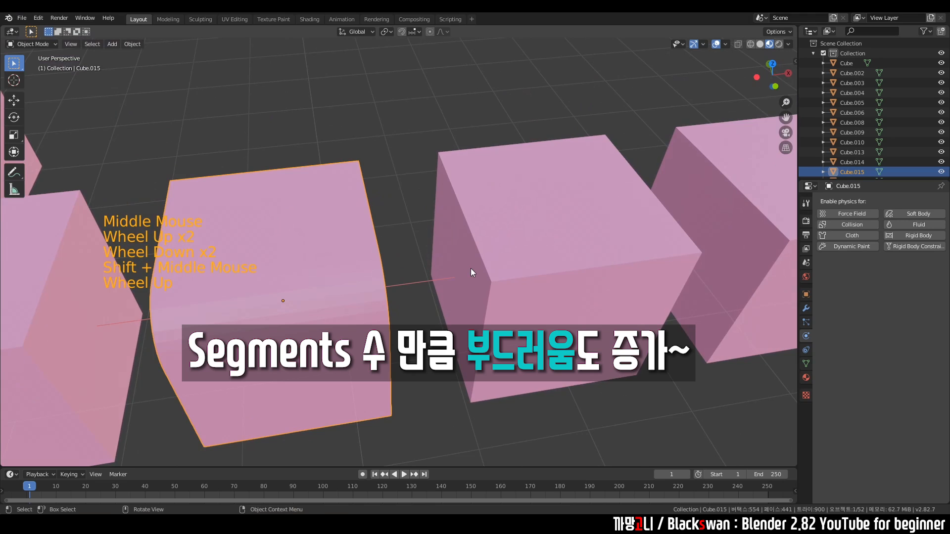
Step: Bevel the upper front edge of the neighbouring Cube.016 in Edit Mode with 3 segments and an offset of about 1.14 m
left_click(542, 249)
middle_click_drag(542, 247, 529, 250, "shift")
key("Tab")
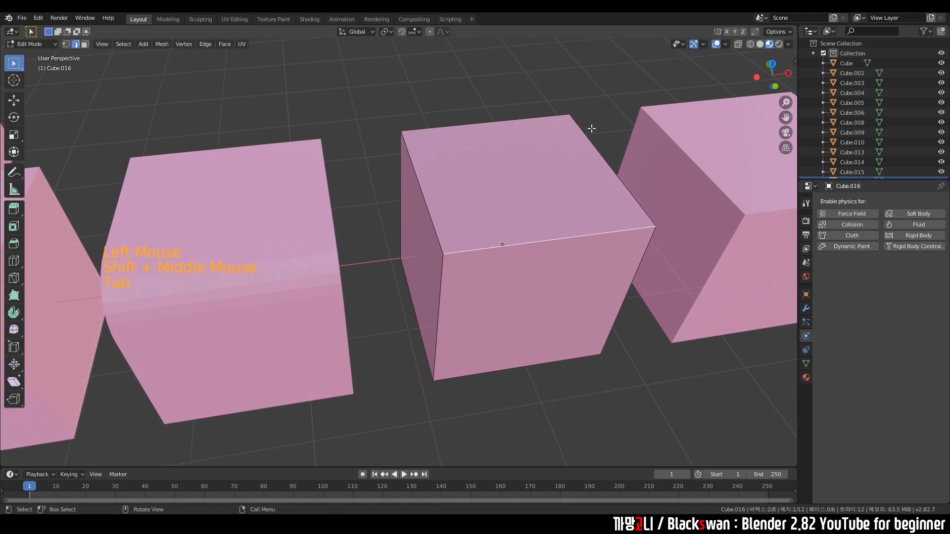
left_click(579, 199)
left_click(563, 238)
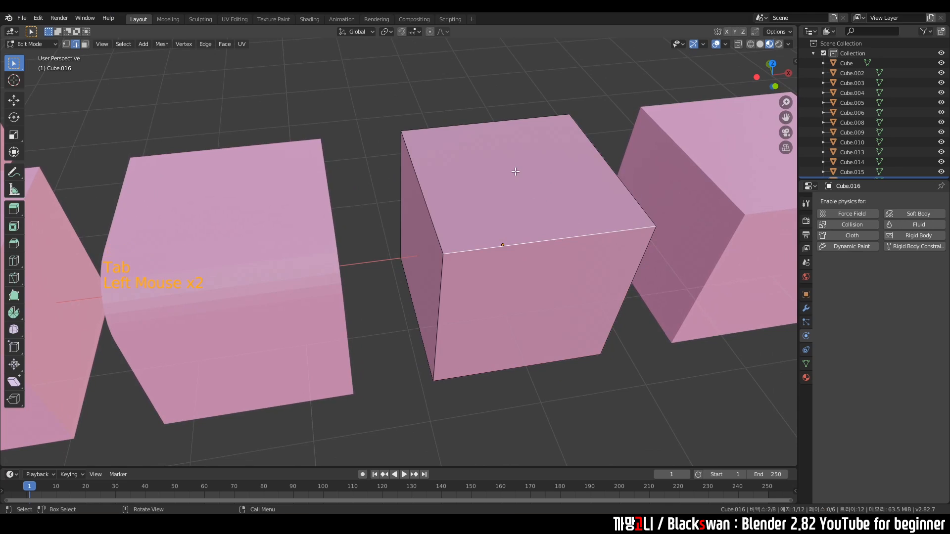
key("ctrl+b")
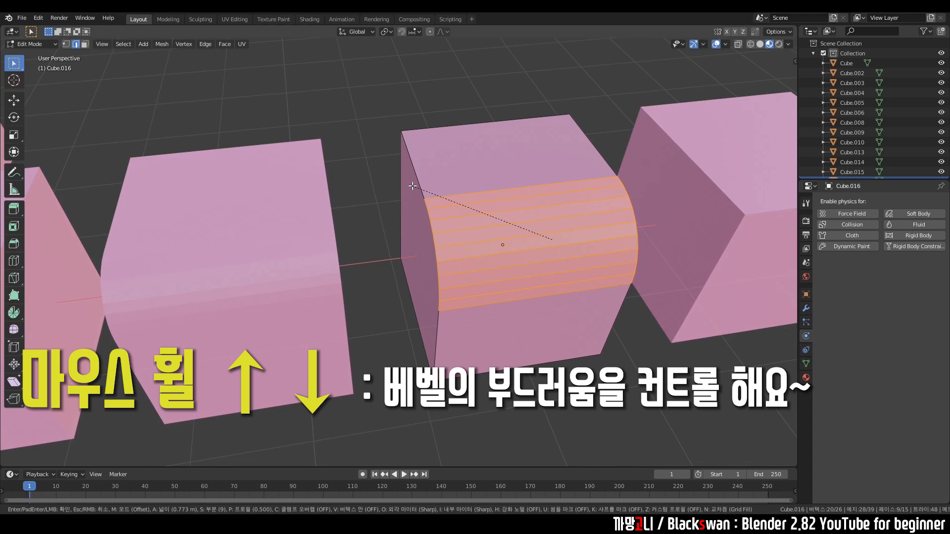
scroll(413, 186, "up", 6)
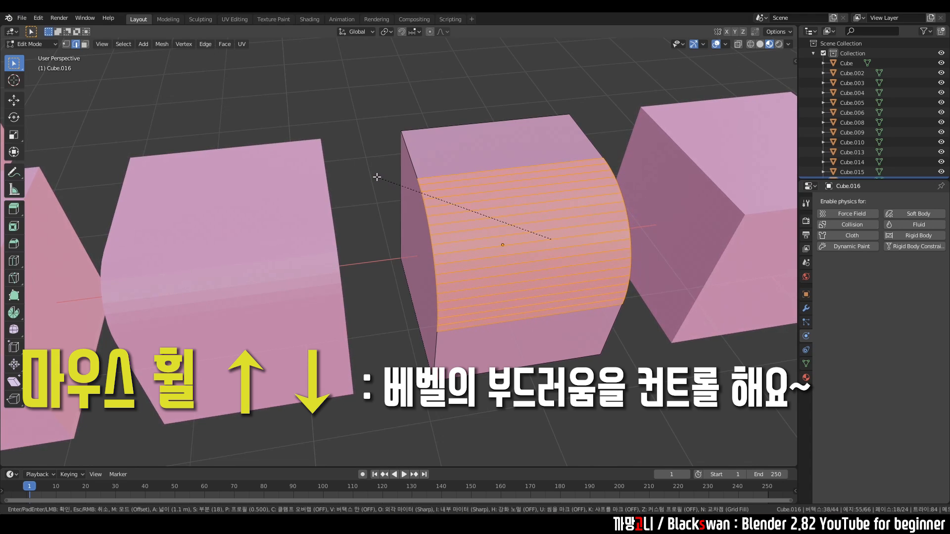
scroll(384, 179, "down", 1)
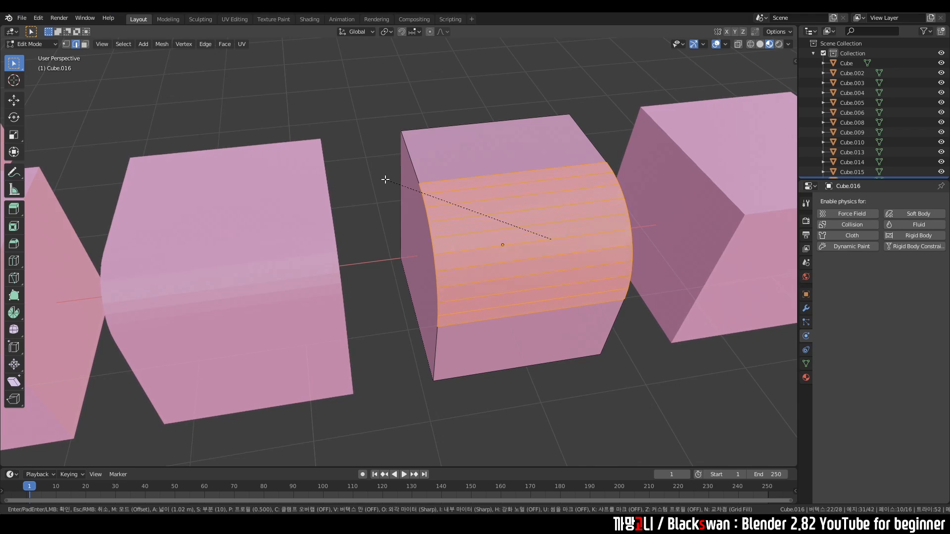
scroll(385, 179, "down", 9)
scroll(385, 180, "down", 1)
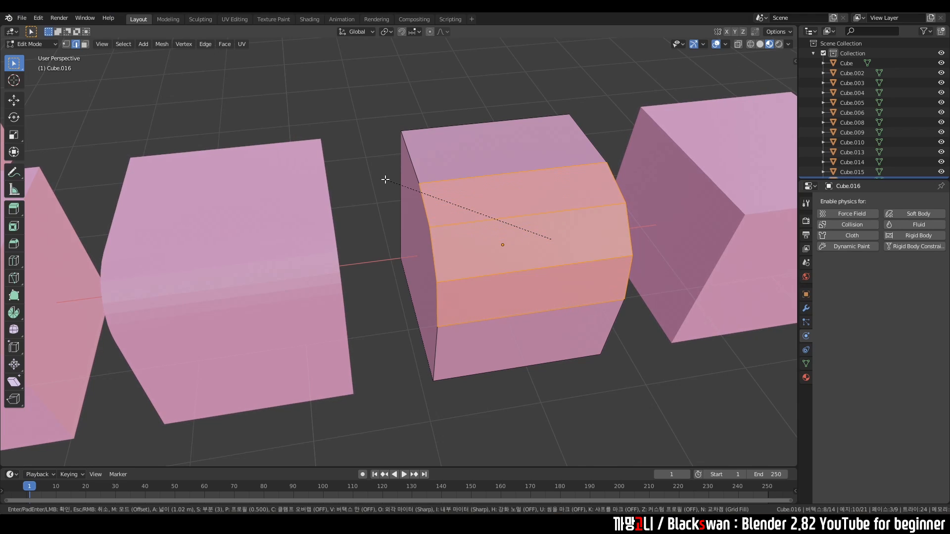
left_click(371, 182)
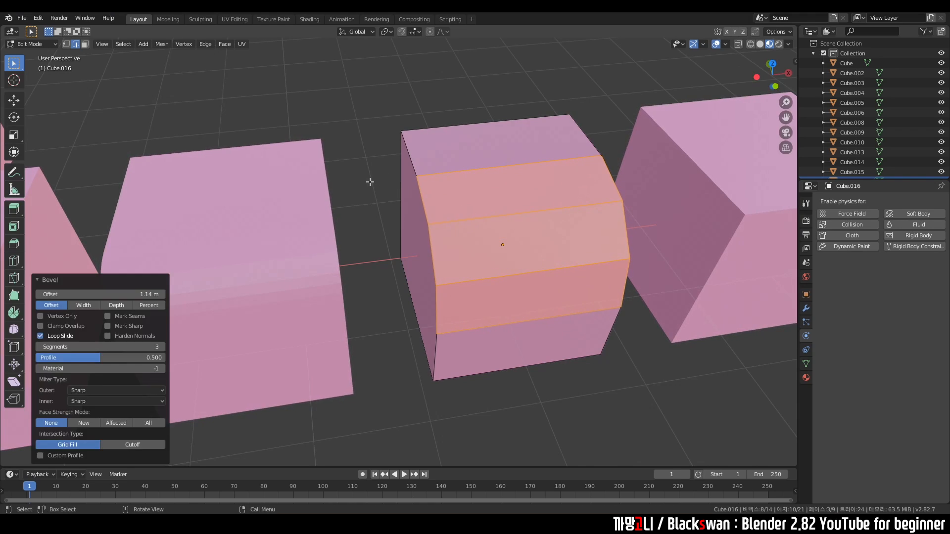
Step: Leave Edit Mode on Cube.016 and open the plain Cube.014 beside the bevelled cubes in Edit Mode
key("Tab")
left_click(370, 184)
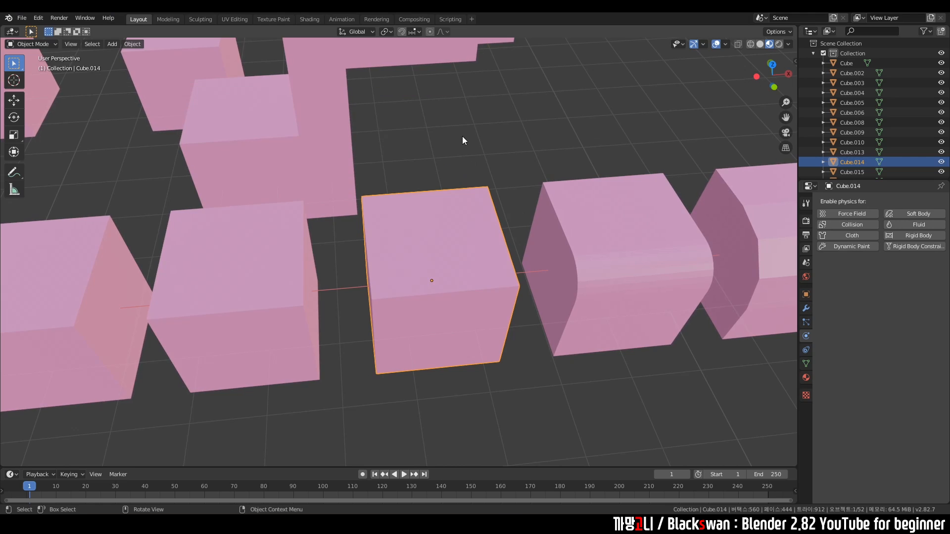
key("Tab")
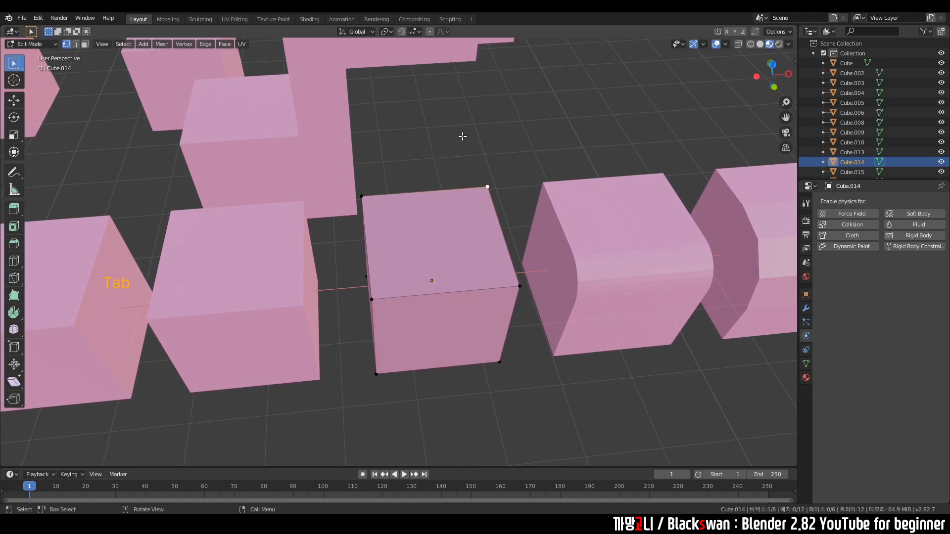
middle_click_drag(462, 135, 450, 214)
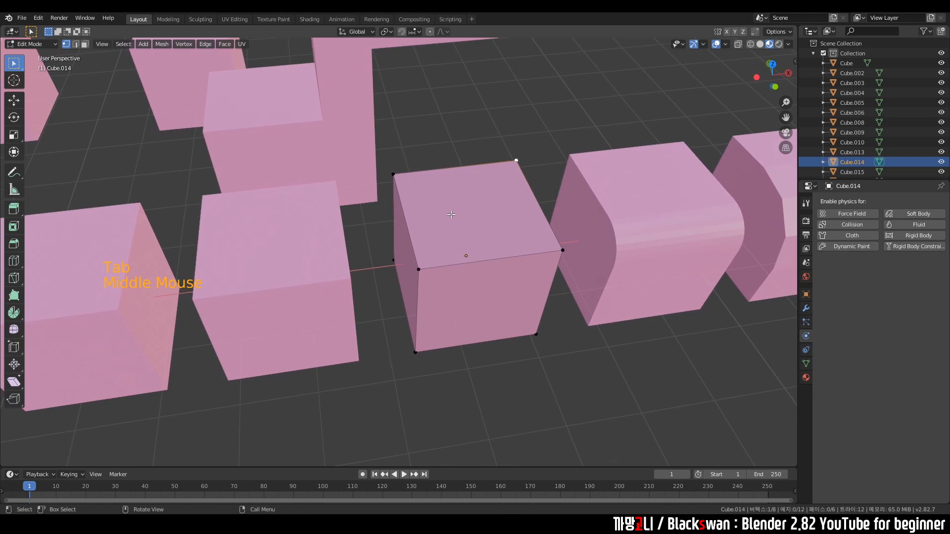
Step: Divide the cube with three evenly spaced loop cuts in each horizontal direction, forming a 4 by 4 grid on its top face
left_click(13, 265)
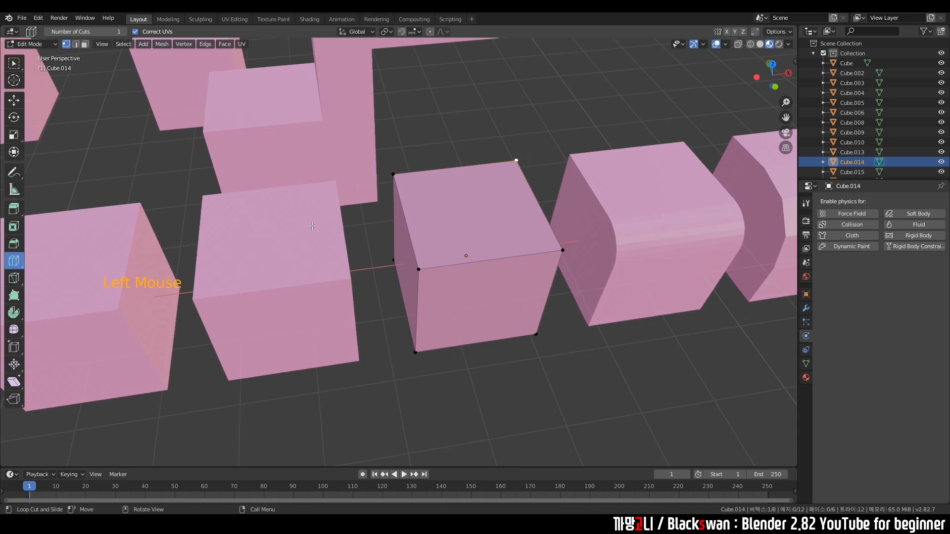
left_click(456, 179)
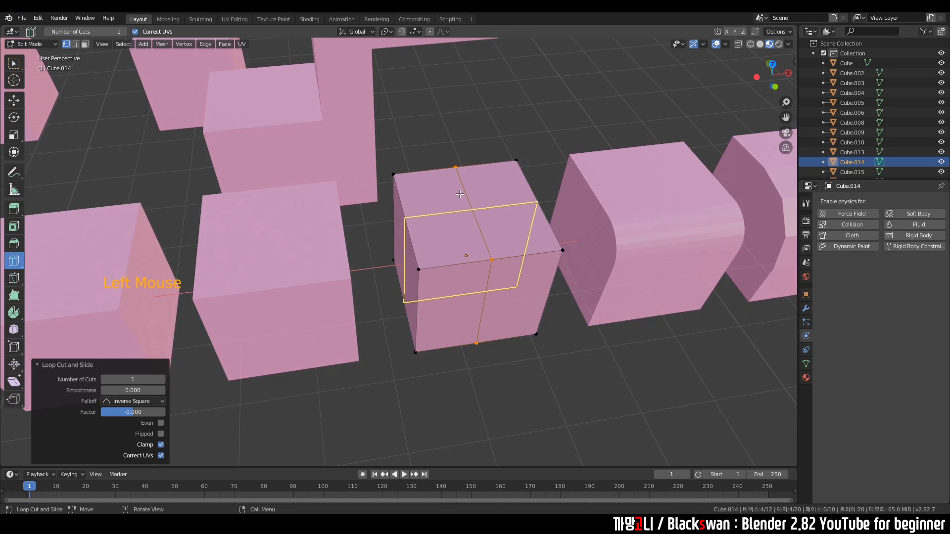
left_click(436, 176)
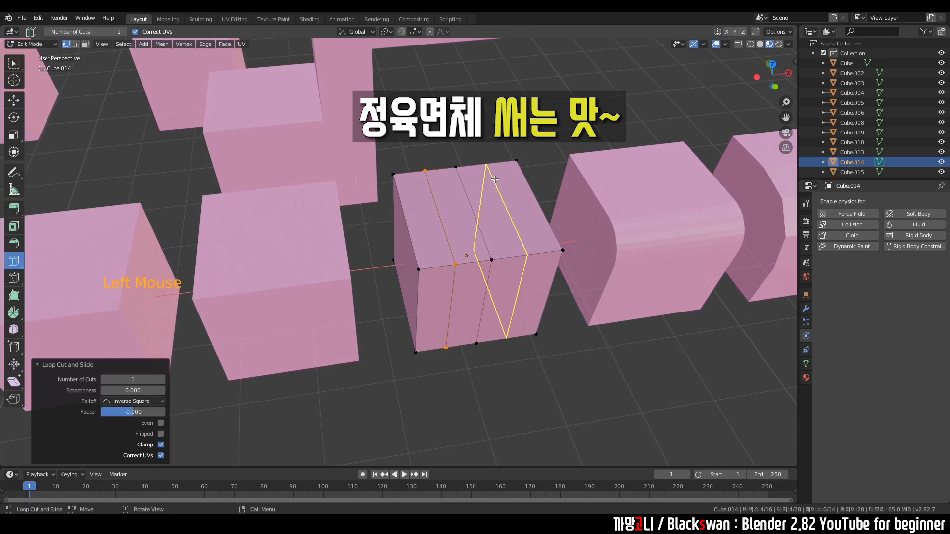
left_click(494, 179)
left_click(470, 202)
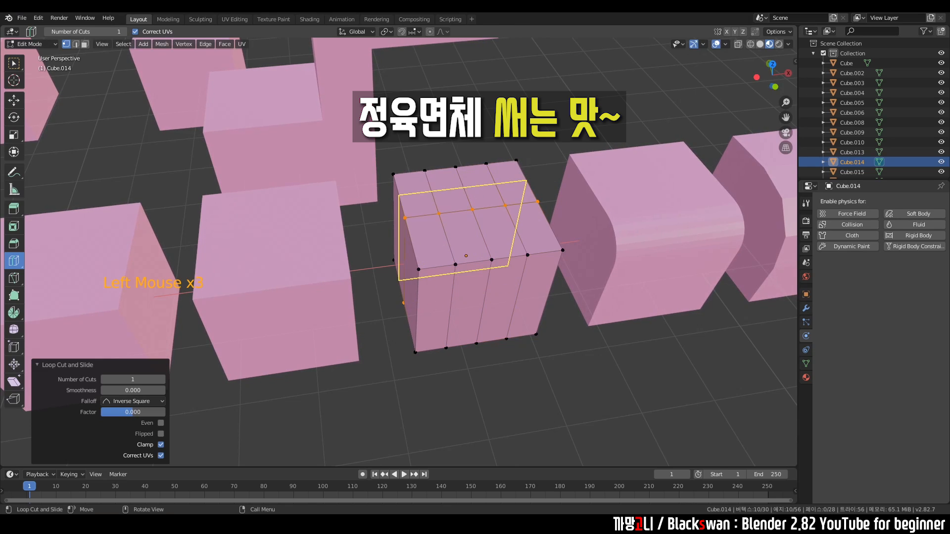
left_click(433, 190)
left_click(448, 238)
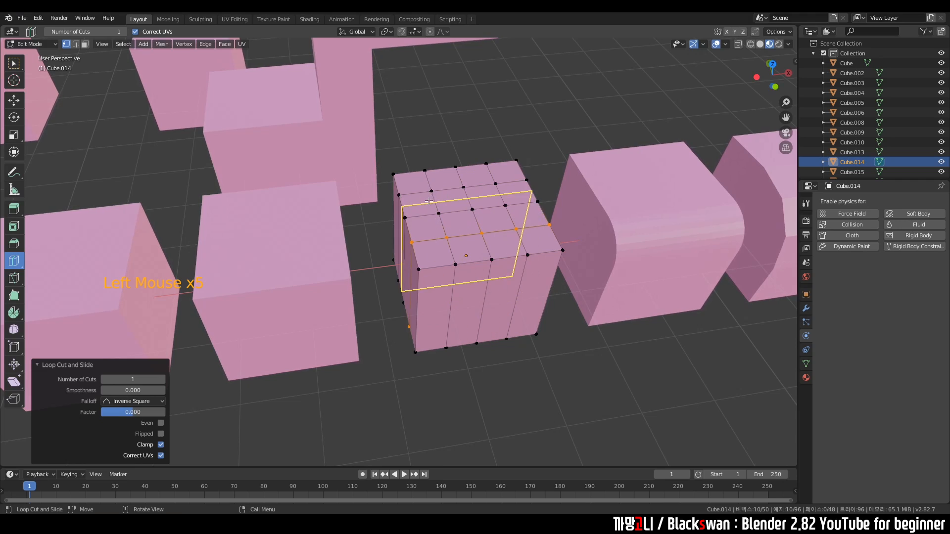
key("ctrl+z")
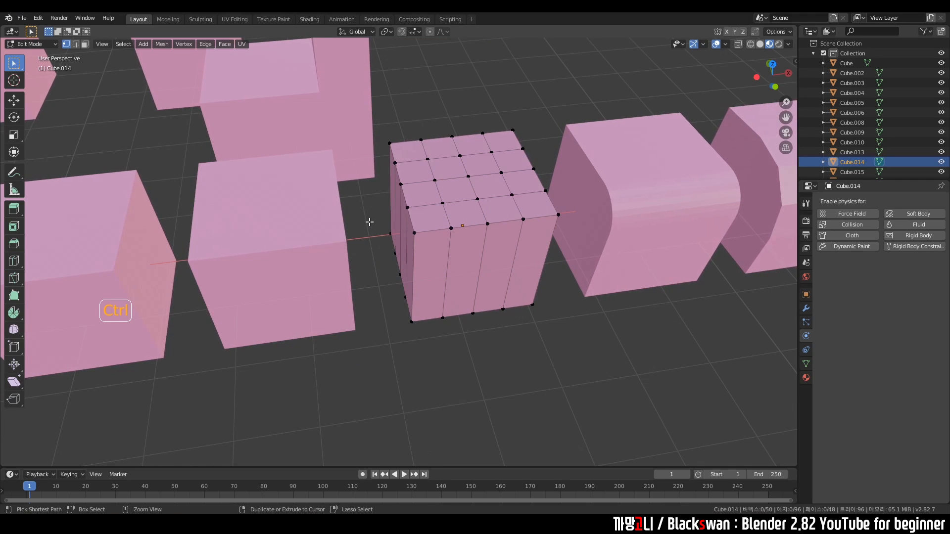
Step: Add a single horizontal loop cut around the cube's sides and slide it towards the top face with a factor of about -0.694
key("ctrl+r")
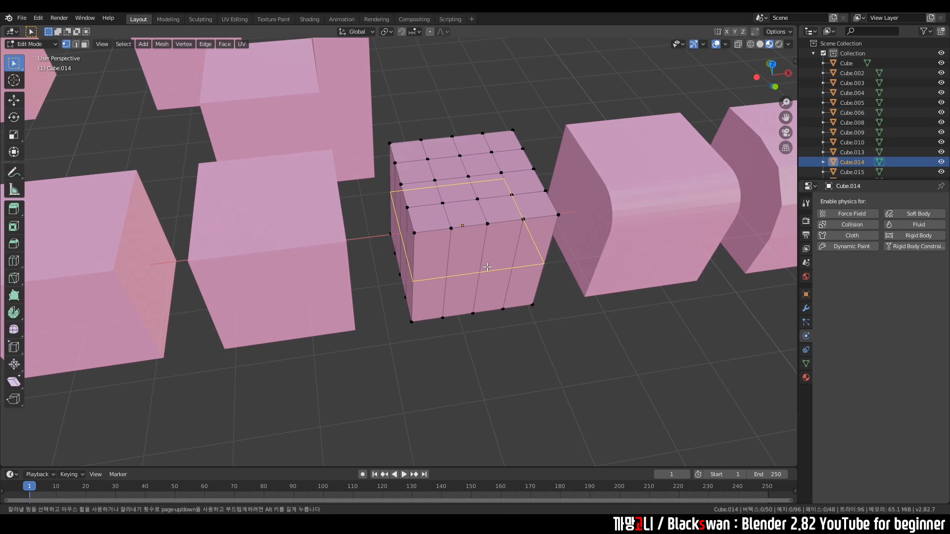
key("ctrl+z")
key("ctrl+r")
left_click(479, 266)
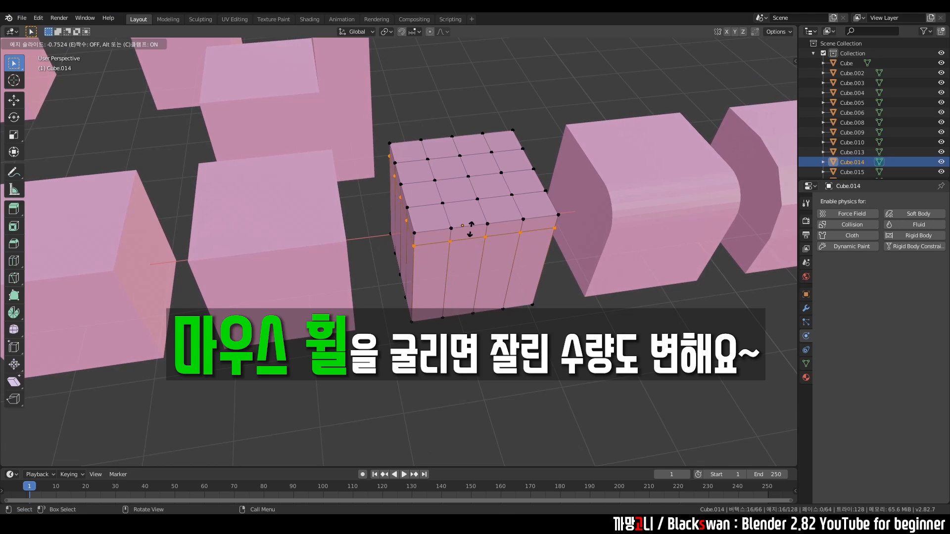
left_click(473, 231)
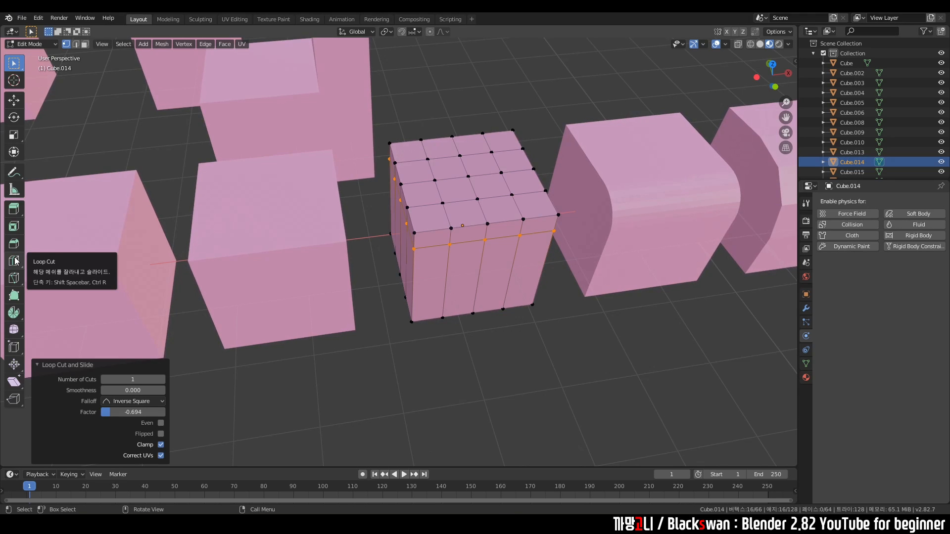
Step: Cut a freehand irregular line across the cube's top and front faces with the Knife tool
left_click(19, 286)
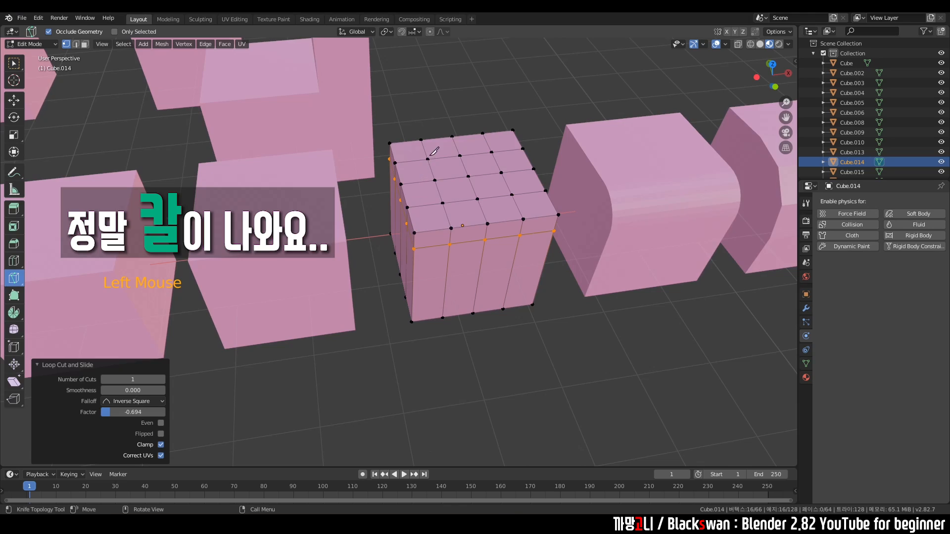
left_click(402, 115)
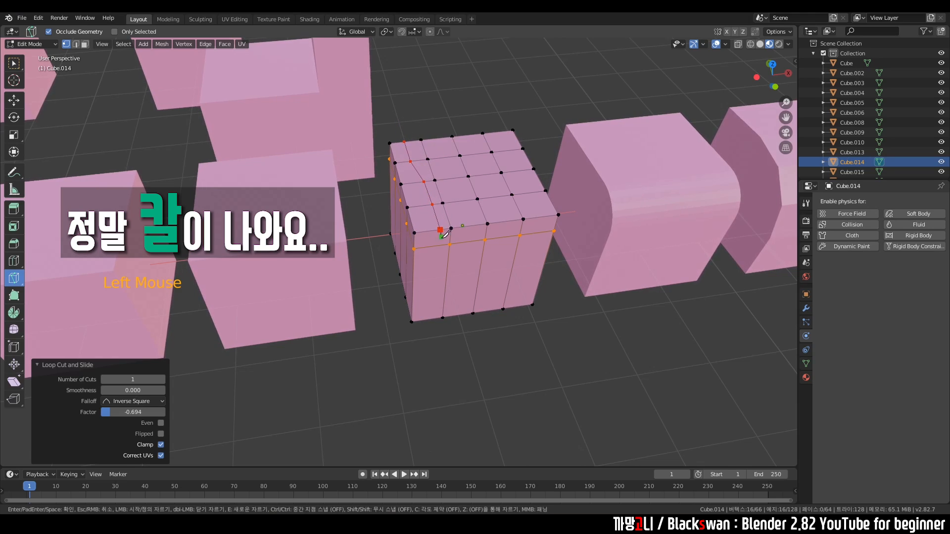
left_click(448, 265)
left_click(479, 275)
left_click(511, 269)
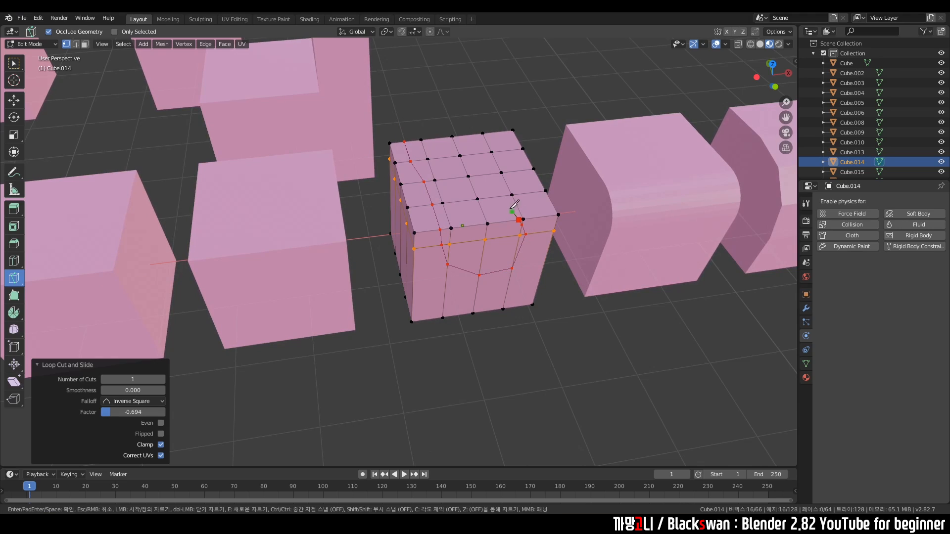
mouse_move(511, 210)
left_mouse_down()
mouse_move(464, 206)
mouse_move(433, 180)
mouse_move(477, 143)
mouse_move(514, 171)
left_mouse_up()
left_click(514, 171)
left_click(523, 194)
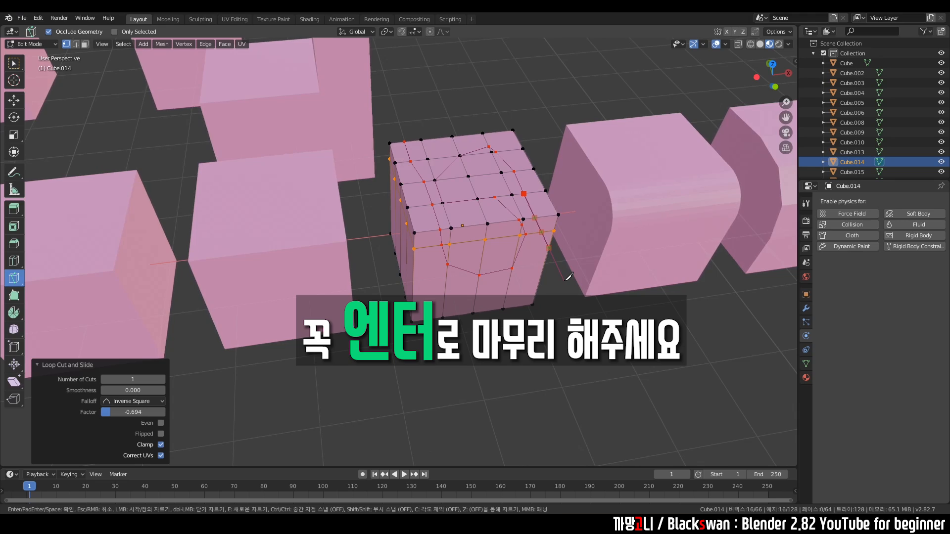
key("Return")
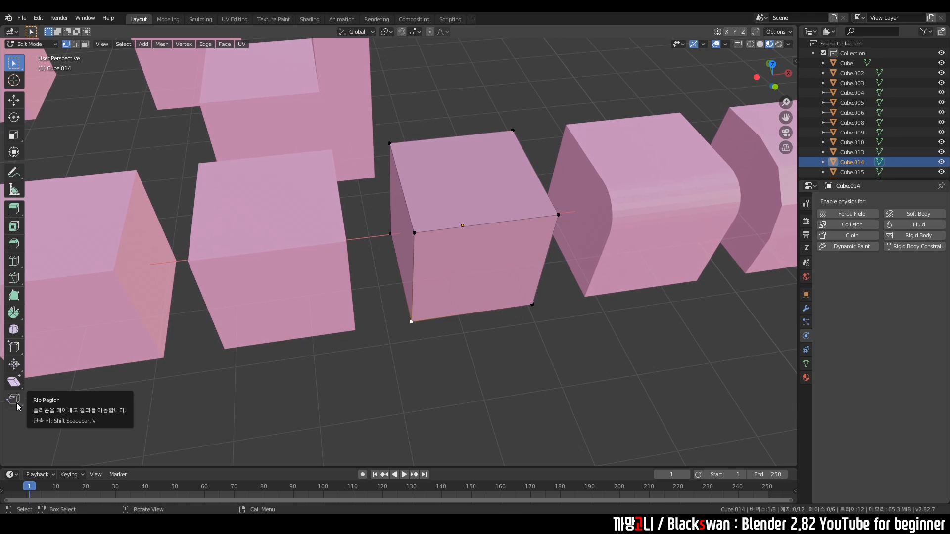
Step: Rip the top face's near left corner with Rip Region, moving it about 0.506 m in X, 1.1 m in Y and 1.09 m in Z
left_click(428, 231)
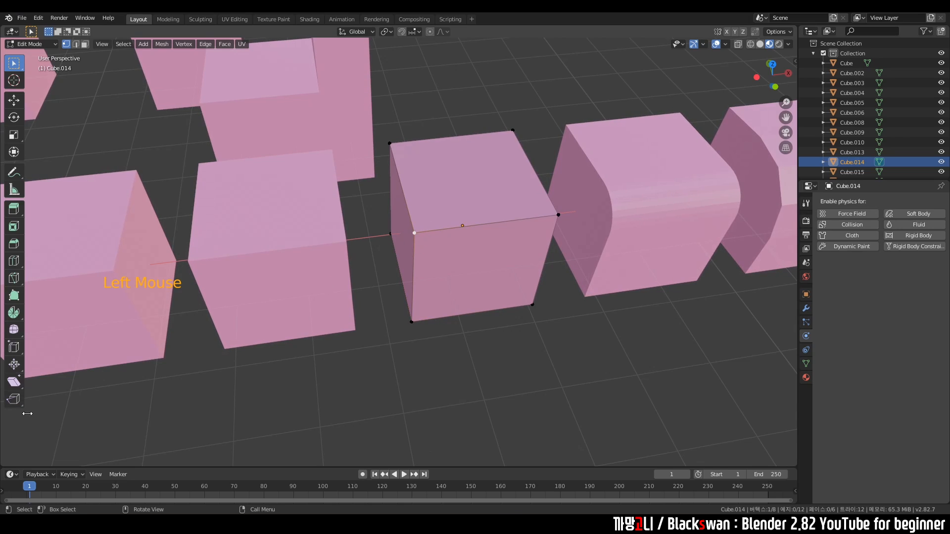
left_click(14, 399)
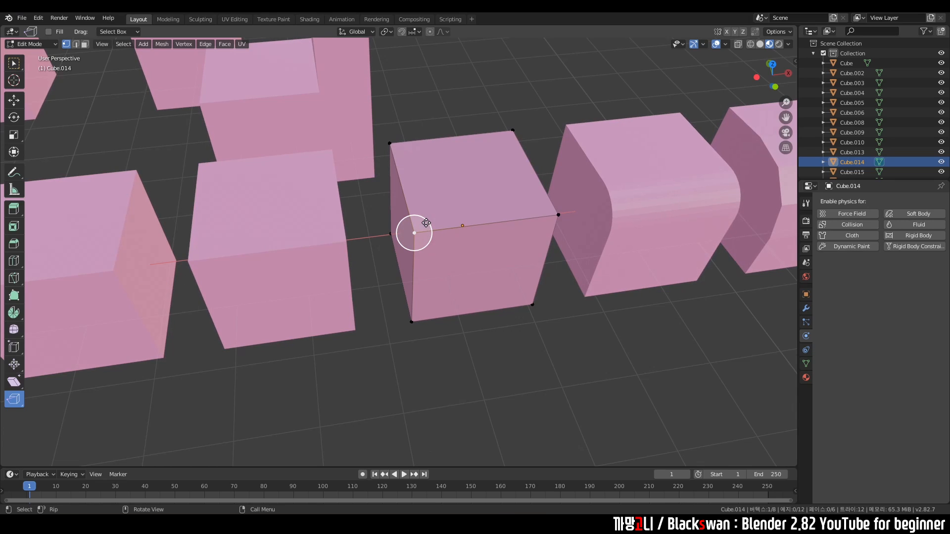
left_click_drag(426, 223, 449, 102)
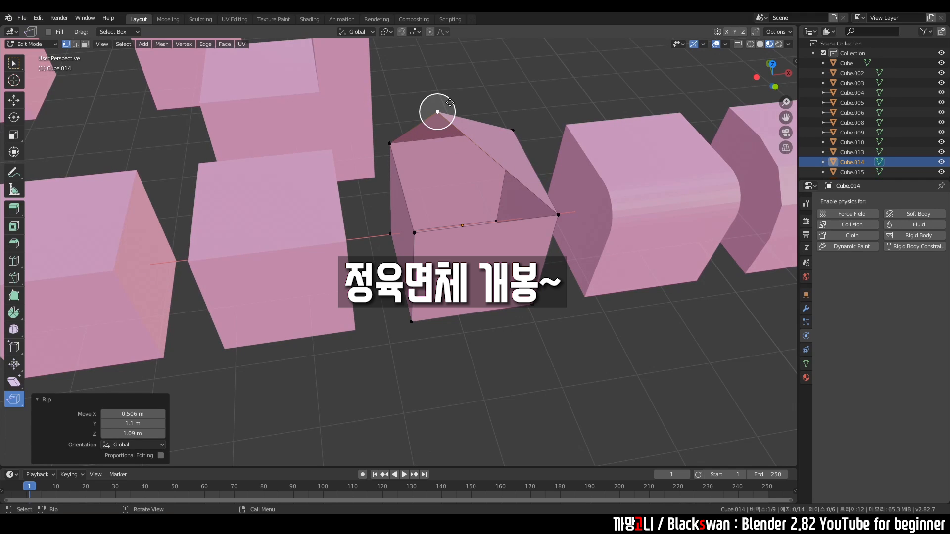
left_click(497, 101)
left_click(14, 63)
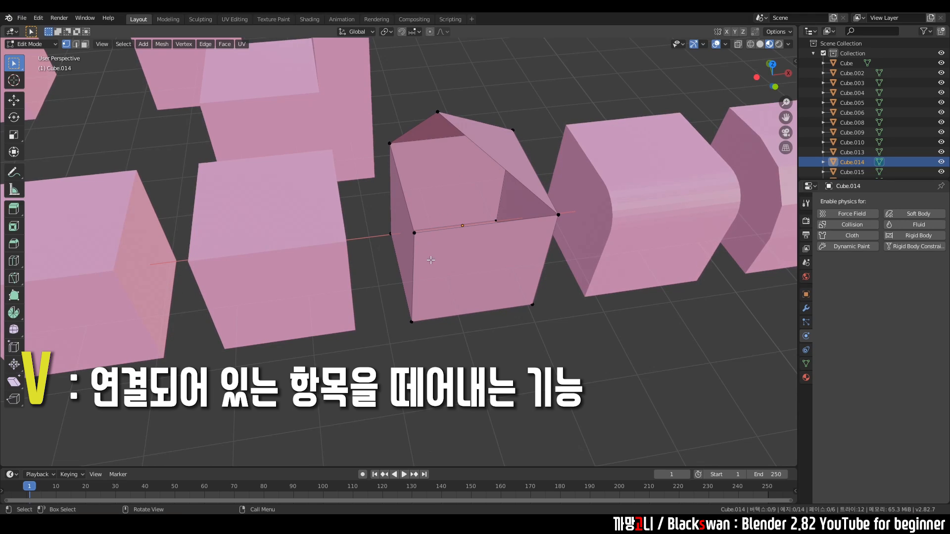
Step: Rip the front face's upper left corner away from the side face and pull it down past the cube's lower front edge
left_click(413, 236)
key("v")
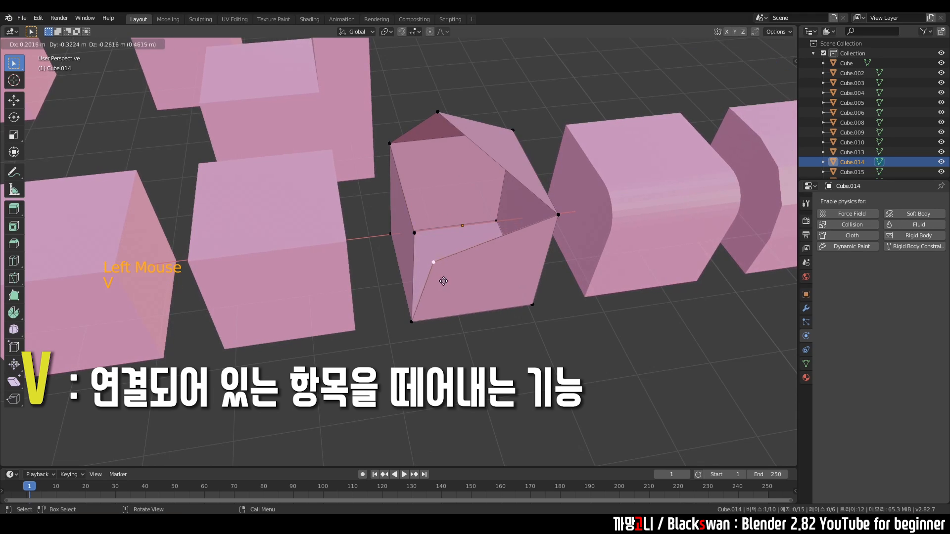
left_click(495, 345)
Step: Try to rip the side face's remaining corner vertex once more
left_click(417, 234)
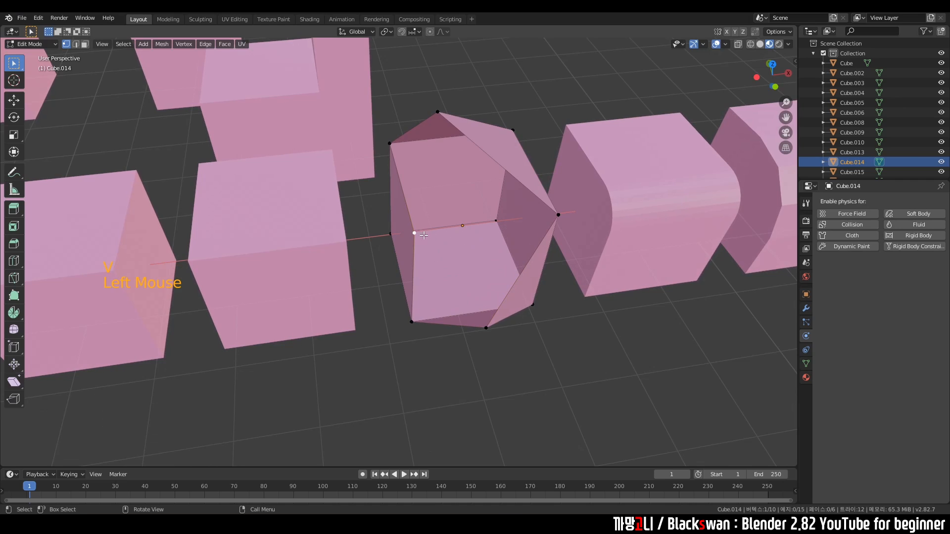
middle_click_drag(417, 234, 518, 283)
key("v")
key("v")
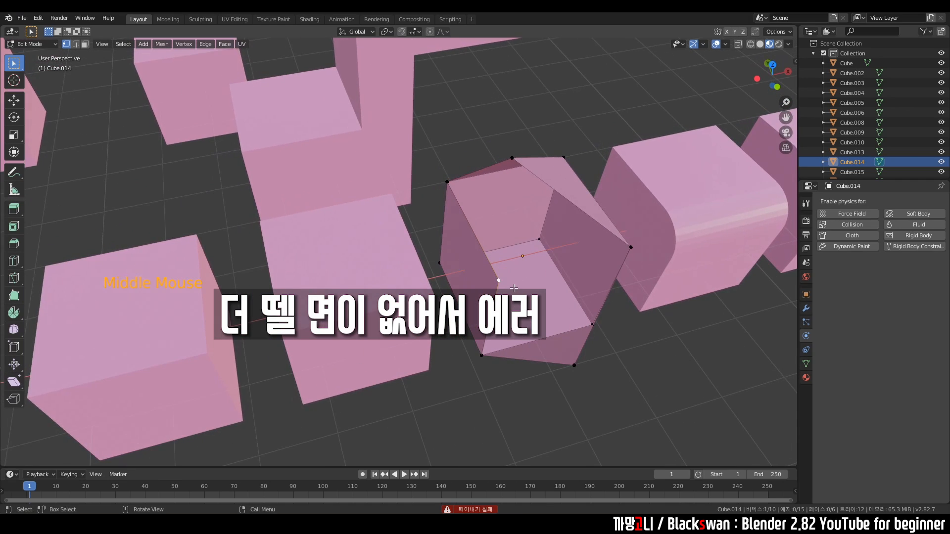
key("v")
left_click(503, 196)
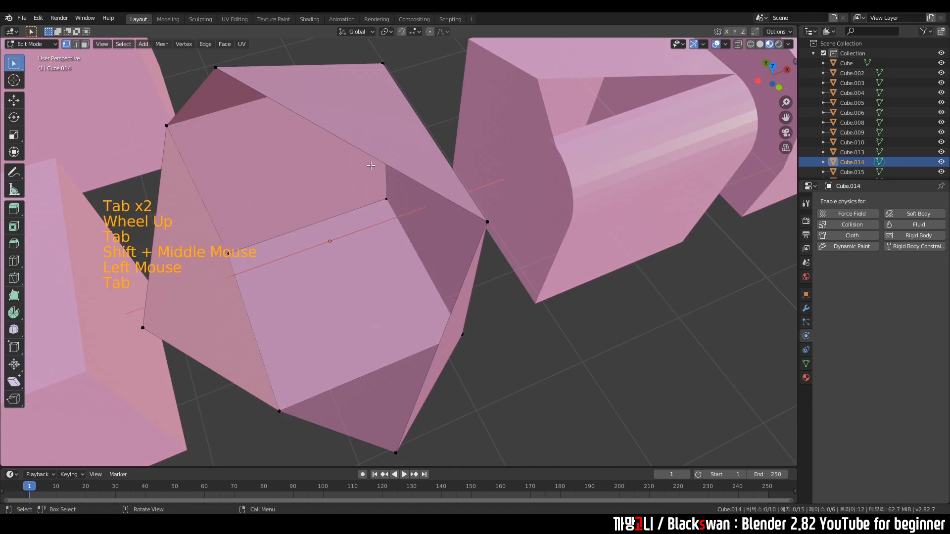
Step: Connect the top face's raised, ripped corner to the side face's loose corner with a new edge
middle_click_drag(404, 187, 425, 193, "shift")
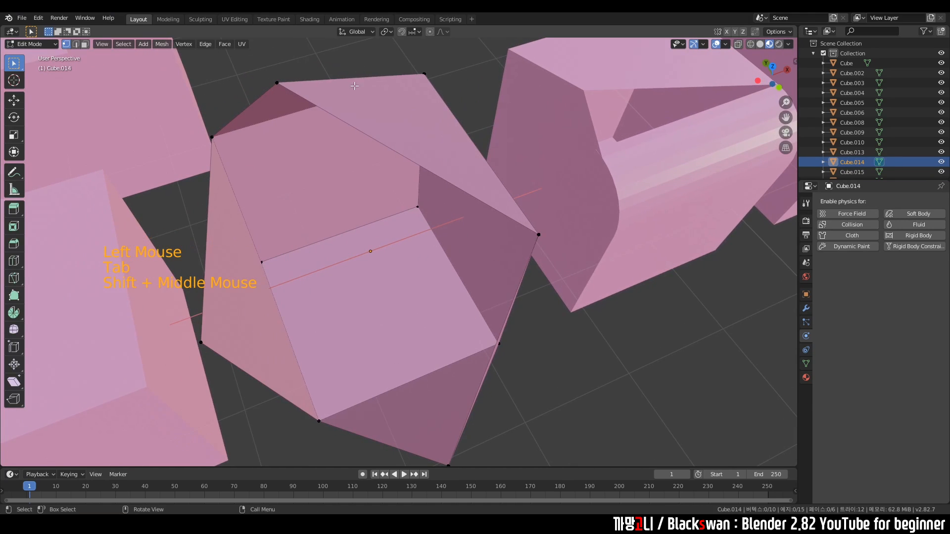
scroll(371, 170, "down", 3)
middle_click_drag(373, 172, 401, 179)
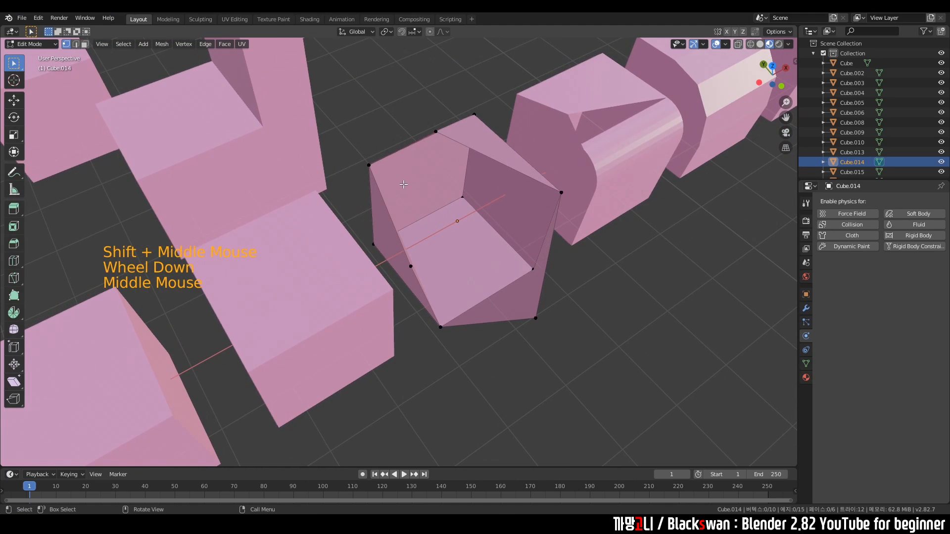
left_click(422, 131)
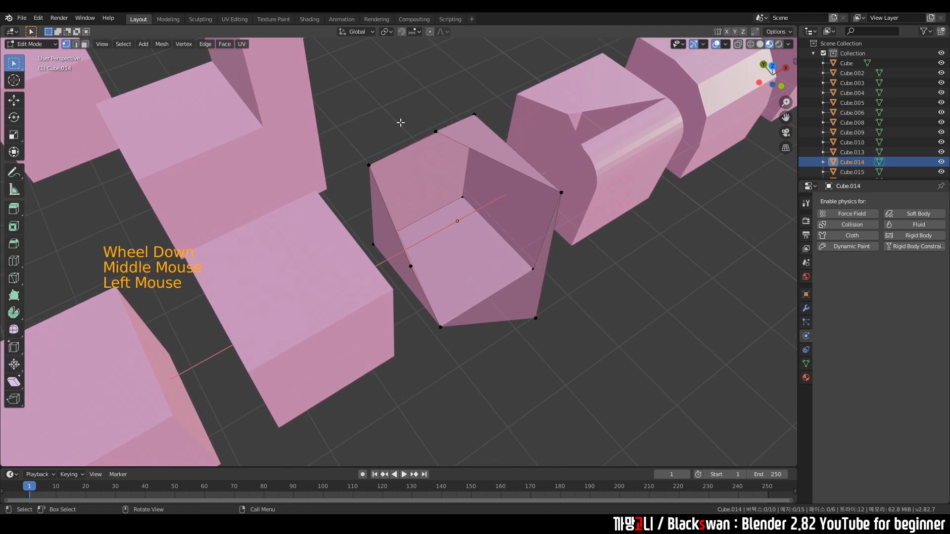
left_click(427, 124)
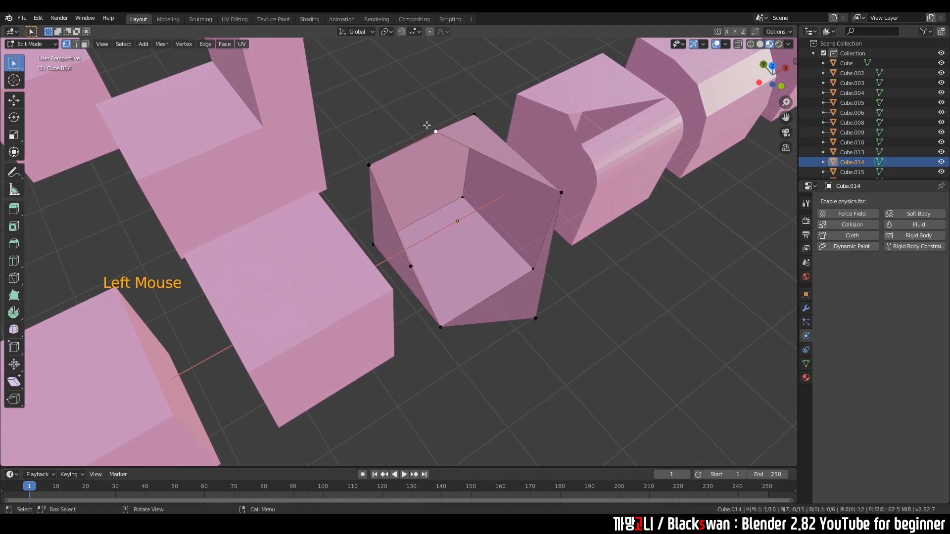
scroll(428, 119, "up", 3)
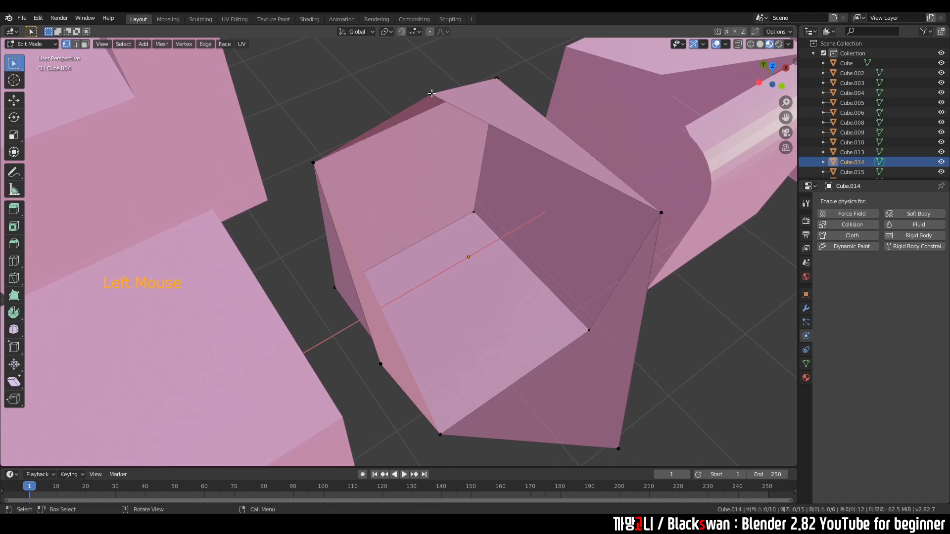
key("shift")
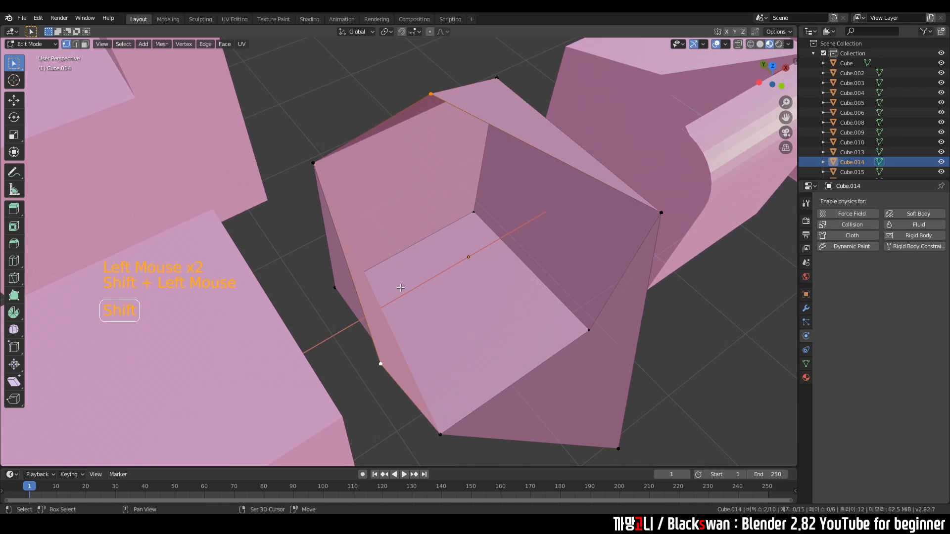
left_click(403, 91)
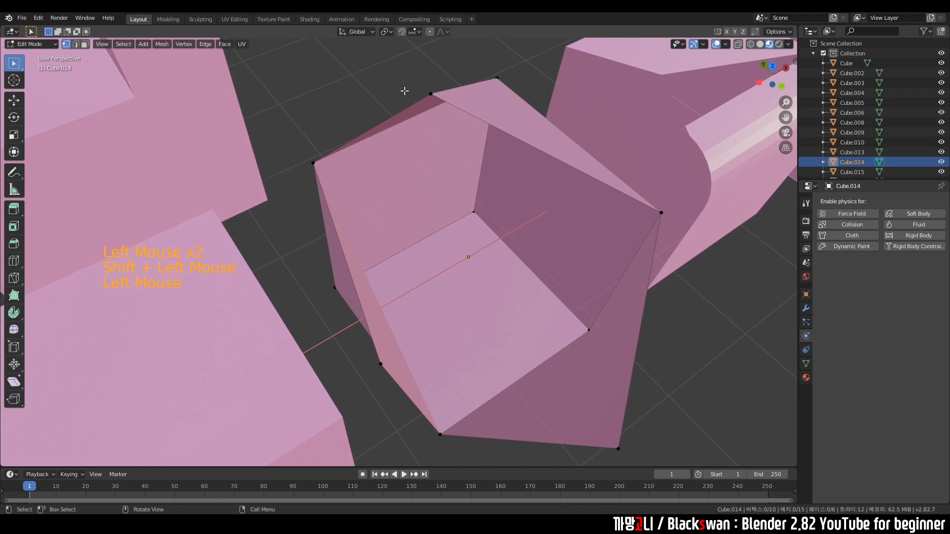
left_click(431, 94)
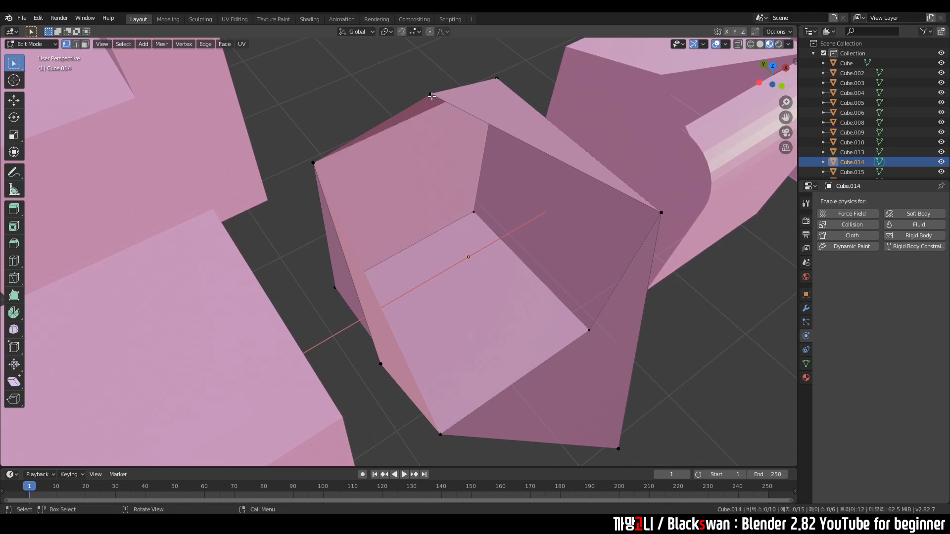
key("shift")
left_click(380, 365, "shift")
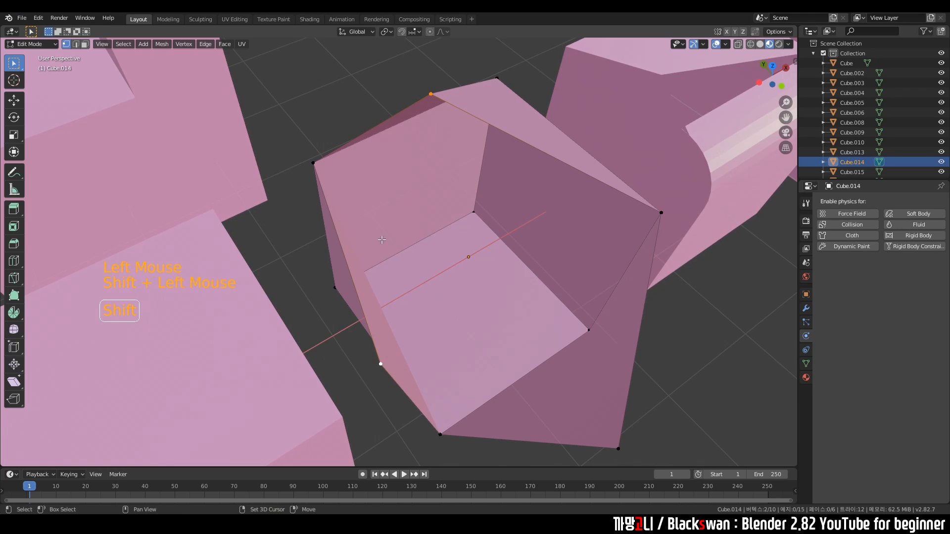
key("f")
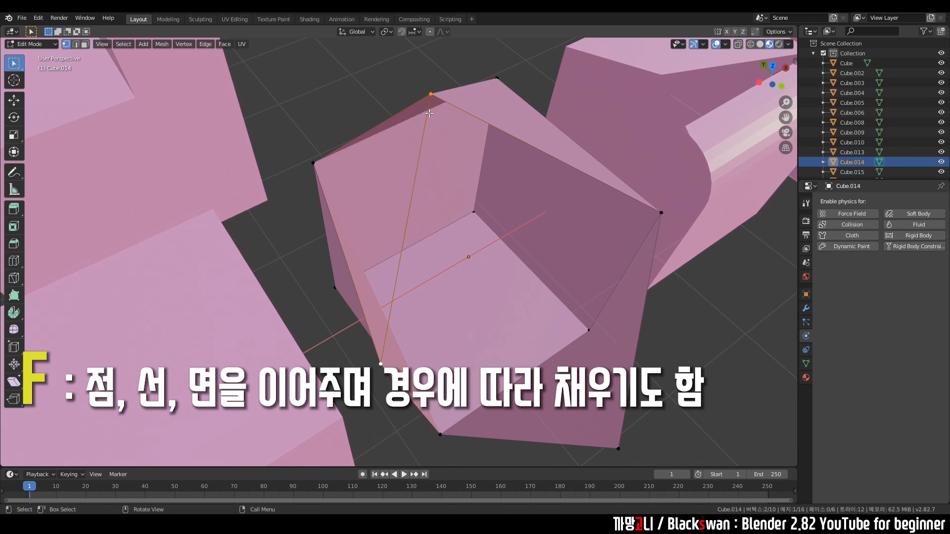
Step: Fill a triangular face between the top face's raised corner, its neighbouring left corner and the side face's loose corner
left_click(367, 92)
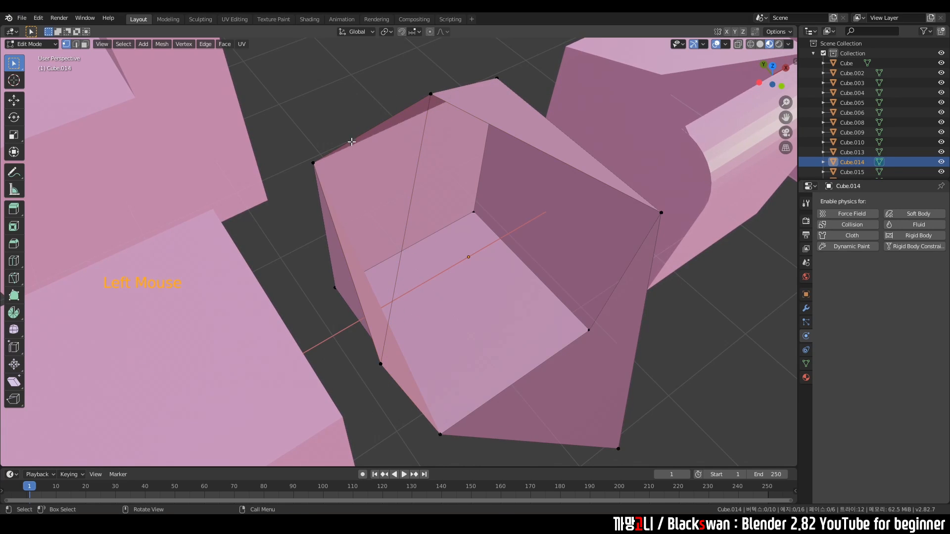
middle_click_drag(351, 142, 534, 177)
middle_click_drag(620, 159, 556, 149, "shift")
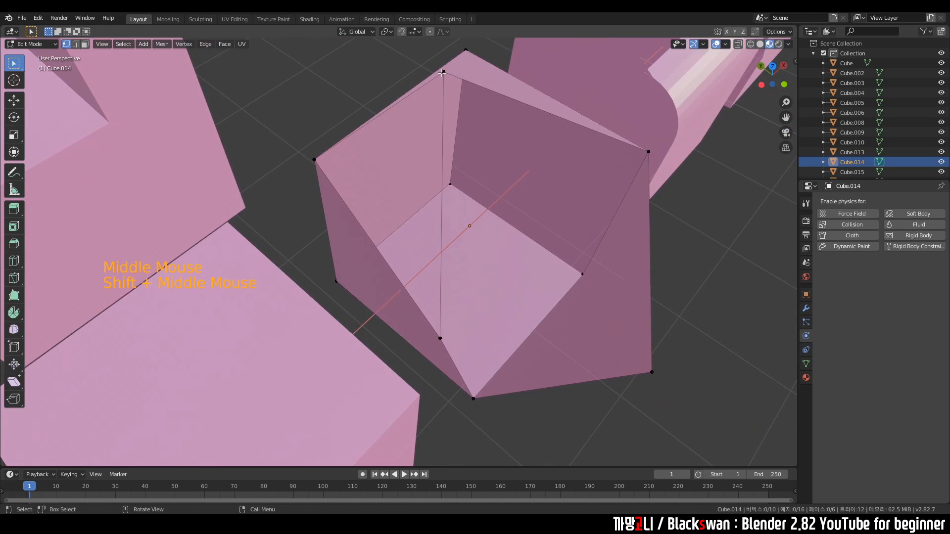
left_click(444, 72)
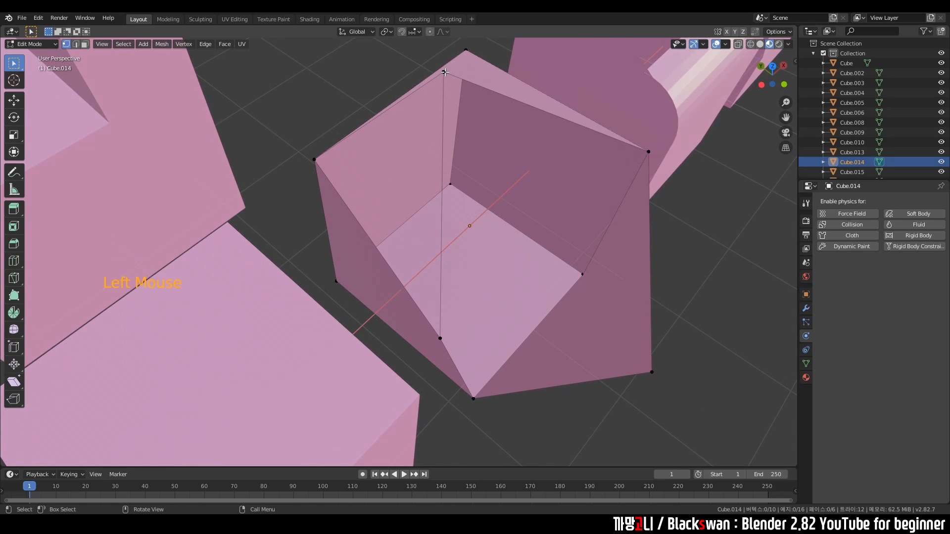
left_click(319, 166, "shift")
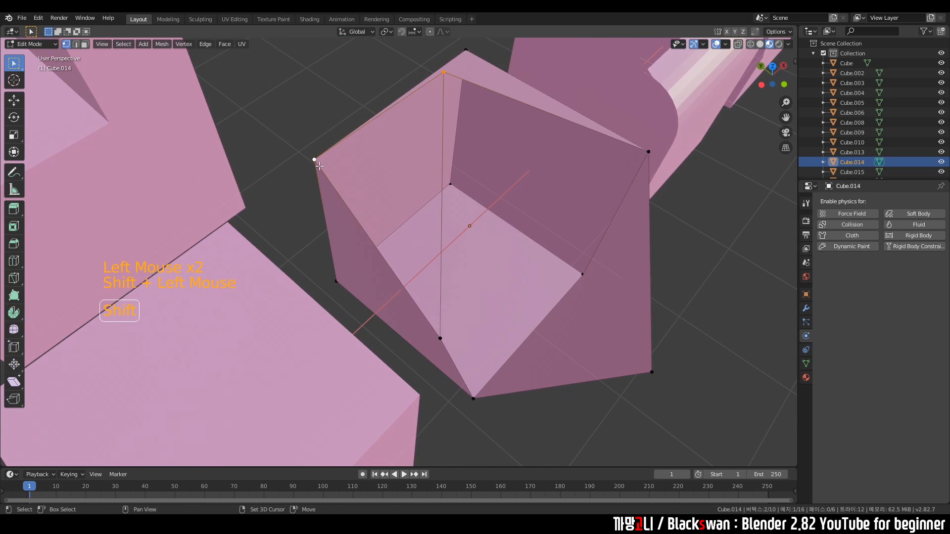
left_click(439, 342, "shift")
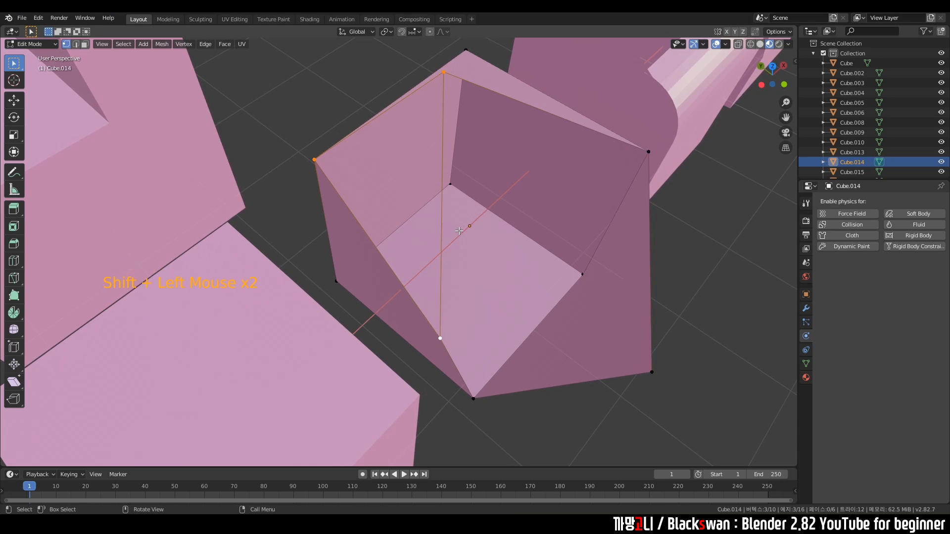
key("f")
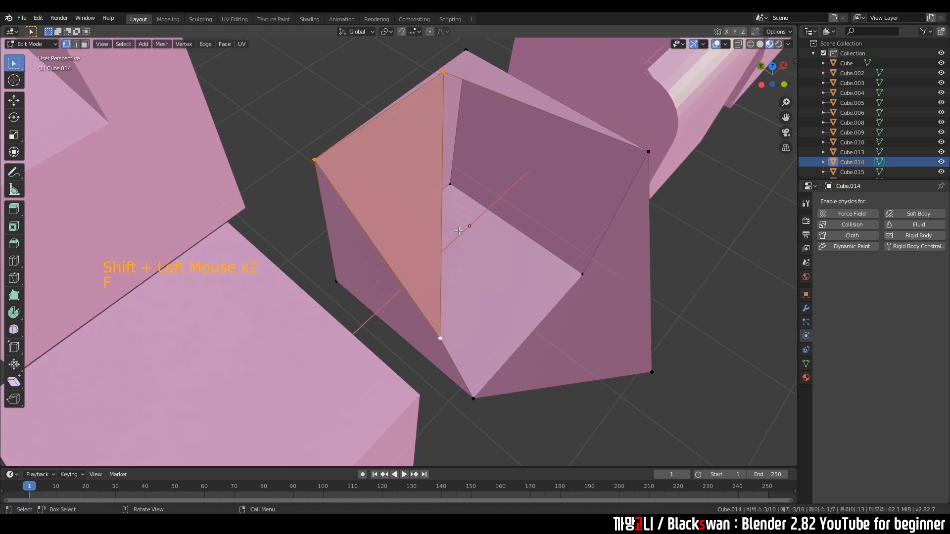
middle_click_drag(445, 175, 416, 189)
left_click(486, 218)
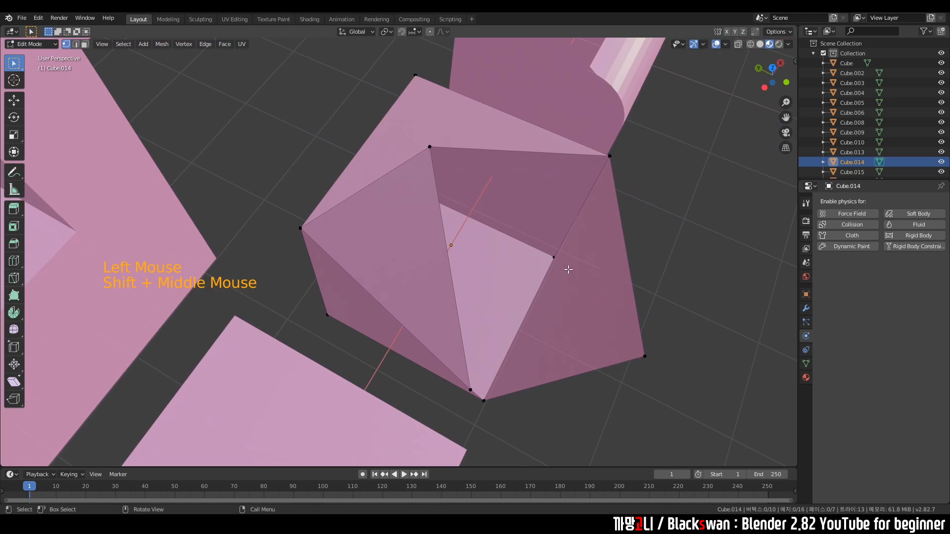
Step: In edge selection, select the five edges surrounding the cube's remaining opening and fill them with a single face
middle_click_drag(604, 268, 597, 281, "shift")
middle_click_drag(598, 281, 581, 277)
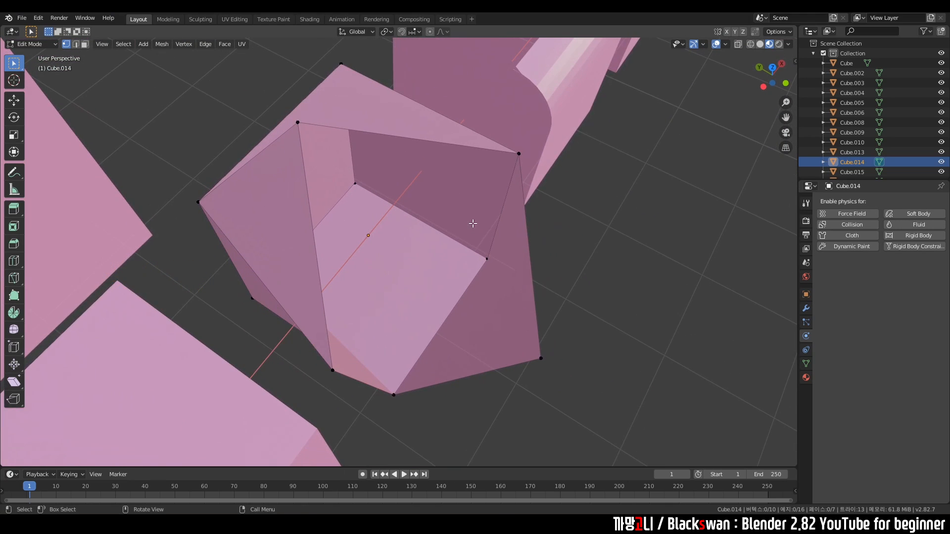
left_click(76, 46)
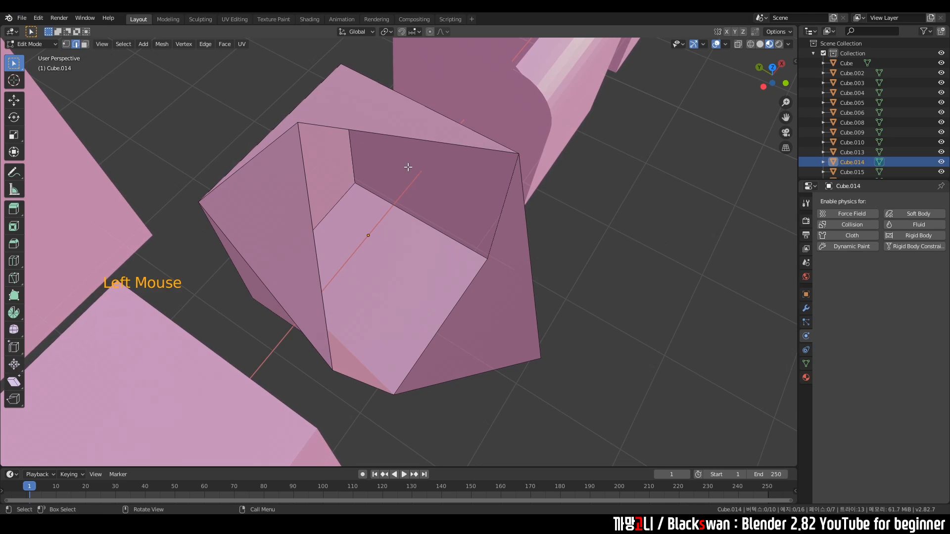
left_click(390, 137)
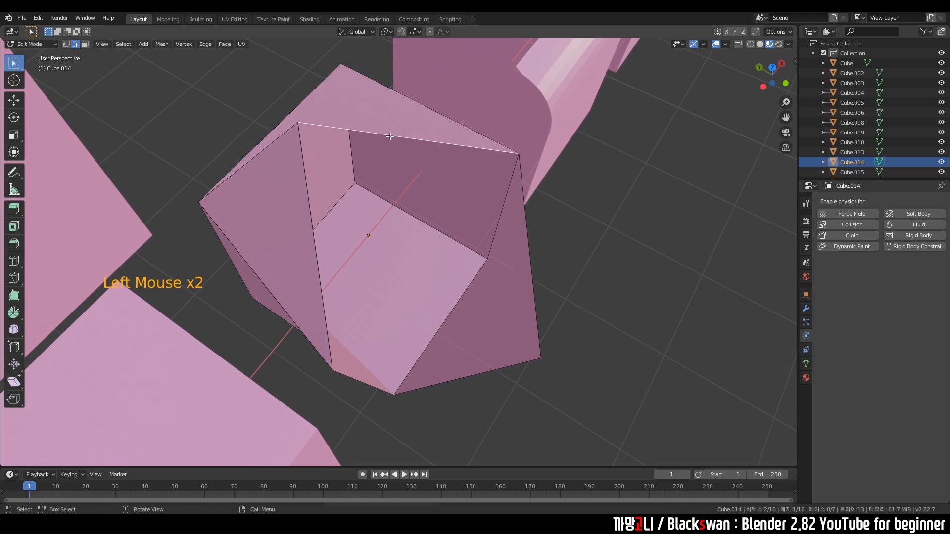
left_click(324, 319, "shift")
left_click(356, 379, "shift")
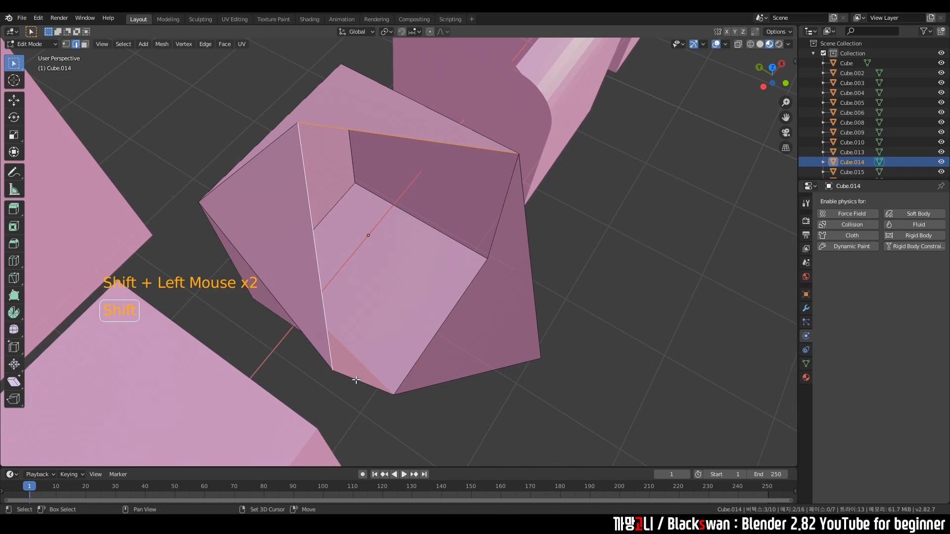
middle_click_drag(429, 385, 486, 317)
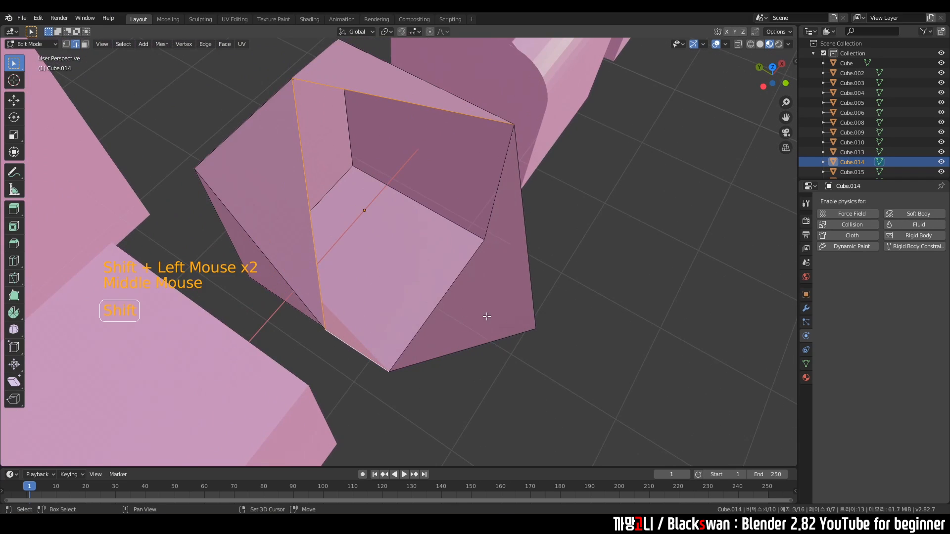
left_click(497, 338, "shift")
left_click(523, 205, "shift")
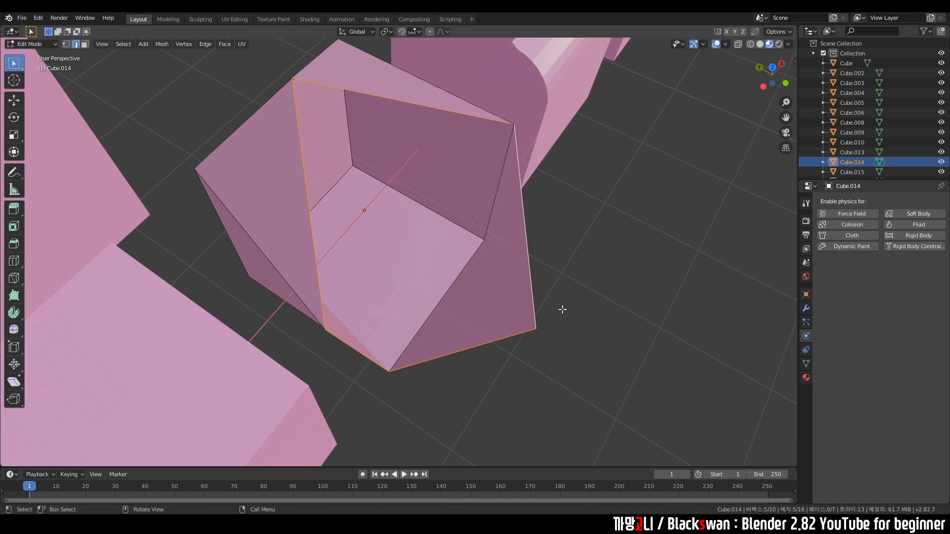
key("f")
left_click(596, 236)
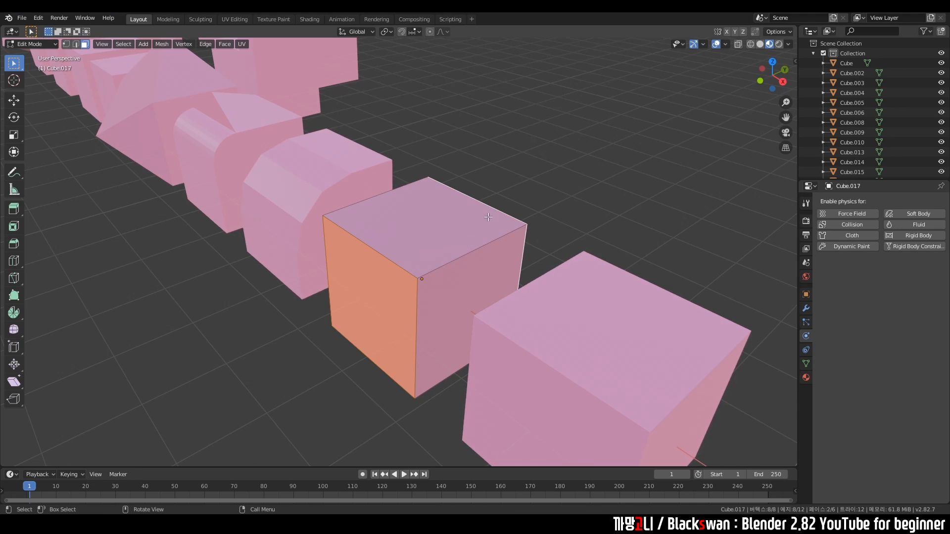
Step: On Cube.017, select two opposite side faces and inset both with a thickness of about 0.316 m
left_click(500, 169)
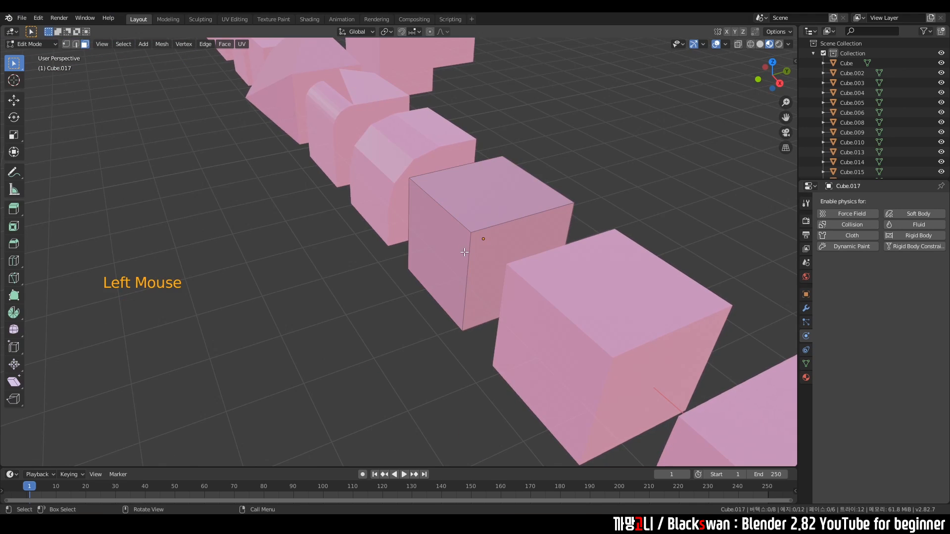
left_click(461, 248)
middle_click_drag(461, 248, 471, 283, "shift")
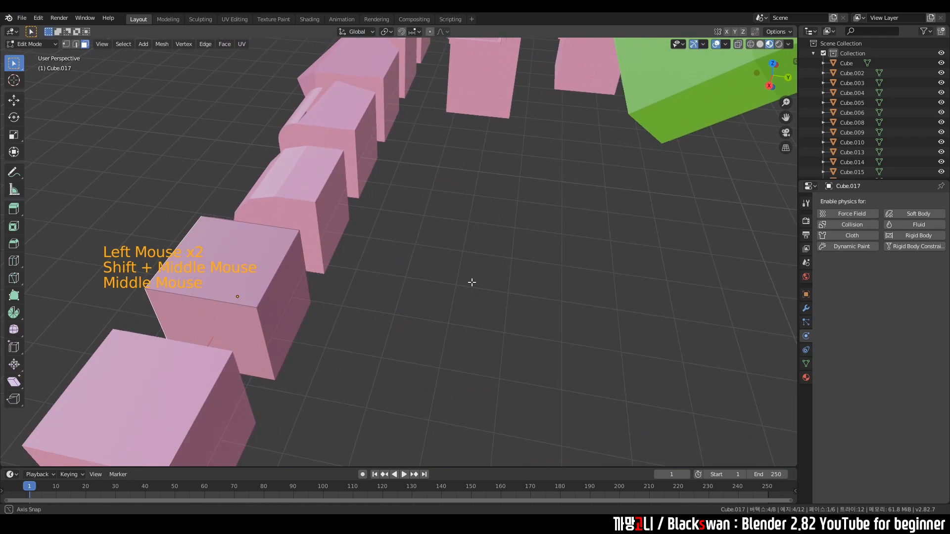
left_click(287, 301, "shift")
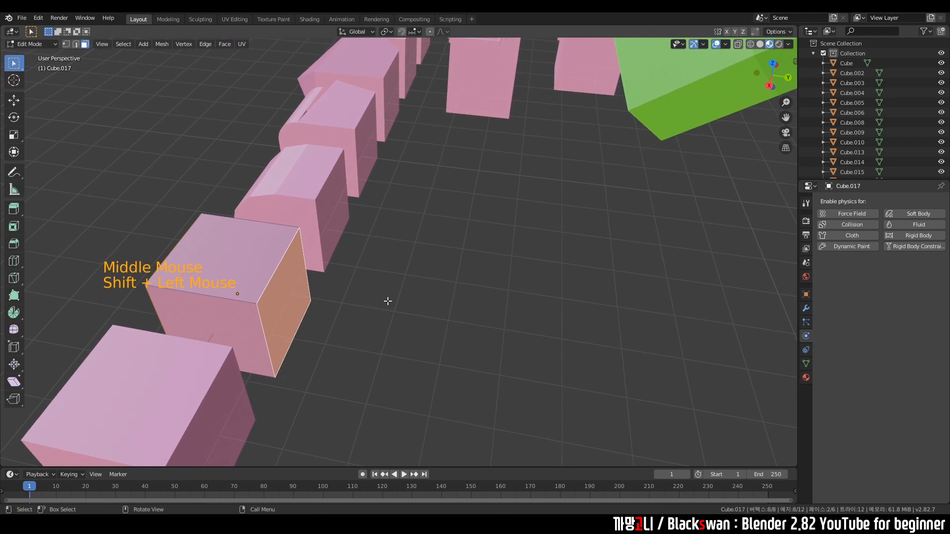
middle_click_drag(386, 299, 411, 314)
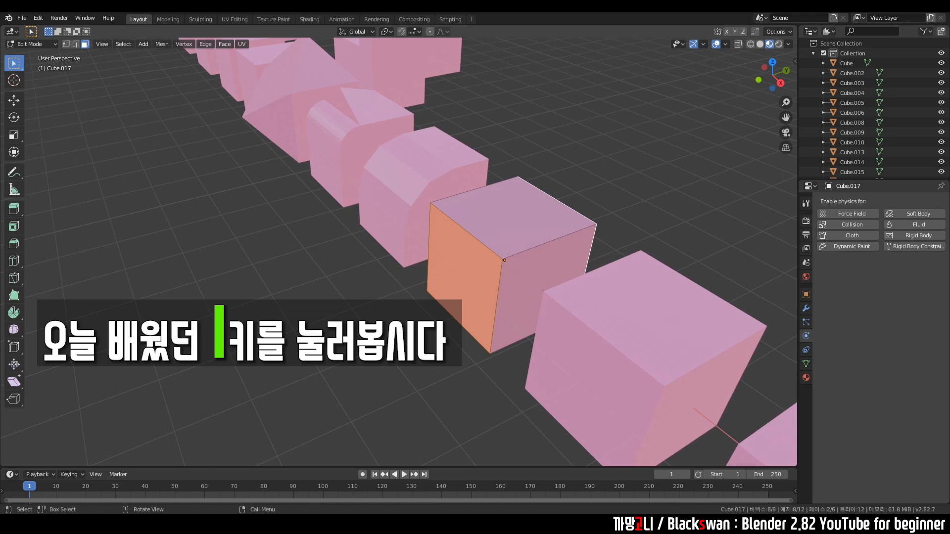
key("i")
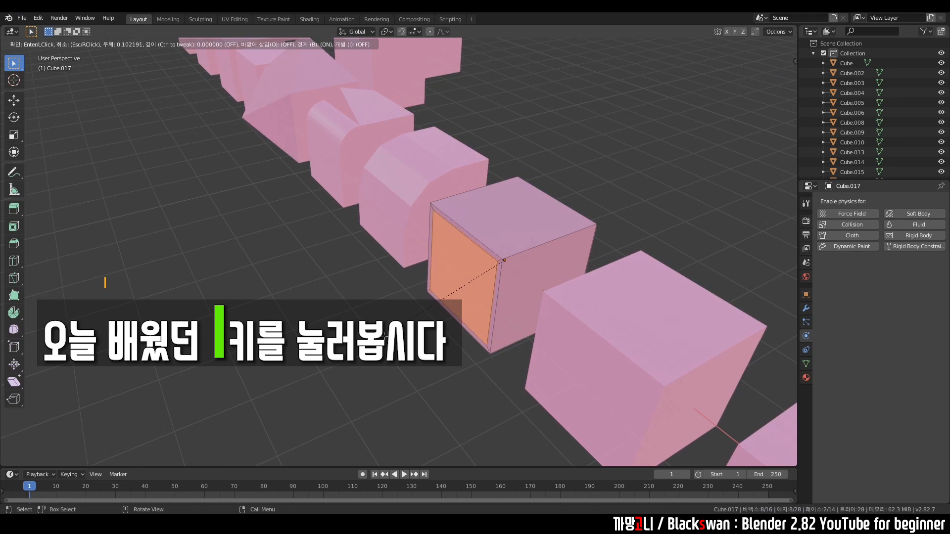
left_click(393, 328)
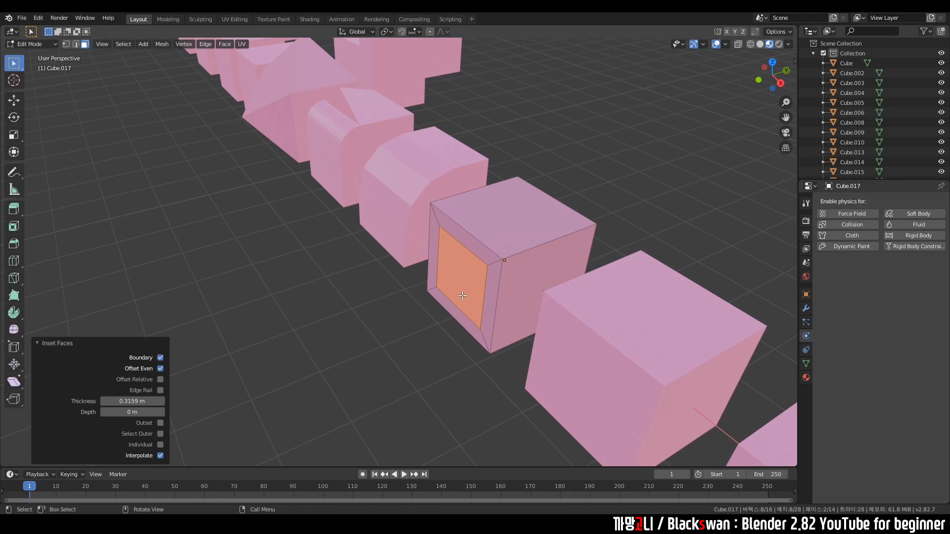
Step: Select the inset faces on the cube's two opposite sides and join them through the cube with Bridge Faces
middle_click_drag(493, 287, 367, 265)
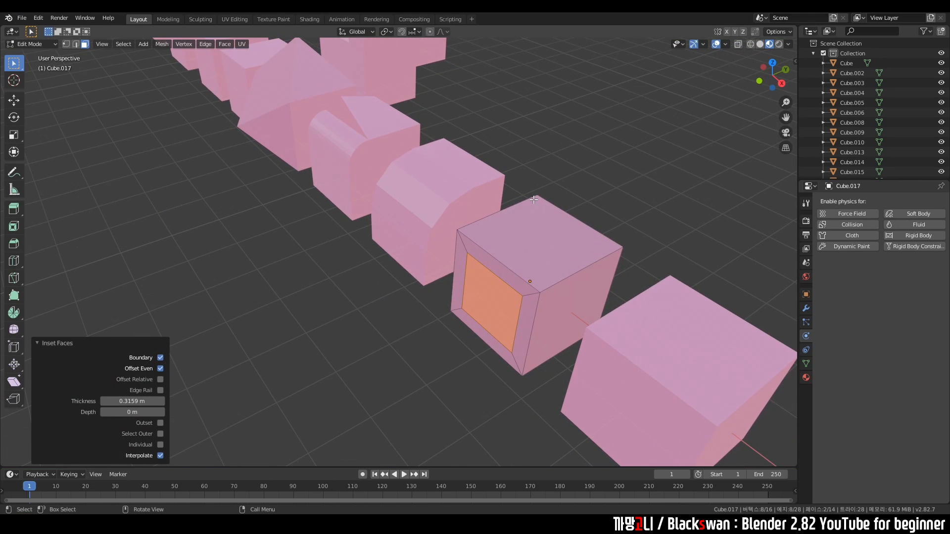
middle_click_drag(534, 200, 363, 272)
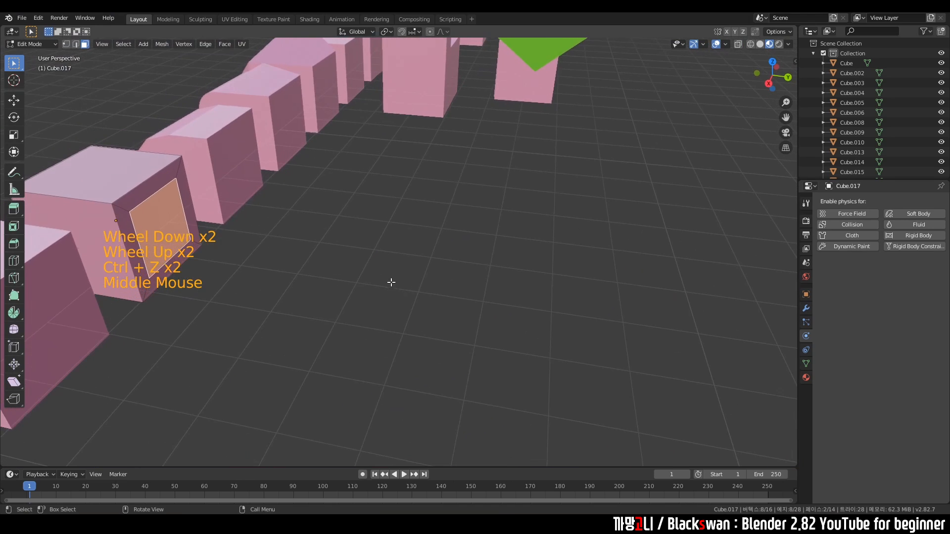
left_click(262, 333)
middle_click_drag(257, 325, 291, 324)
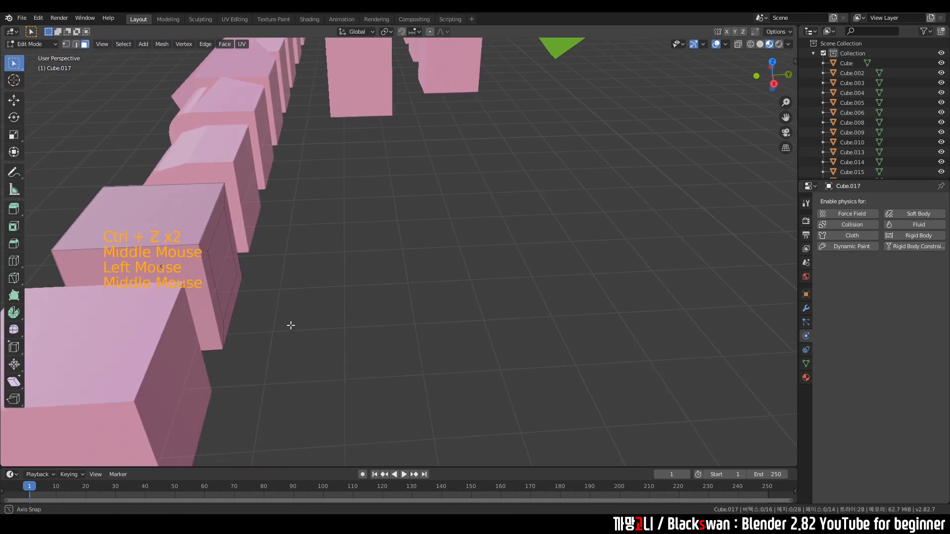
left_click(235, 265)
middle_click_drag(236, 265, 422, 252)
left_click(289, 285, "shift")
right_click(421, 253)
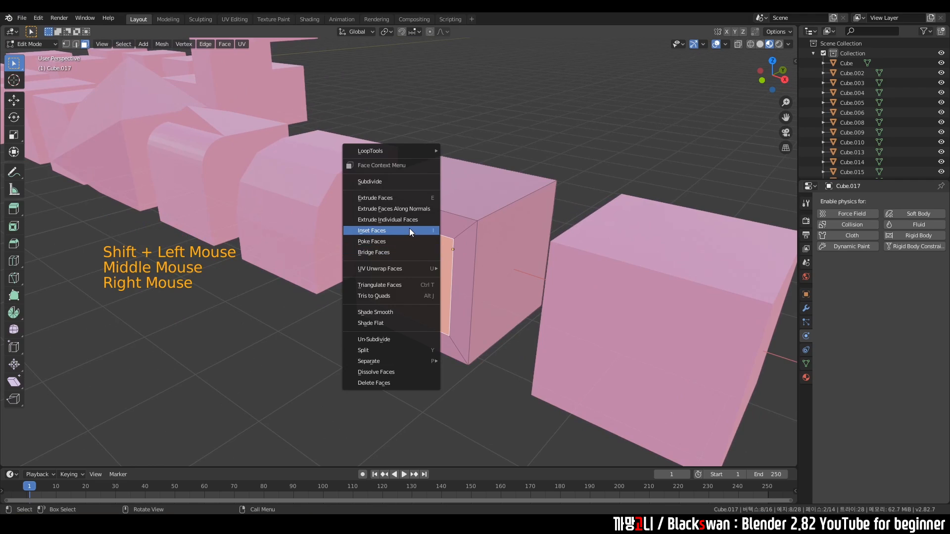
left_click(390, 253)
left_click(526, 164)
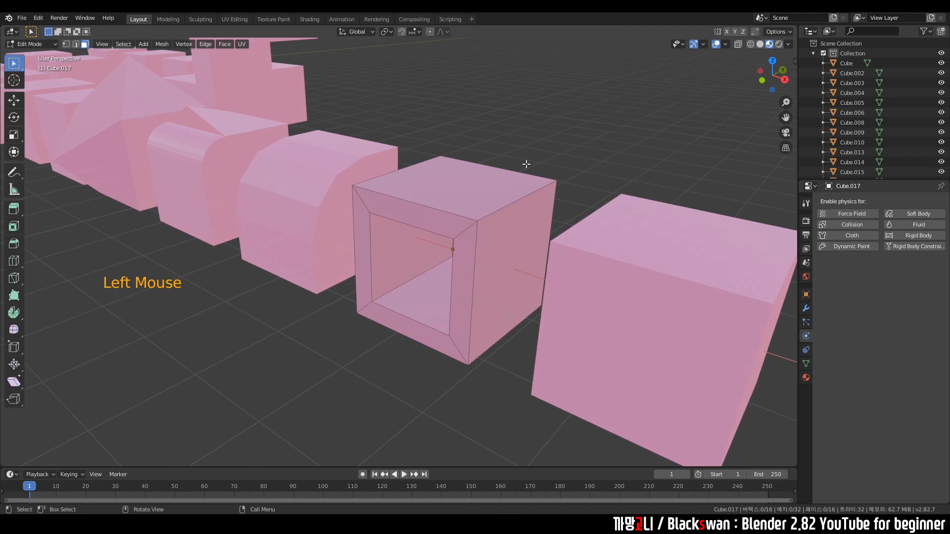
Step: Examine the bridged opening through the cube, selecting its inner wall faces to inspect them
middle_click_drag(516, 213, 537, 212)
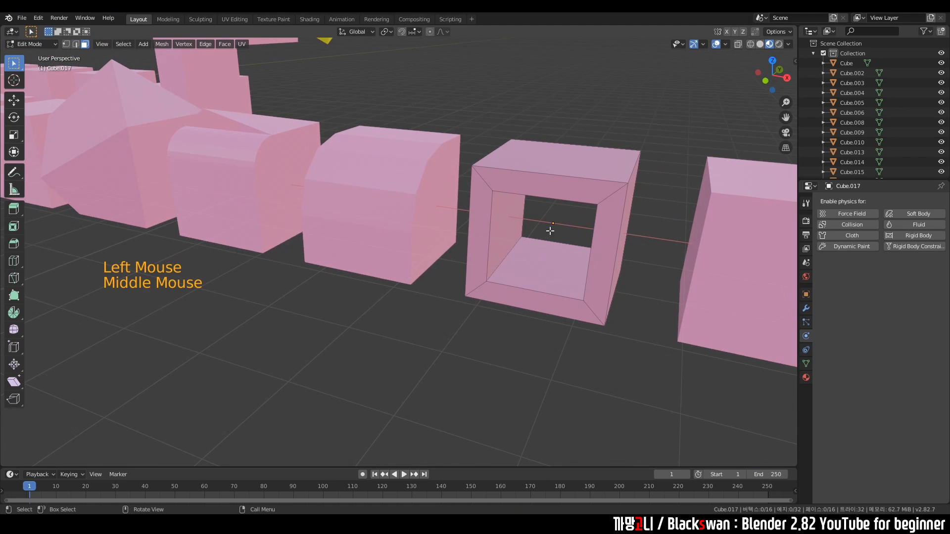
middle_click_drag(547, 217, 467, 252, "shift")
scroll(515, 229, "up", 2)
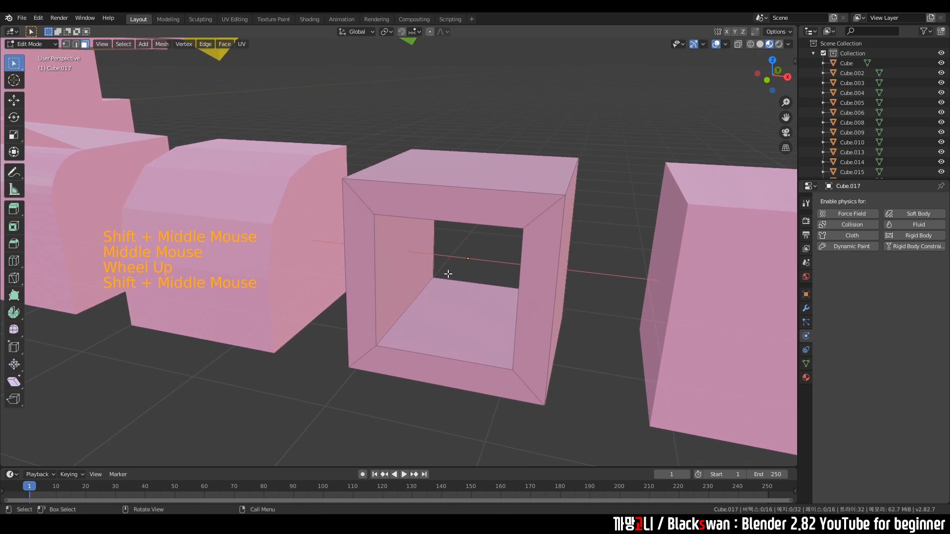
left_click(432, 303)
left_click(432, 303)
middle_click_drag(432, 302, 487, 291)
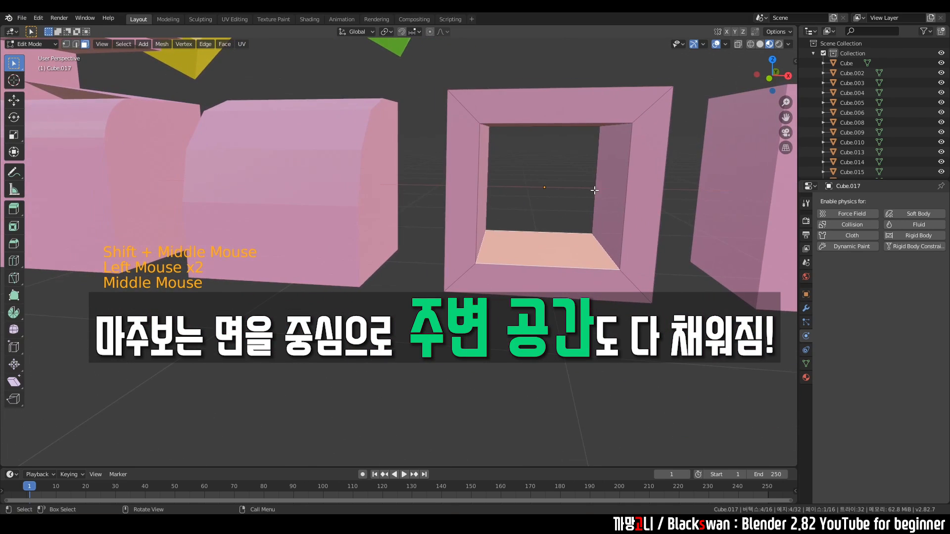
left_click(602, 183)
middle_click_drag(601, 183, 576, 156)
left_click(552, 112)
left_click(468, 171)
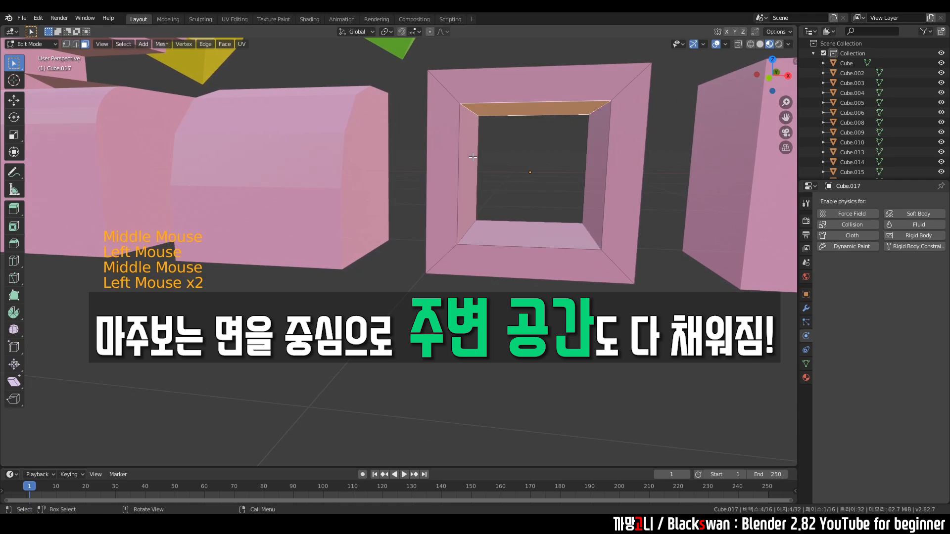
left_click(589, 193, "shift")
left_click(597, 186, "shift")
left_click(562, 233, "shift")
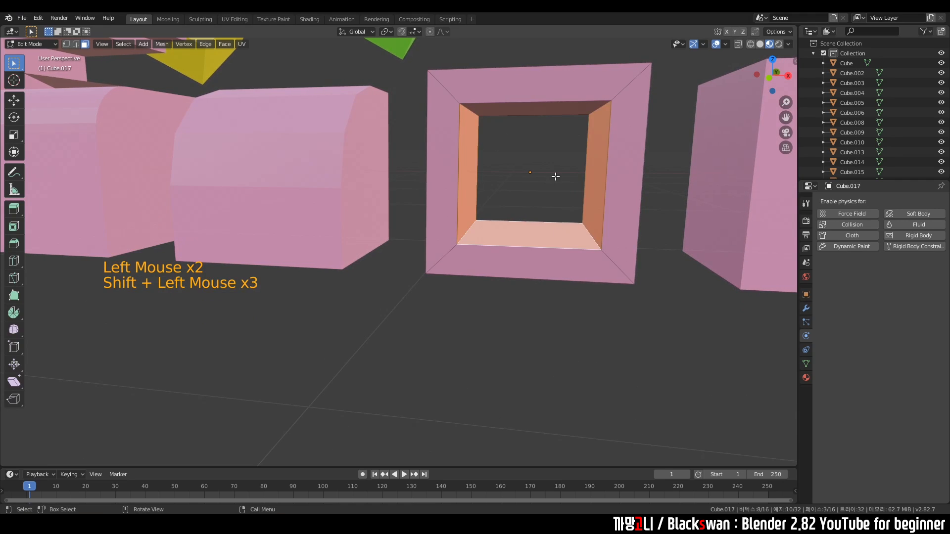
left_click(547, 170)
middle_click_drag(547, 170, 541, 194)
Step: Switch mesh editing from the bridged cube to the plain cube beside the ripped and refilled solid, Cube.013
key("Tab")
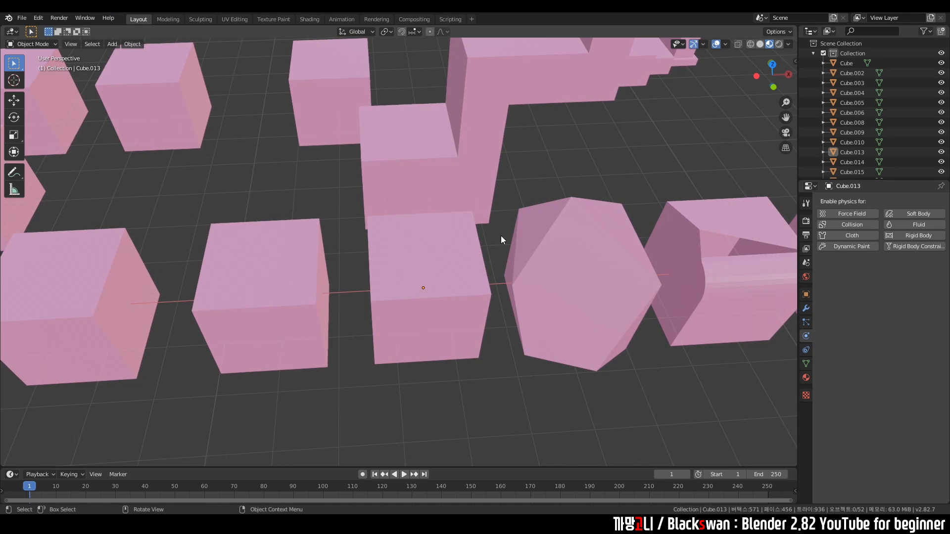
left_click(444, 270)
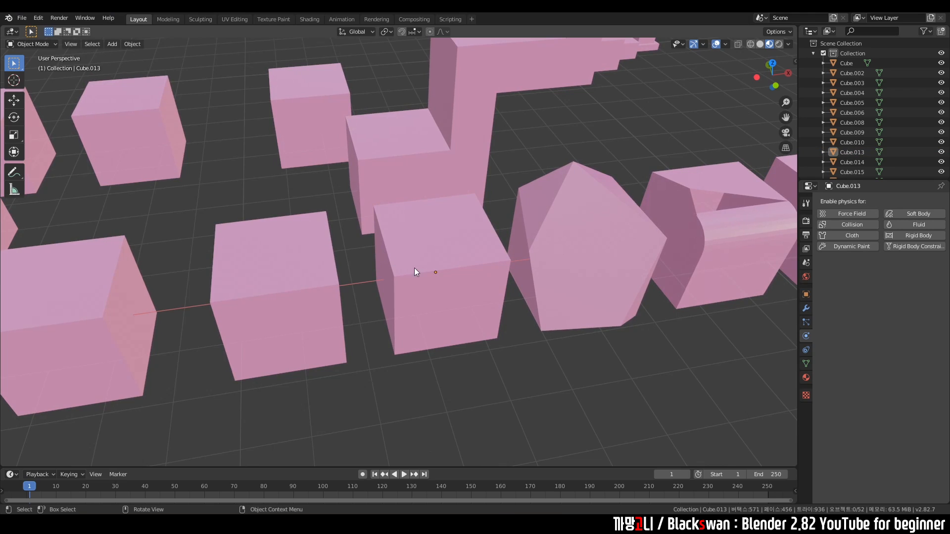
left_click(435, 246)
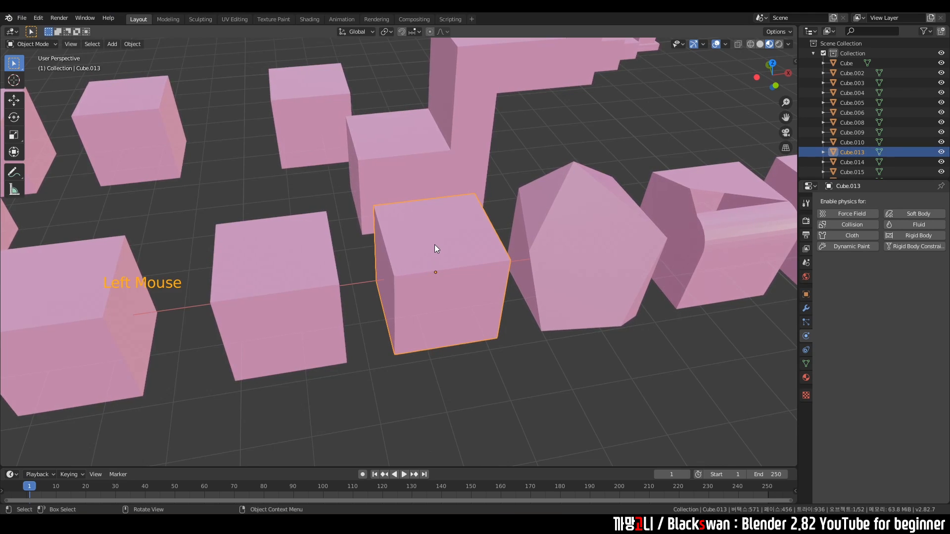
key("Tab")
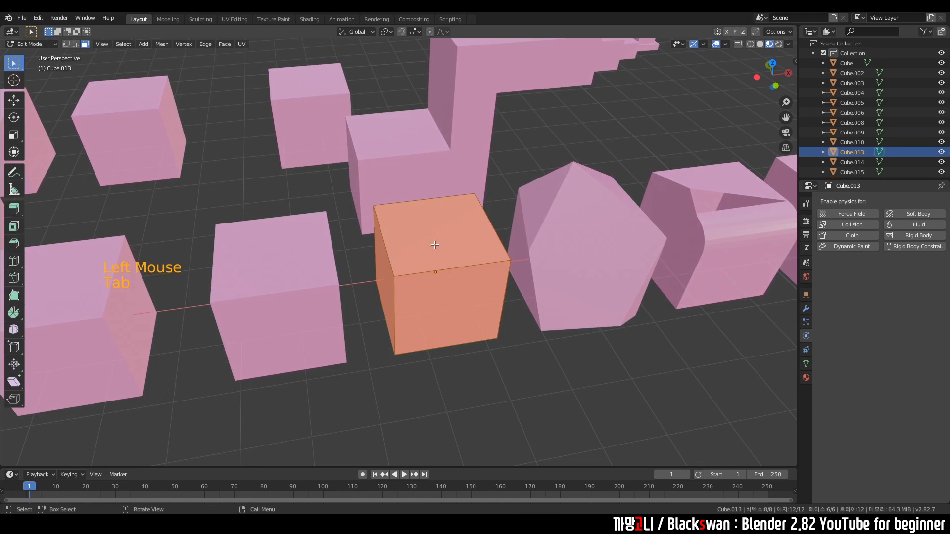
left_click(55, 44)
left_click(53, 43)
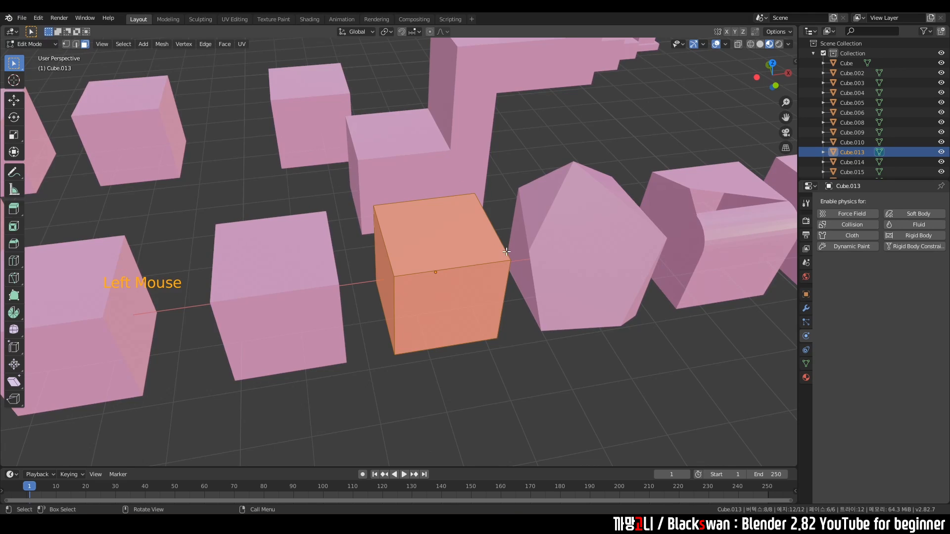
Step: Select all faces of the plain cube Cube.013, subdivide them once, and clear the selection
left_click(514, 162)
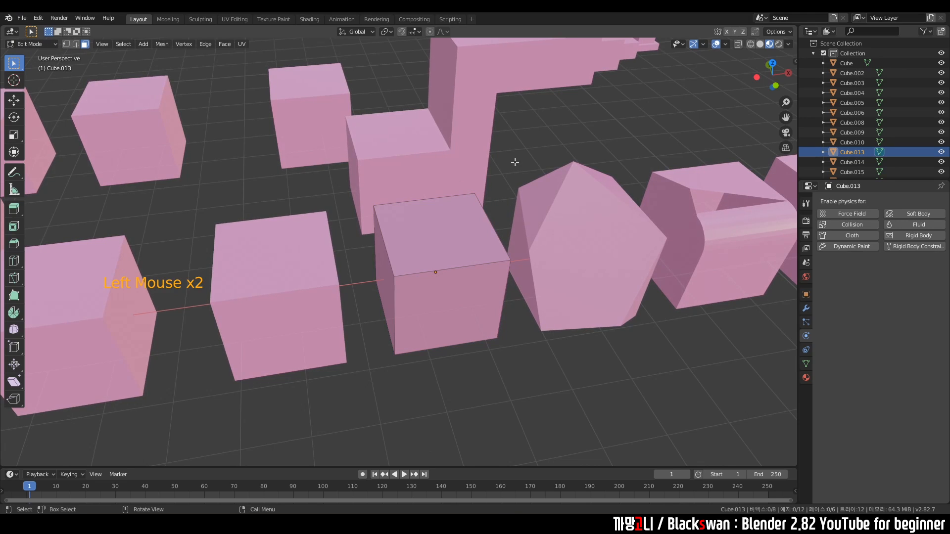
key("3")
scroll(440, 237, "up", 3)
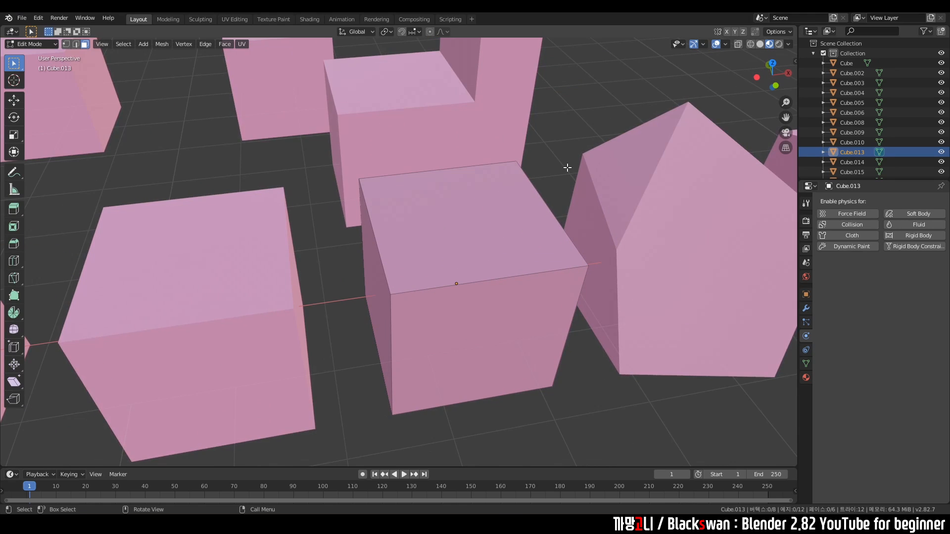
left_click(497, 235)
key("a")
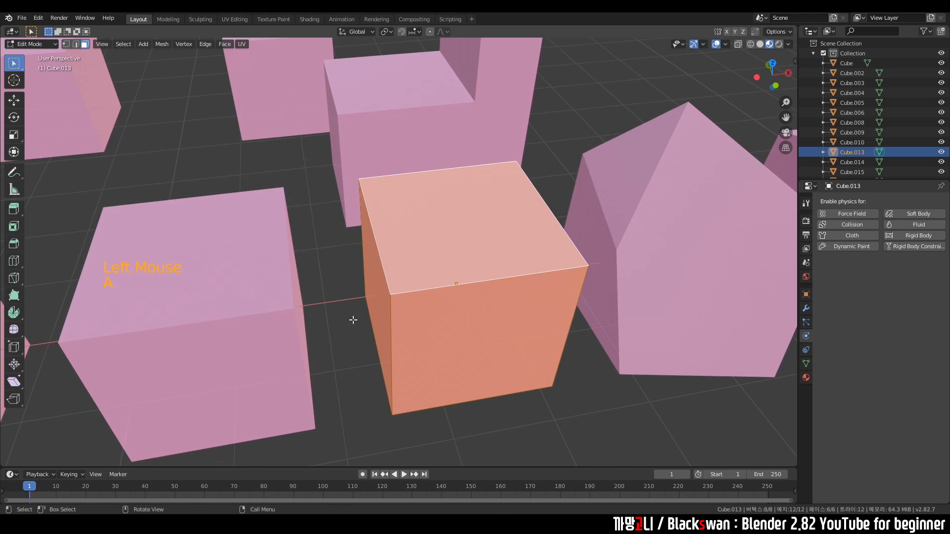
right_click(441, 235)
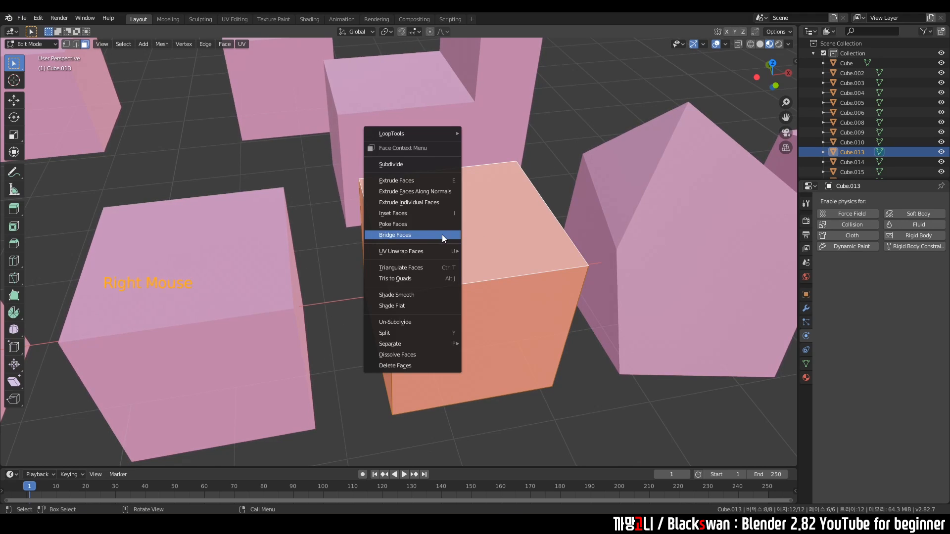
left_click(404, 165)
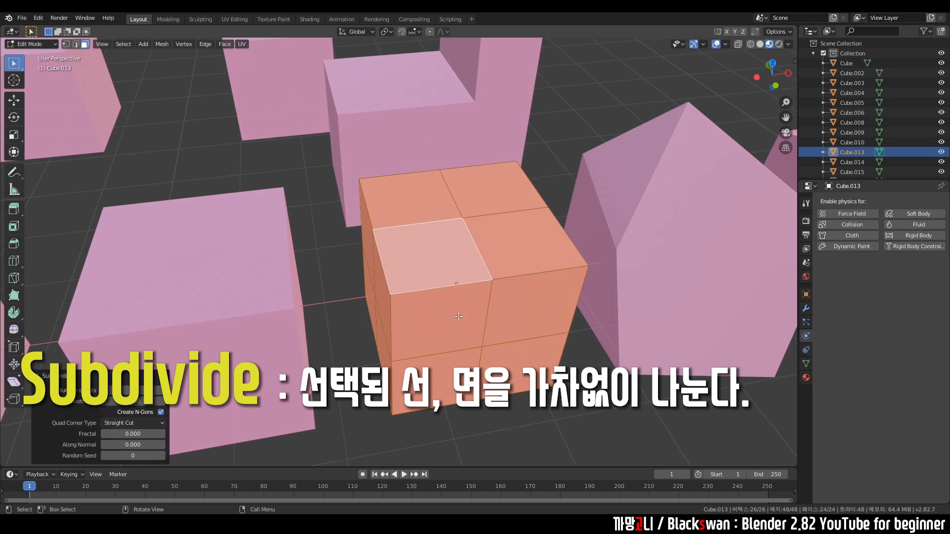
left_click(564, 164)
Step: Subdivide one top quarter face of Cube.013 and one of its resulting smaller faces again, and leave mesh editing
left_click(437, 252)
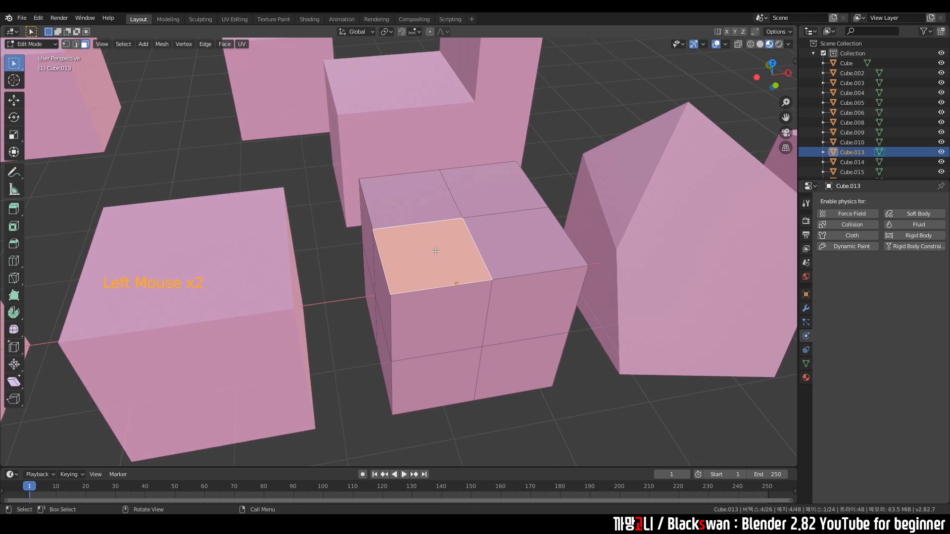
right_click(445, 246)
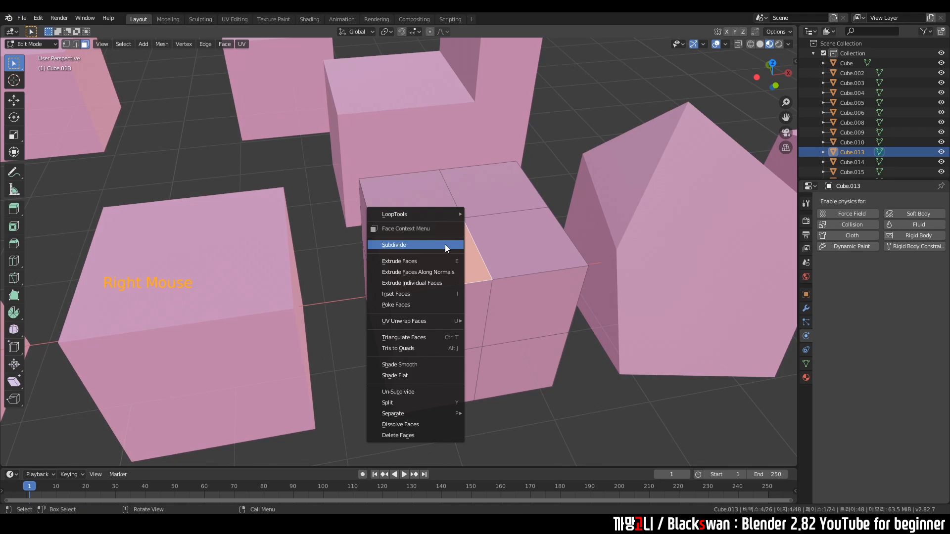
left_click(444, 244)
left_click(450, 238)
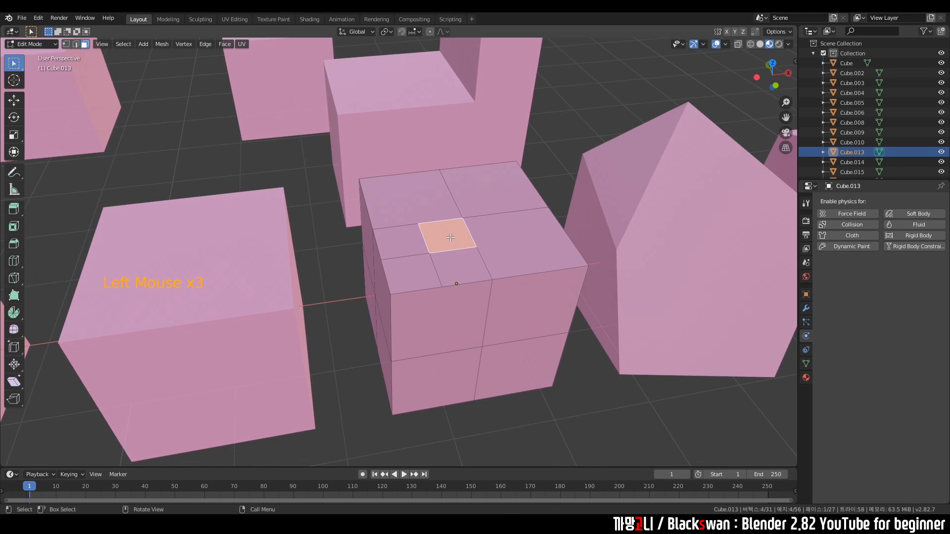
right_click(450, 237)
left_click(449, 239)
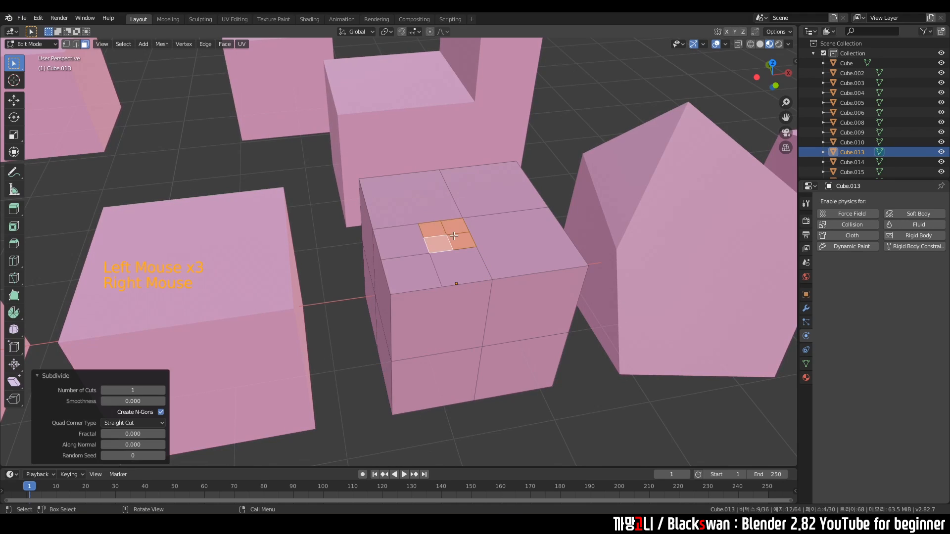
left_click(558, 154)
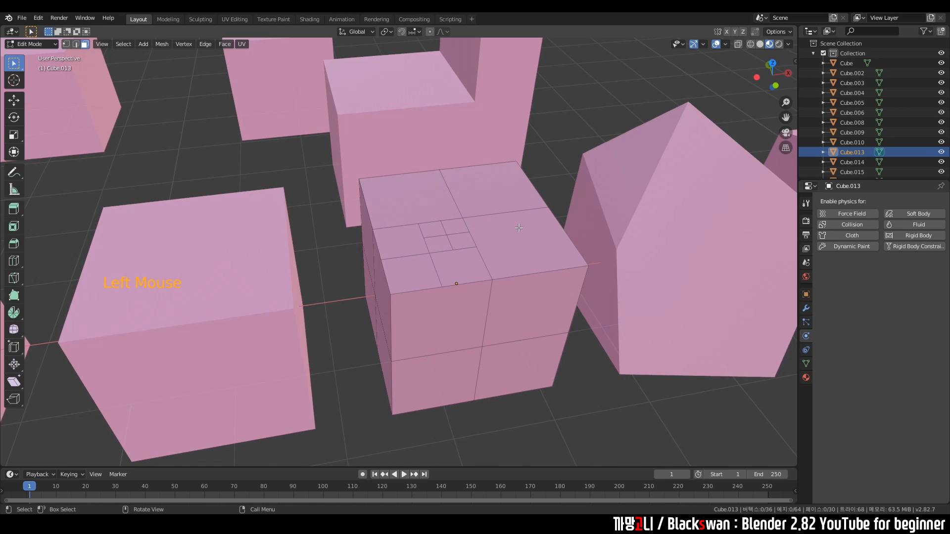
key("Tab")
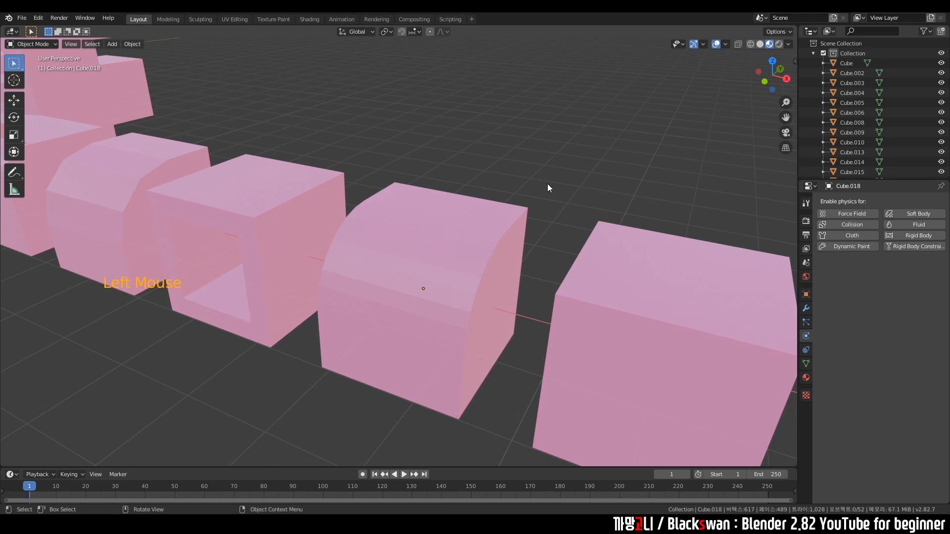
Step: Select the beveled cube beside the bridged cube, Cube.018, and apply Shade Smooth to it
left_click(547, 184)
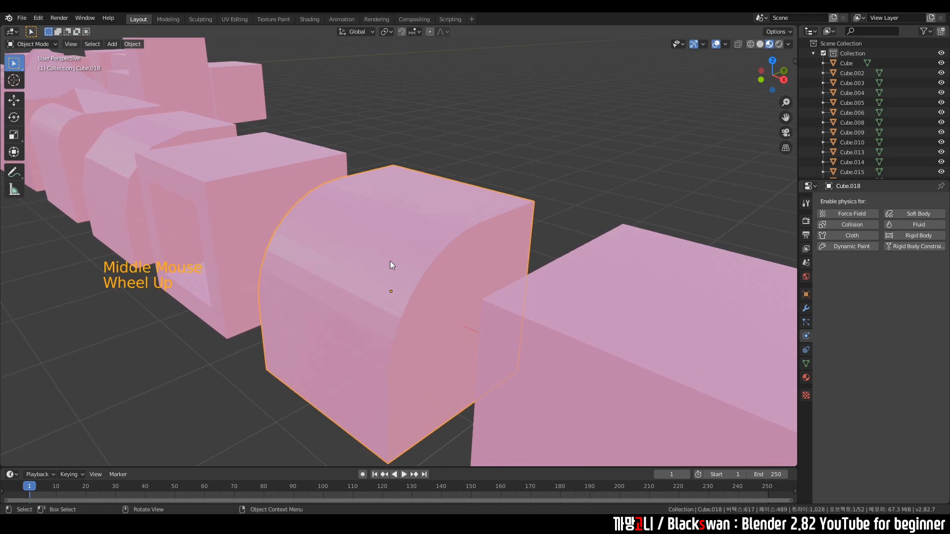
middle_click_drag(390, 261, 405, 263)
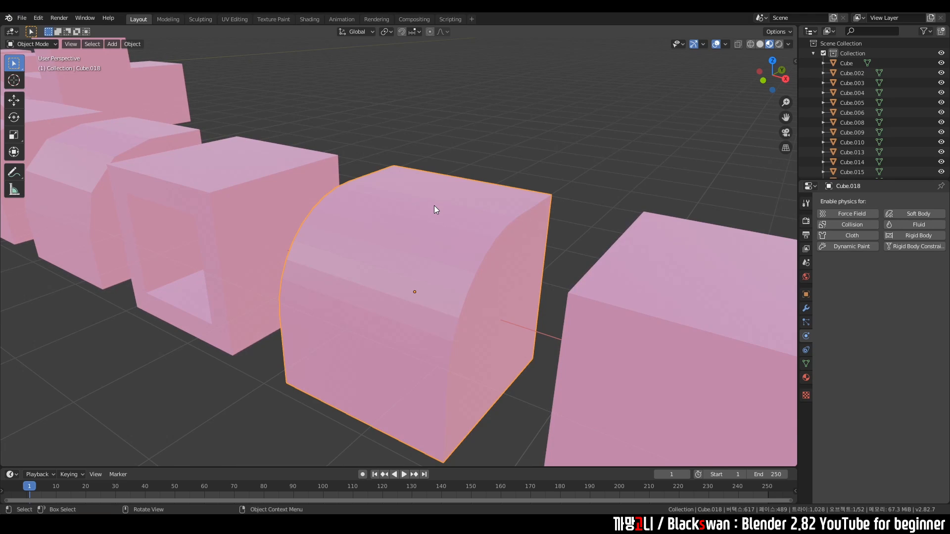
middle_click_drag(434, 206, 463, 143, "shift")
left_click(463, 144)
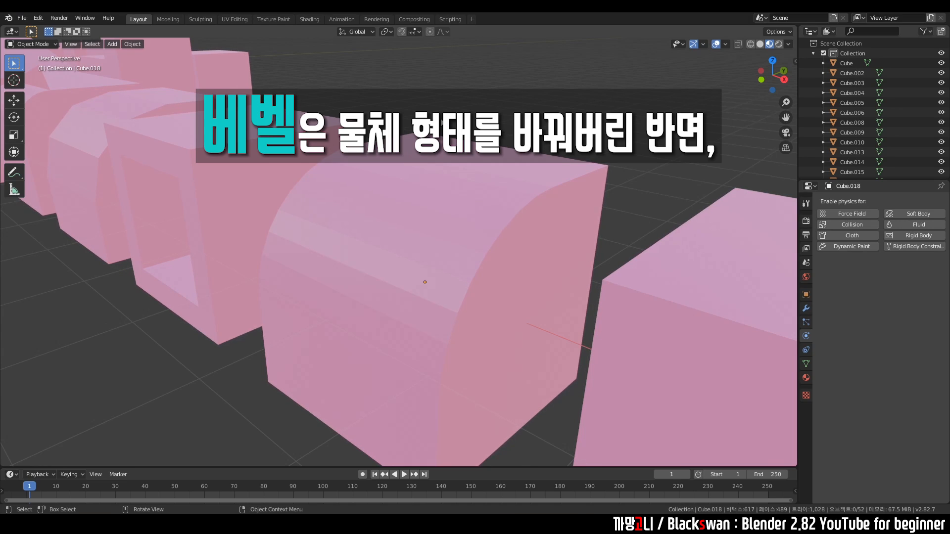
left_click(422, 172)
middle_click_drag(426, 213, 451, 224, "shift")
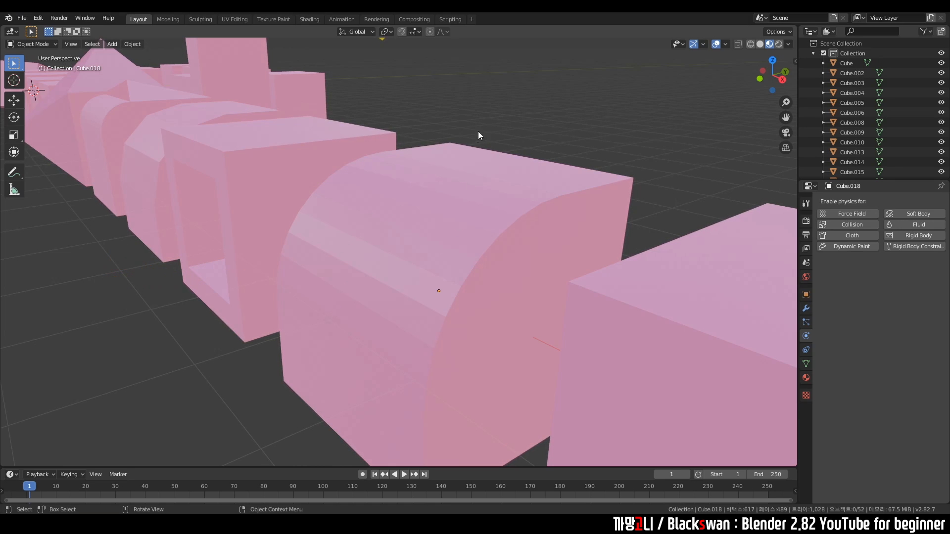
left_click(451, 208)
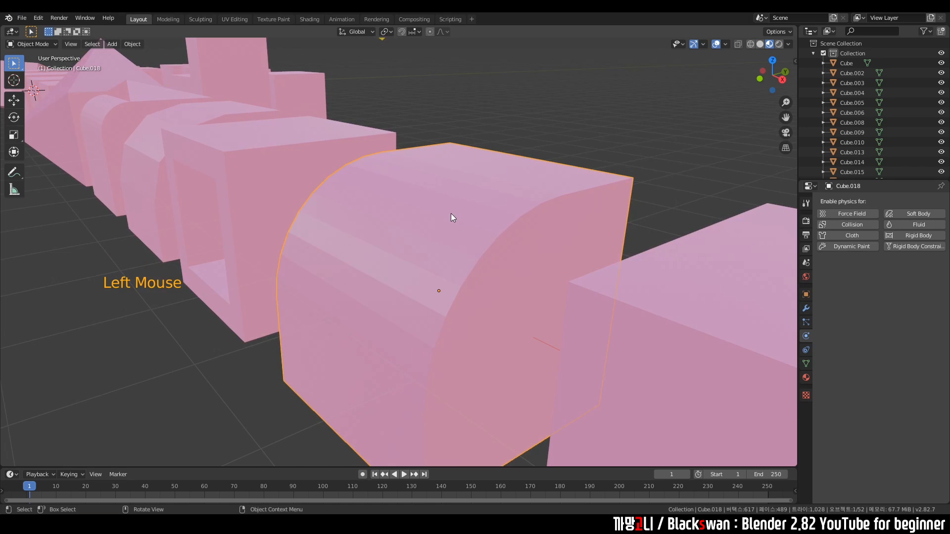
right_click(456, 215)
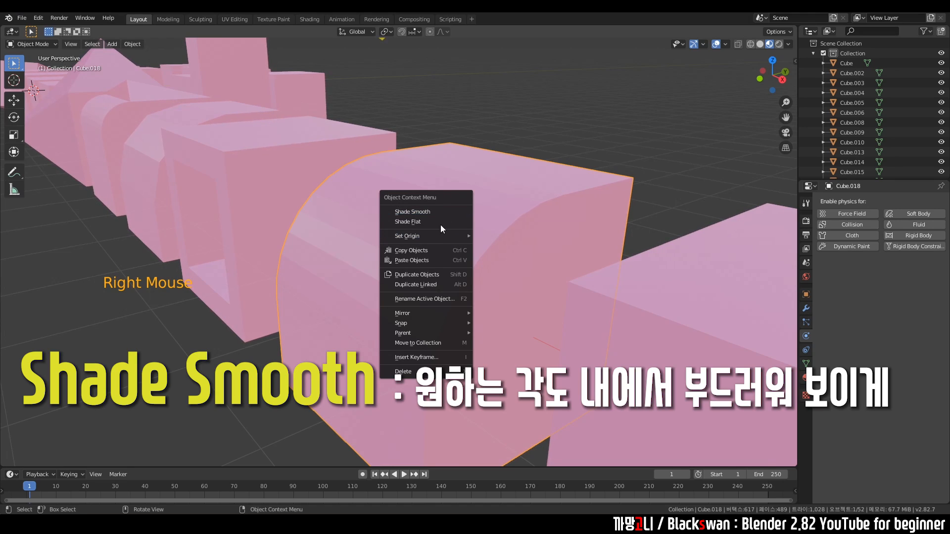
left_click(438, 213)
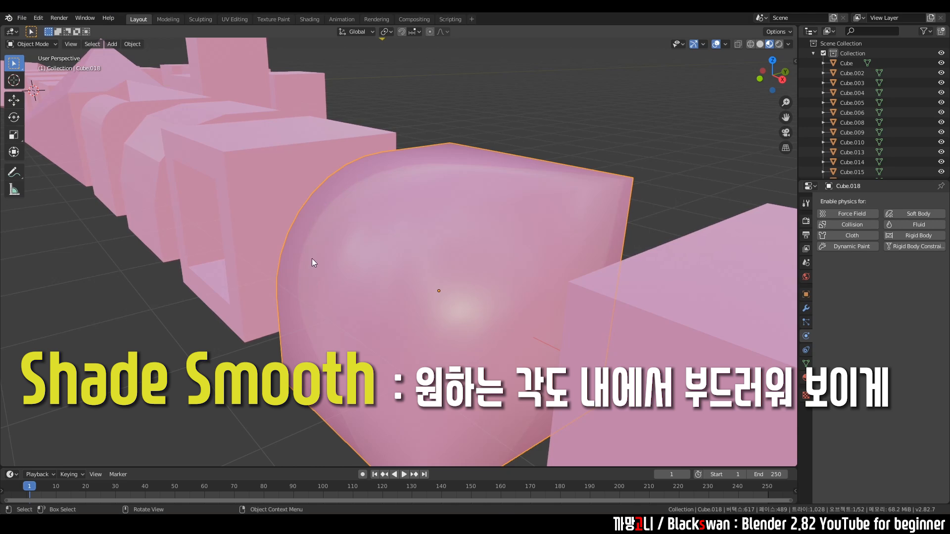
mouse_move(357, 245)
middle_mouse_down()
mouse_move(405, 212)
mouse_move(472, 245)
mouse_move(360, 248)
middle_mouse_up()
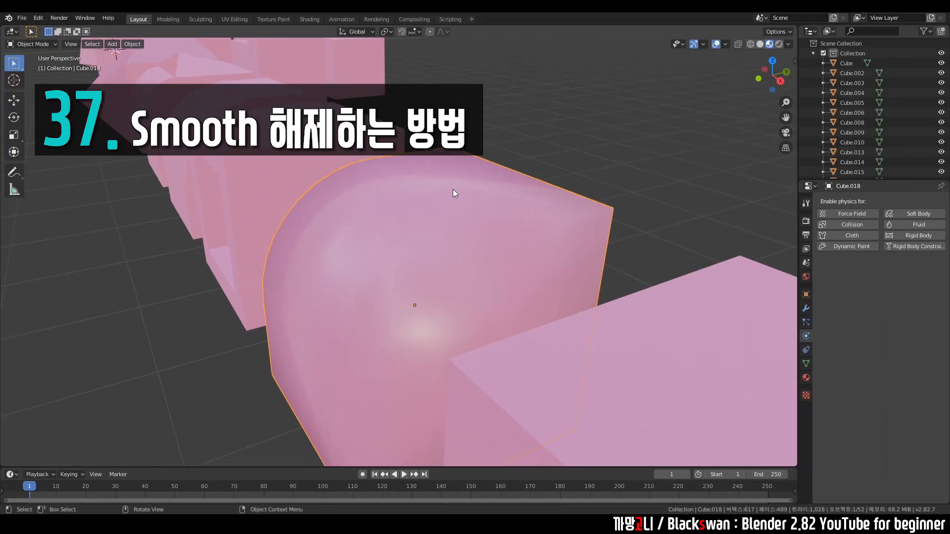
Step: Set the beveled cube to Shade Flat and return it to Shade Smooth
right_click(424, 198)
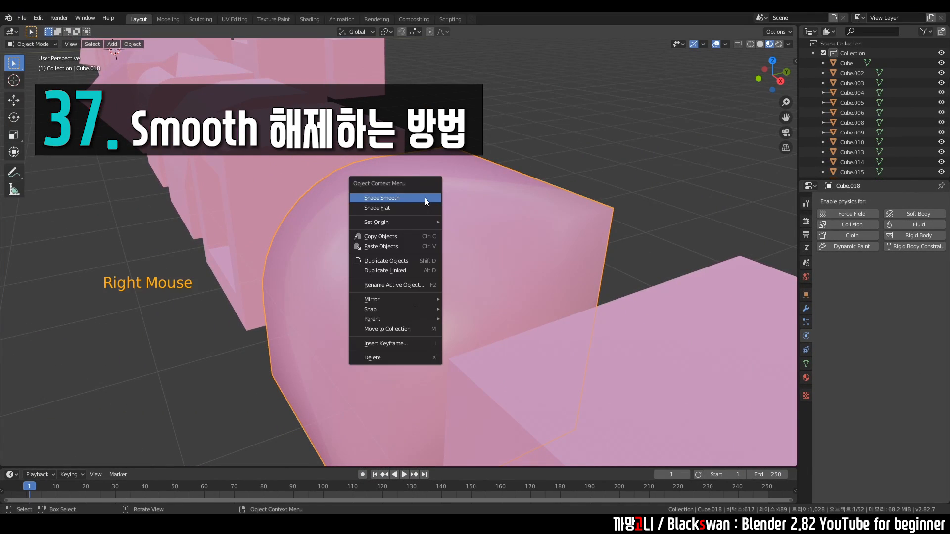
left_click(392, 208)
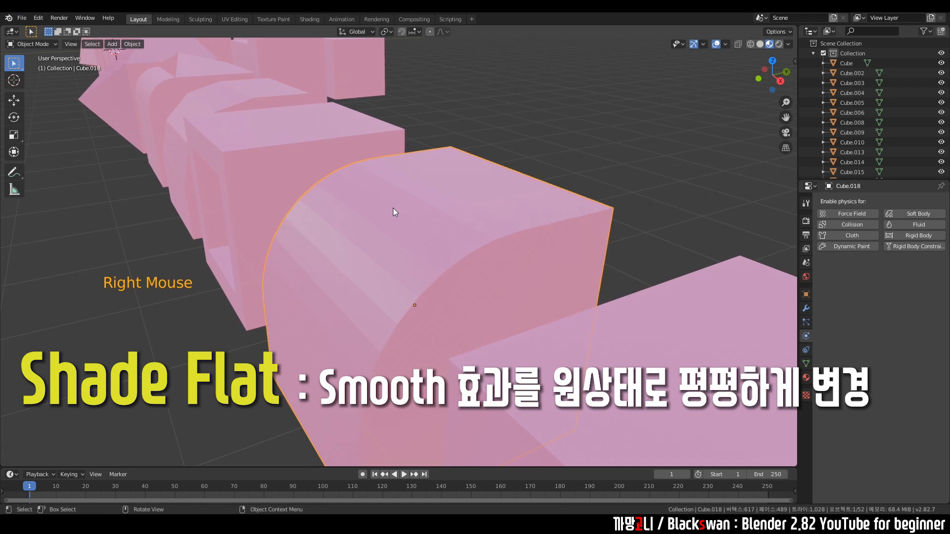
right_click(393, 208)
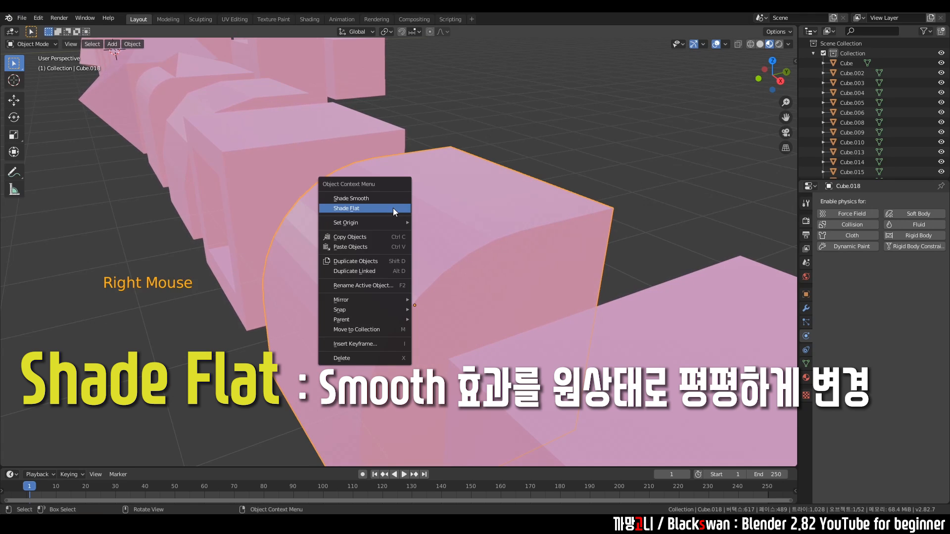
left_click(387, 198)
left_click(493, 138)
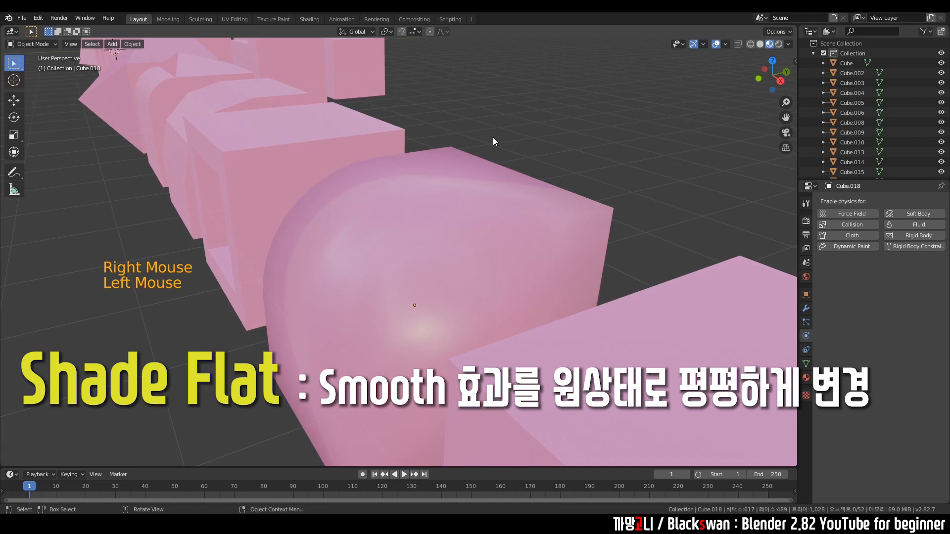
Step: Select the smooth-shaded beveled cube and enable Auto Smooth in its mesh data's Normals settings
middle_click_drag(426, 259, 377, 194)
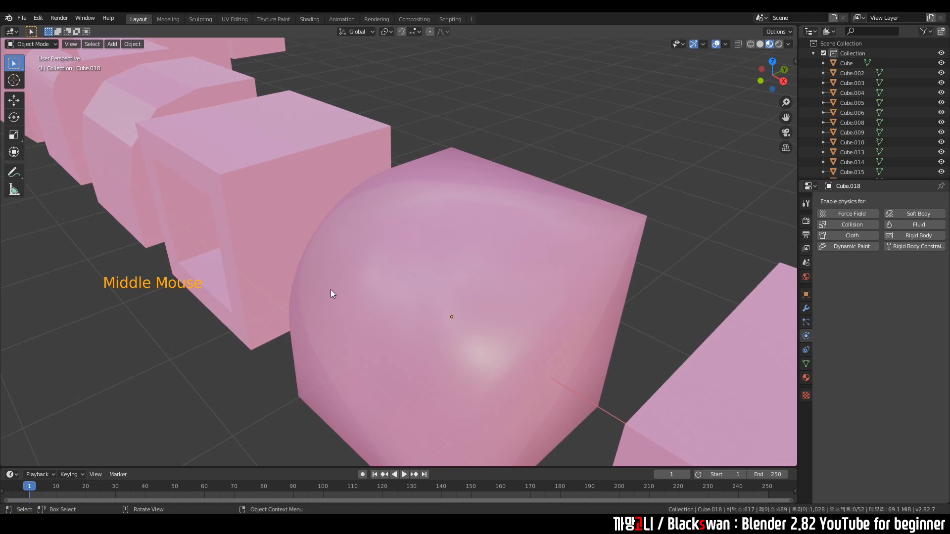
middle_click_drag(577, 243, 404, 198)
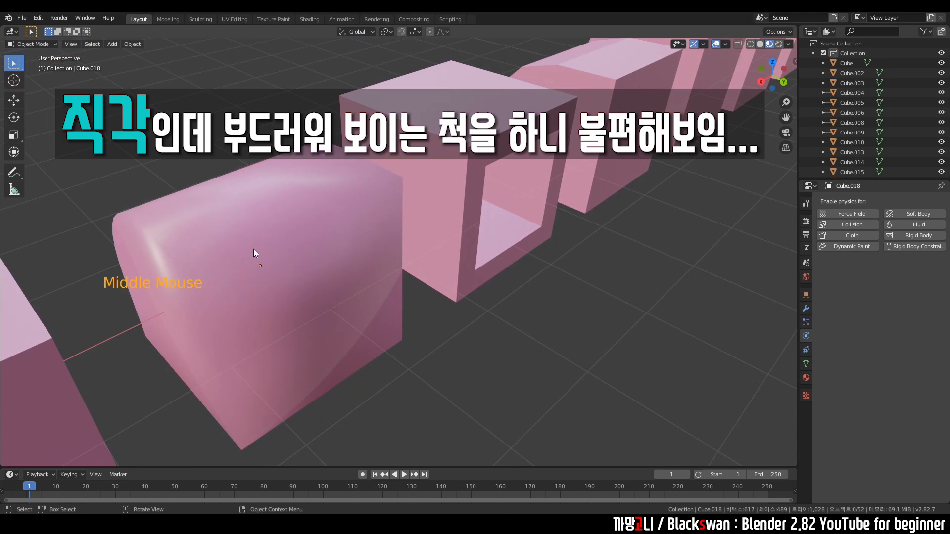
middle_click_drag(254, 268, 506, 238)
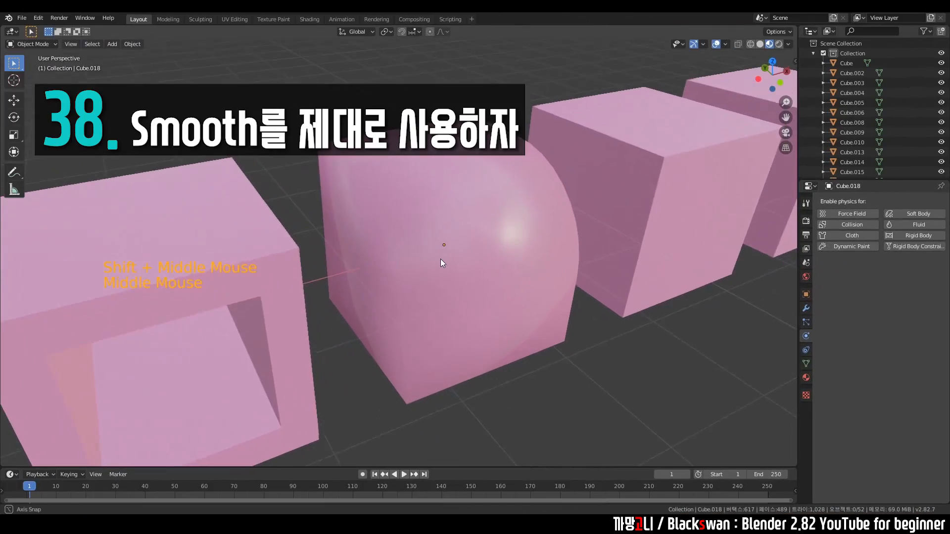
middle_click_drag(441, 258, 429, 276)
left_click(410, 210)
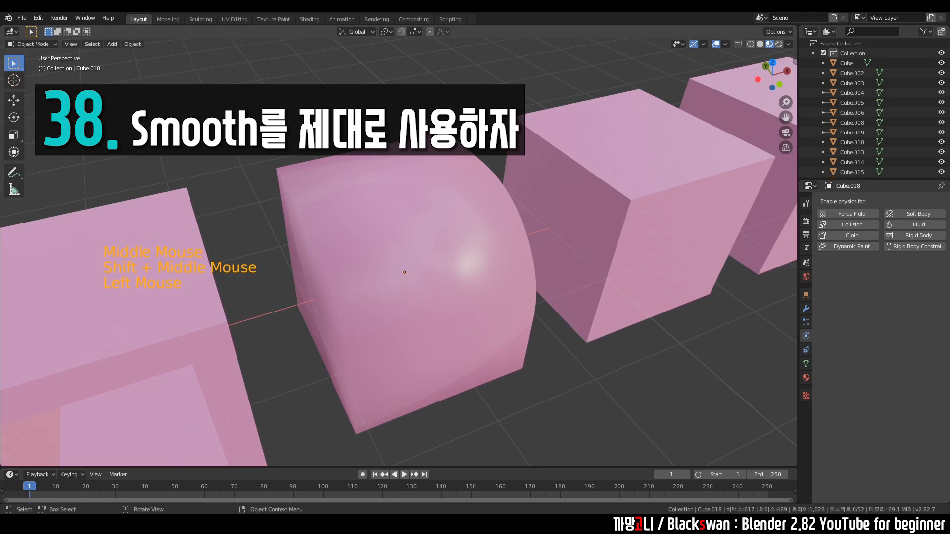
left_click(423, 210)
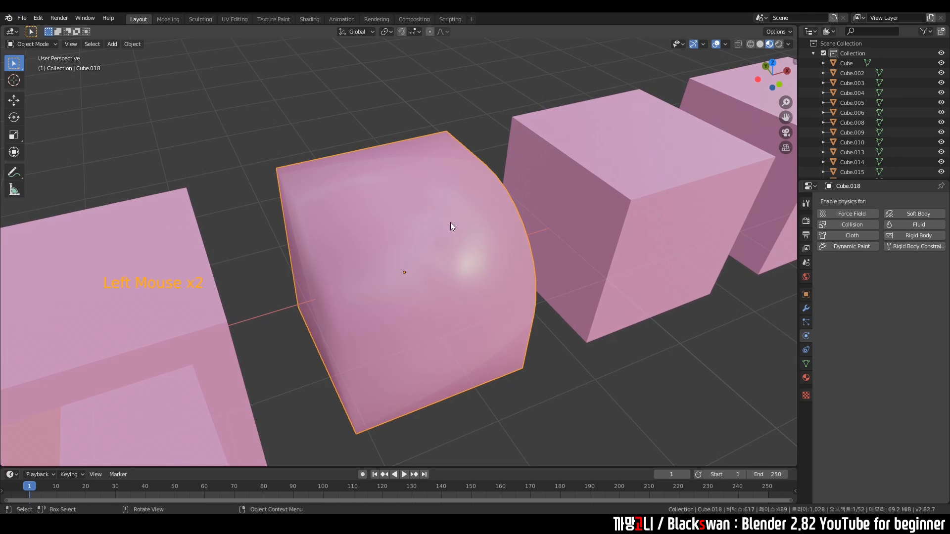
left_click(806, 363)
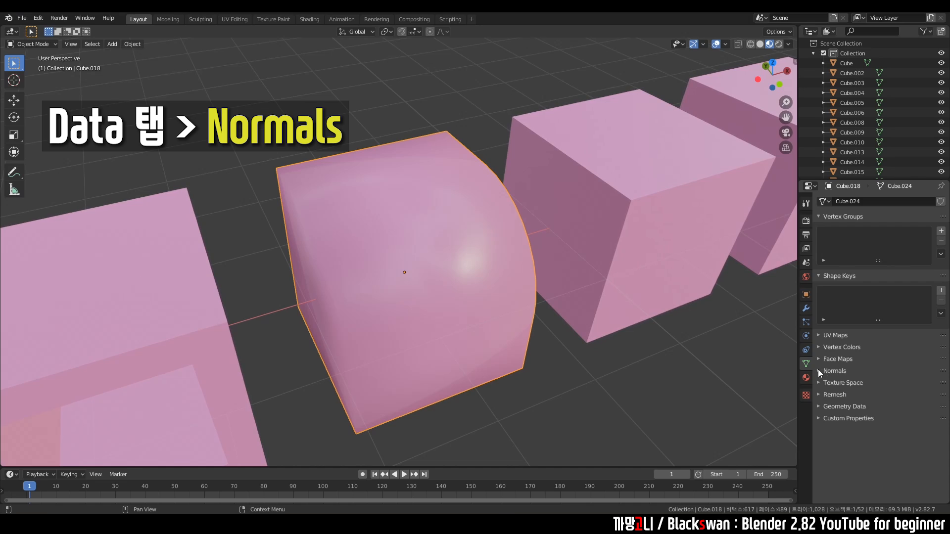
left_click(818, 369)
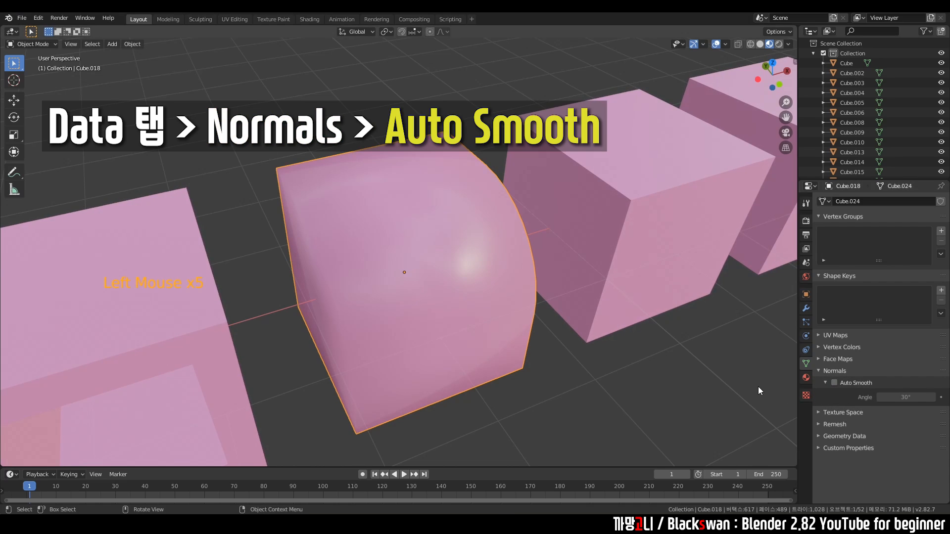
left_click(835, 383)
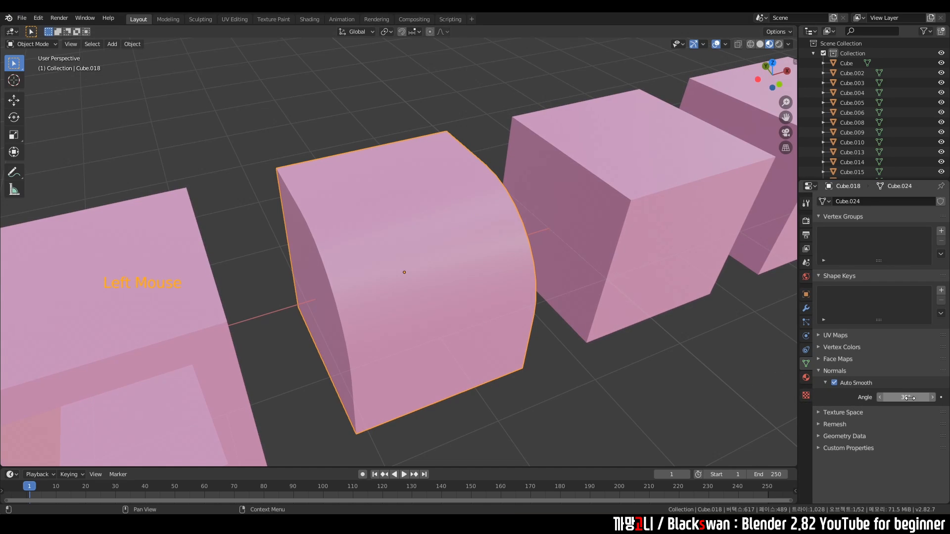
Step: Examine the auto-smoothed shading of the beveled cube and check its bevel segments in Edit Mode
left_click(511, 287)
middle_click_drag(339, 186, 233, 239)
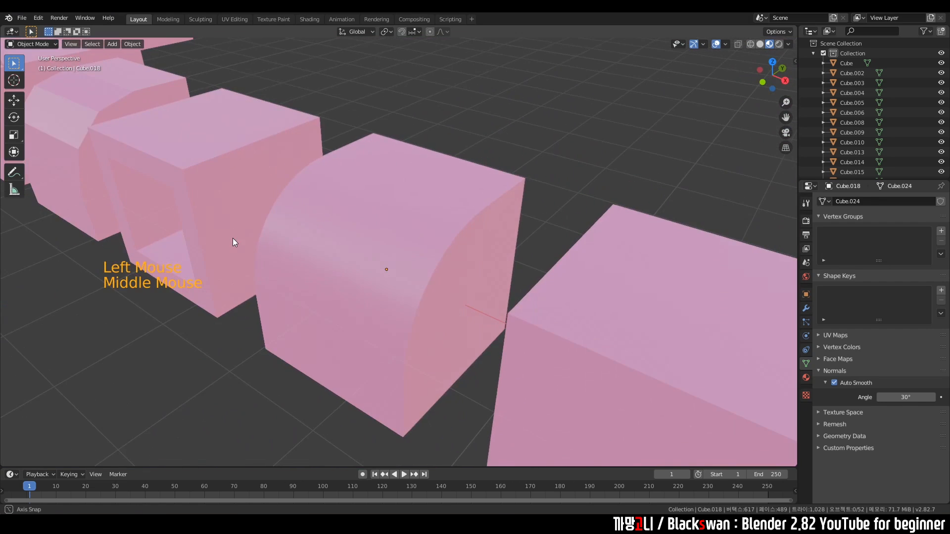
scroll(502, 158, "up", 2)
left_click(565, 134)
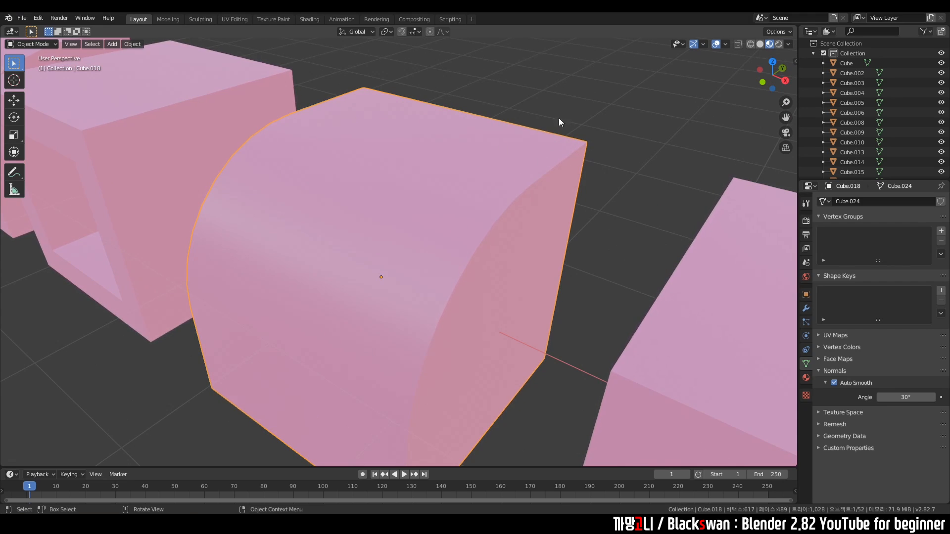
left_click(363, 195)
key("Tab")
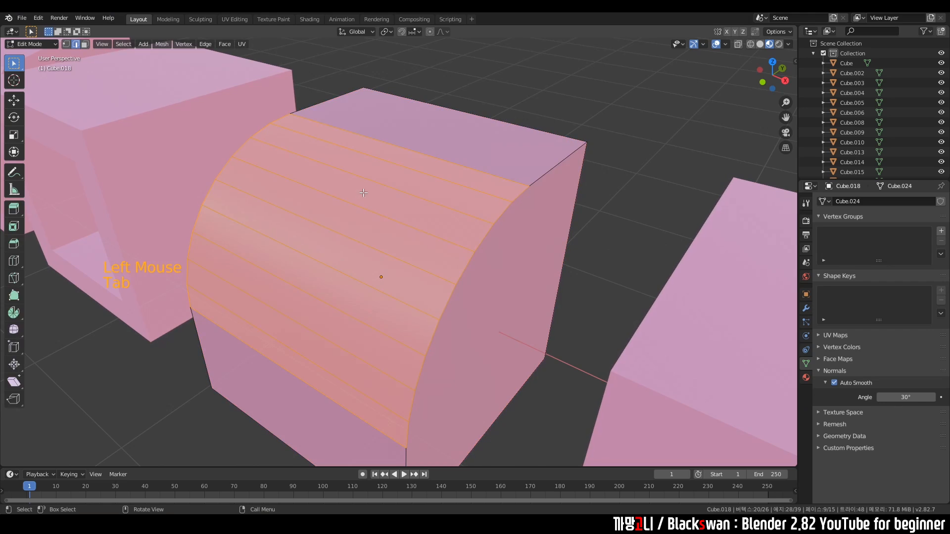
key("Tab")
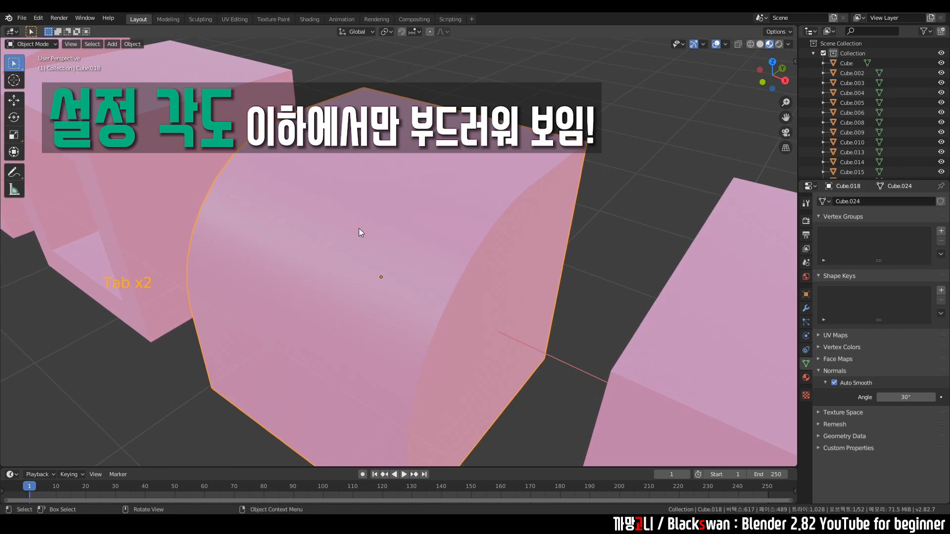
Step: Try flat shading on the auto-smoothed beveled cube and switch it back to Shade Smooth
middle_click_drag(415, 213, 412, 193)
right_click(411, 192)
left_click(404, 202)
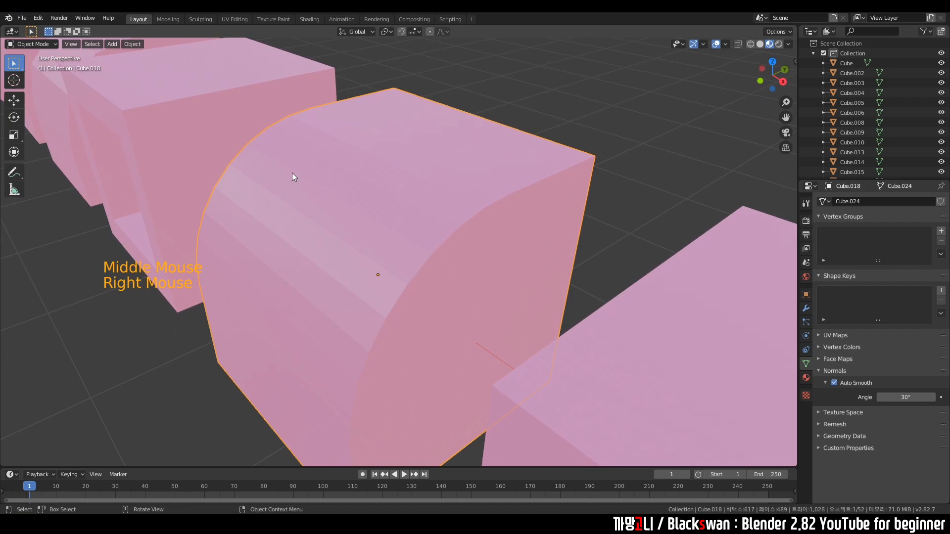
right_click(411, 162)
left_click(403, 148)
Step: Turn off Auto Smooth in the beveled cube's mesh normals settings
left_click(377, 286)
middle_click_drag(377, 286, 413, 171)
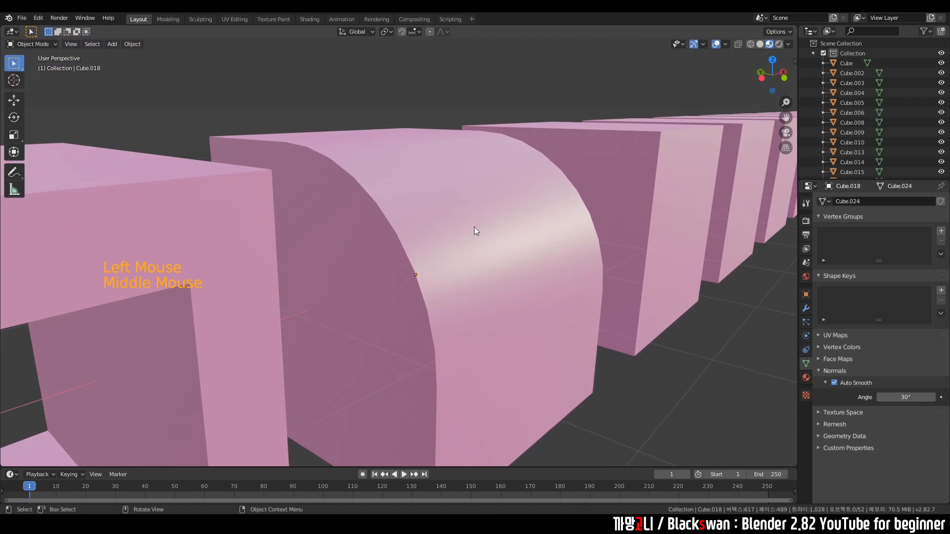
middle_click_drag(475, 229, 593, 191)
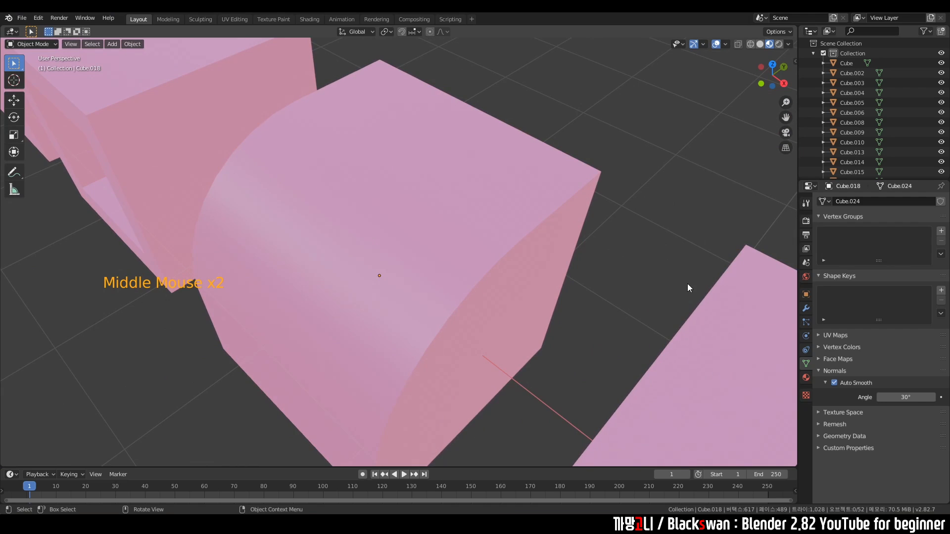
left_click(834, 382)
left_click(654, 216)
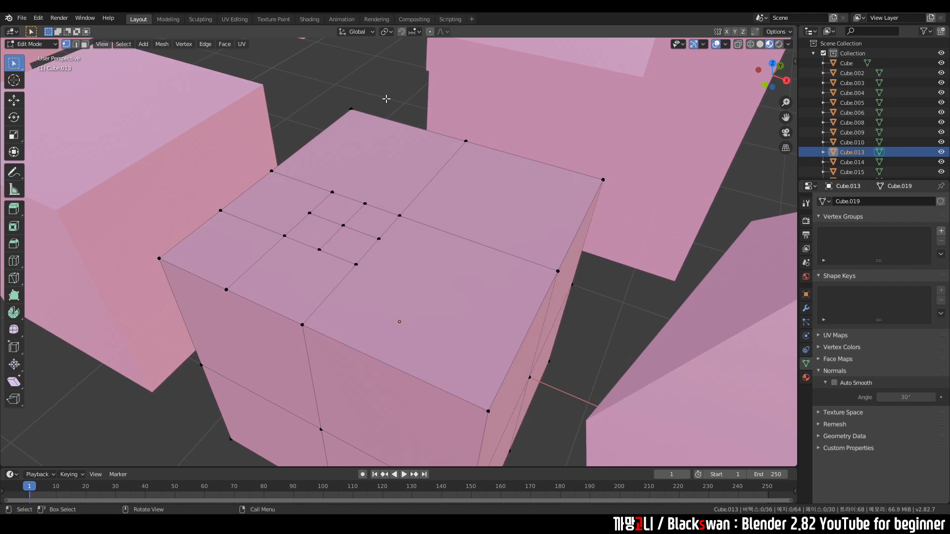
Step: Slide the inner top-face vertex of Cube.013 along its edge by factor 0.760, and undo a trial free move of it
left_click(410, 225)
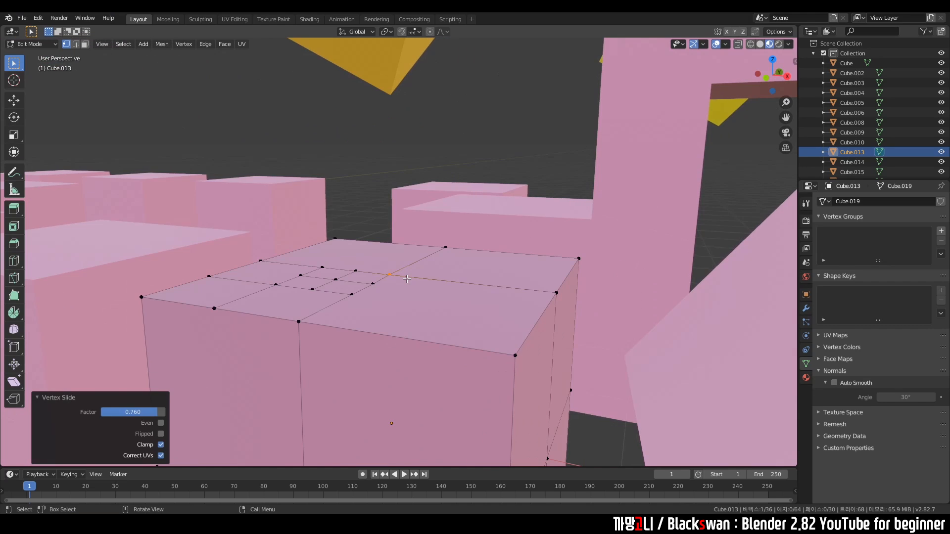
key("g")
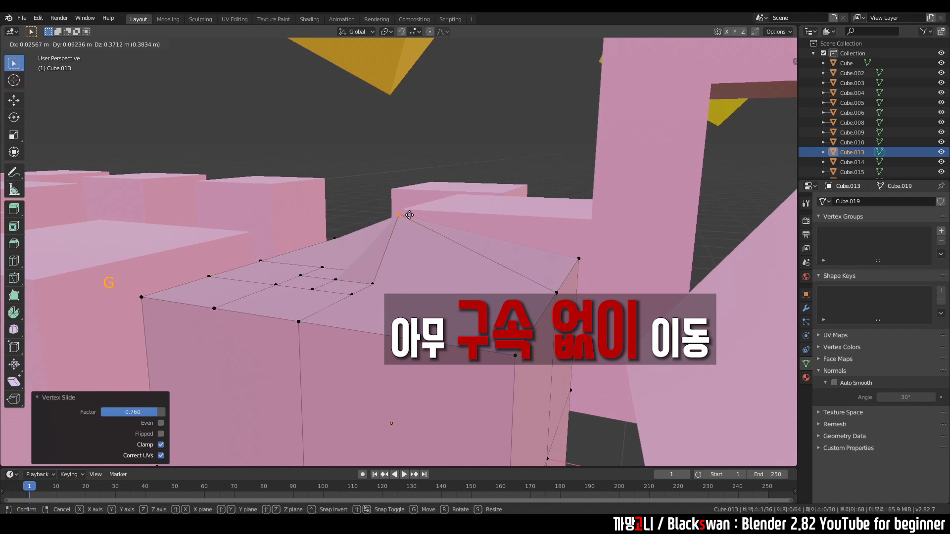
left_click(418, 226)
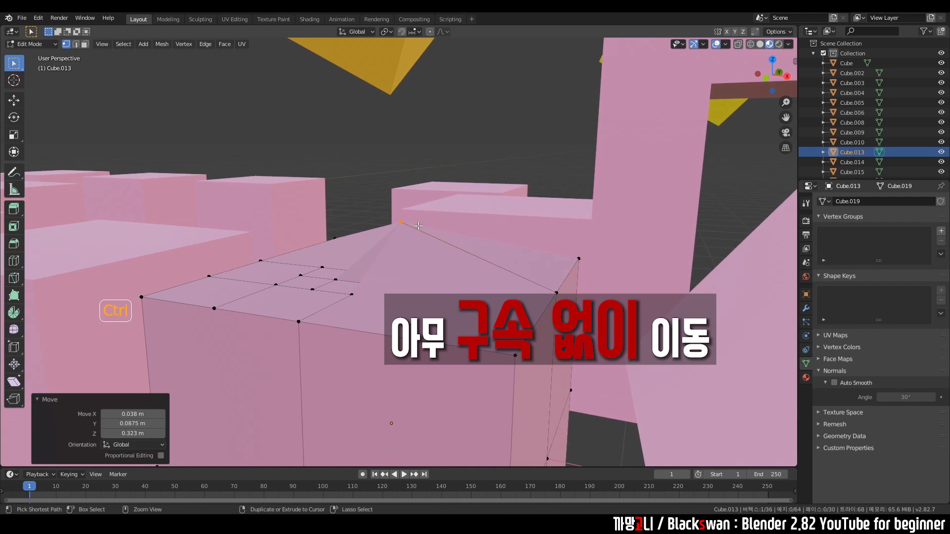
key("ctrl+z")
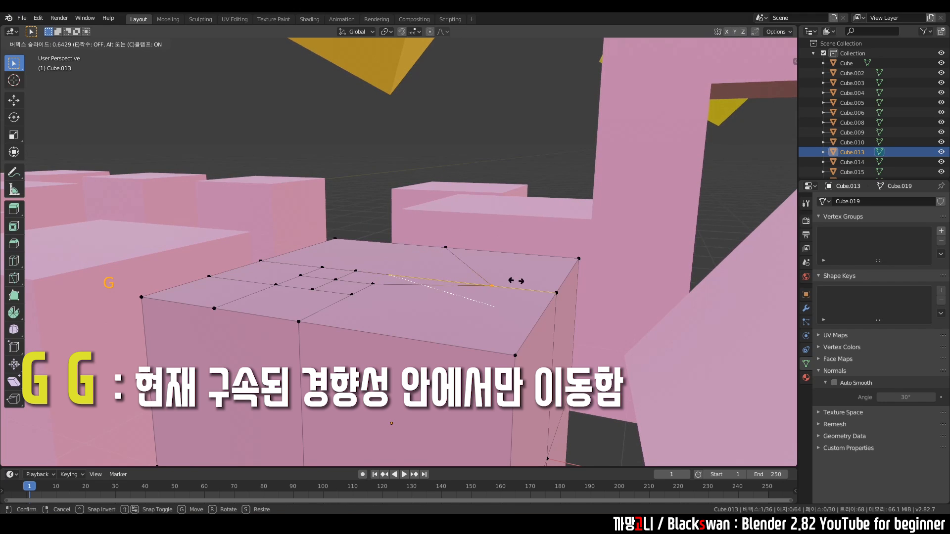
Step: Slide the same vertex twice more along its connected edges with Vertex Slide, the first time by factor 0.662
left_click(389, 247)
key("g")
key("g")
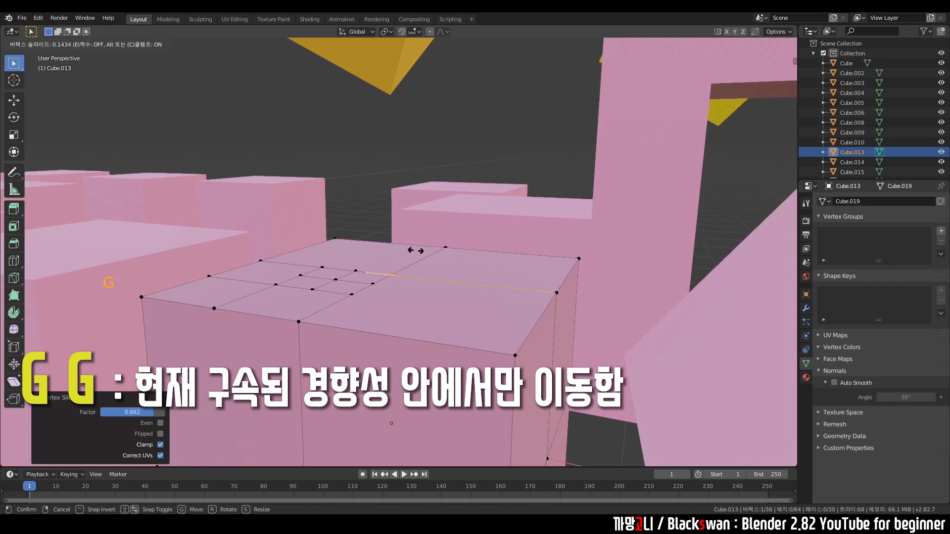
left_click(365, 306)
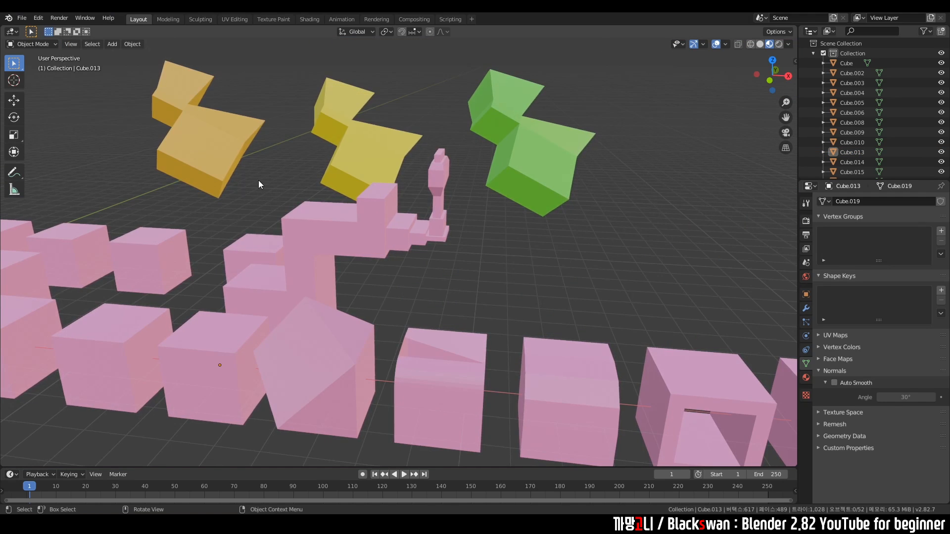
Step: Open Blender's Preferences and enable Translation in the Interface settings
double_click(258, 180)
left_click(39, 21)
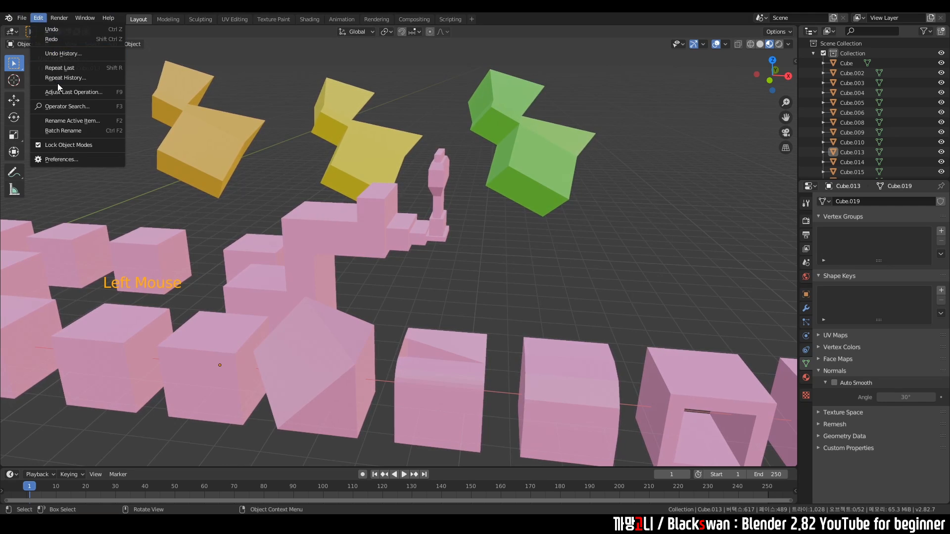
left_click(75, 162)
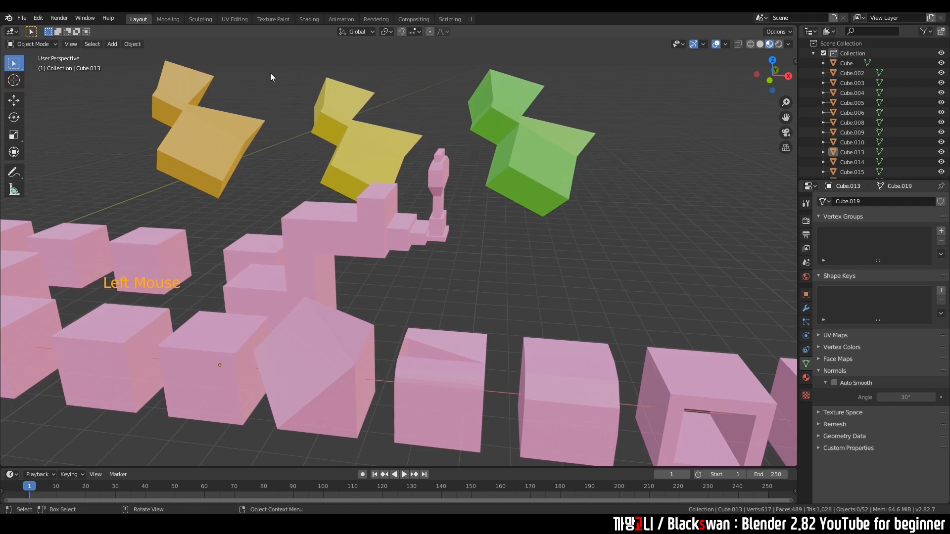
left_click(198, 60)
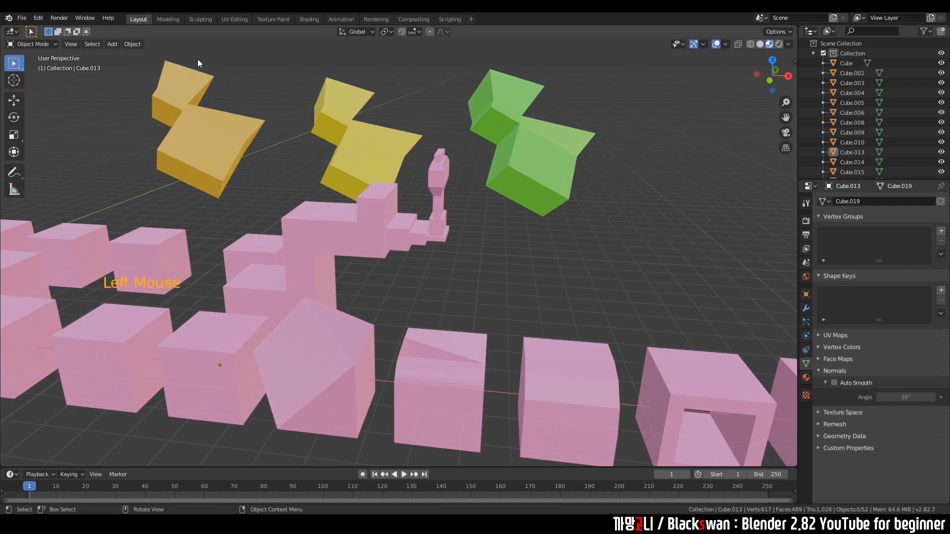
left_click(38, 18)
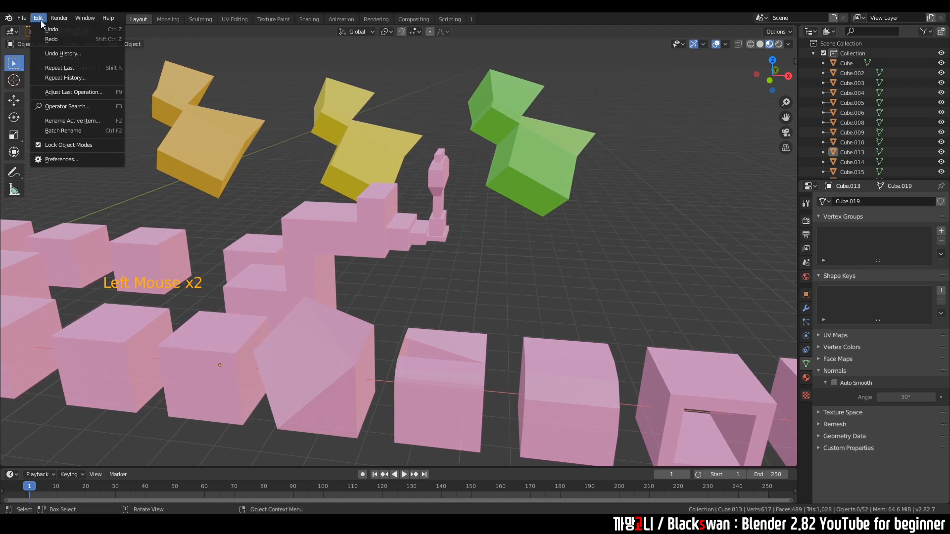
left_click(69, 160)
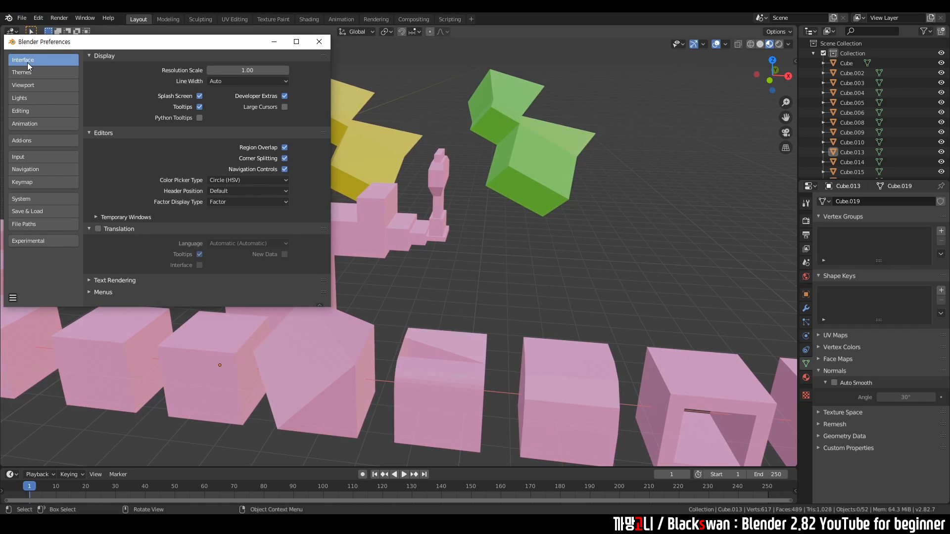
left_click(97, 230)
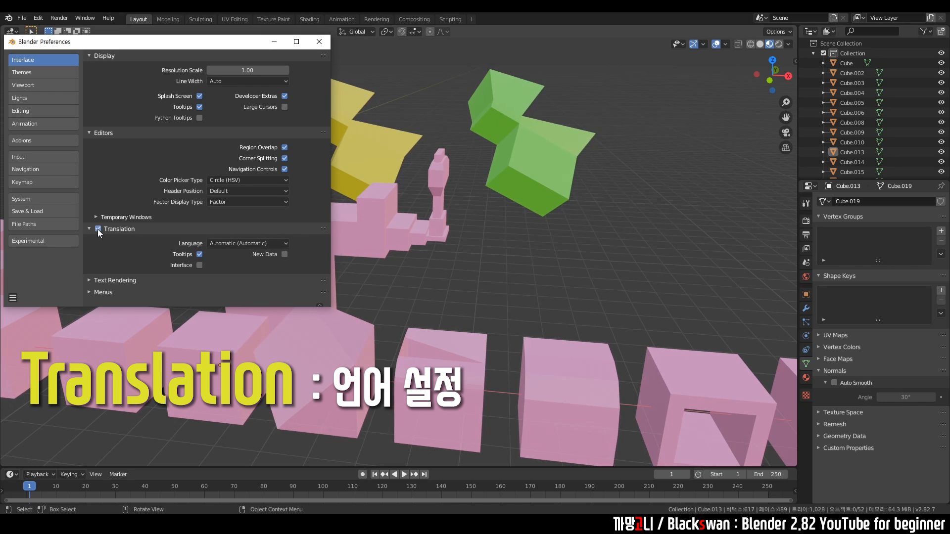
Step: Switch translated Tooltips off and on again, and enable translation of the Interface
left_click(199, 255)
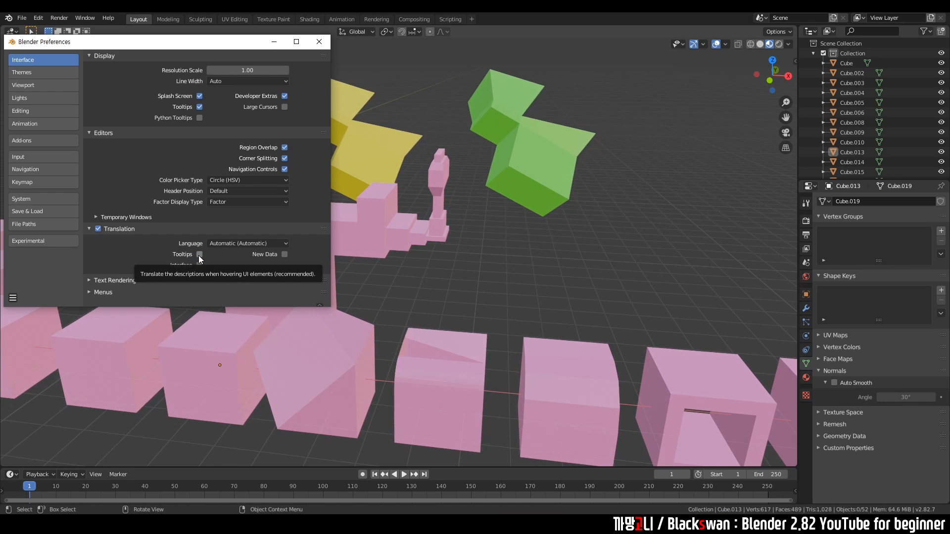
left_click(199, 256)
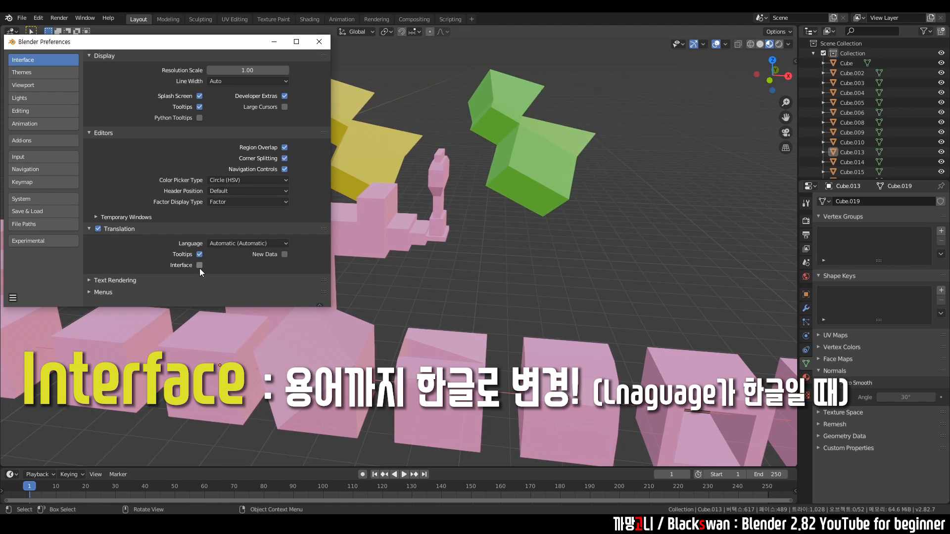
left_click(200, 266)
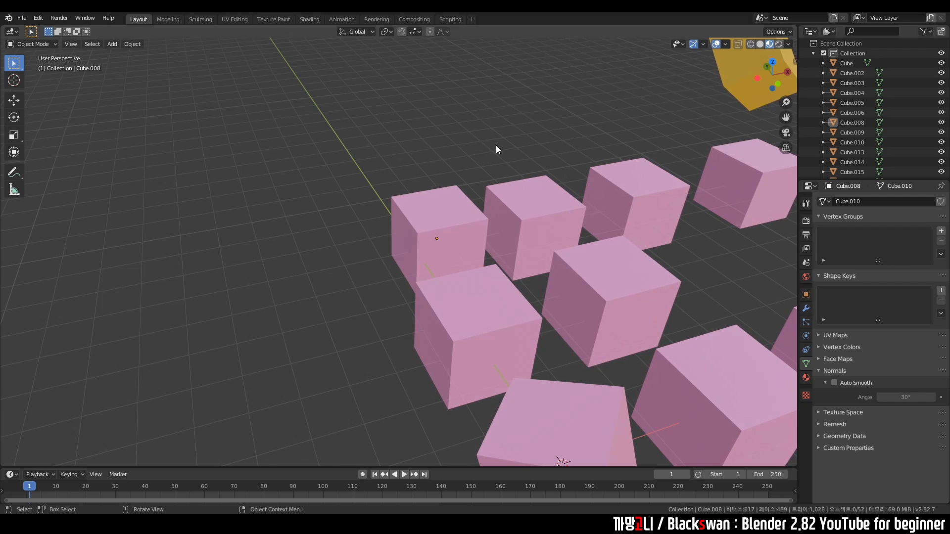
Step: Show the 3D viewport's sidebar with the object's Transform values
left_click(496, 146)
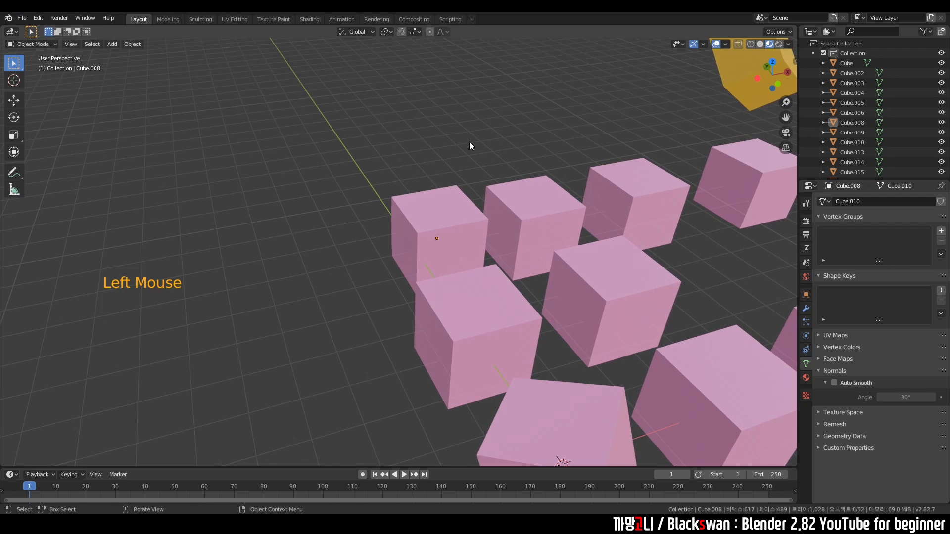
left_click(480, 139)
key("n")
key("n")
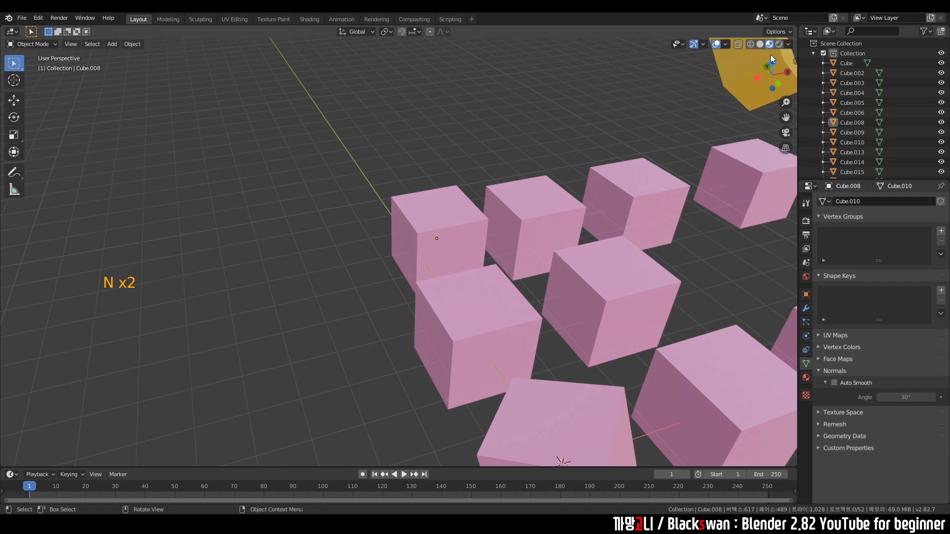
left_click_drag(794, 60, 690, 62)
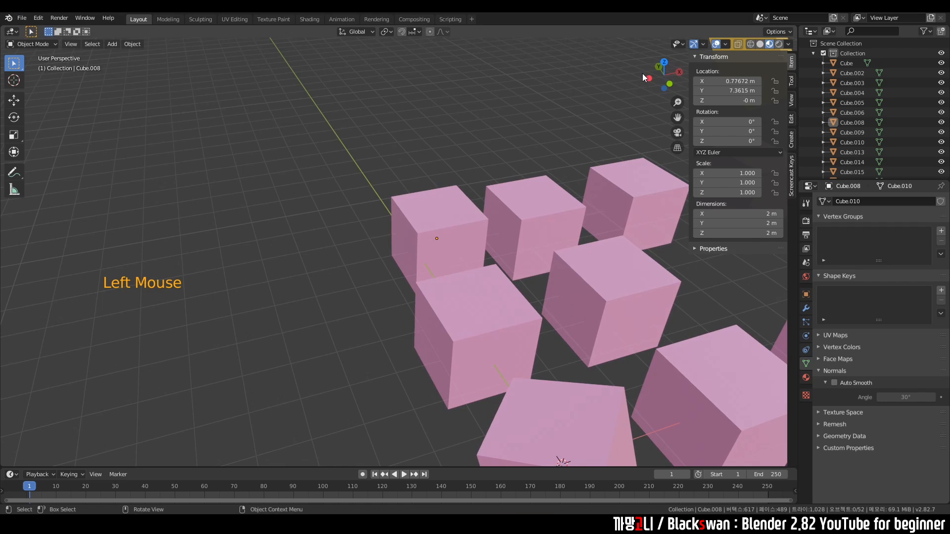
left_click(487, 105)
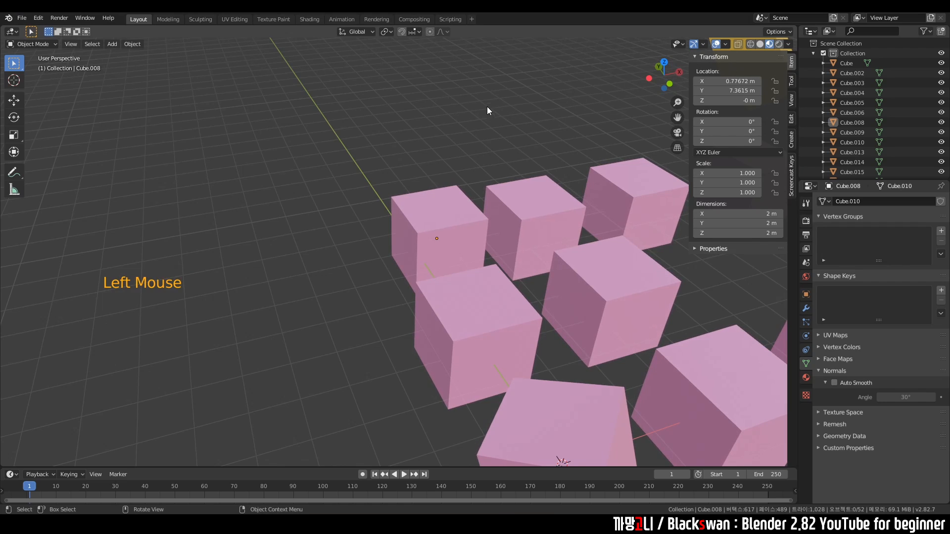
Step: Select the end cube of the row, Cube.008, and scale it uniformly to 2.400
left_click(453, 211)
left_click(513, 200)
left_click(433, 226)
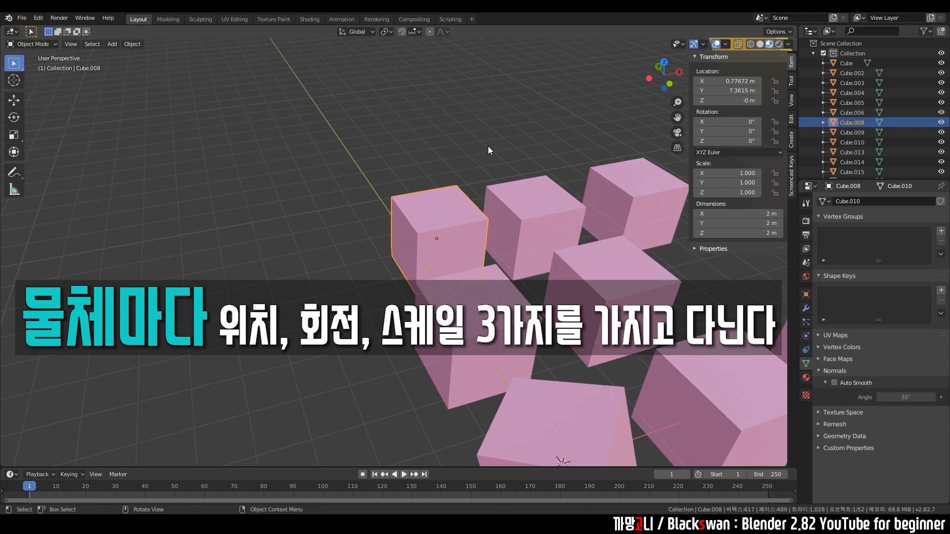
middle_click_drag(436, 159, 464, 208)
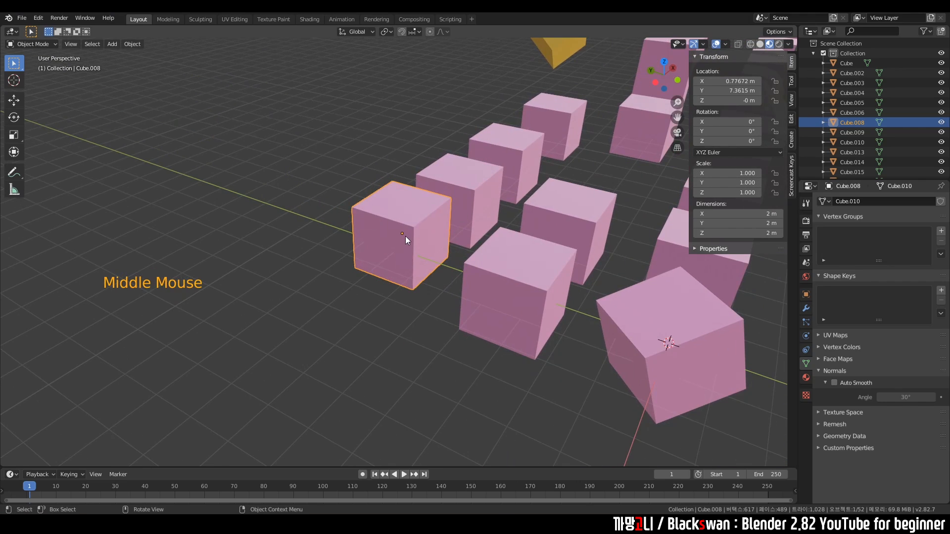
key("s")
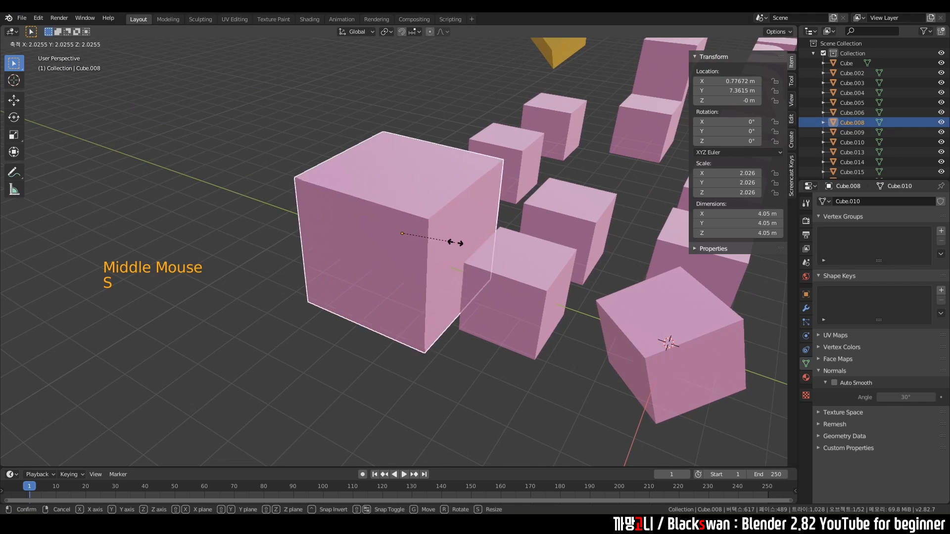
left_click(465, 244)
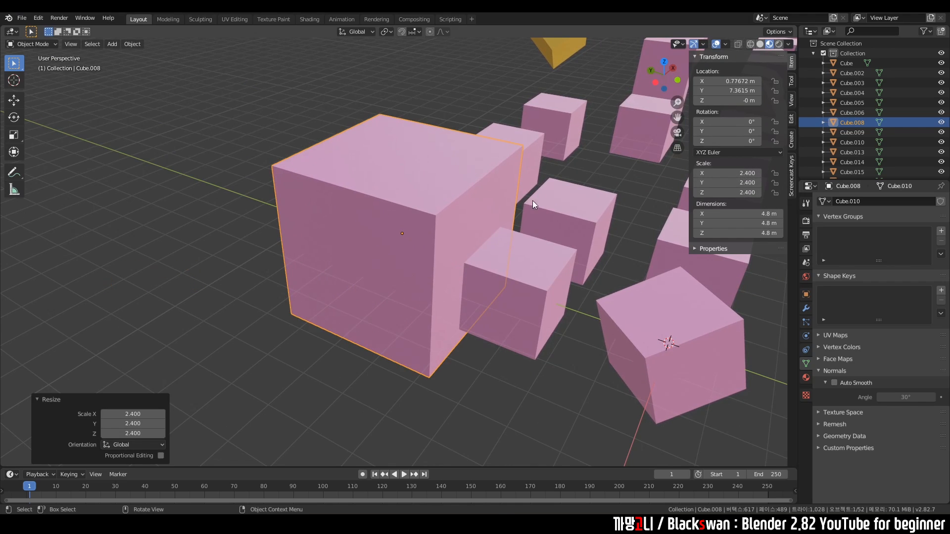
Step: Move the enlarged cube away from the row by about X -1.84, Y 4.05, Z 1.07 m and rotate it 37° in the view
key("g")
left_click(374, 172)
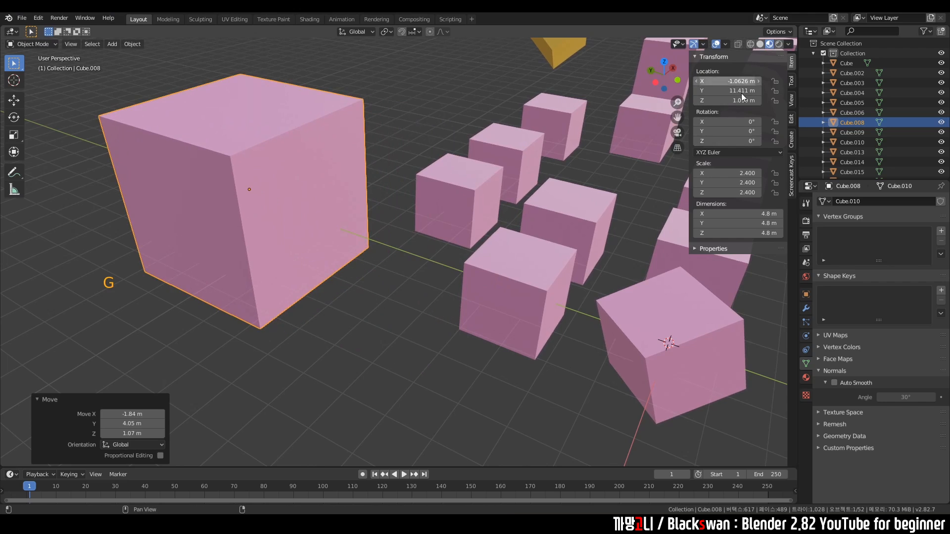
key("r")
left_click(417, 259)
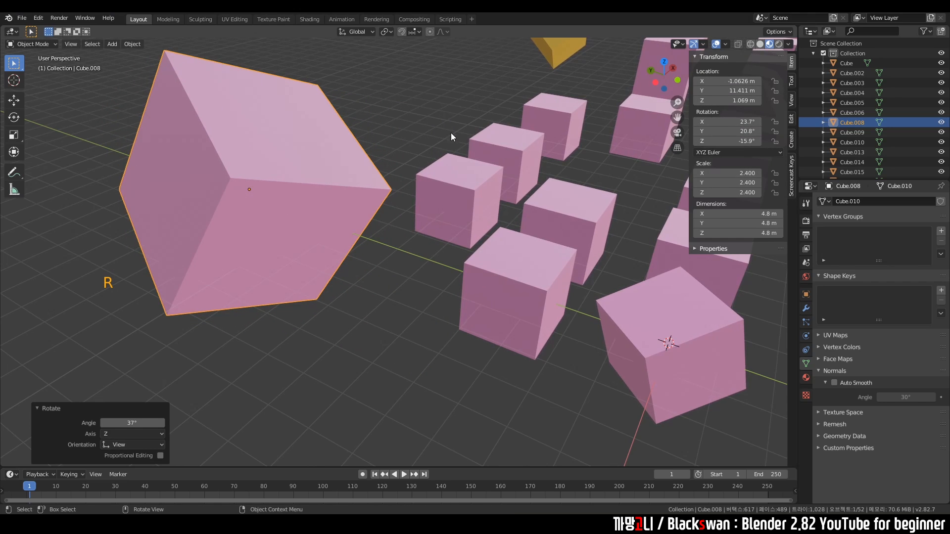
Step: Apply the Rotation transform of the enlarged, tilted cube and reselect it to check its transform values
middle_click_drag(434, 136, 411, 146)
key("ctrl+a")
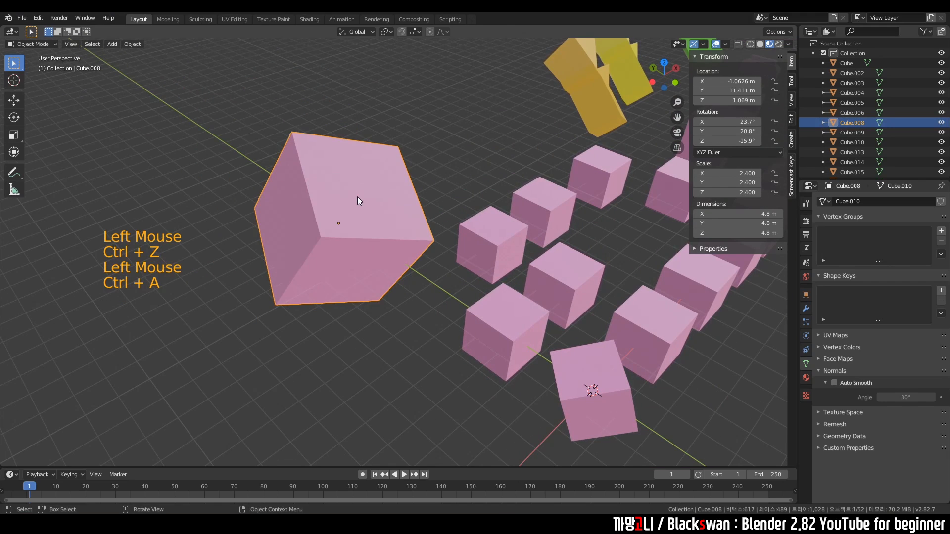
left_click(358, 197)
key("ctrl+a")
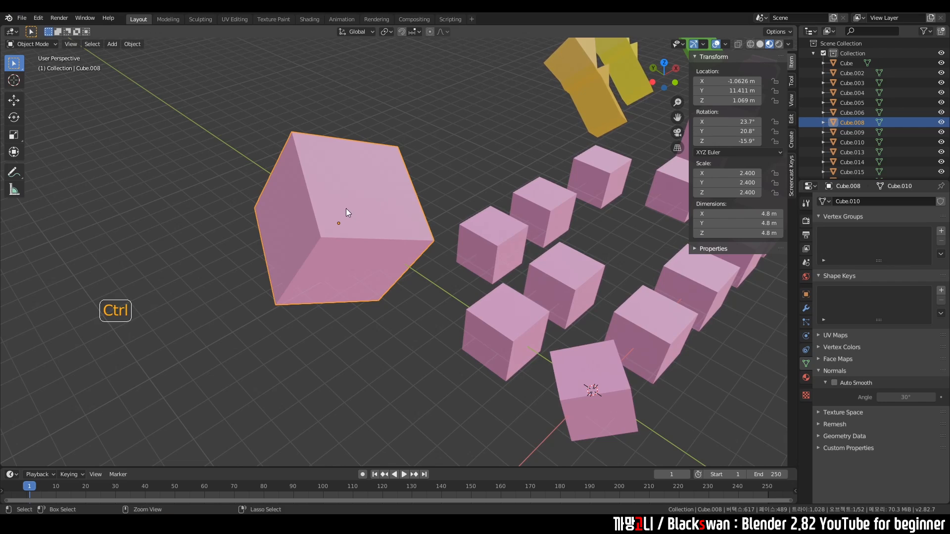
key("ctrl+a")
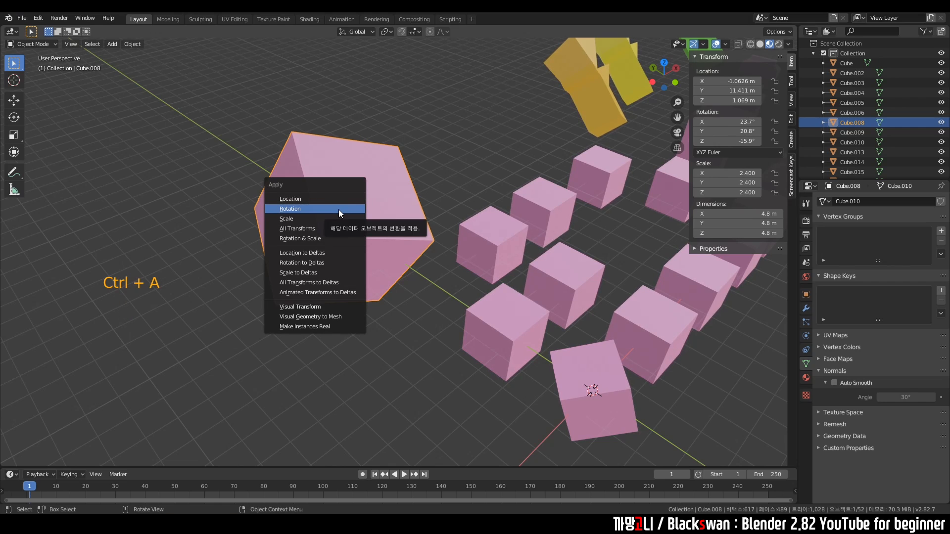
left_click(338, 209)
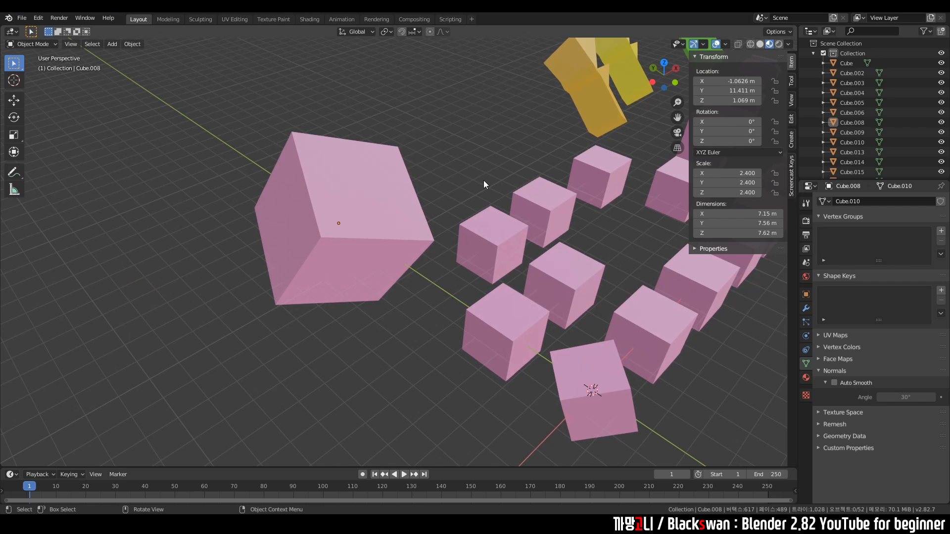
middle_click_drag(328, 248, 402, 246)
scroll(333, 299, "down", 1)
left_click(334, 299)
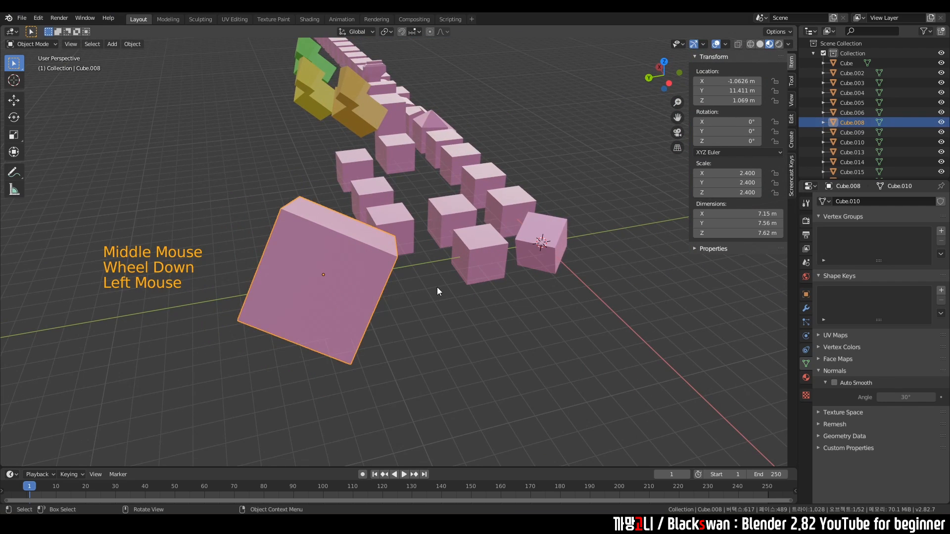
middle_click_drag(420, 292, 323, 267)
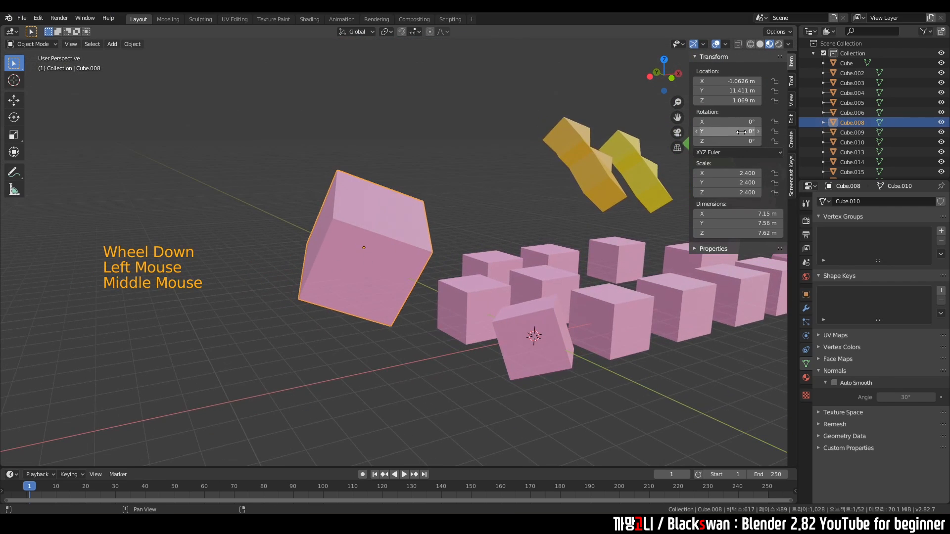
Step: Apply the Scale transform of the enlarged, tilted cube
middle_click_drag(544, 168, 419, 188)
double_click(384, 223)
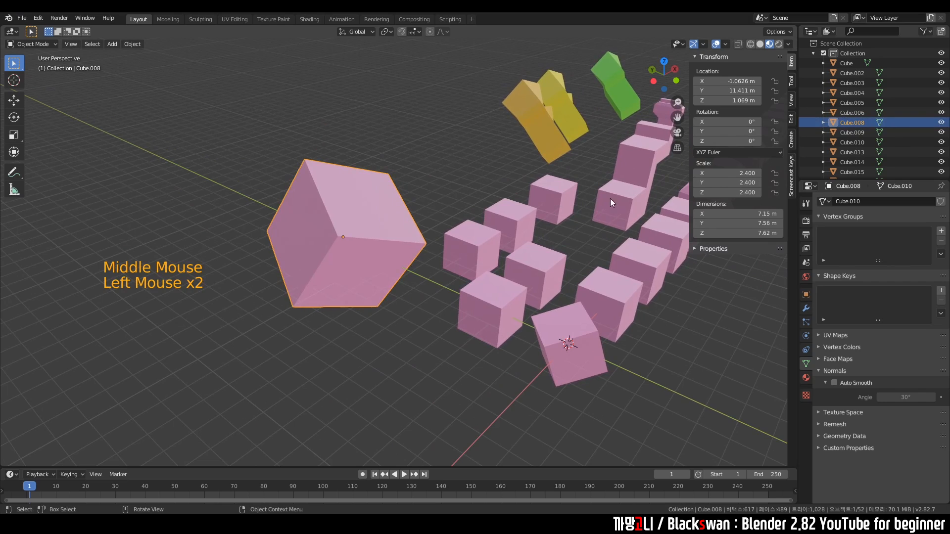
key("ctrl+z")
key("ctrl+z")
key("ctrl+z")
key("ctrl+z")
key("ctrl+z")
key("ctrl+z")
key("ctrl+z")
key("ctrl+a")
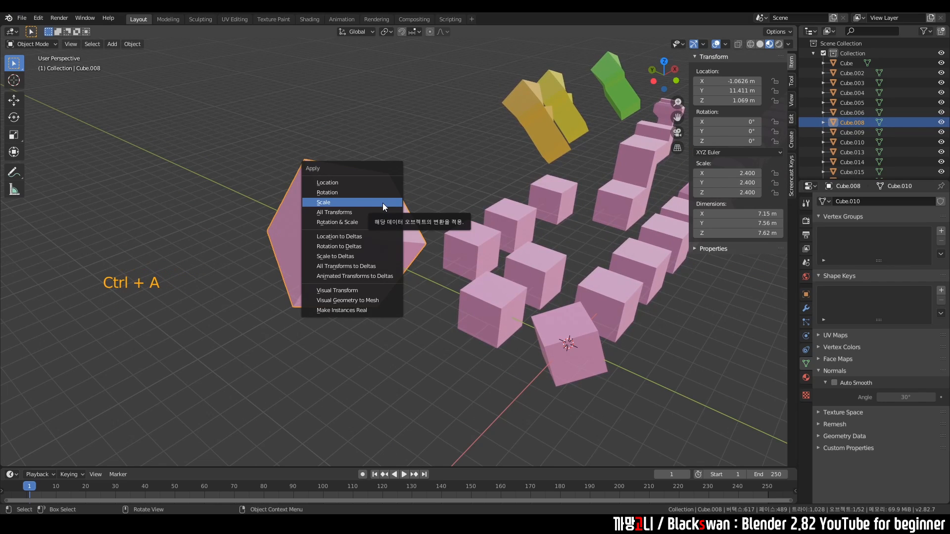
left_click(383, 204)
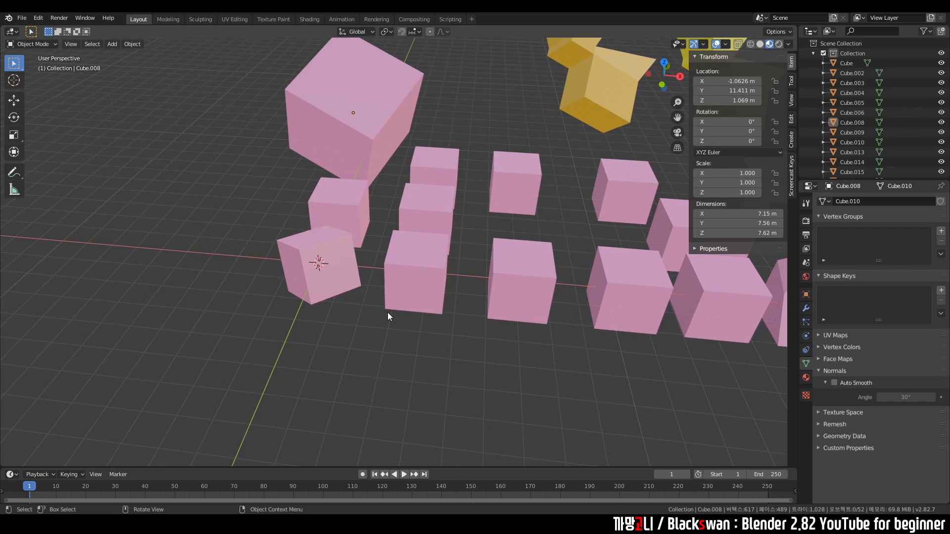
Step: Place the 3D cursor at several empty spots beside the cubes and return it to the world origin
scroll(322, 317, "up", 2)
middle_click_drag(323, 308, 401, 313, "shift")
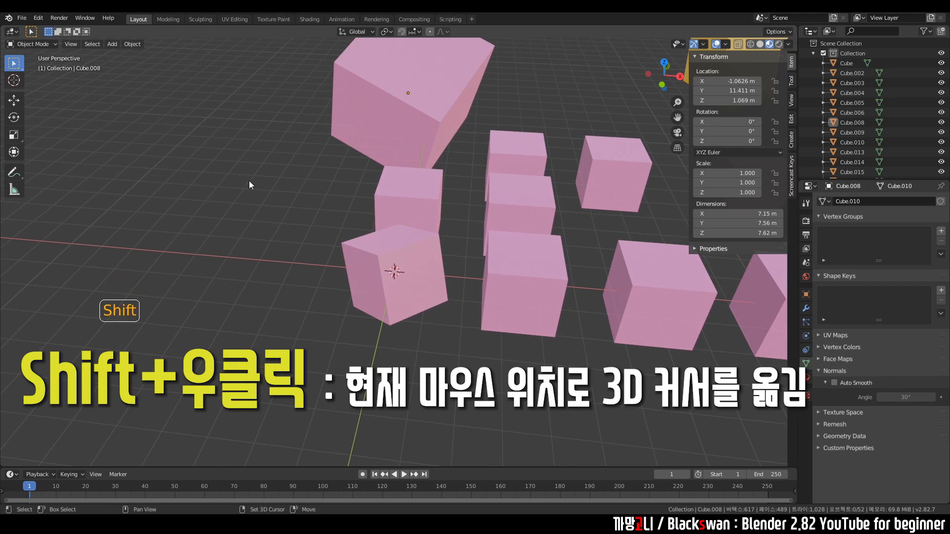
right_click(199, 157, "shift")
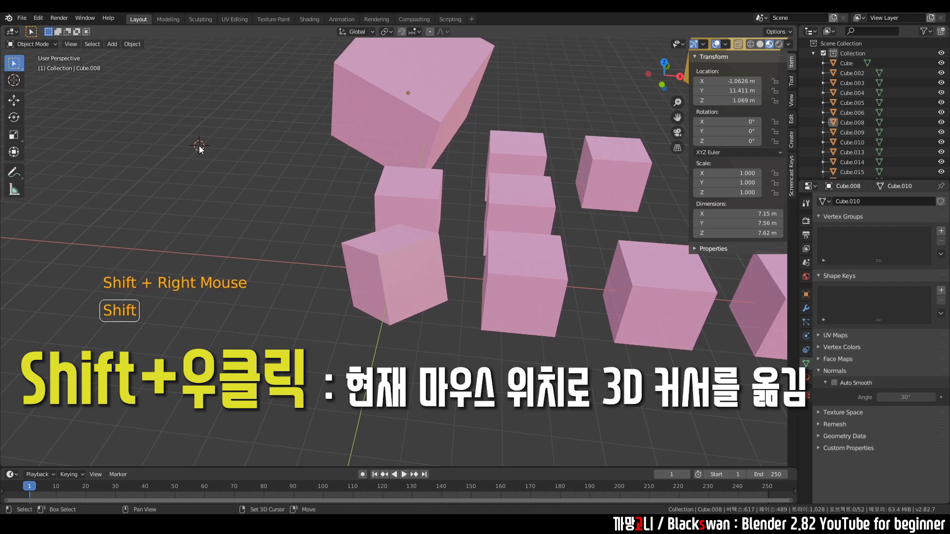
right_click(148, 200, "shift")
right_click(169, 379, "shift")
right_click(309, 362, "shift")
right_click(272, 170, "shift")
right_click(142, 176, "shift")
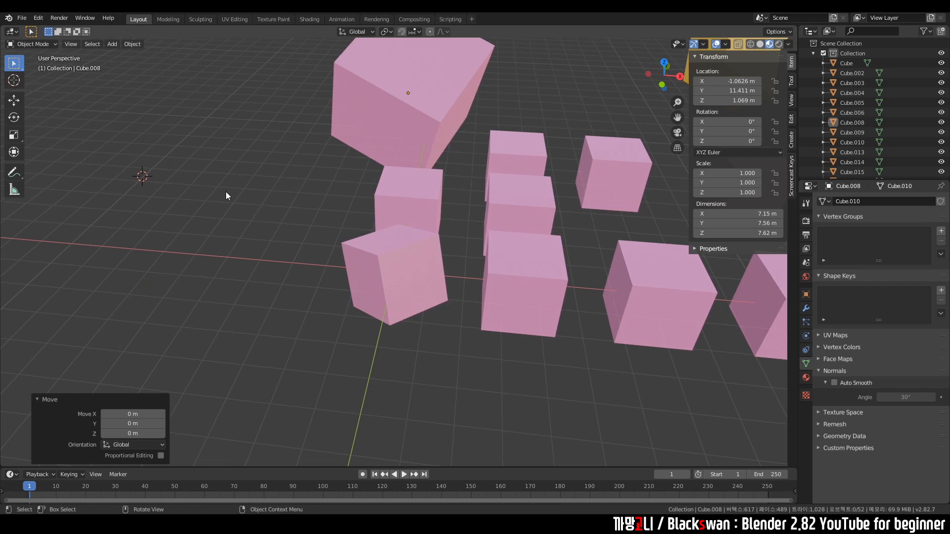
key("shift+s")
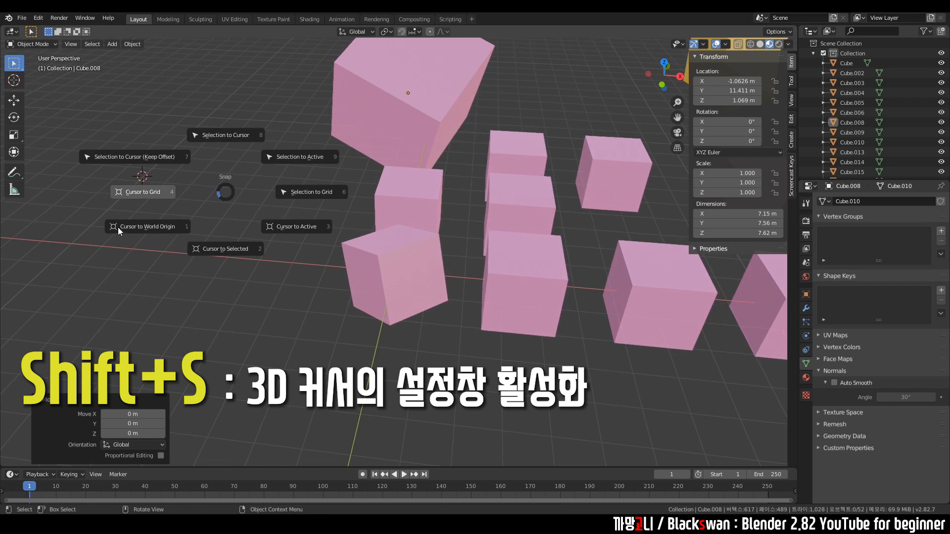
left_click(149, 231)
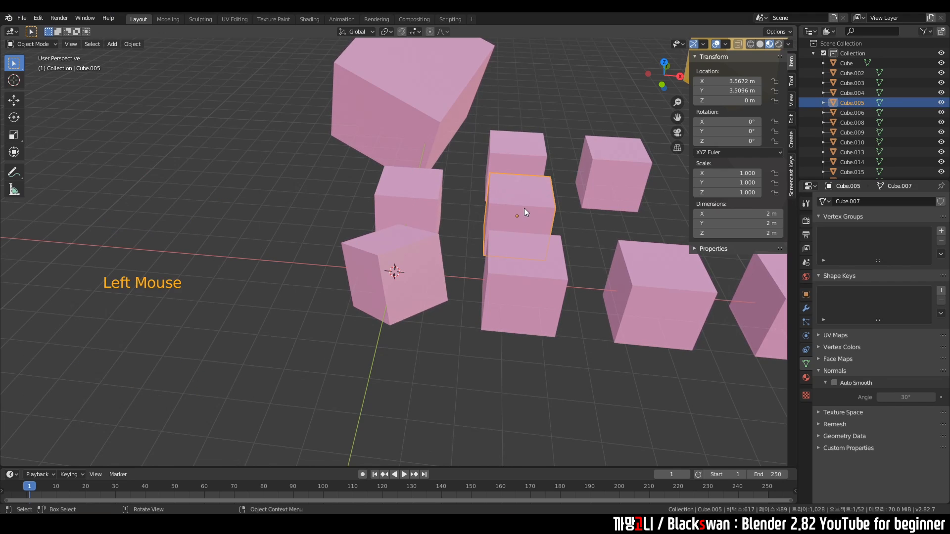
Step: In Edit Mode on Cube.005, select the top corner vertex at X -1, Y -1, Z 1 m and snap the 3D cursor to it
key("Tab")
left_click(509, 211)
middle_click_drag(509, 211, 497, 200)
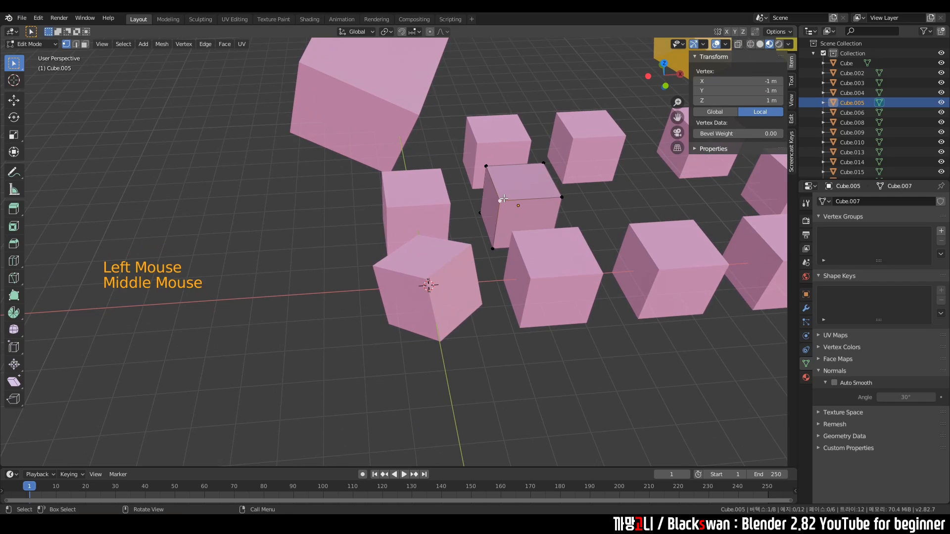
key("shift+s")
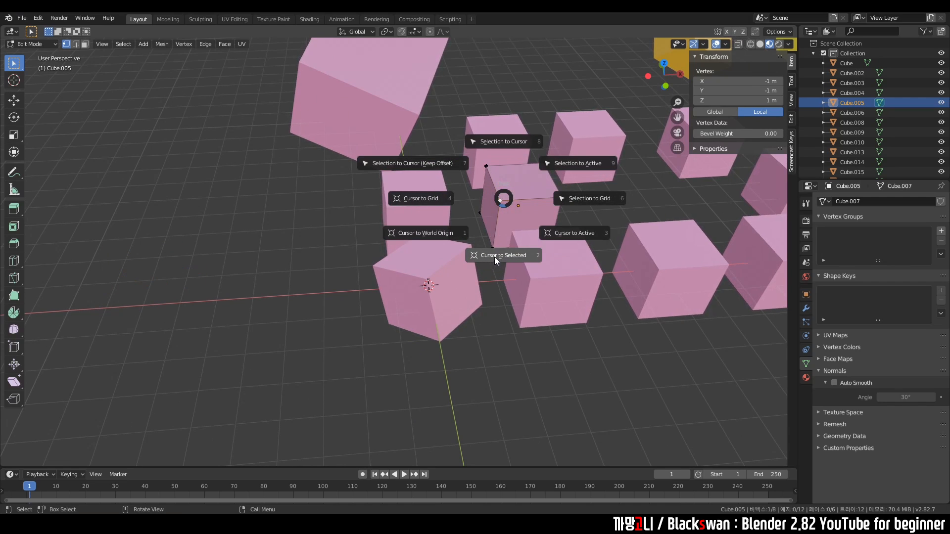
left_click(492, 256)
key("shift+s")
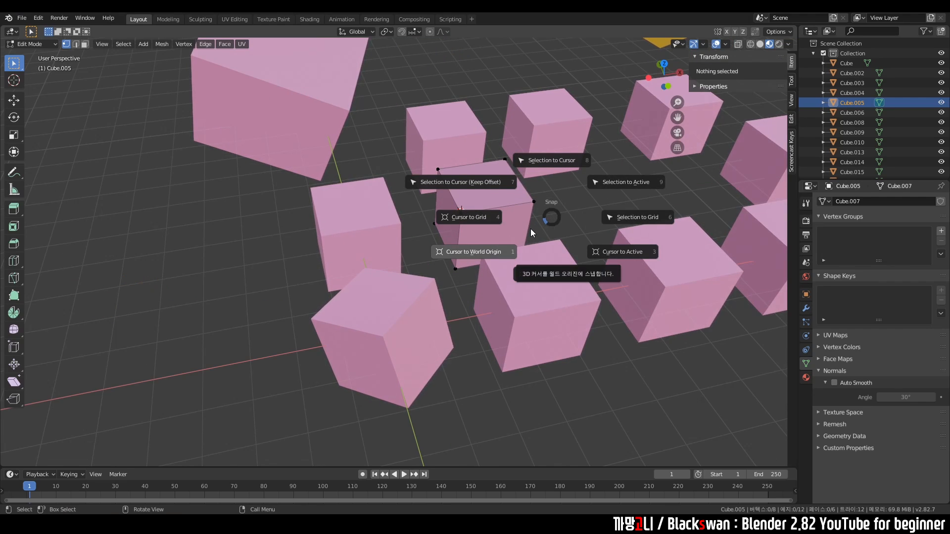
key("Escape")
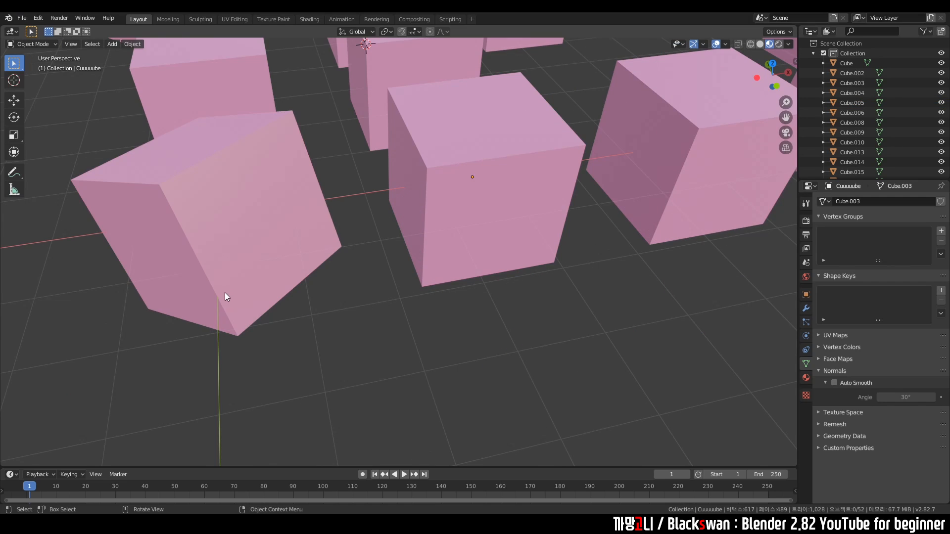
Step: With the Measure tool, draw a roughly horizontal ruler about 2.4 m long in the empty area in front of the cube Cuuuuube
left_click(14, 190)
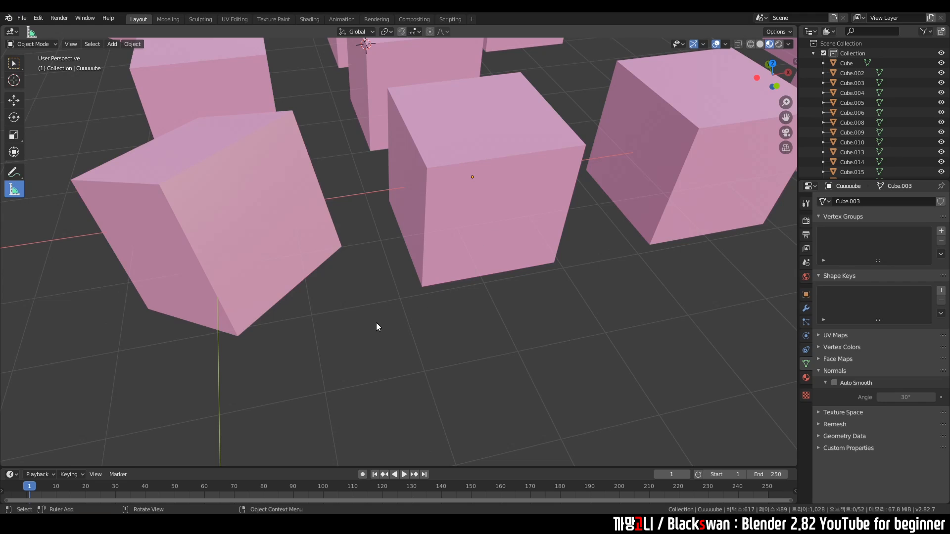
left_click_drag(361, 312, 541, 317)
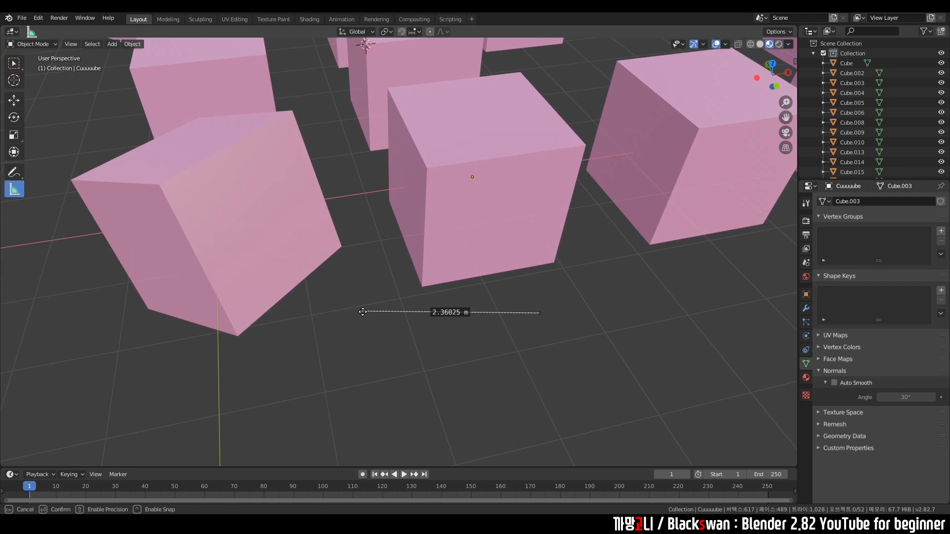
left_click_drag(362, 312, 360, 319)
left_click_drag(542, 312, 542, 319)
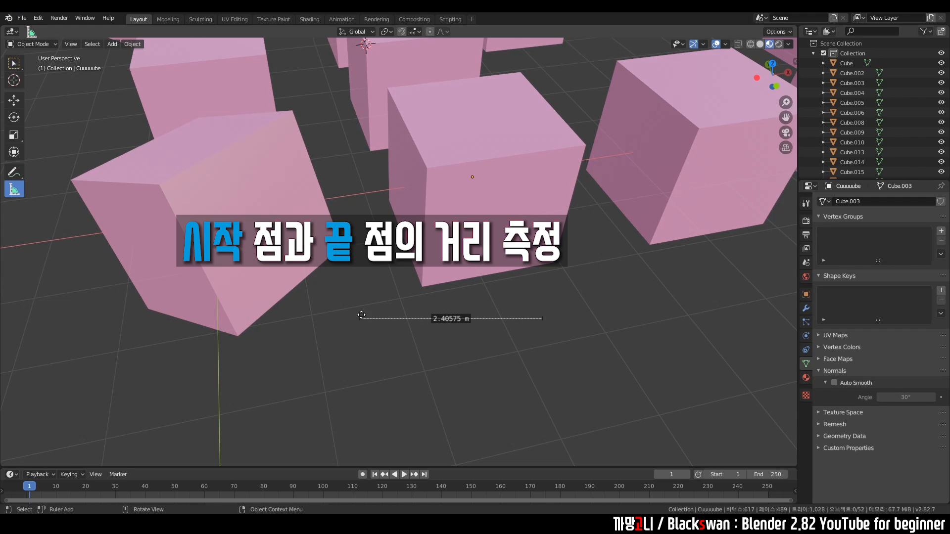
Step: Measure the front bottom edge of the cube Cuuuuube by snapping both ruler ends to its corners
left_click_drag(361, 318, 422, 287)
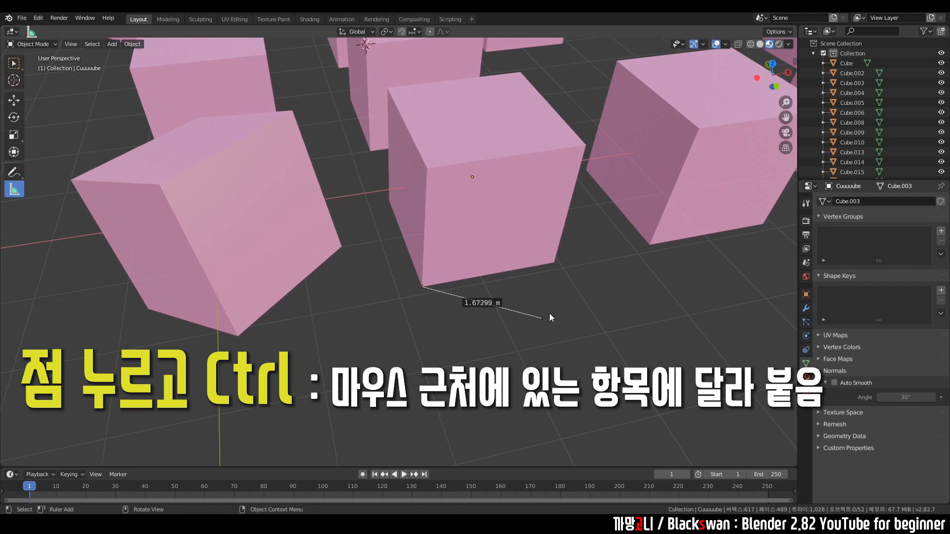
middle_click_drag(549, 314, 534, 302)
scroll(534, 303, "up", 2)
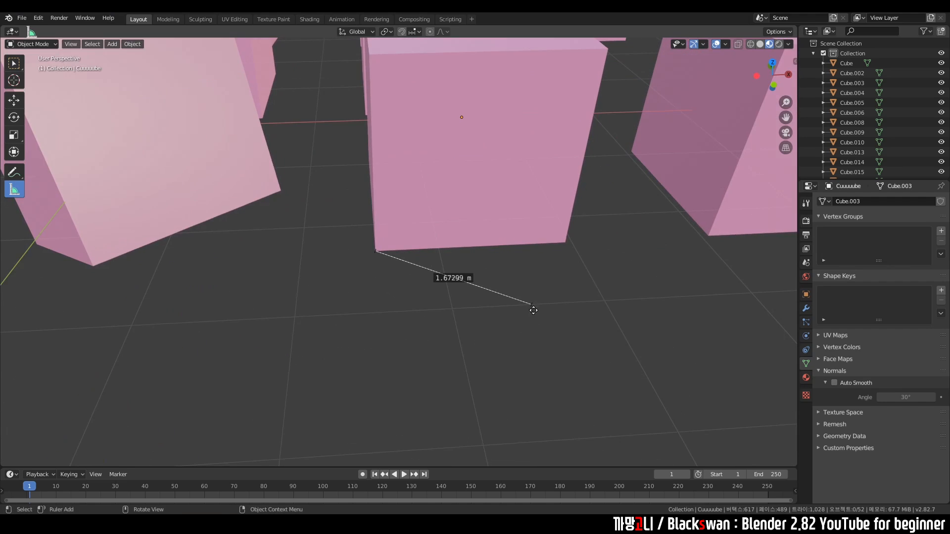
left_click_drag(528, 303, 565, 243)
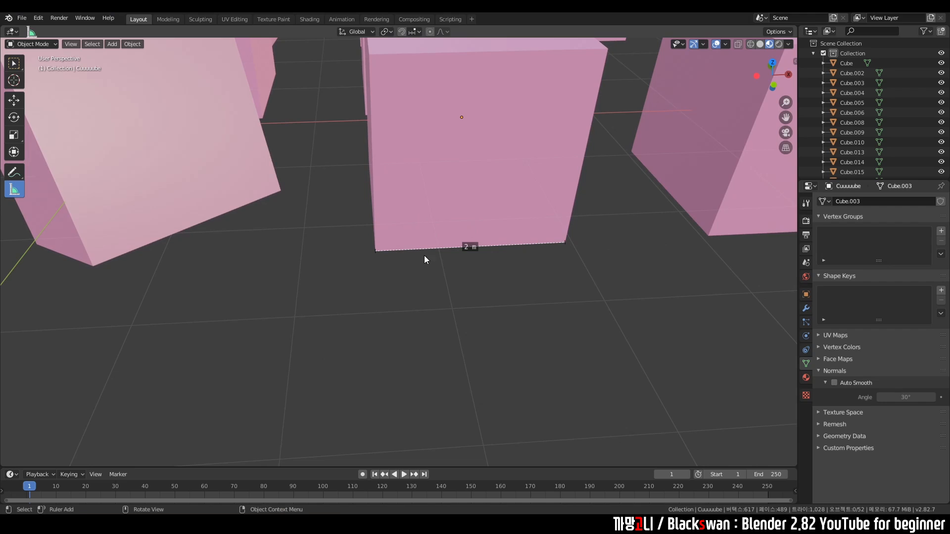
Step: Select the measured cube and show the viewport's sidebar with its Transform values
middle_click_drag(467, 275, 469, 283)
left_click(488, 248)
key("n")
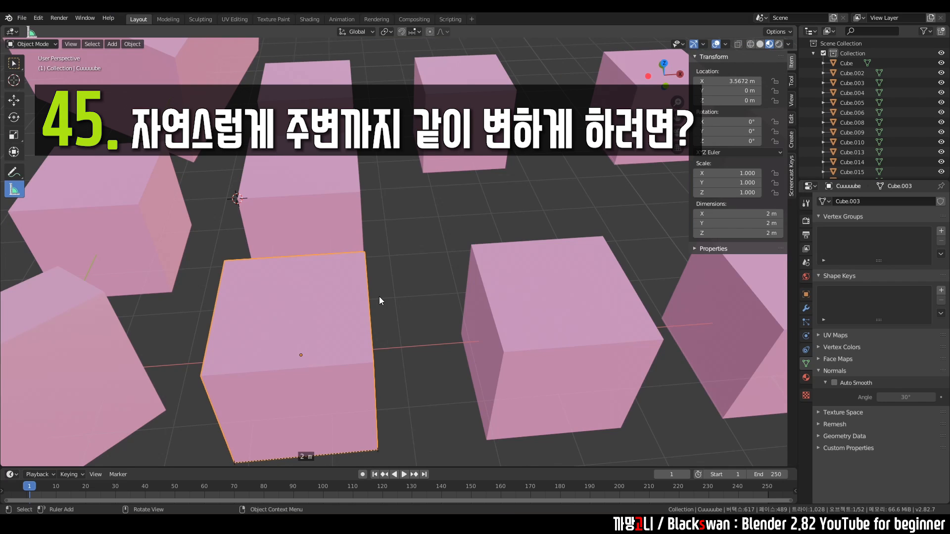
Step: In Edit Mode, select the top face of the cube Cuuuuube and subdivide it six times with one cut each
middle_click_drag(408, 278, 438, 265)
scroll(435, 269, "up", 2)
key("Tab")
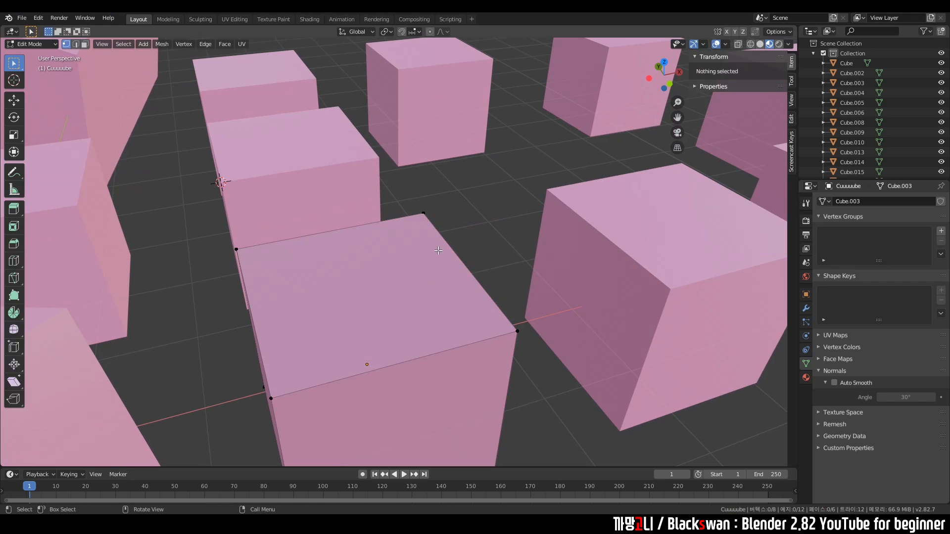
left_click(421, 274)
middle_click_drag(404, 283, 341, 299)
right_click(339, 304)
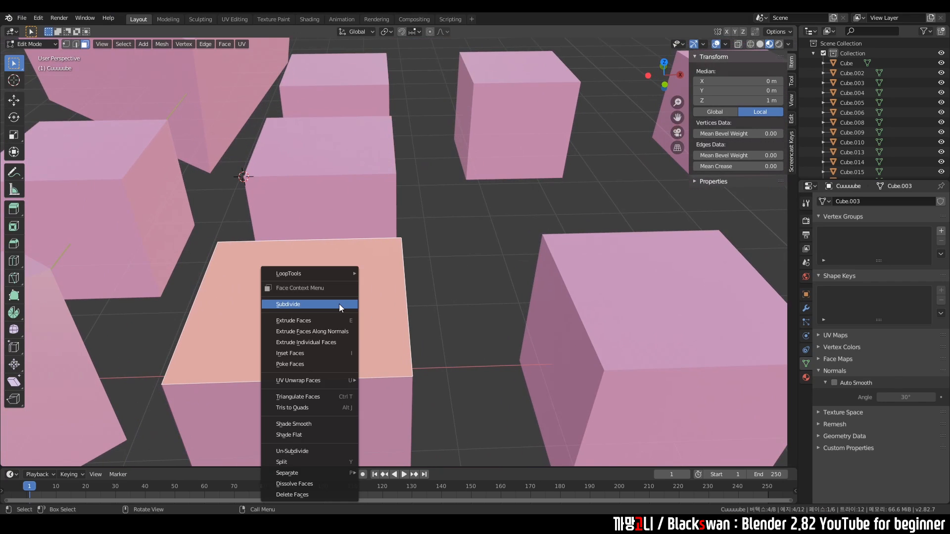
left_click(339, 304)
right_click(340, 304)
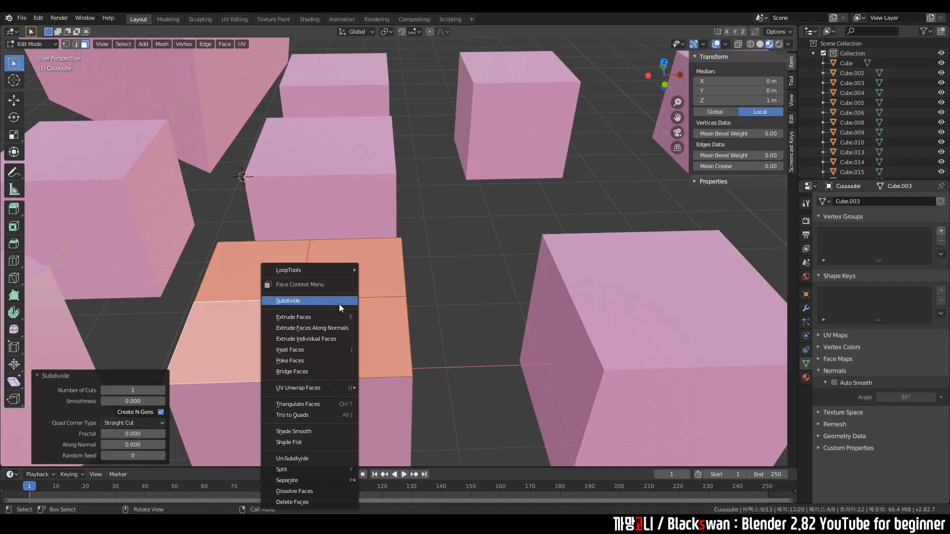
left_click(340, 304)
right_click(340, 304)
left_click(339, 304)
right_click(340, 304)
left_click(340, 304)
right_click(339, 303)
left_click(340, 303)
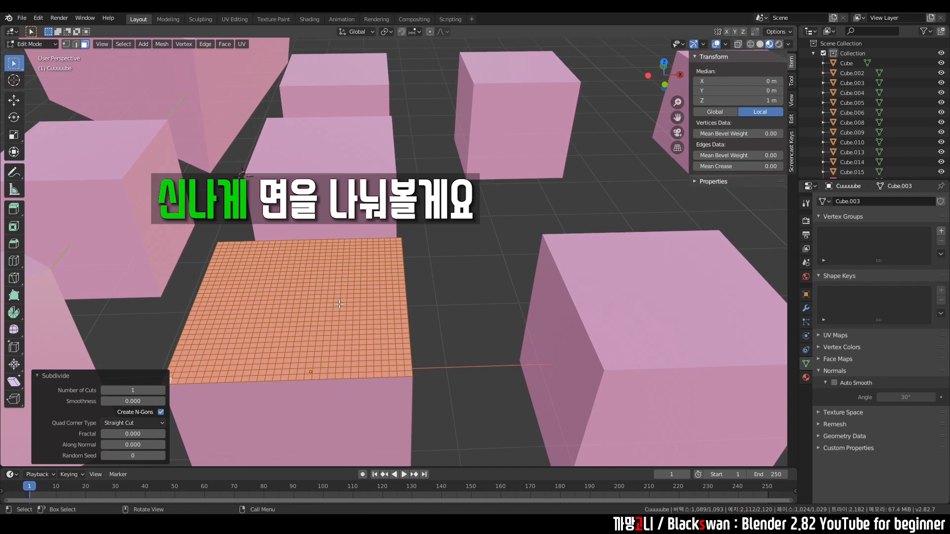
right_click(340, 304)
left_click(339, 304)
Step: Switch to vertex selection and select only the vertex at X 0.375, Y 0.34375, Z 1 m on the subdivided top face
key("1")
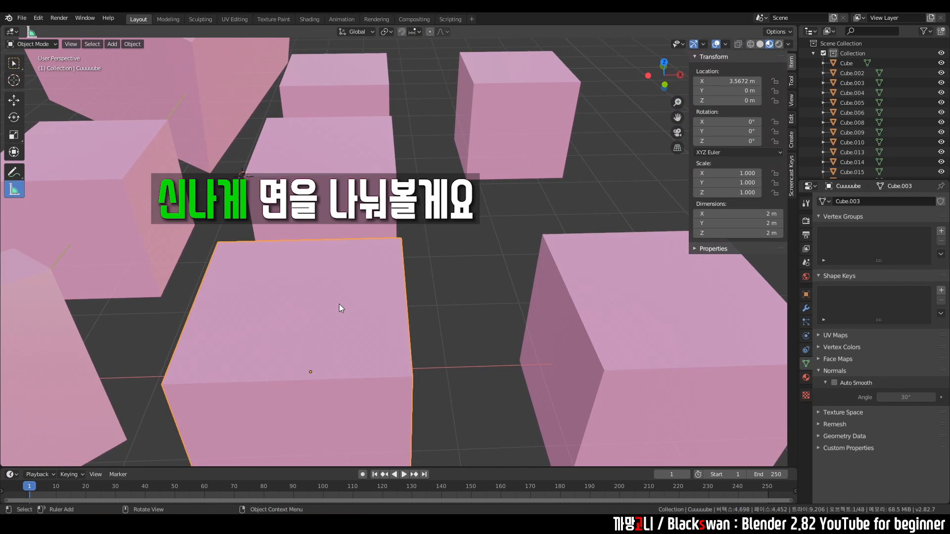
middle_click_drag(340, 303, 512, 261, "shift")
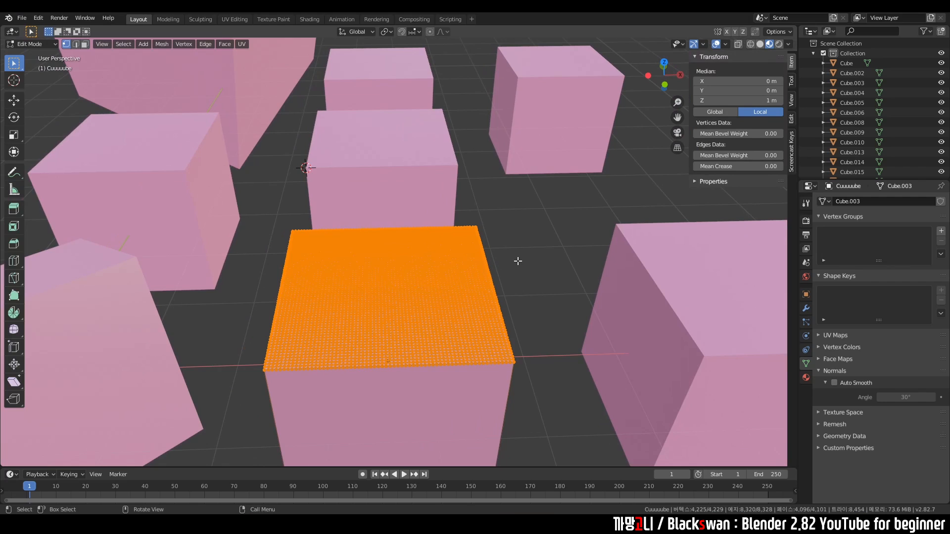
left_click(517, 260)
scroll(518, 260, "up", 5)
left_click(399, 318)
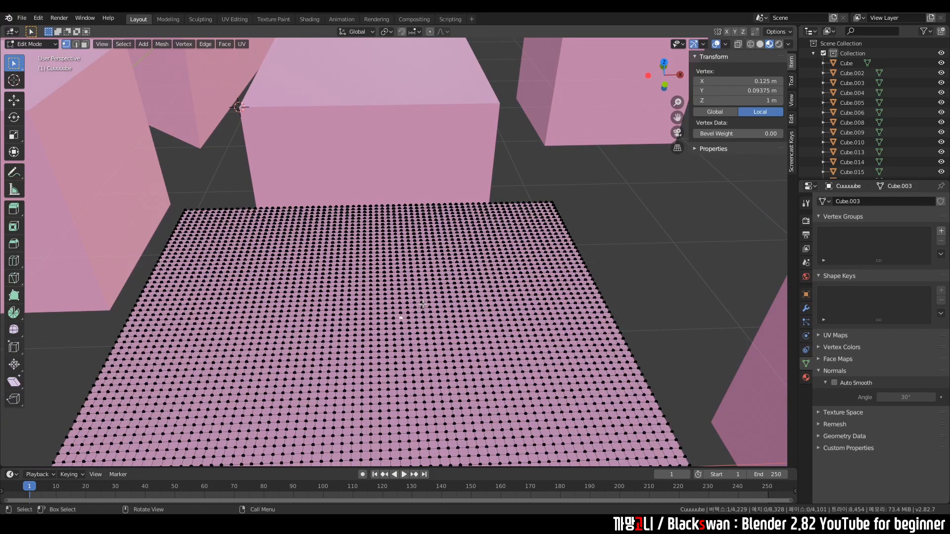
scroll(447, 285, "down", 3)
scroll(437, 291, "up", 3)
middle_click_drag(436, 292, 416, 181, "shift")
left_click(436, 184)
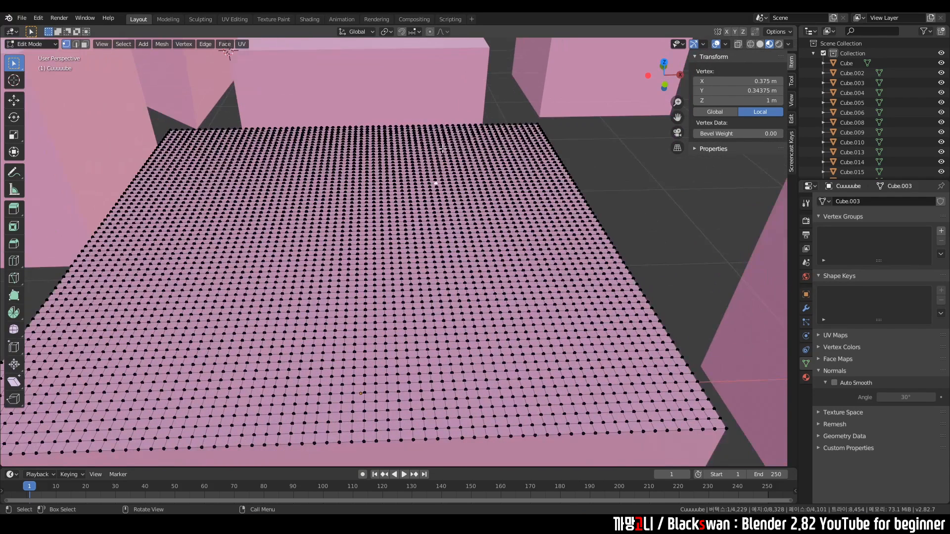
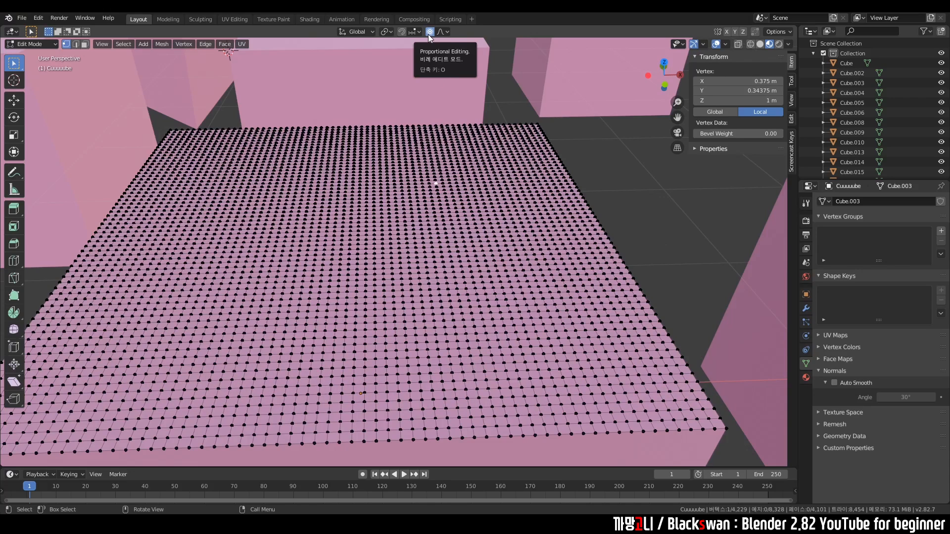
Step: Pull the selected vertex freely upward with smooth Proportional Editing, adjusting the influence size to about 0.75 to form a broad bump
key("g")
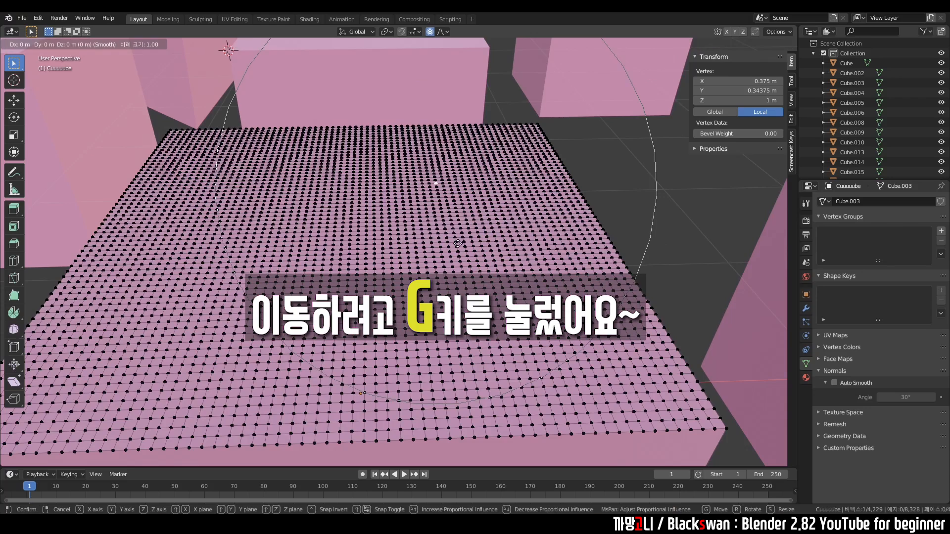
scroll(458, 243, "up", 12)
scroll(457, 243, "up", 10)
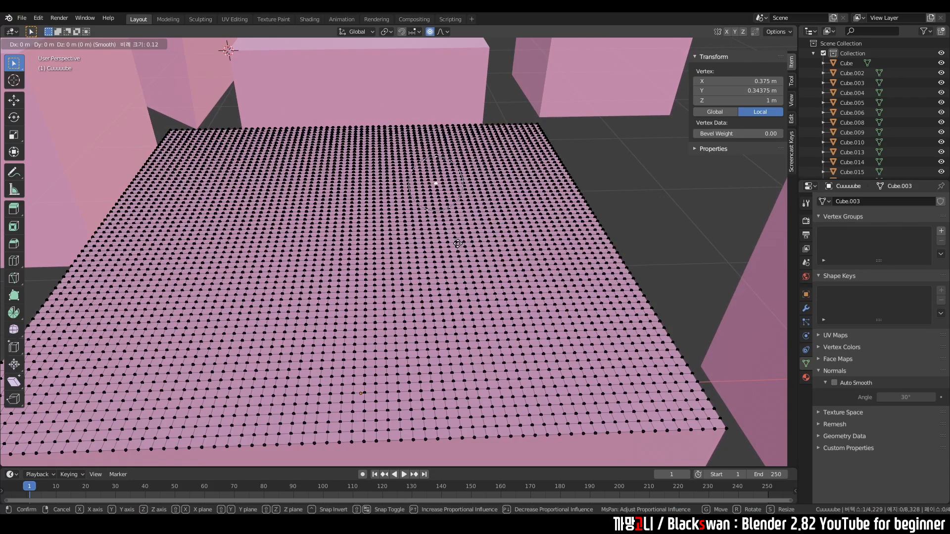
scroll(458, 243, "down", 14)
scroll(457, 244, "up", 5)
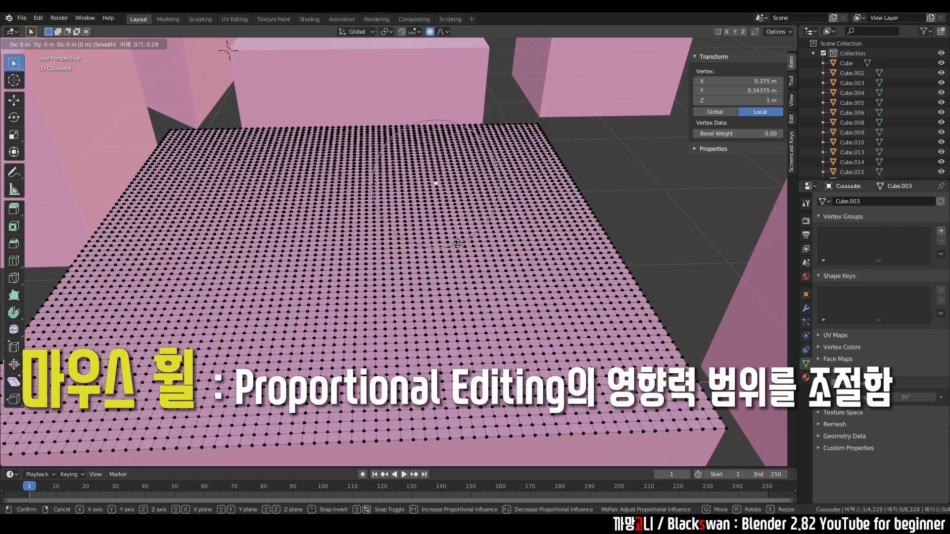
scroll(458, 244, "up", 7)
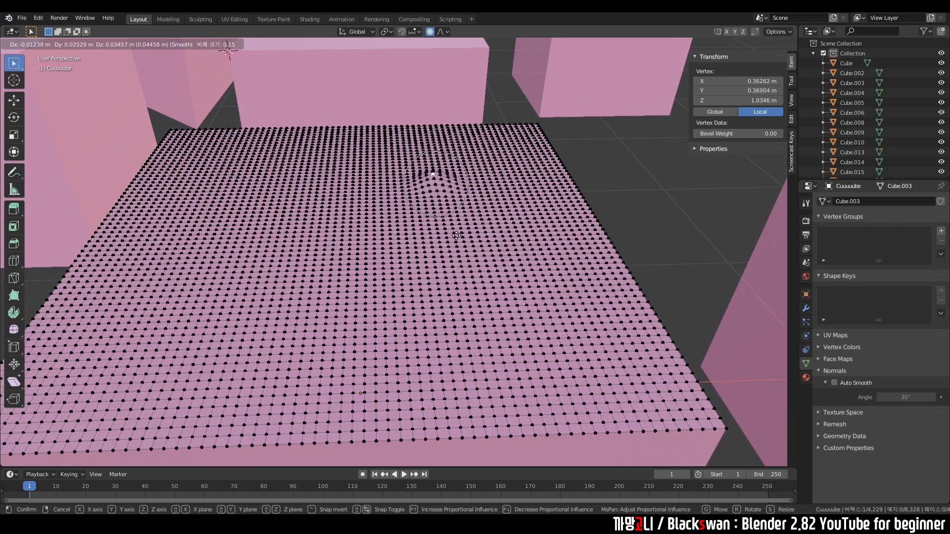
scroll(456, 235, "down", 1)
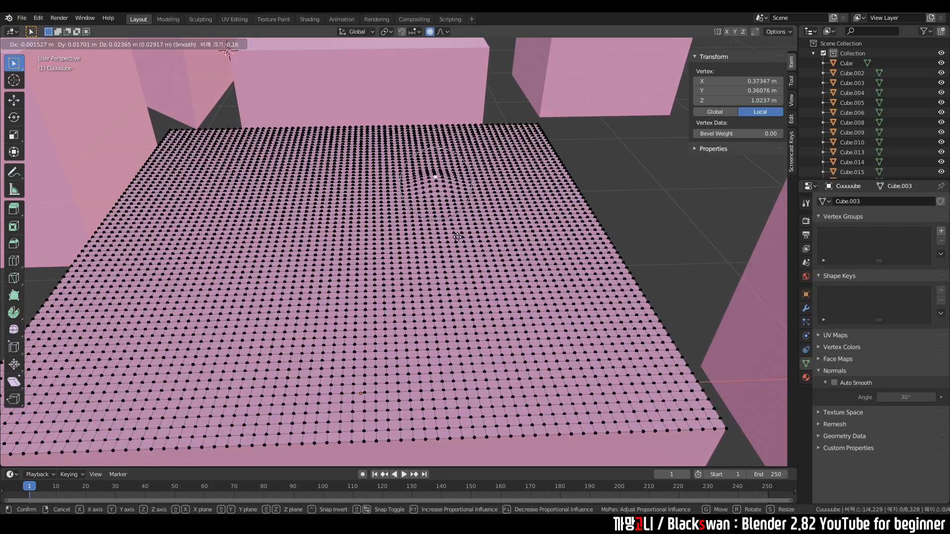
scroll(456, 233, "down", 11)
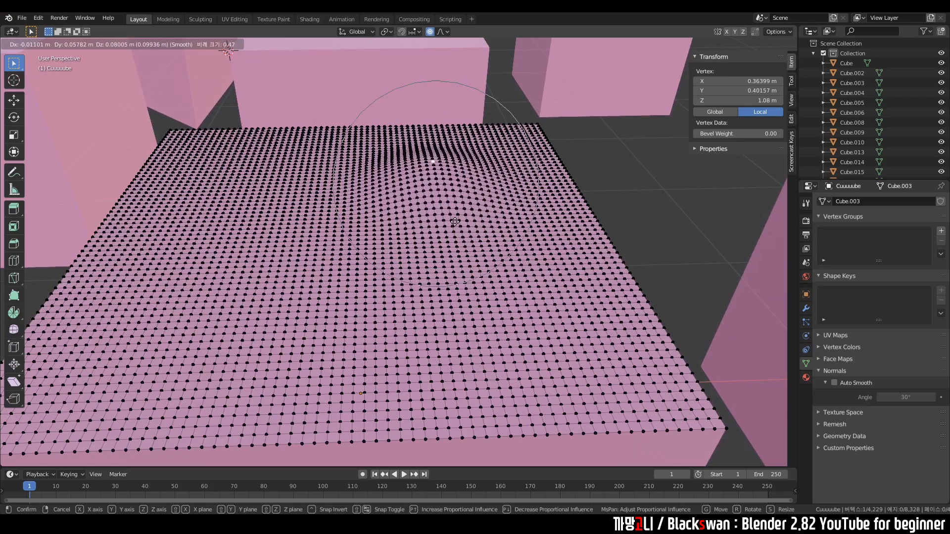
scroll(454, 222, "down", 4)
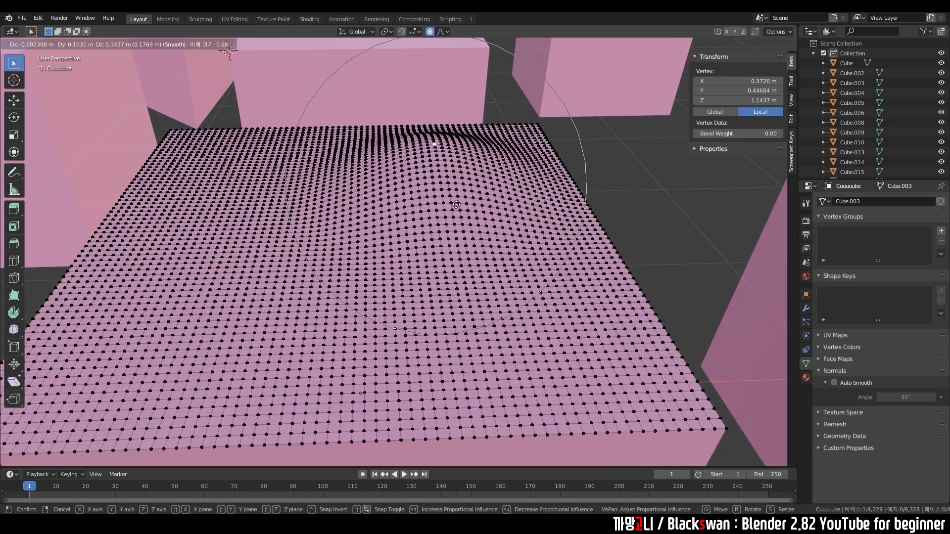
scroll(455, 198, "down", 1)
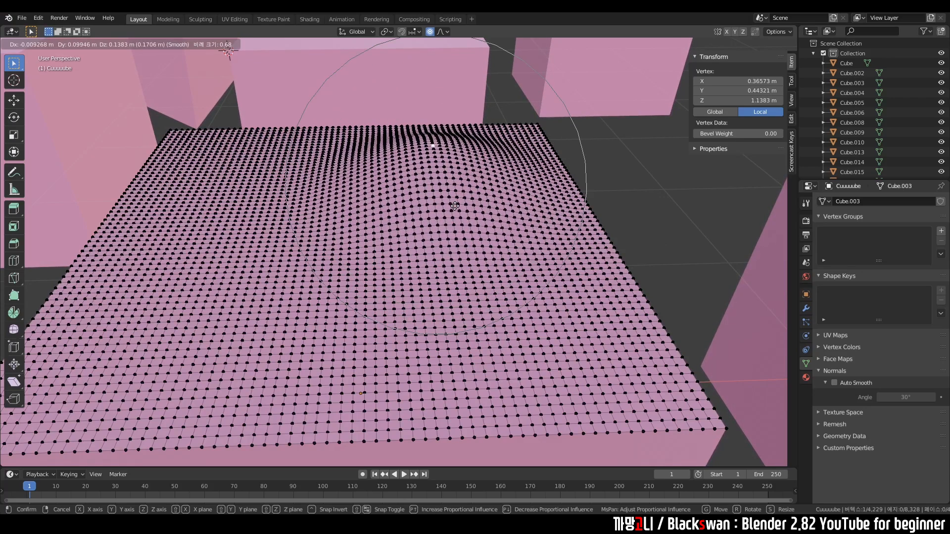
left_click(452, 172)
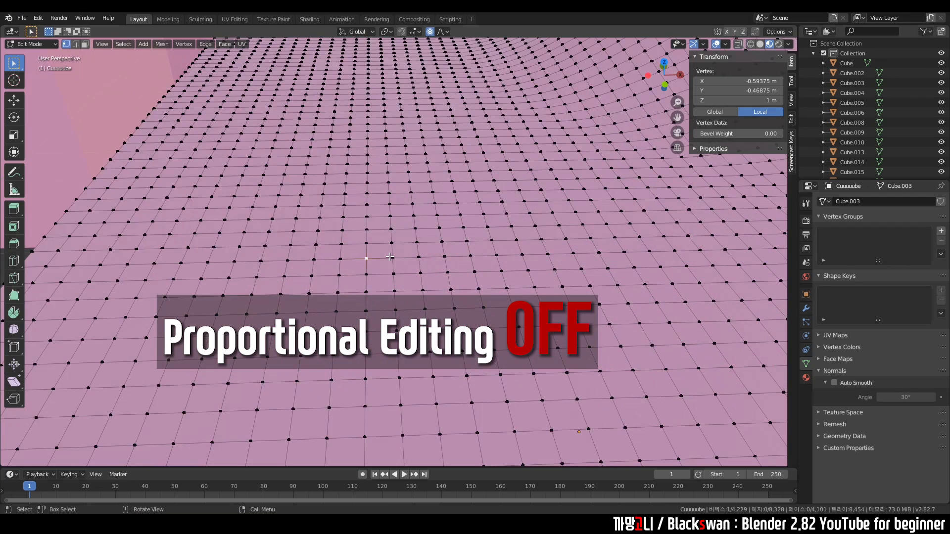
Step: Try raising the vertex at X -0.59375, Y -0.46875 about 0.121 m along Z with Proportional Editing off, and undo the move
key("o")
scroll(391, 258, "down", 6)
scroll(391, 257, "up", 5)
key("g")
key("z")
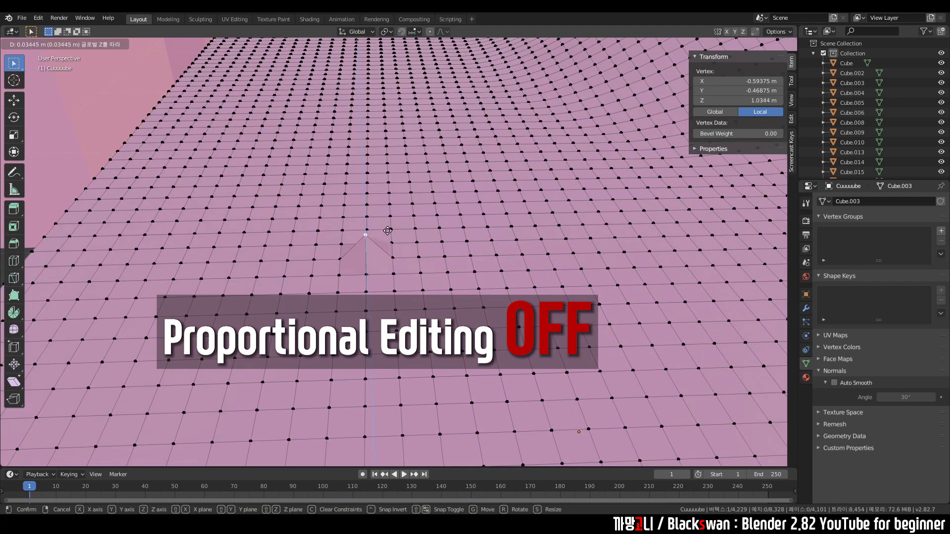
left_click(388, 171)
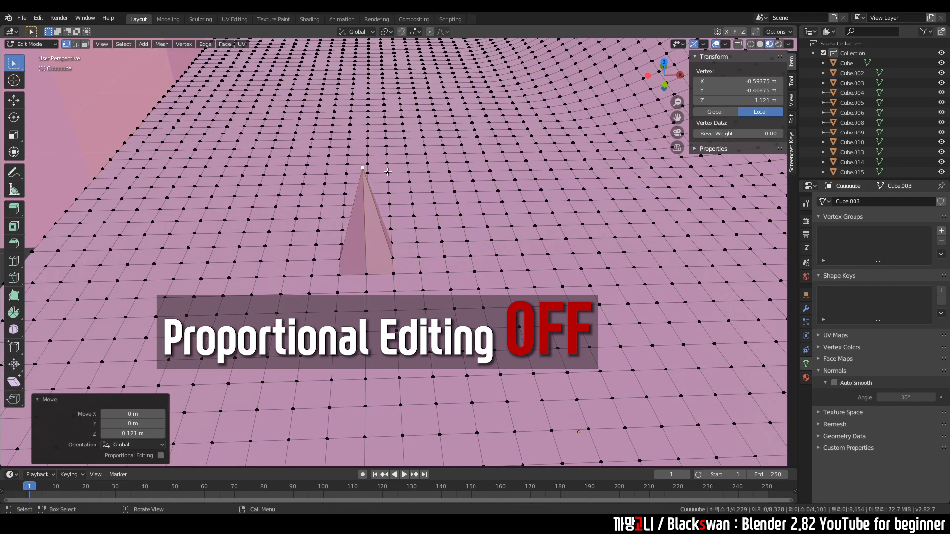
key("ctrl+z")
Step: Turn Proportional Editing on and raise the same vertex about 0.137 m along Z with Smooth falloff and a proportional size of 0.35
key("o")
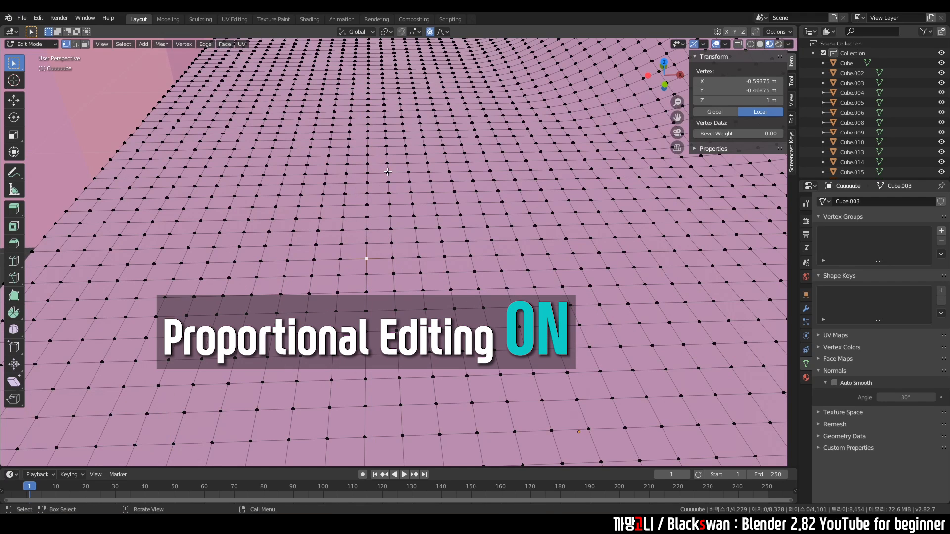
key("g")
key("z")
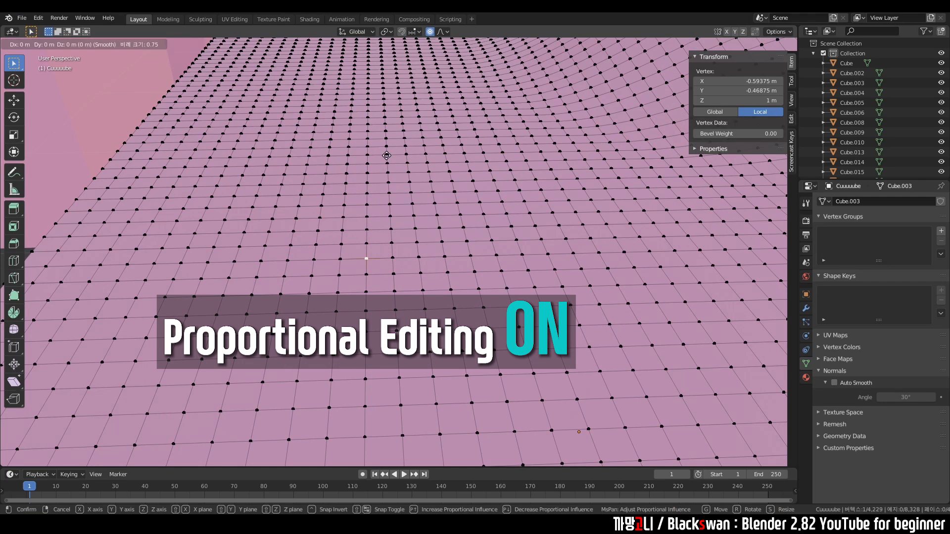
scroll(385, 132, "up", 4)
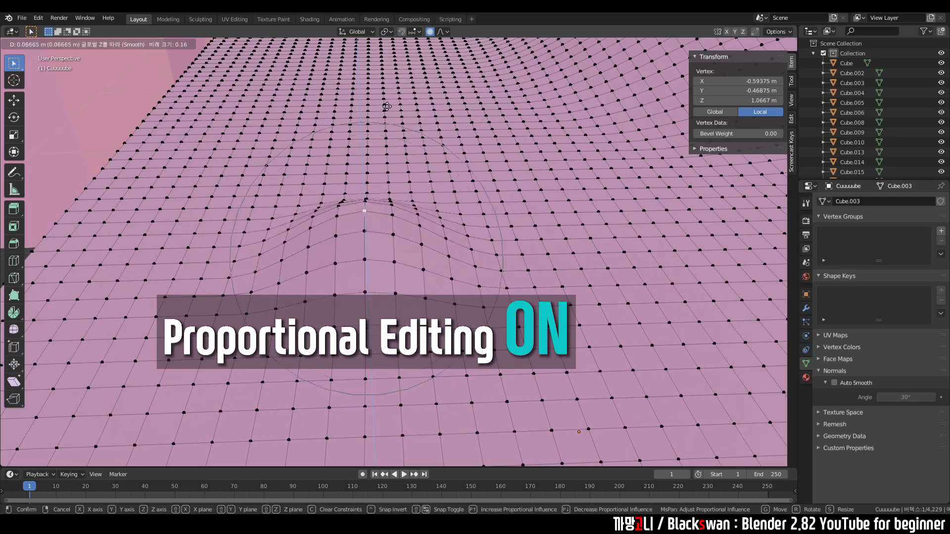
scroll(382, 80, "down", 3)
scroll(381, 70, "down", 1)
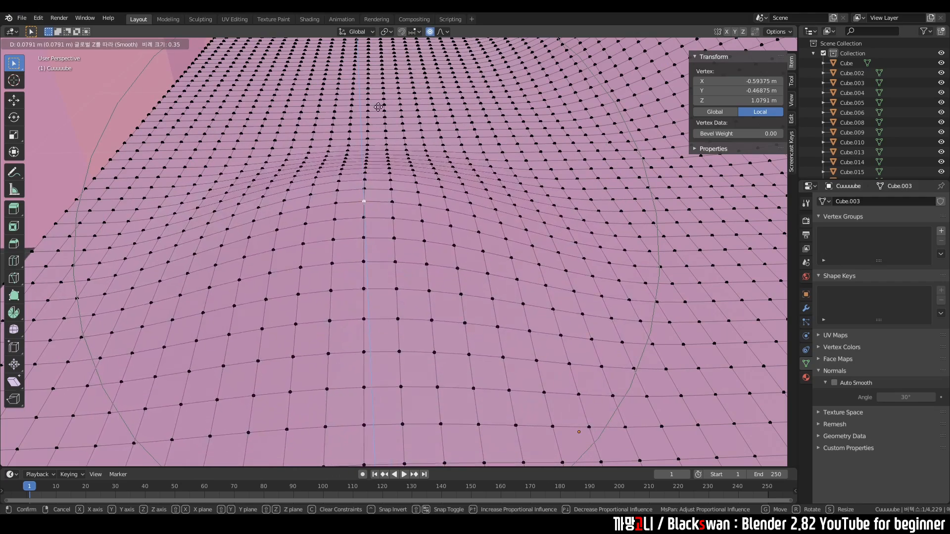
left_click(366, 58)
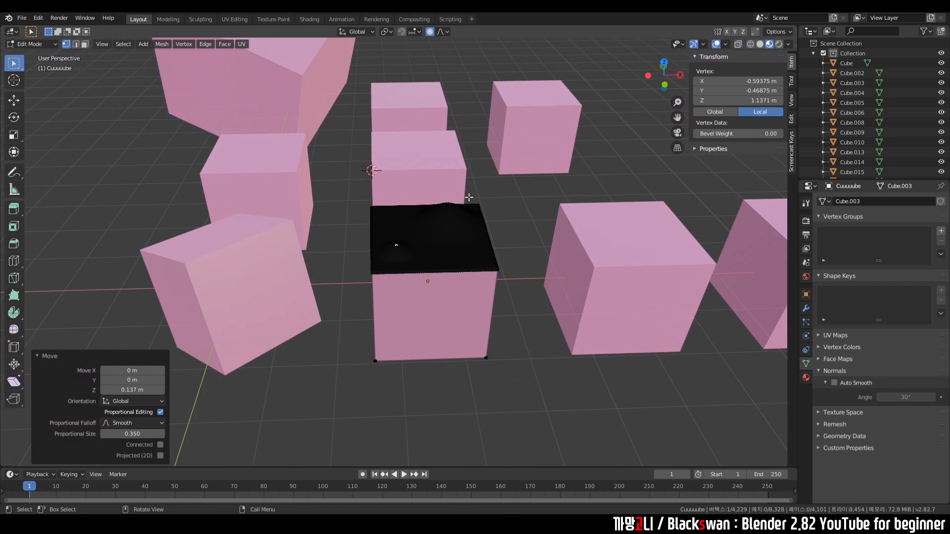
Step: Open Cube.002 in Edit Mode with its corner vertex at X -1, Y -1, Z -1 m selected, and enable snapping to Vertex
left_click(474, 210)
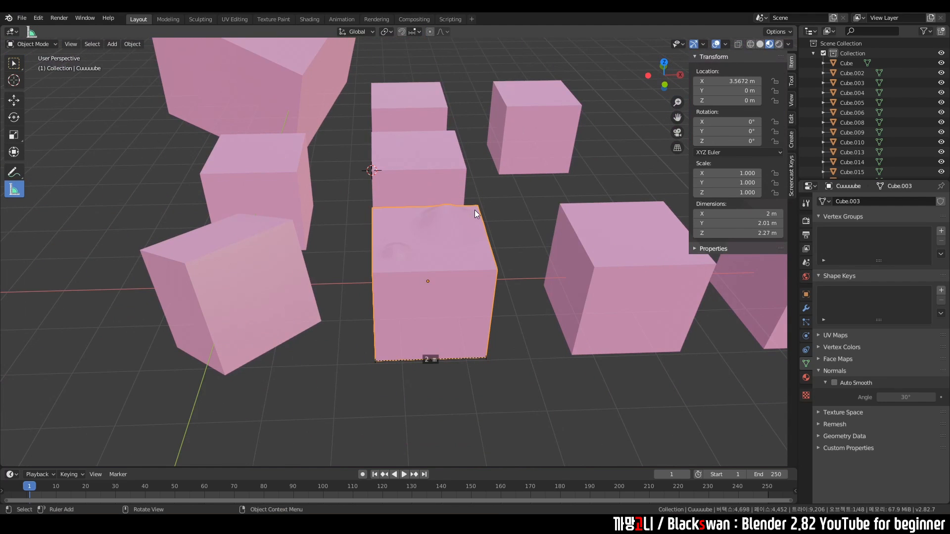
left_click(517, 206)
scroll(507, 217, "up", 6)
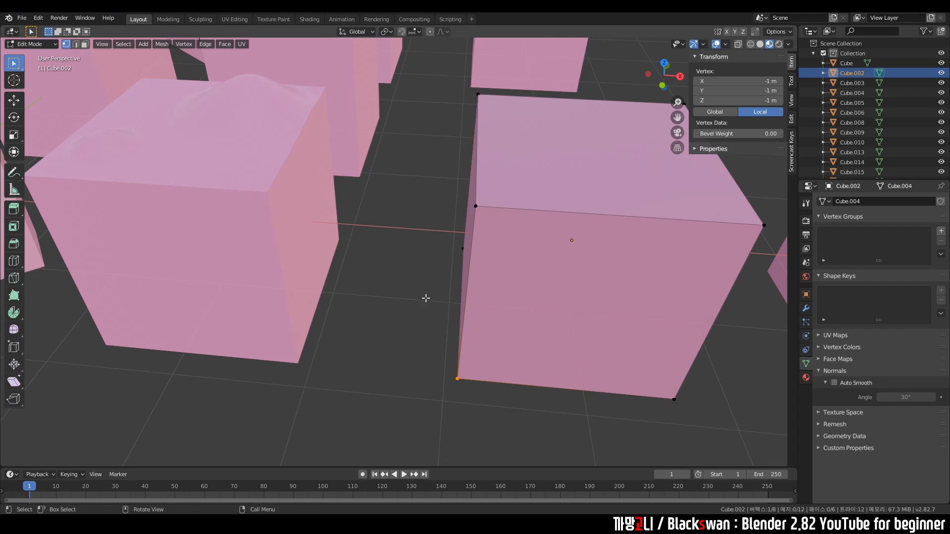
left_click(418, 32)
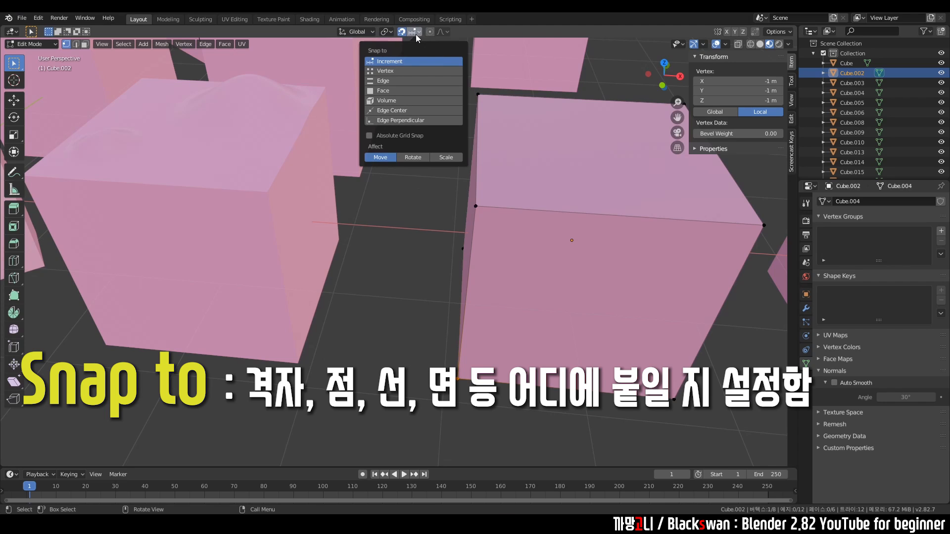
left_click(394, 71)
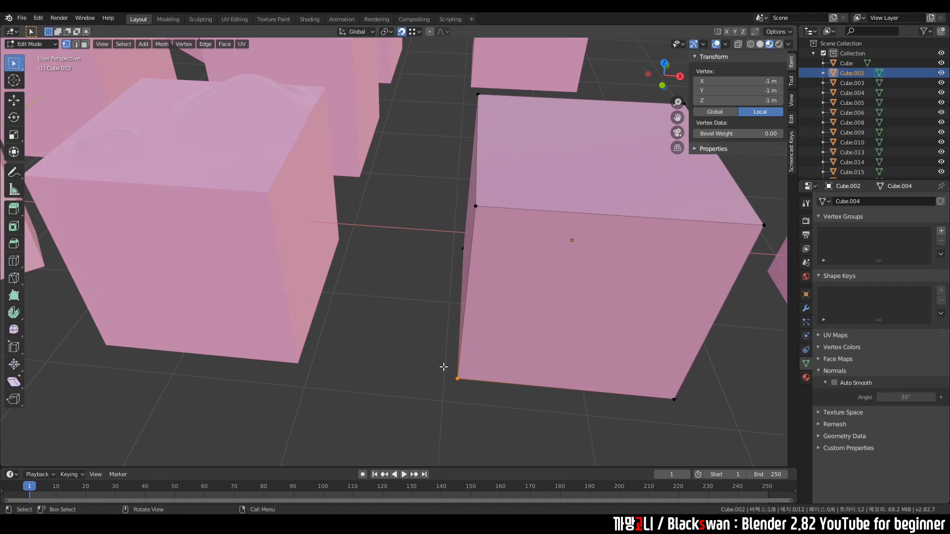
Step: Try snapping the selected vertex of Cube.002 onto the nearest bottom corner at the back of Cuuuuube, and undo the move
key("g")
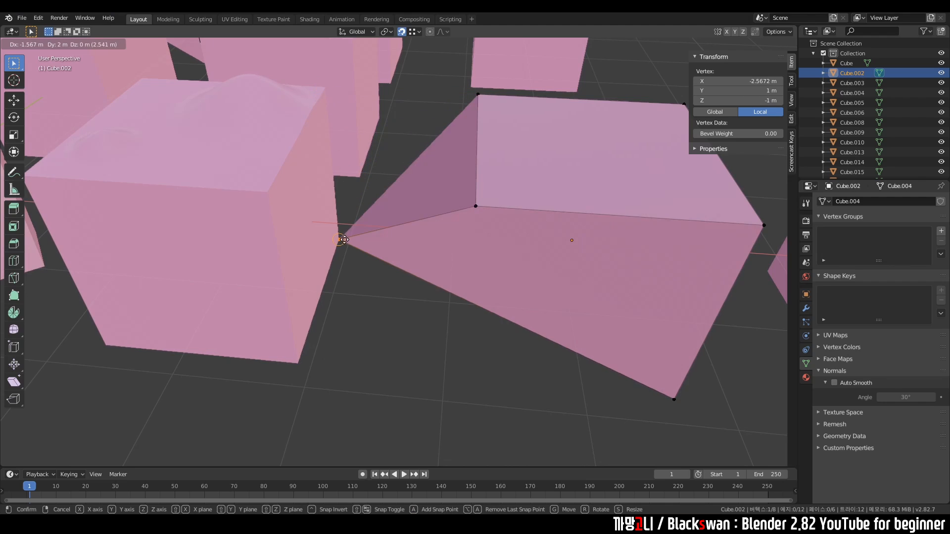
left_click(343, 242)
middle_click_drag(375, 266, 462, 317)
key("ctrl+z")
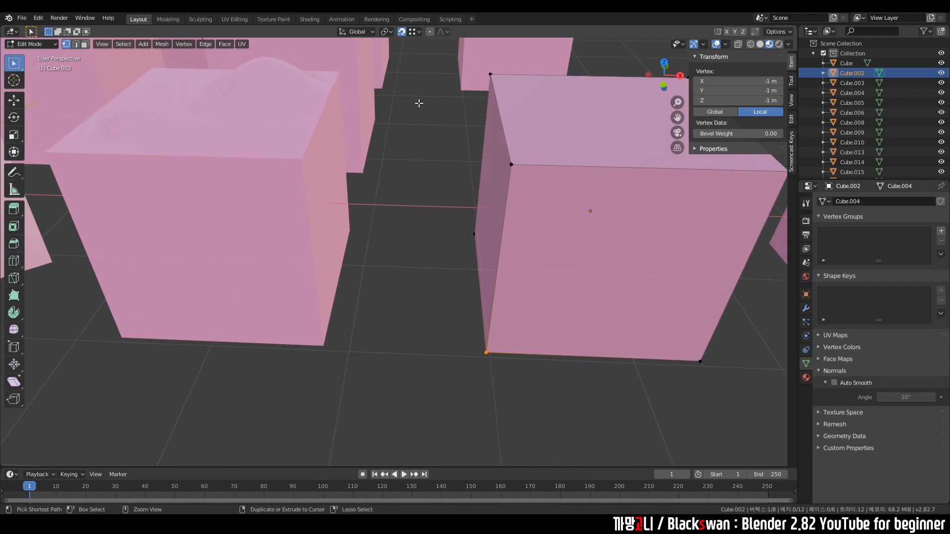
Step: Set the snap target to Face and move the corner vertex of Cube.002 onto the facing side of Cuuuuube
left_click(416, 31)
left_click(392, 92)
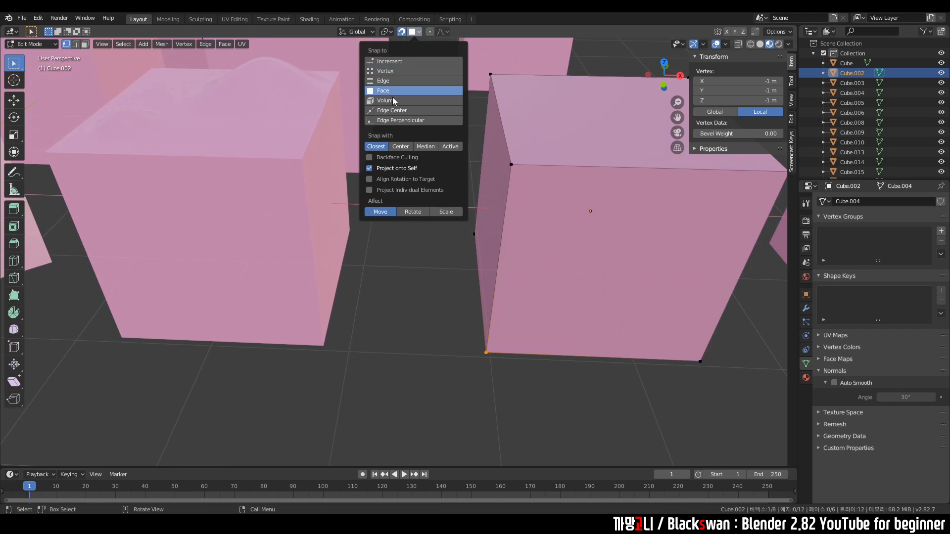
key("g")
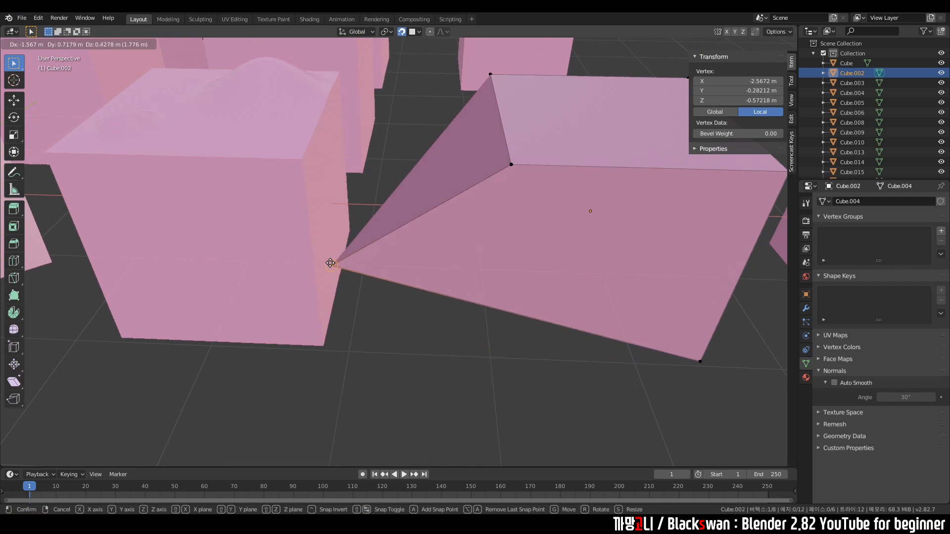
left_click(354, 242)
middle_click_drag(354, 242, 336, 208)
Step: Reposition the snapped vertex several times across the facing side of Cuuuuube, leaving it attached to that face
key("g")
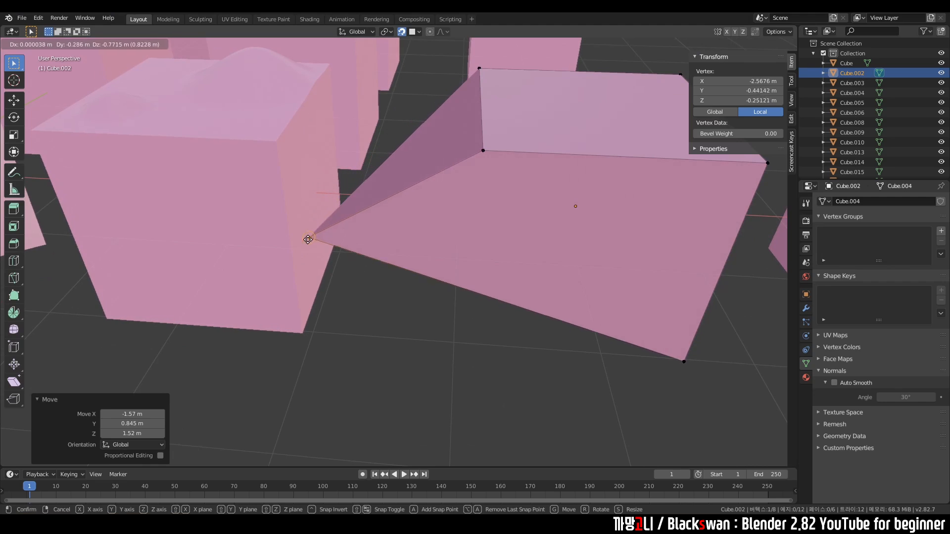
left_click(309, 239)
middle_click_drag(310, 240, 338, 288)
key("g")
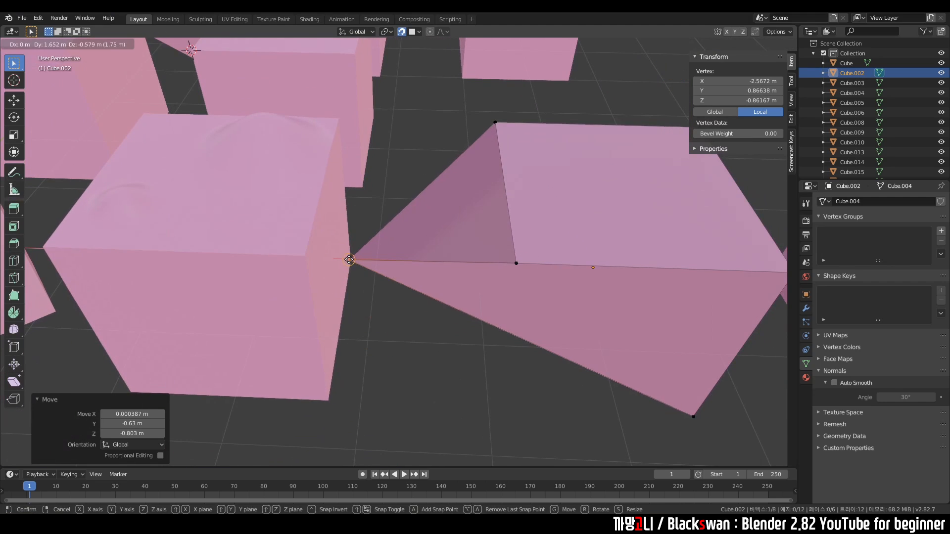
left_click(349, 259)
key("g")
left_click(337, 186)
key("g")
left_click(317, 240)
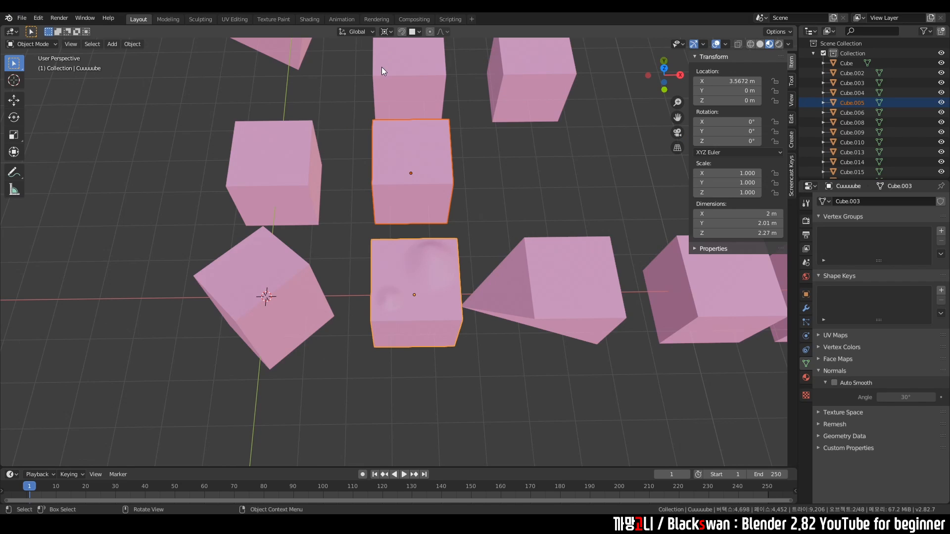
Step: Set the Transform Pivot Point to 3D Cursor and reselect Cube.005 together with Cuuuuube as the active object
left_click(390, 34)
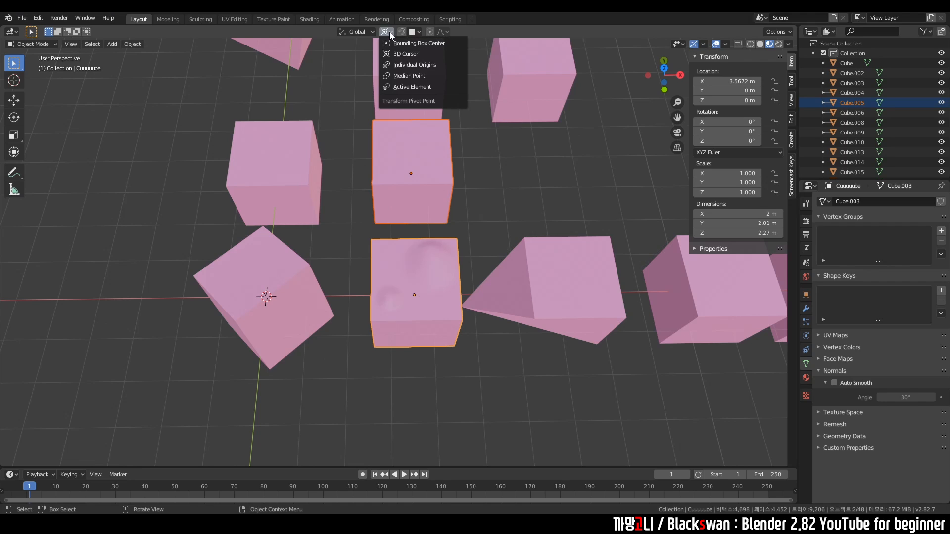
left_click(406, 55)
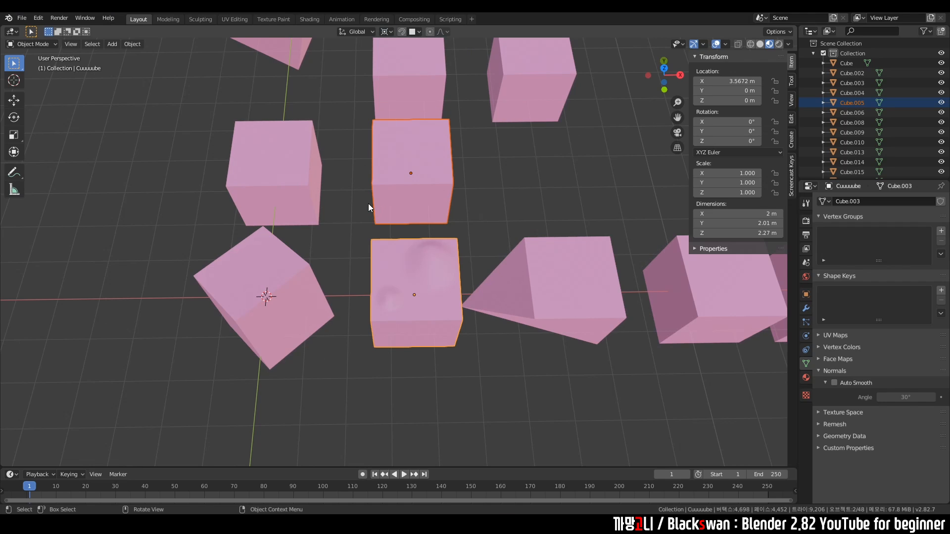
left_click(350, 212)
left_click(402, 201)
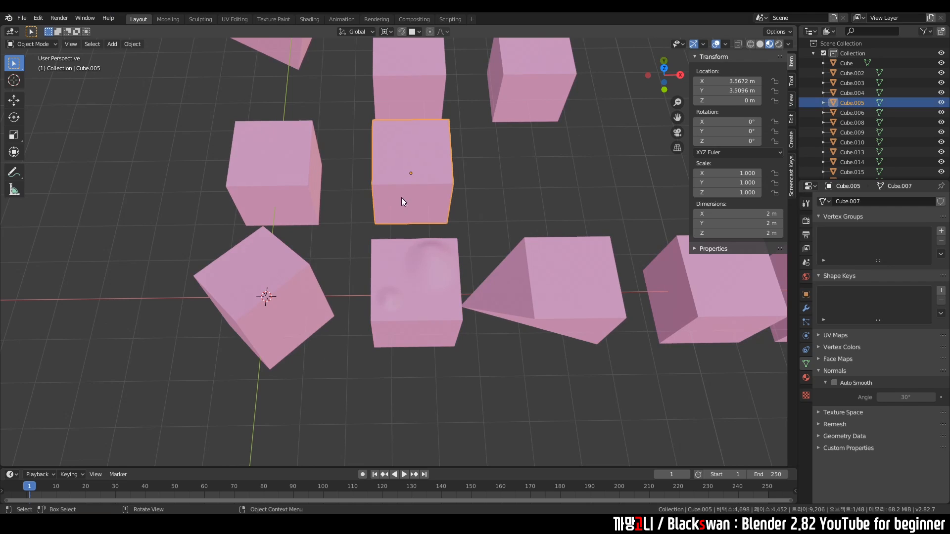
left_click(396, 294, "shift")
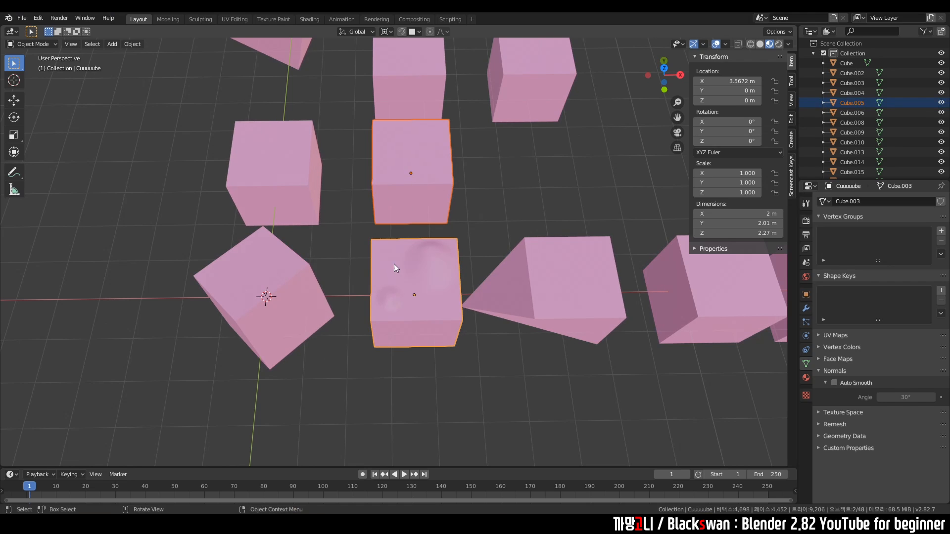
Step: Rotate Cube.005 and Cuuuuube together around the 3D cursor several times
key("r")
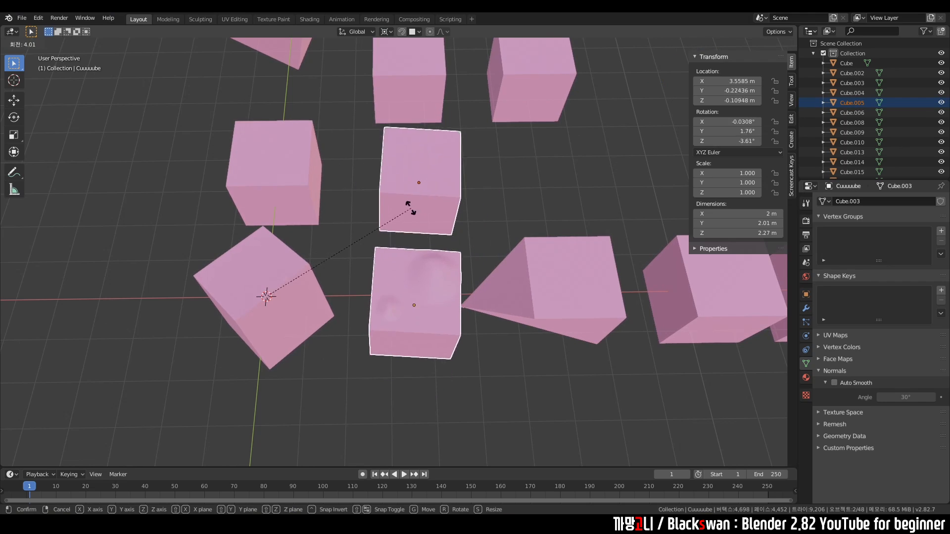
left_click(408, 199)
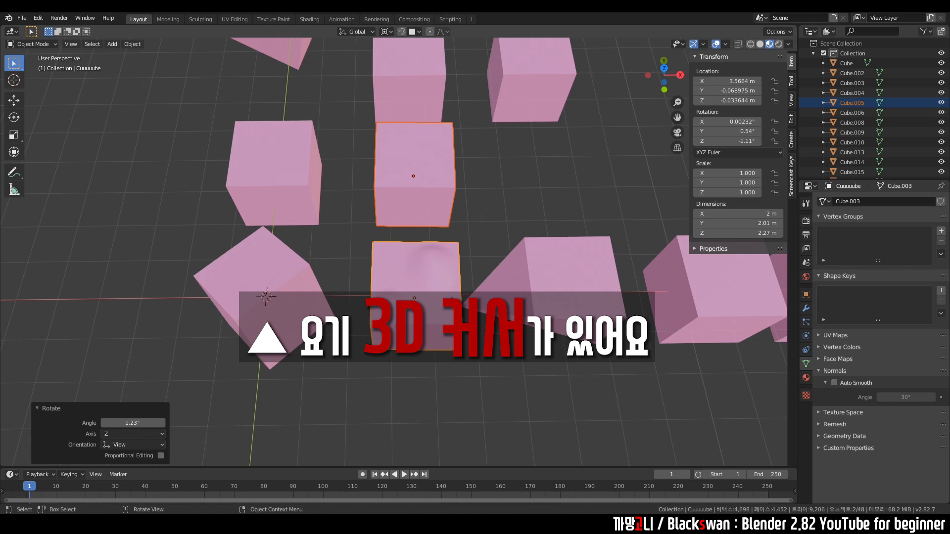
key("r")
left_click(421, 258)
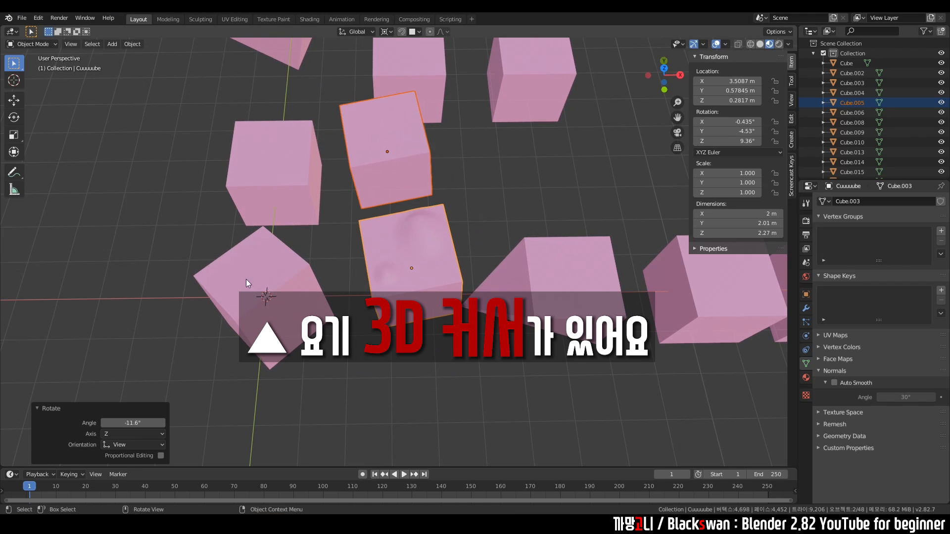
key("r")
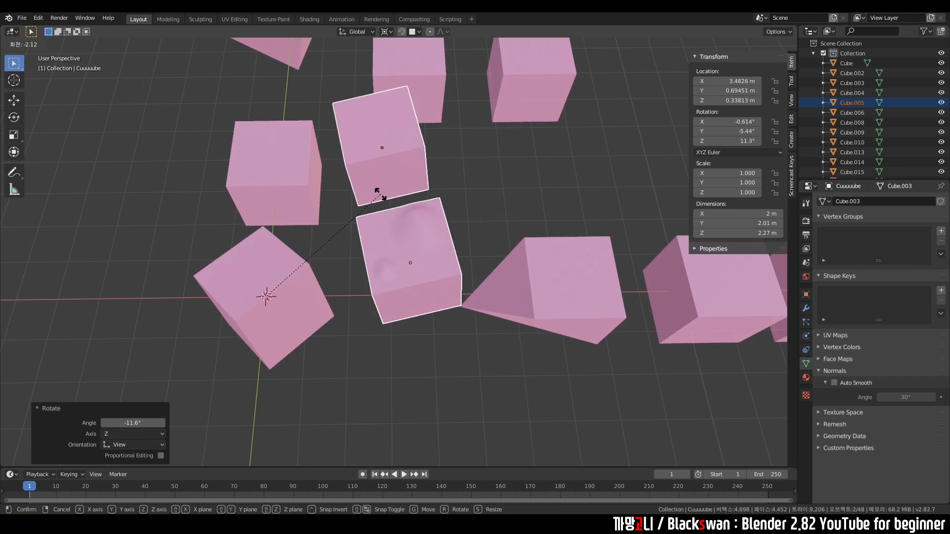
left_click(397, 228)
Step: Set the Transform Pivot Point to Individual Origins and rotate Cube.005 and Cuuuuube each around its own origin
left_click(390, 31)
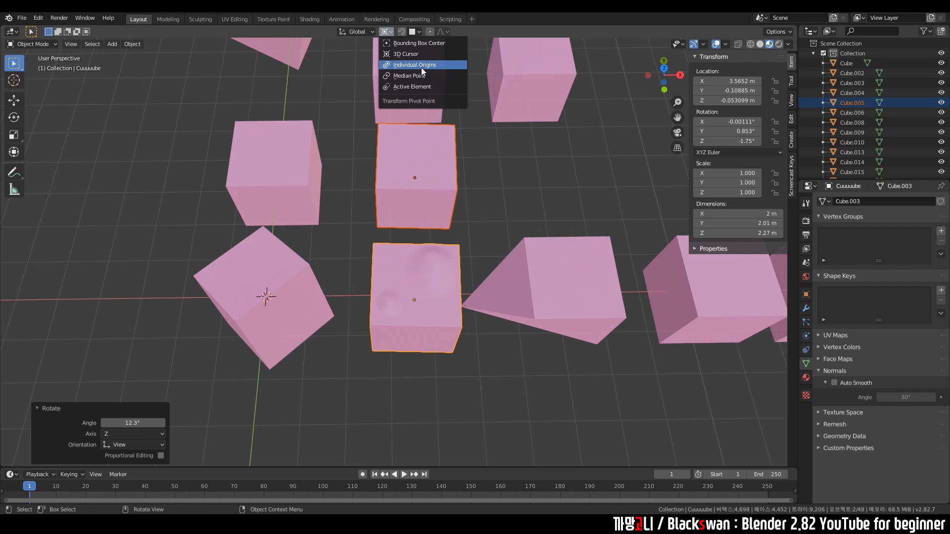
left_click(421, 65)
left_click(388, 32)
left_click(394, 34)
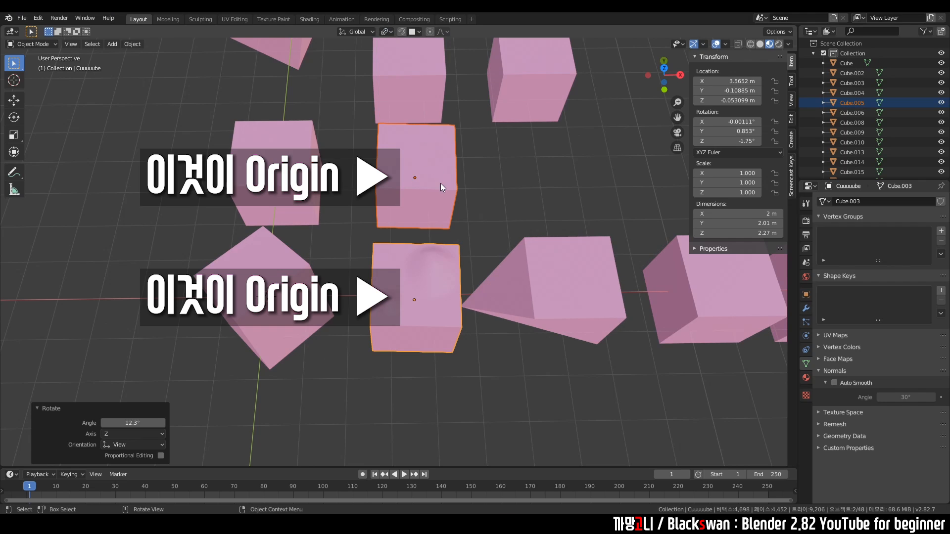
key("r")
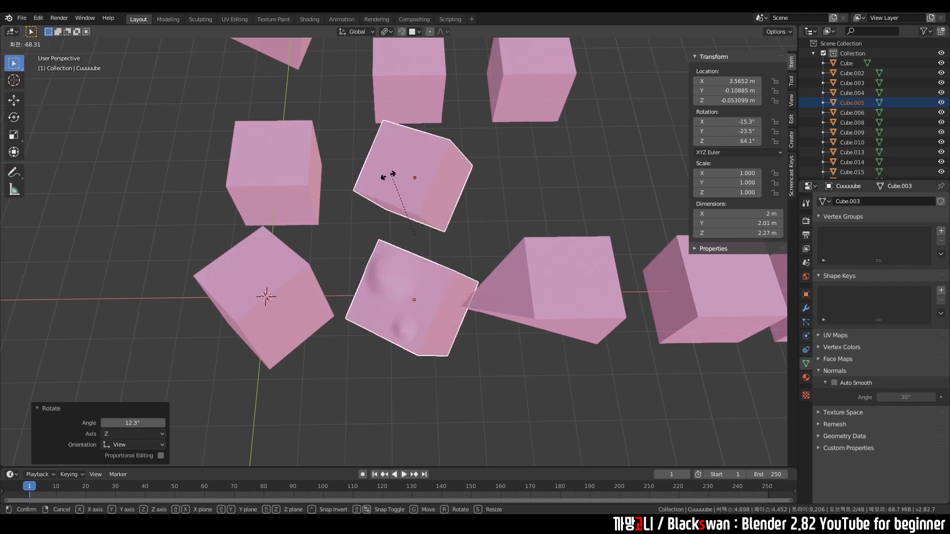
left_click(464, 157)
Step: Set the Transform Pivot Point to Median Point and rotate Cube.005 and Cuuuuube around their shared midpoint
left_click(386, 31)
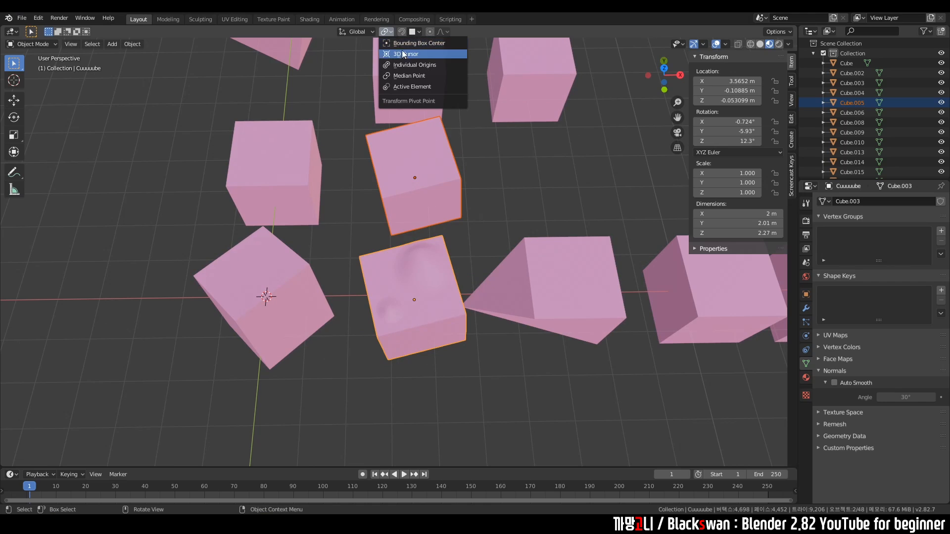
left_click(416, 81)
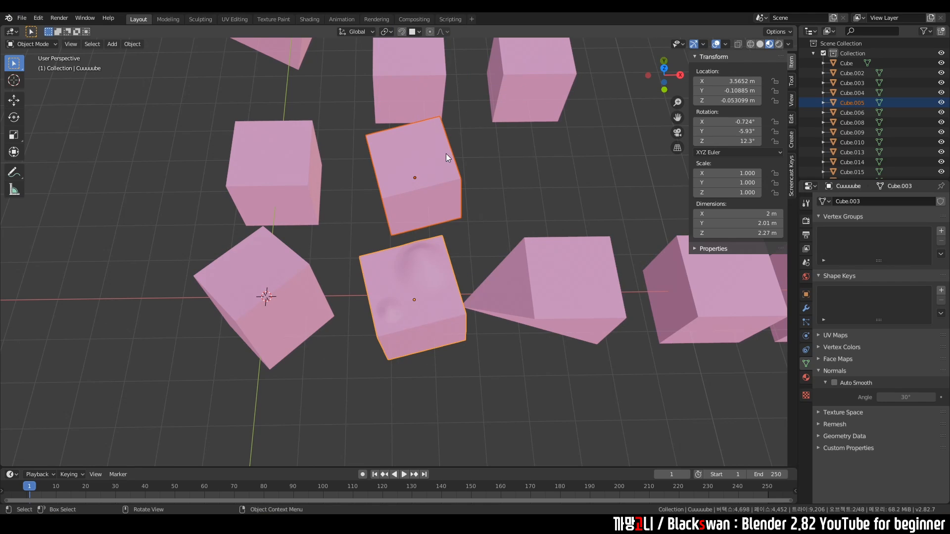
key("r")
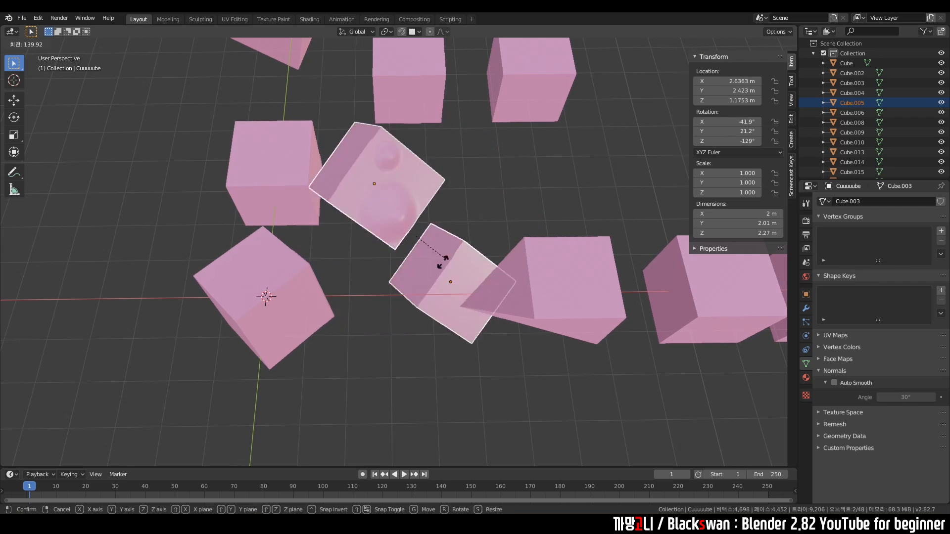
left_click(462, 204)
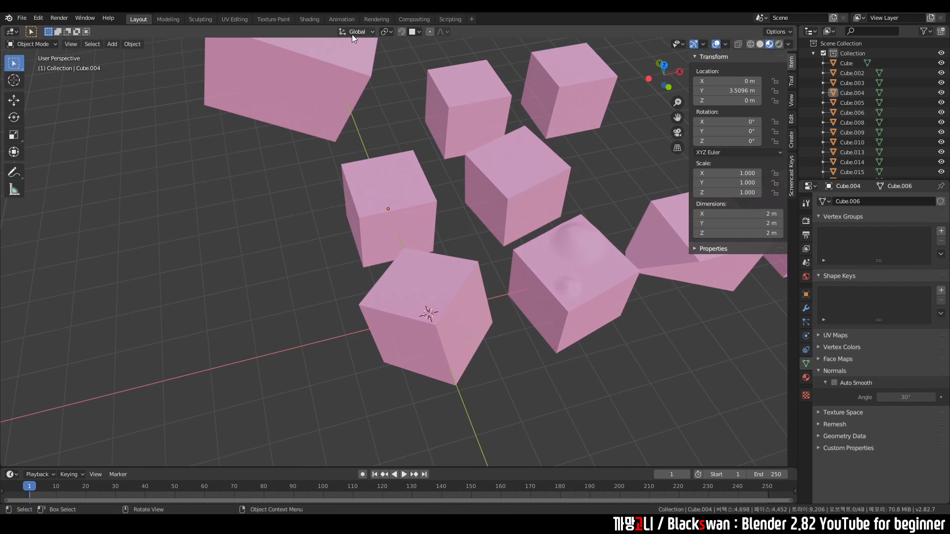
Step: Move Cube.004 along the global X axis to about X -3.08 m and try moving it along the global Y axis
left_click(381, 200)
key("g")
key("x")
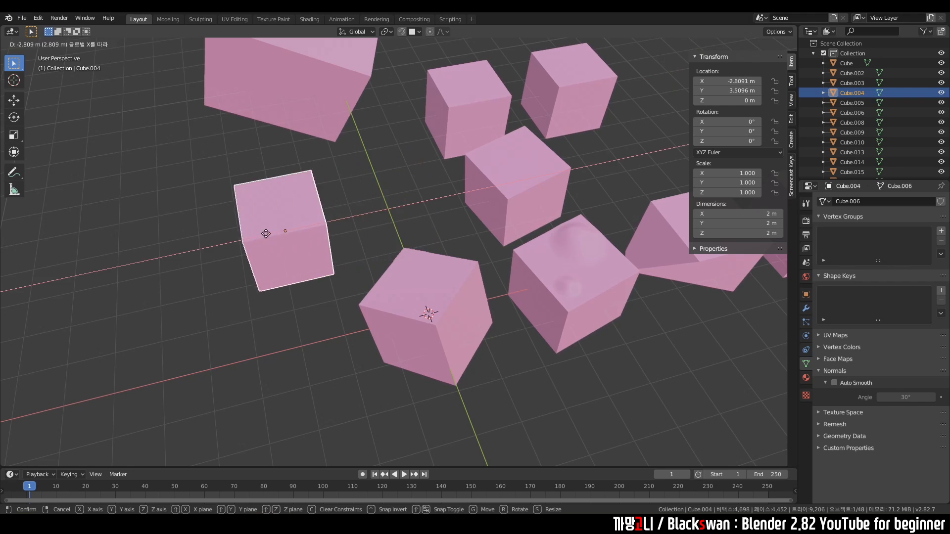
left_click(213, 234)
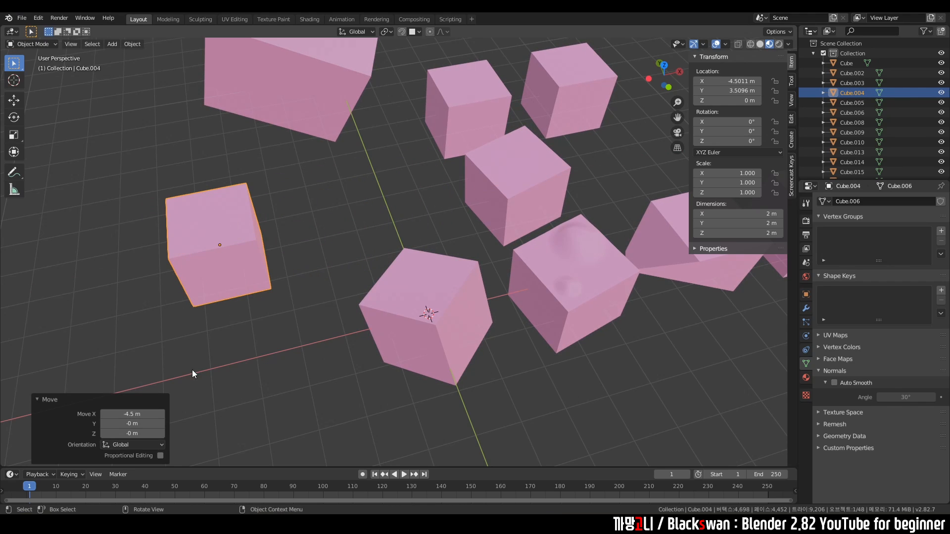
key("g")
key("x")
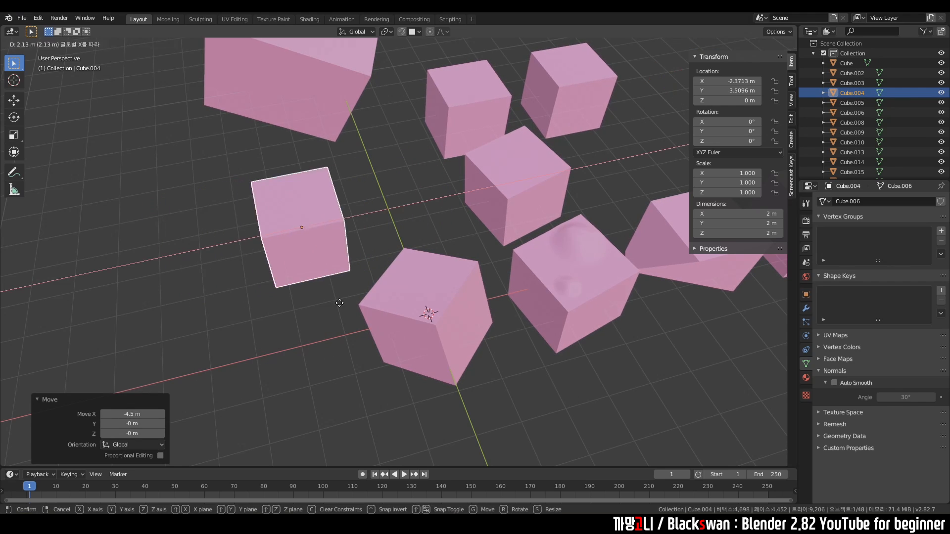
left_click(313, 325)
key("g")
key("y")
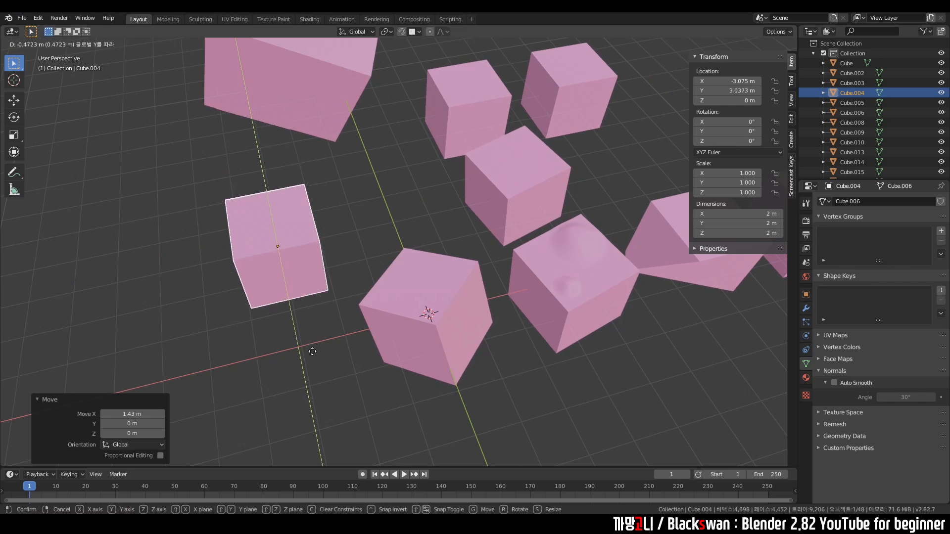
left_click(346, 181)
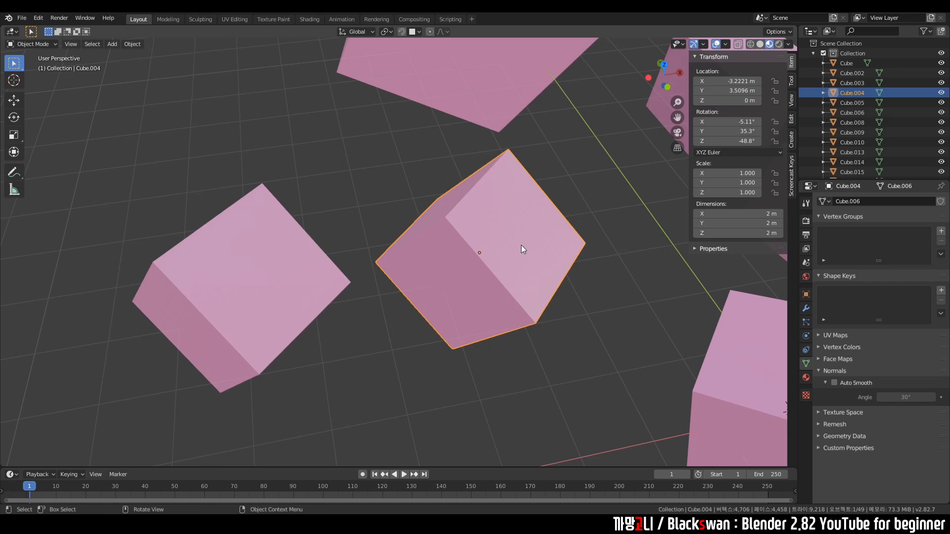
Step: Scale the rotated Cube.004 along the global X axis by about 3.15
key("s")
key("x")
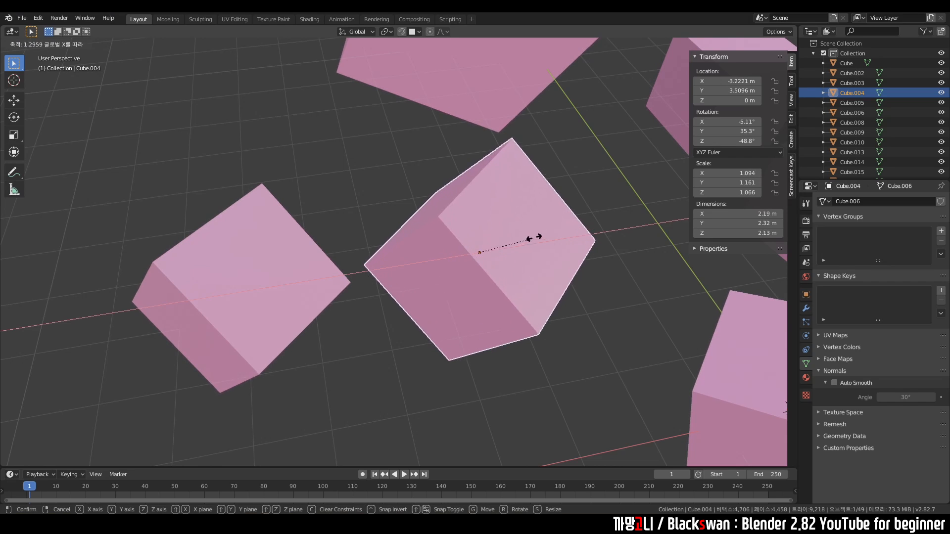
left_click(587, 220)
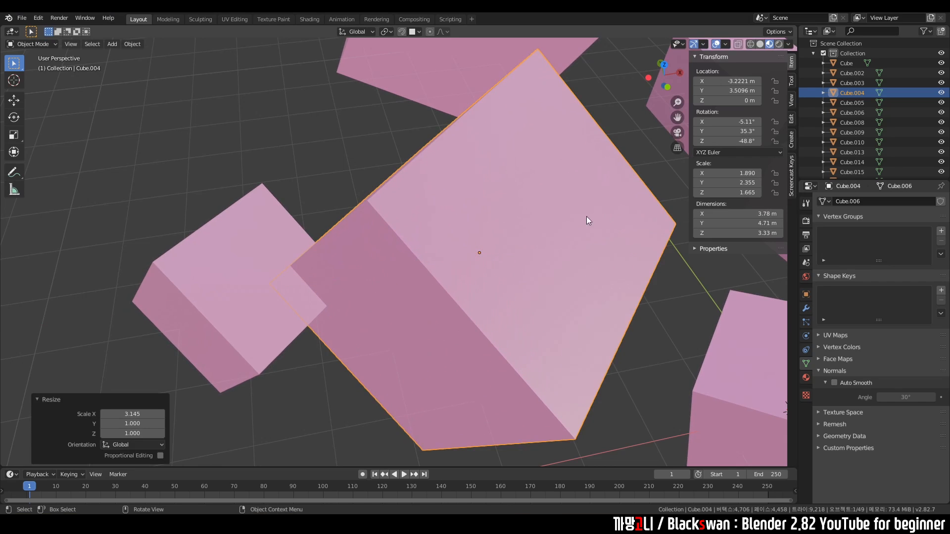
Step: Set the transform orientation to Local and scale Cube.051 along its local X axis by about 3.58
left_click(262, 252)
left_click(356, 31)
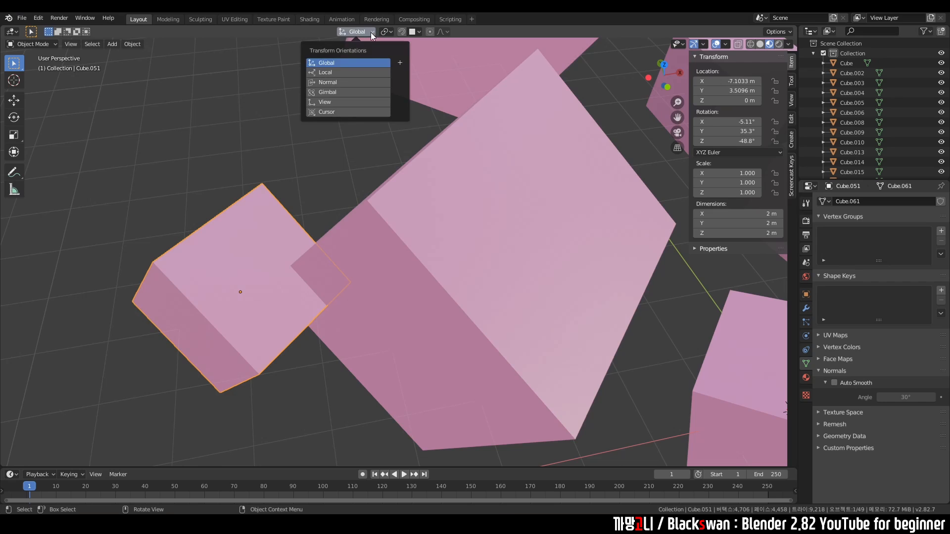
left_click(329, 72)
key("s")
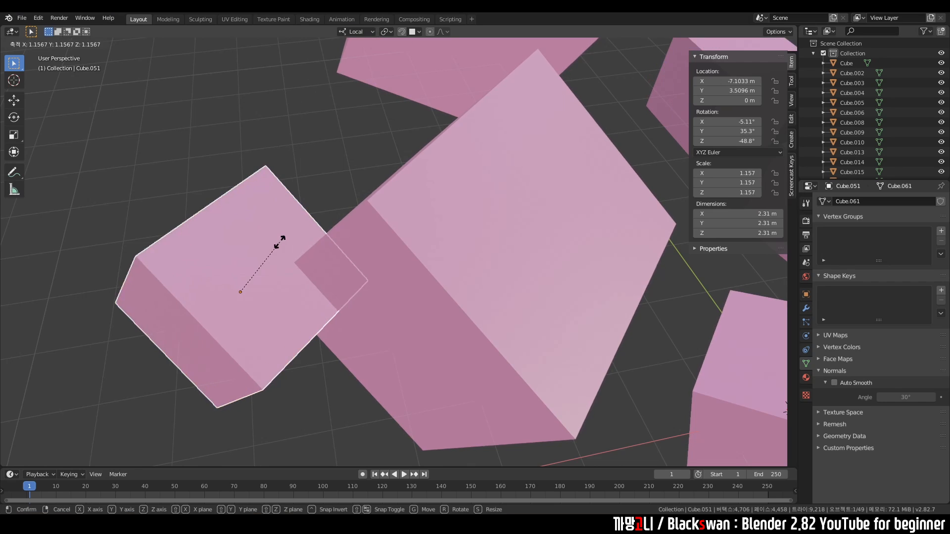
key("x")
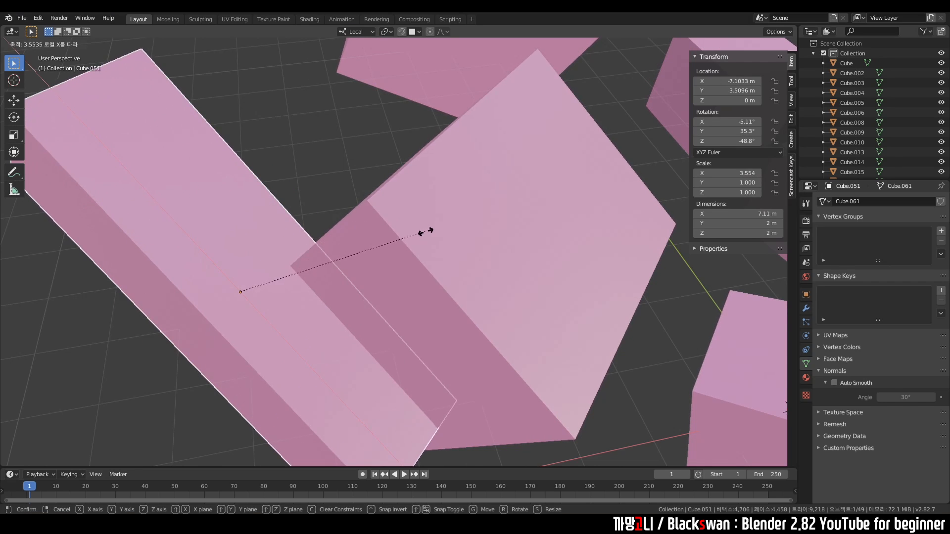
left_click(420, 232)
scroll(417, 233, "down", 4)
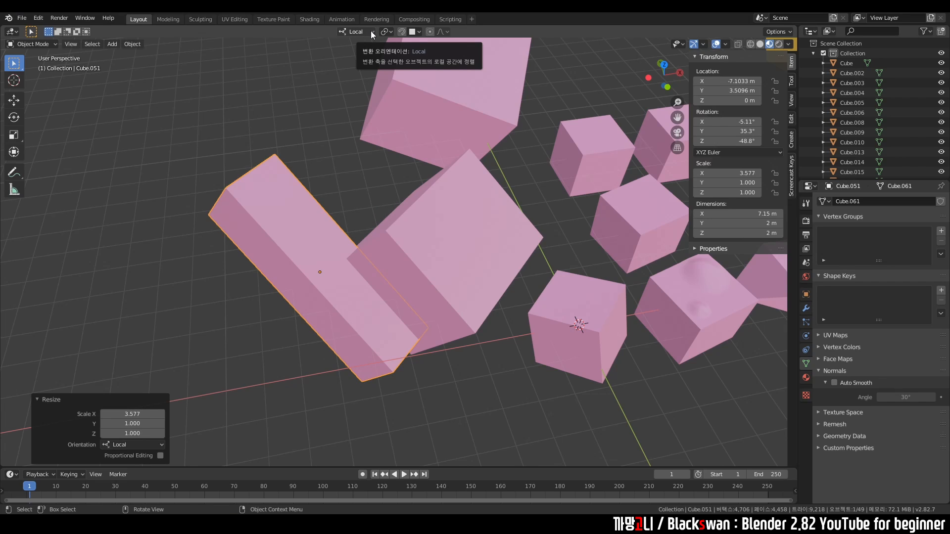
Step: Move Cube.051 about -4.16 m along its local X axis and rescale it on that axis to an X scale of about 2.52
left_click(324, 242)
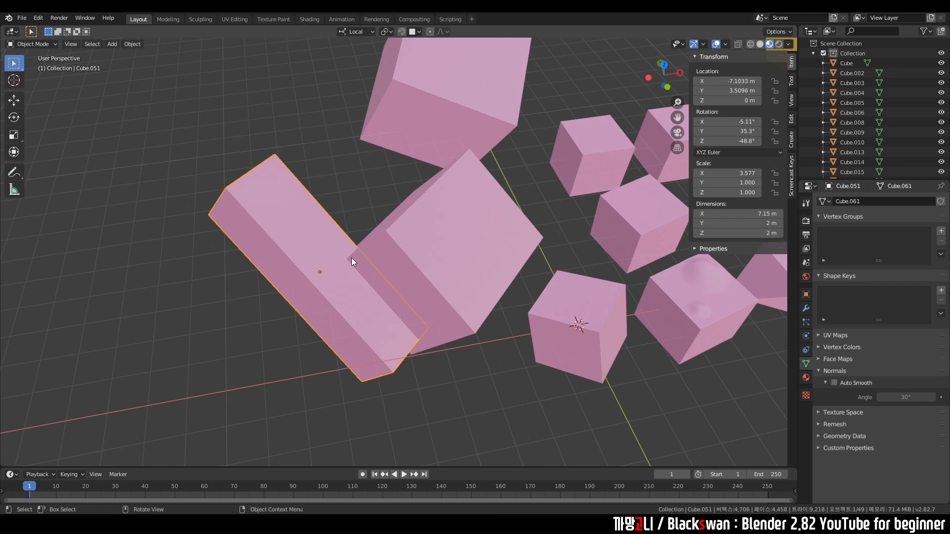
key("g")
key("x")
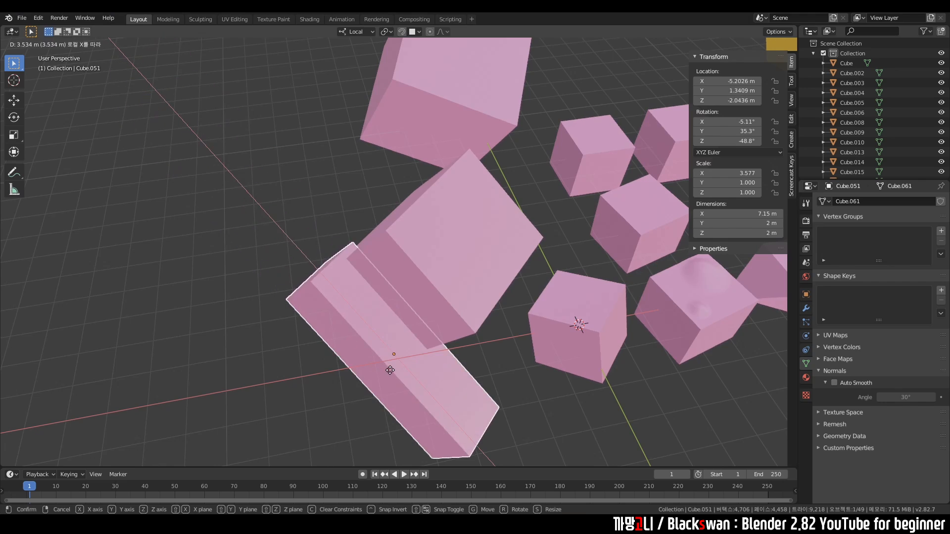
left_click(235, 218)
key("s")
key("x")
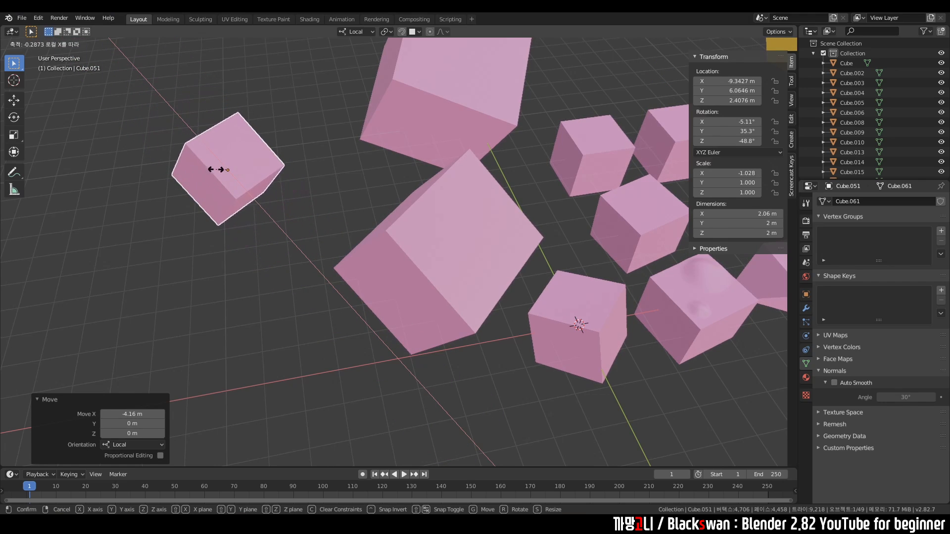
left_click(208, 193)
left_click(336, 165)
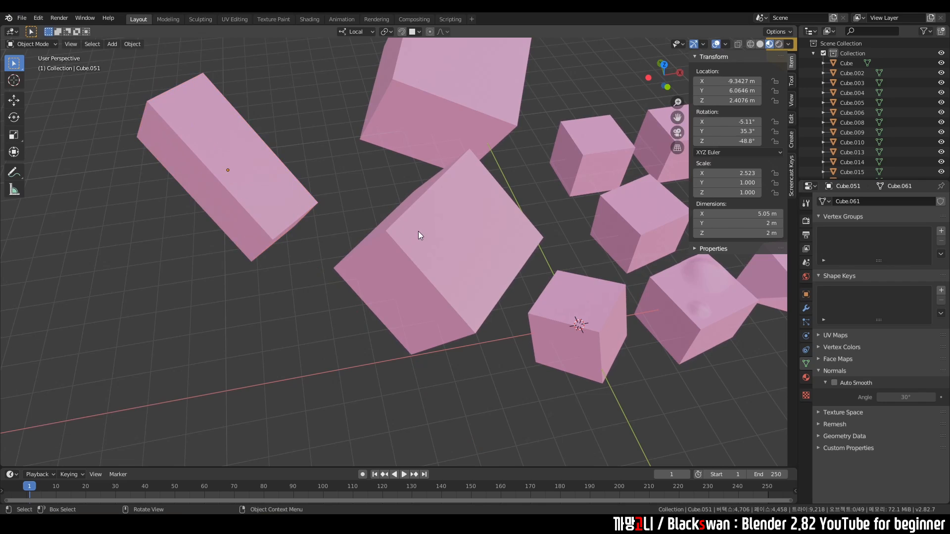
Step: Switch the transform orientation back to Global and scale Cube.004 along the global X axis by about 1.69
left_click(418, 231)
left_click(367, 31)
left_click(353, 63)
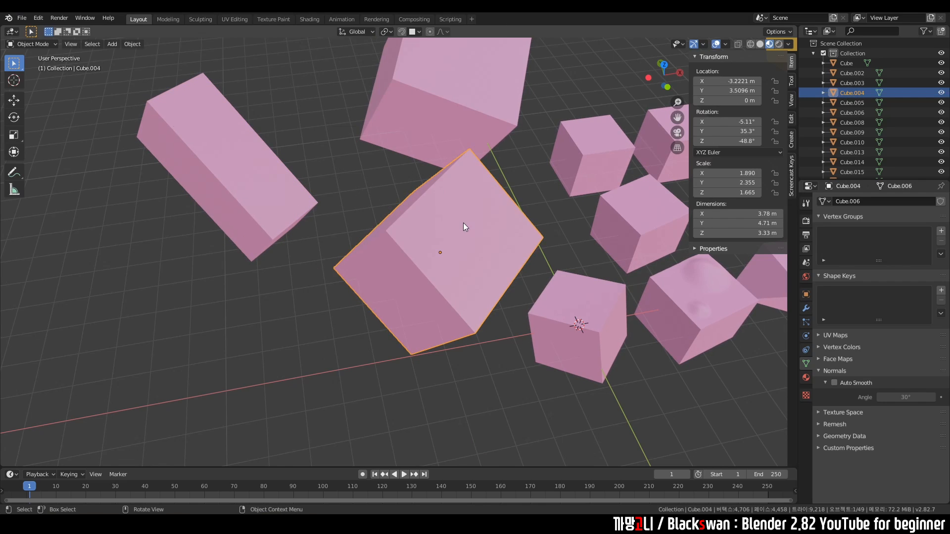
key("s")
key("x")
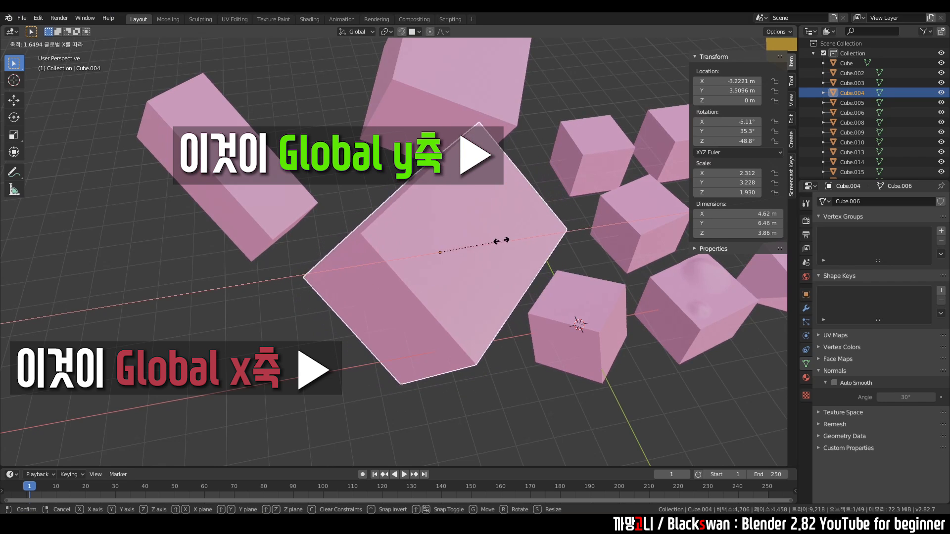
left_click(502, 243)
Step: Move Cube.004 along the global X axis to about X -3.47 m and deselect it
key("g")
key("x")
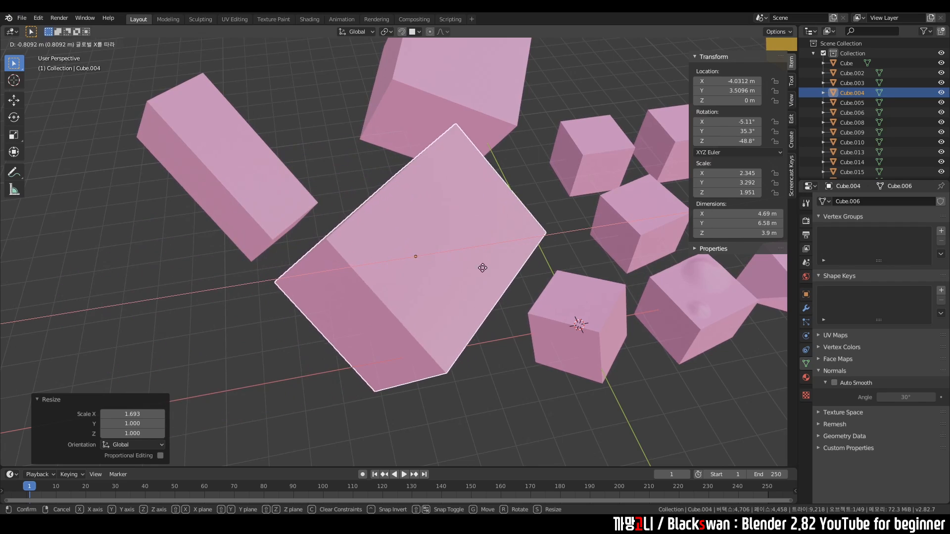
left_click(489, 339)
left_click(492, 382)
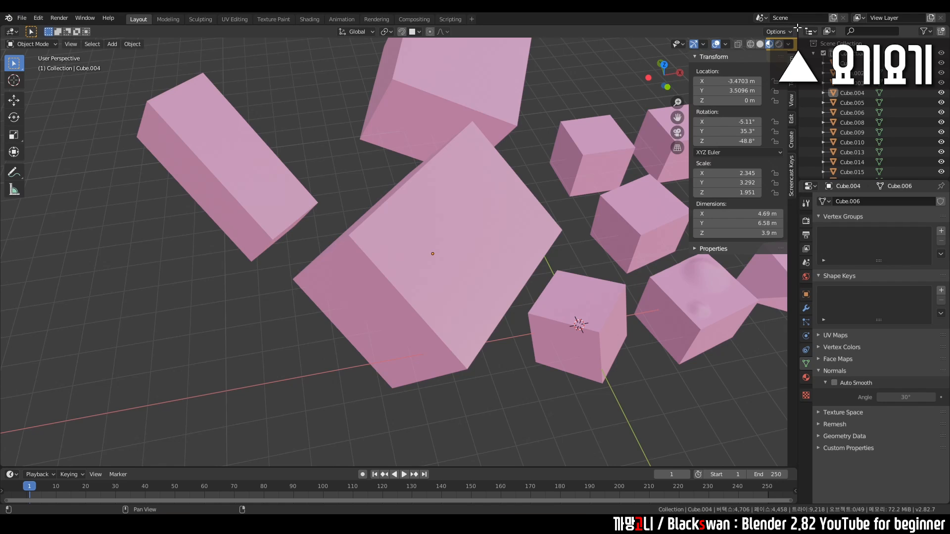
Step: Split the 3D Viewport into two side by side, divide one of them into three areas, and orbit three of the views independently
left_click_drag(791, 30, 453, 55)
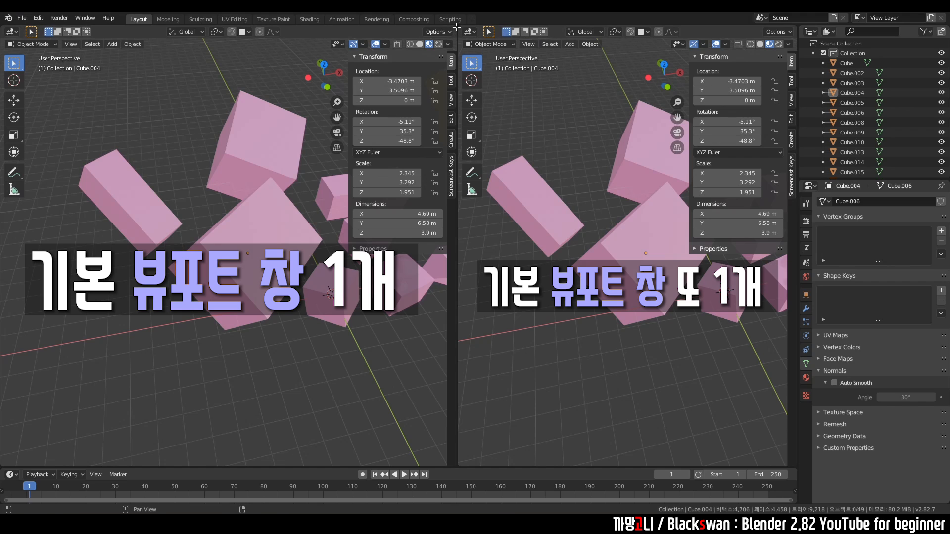
left_click_drag(456, 27, 230, 265)
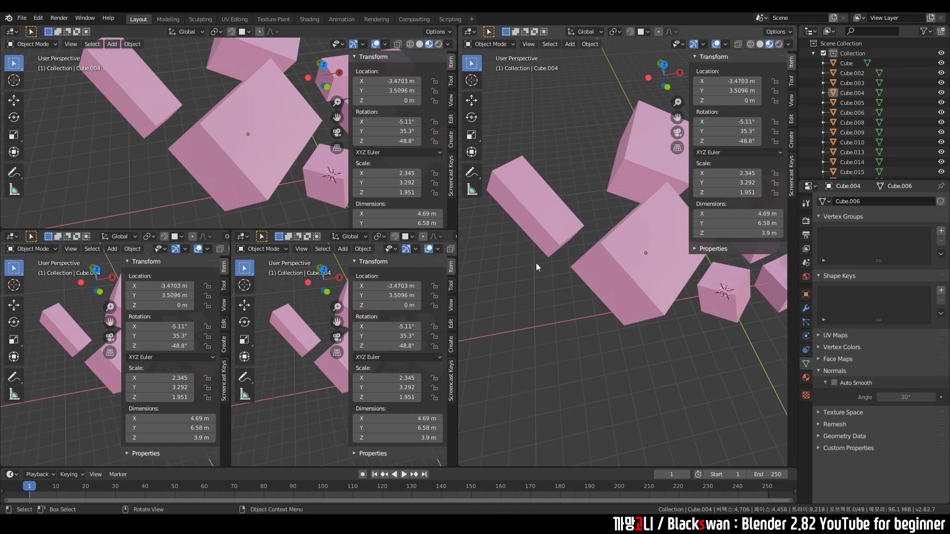
middle_click_drag(538, 267, 569, 188)
middle_click_drag(308, 199, 262, 222)
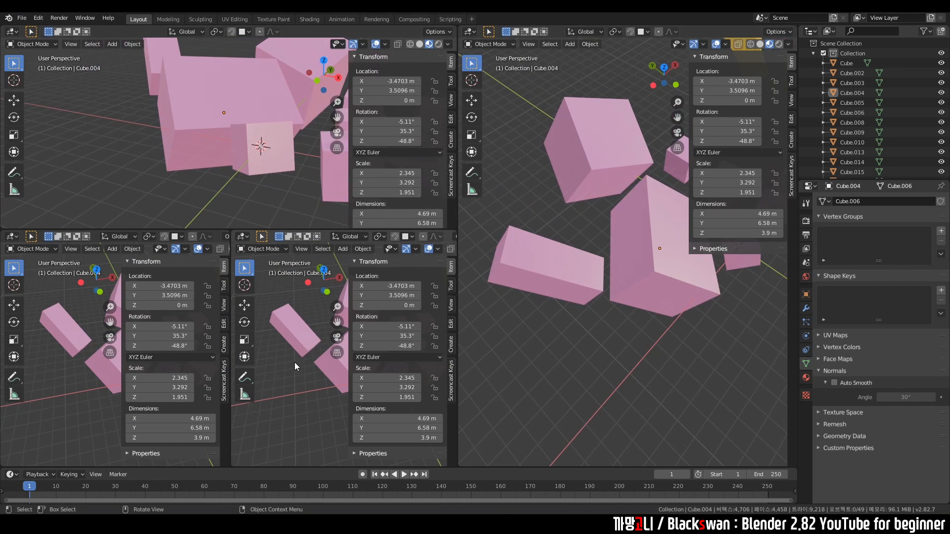
middle_click_drag(295, 366, 307, 282)
Step: Enlarge the two small side-by-side 3D viewports slightly in height and join them into one area
left_click_drag(248, 230, 247, 214)
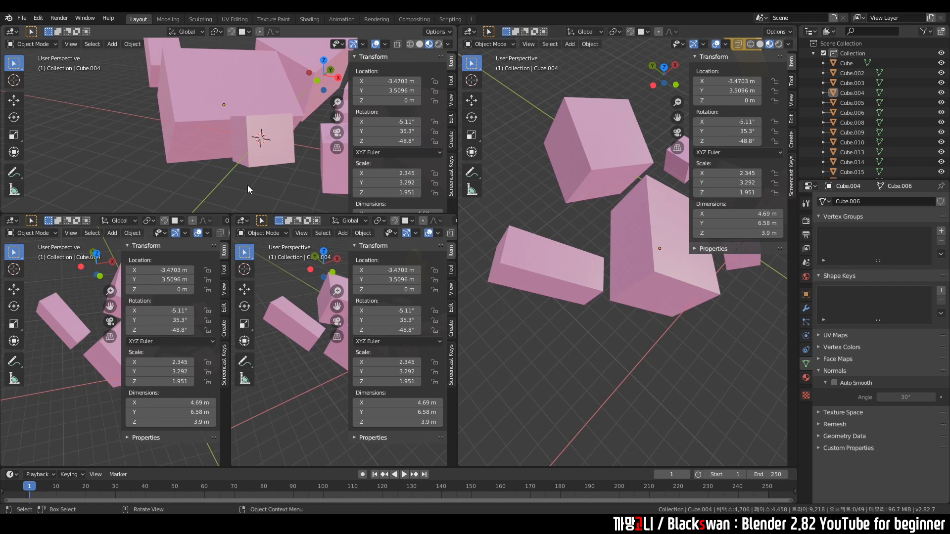
right_click(231, 215)
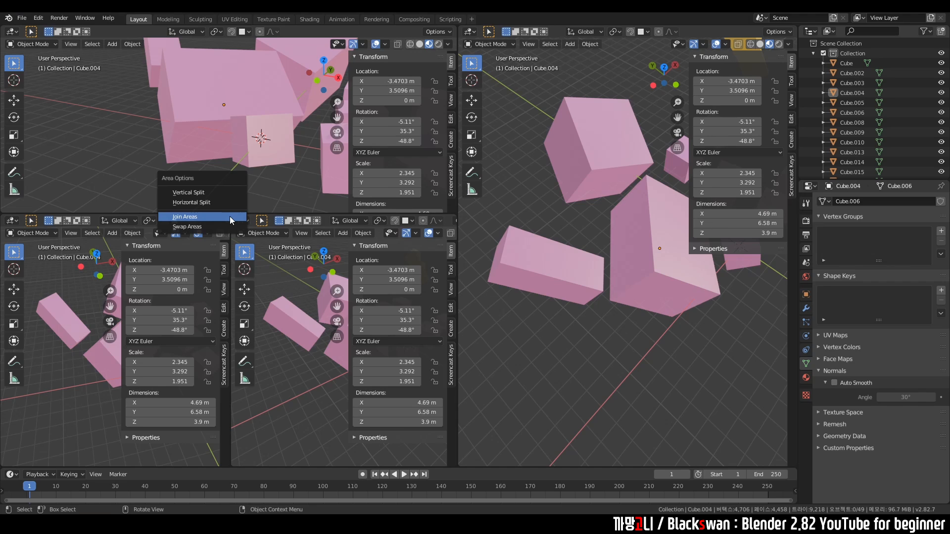
left_click(229, 216)
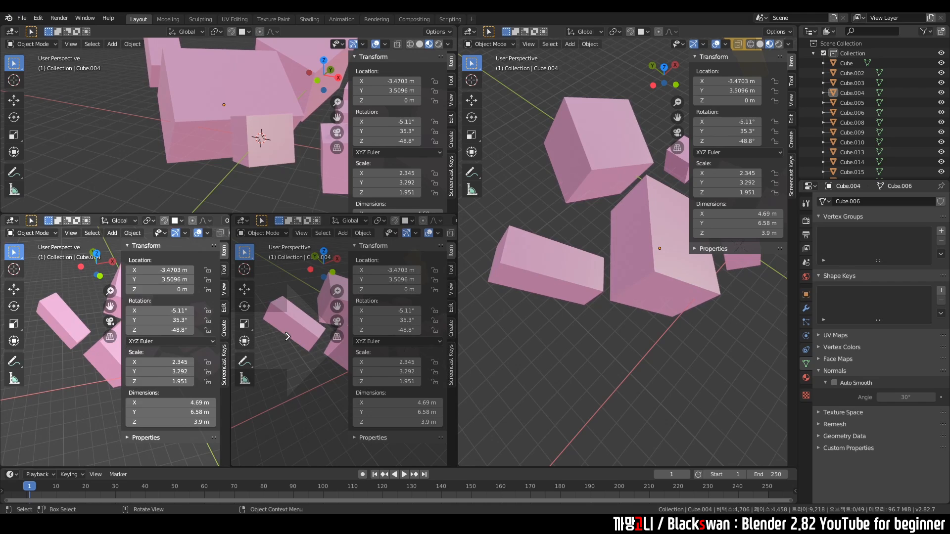
left_click(287, 340)
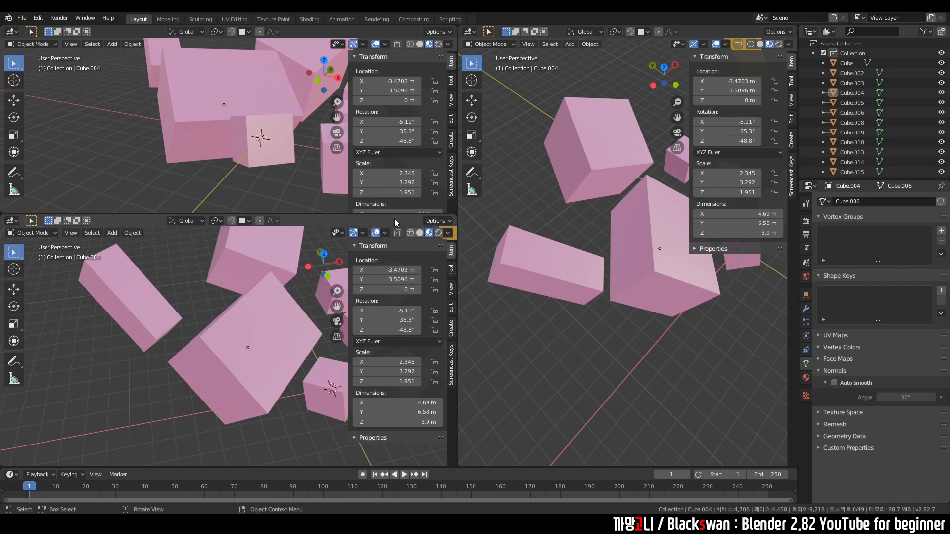
Step: Join the two stacked 3D viewports, and merge the resulting area with the tall neighbouring one into a single viewport
right_click(341, 213)
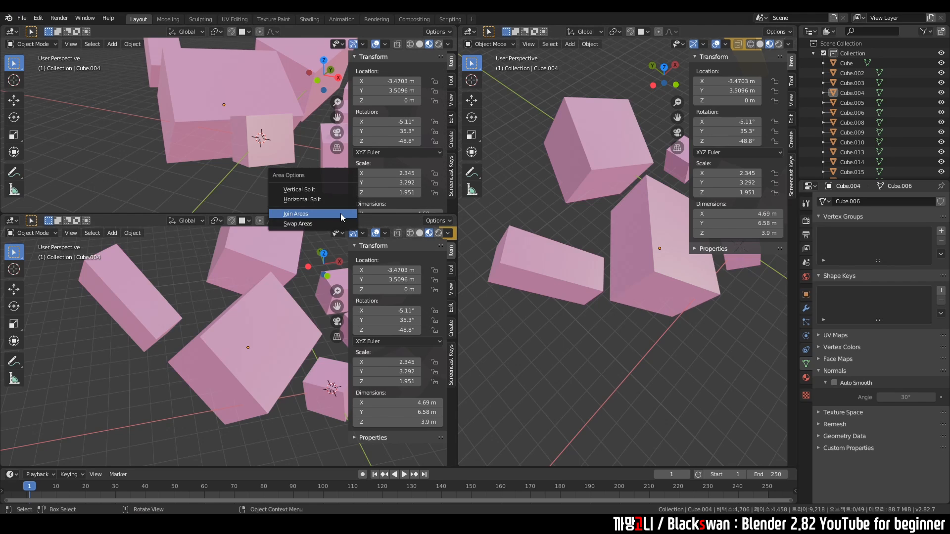
left_click(341, 212)
left_click(290, 148)
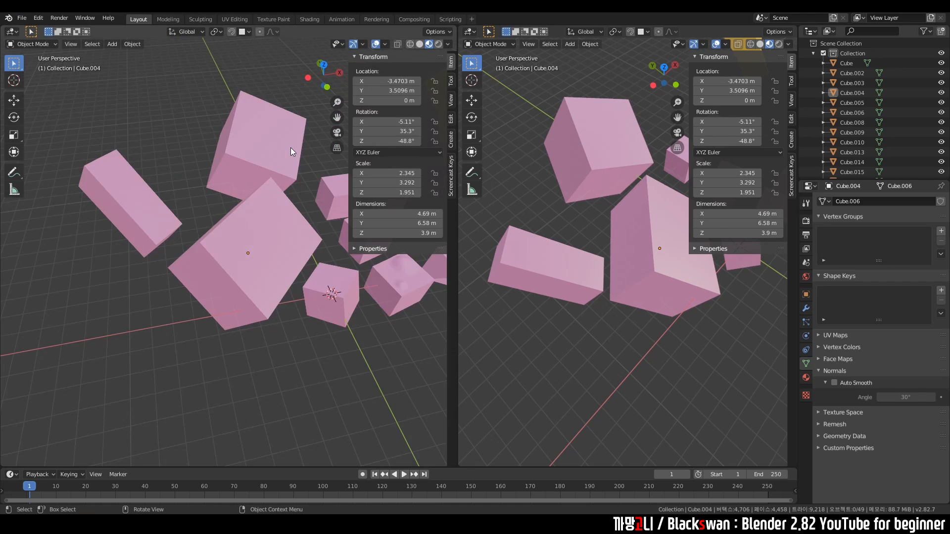
right_click(457, 31)
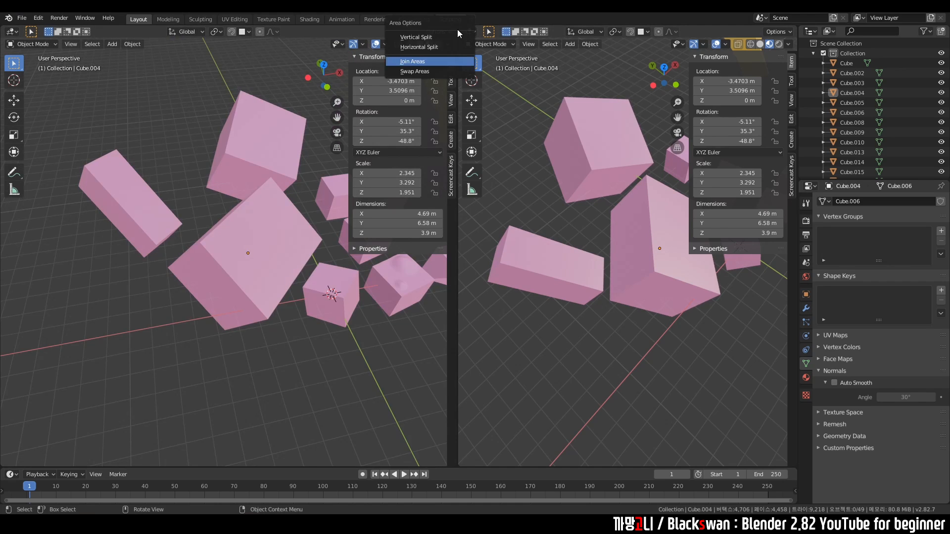
left_click(436, 61)
left_click(509, 88)
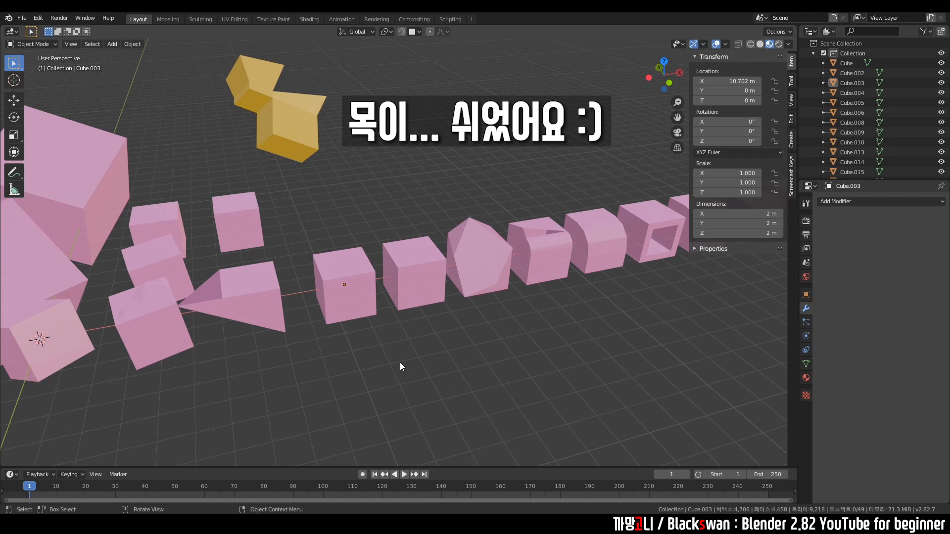
Step: Select Cube.003 in the row of cubes and open the list of modifiers that can be added to it
left_click(362, 302)
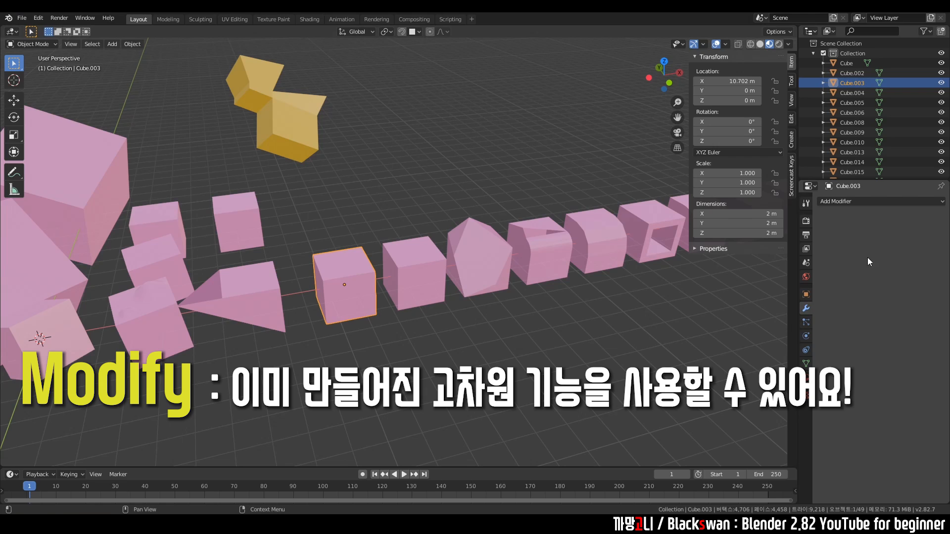
left_click(853, 203)
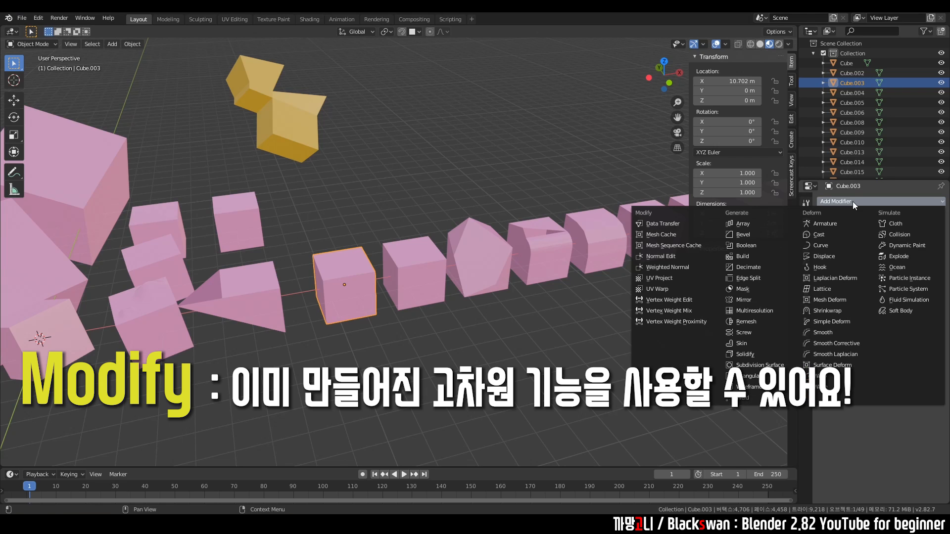